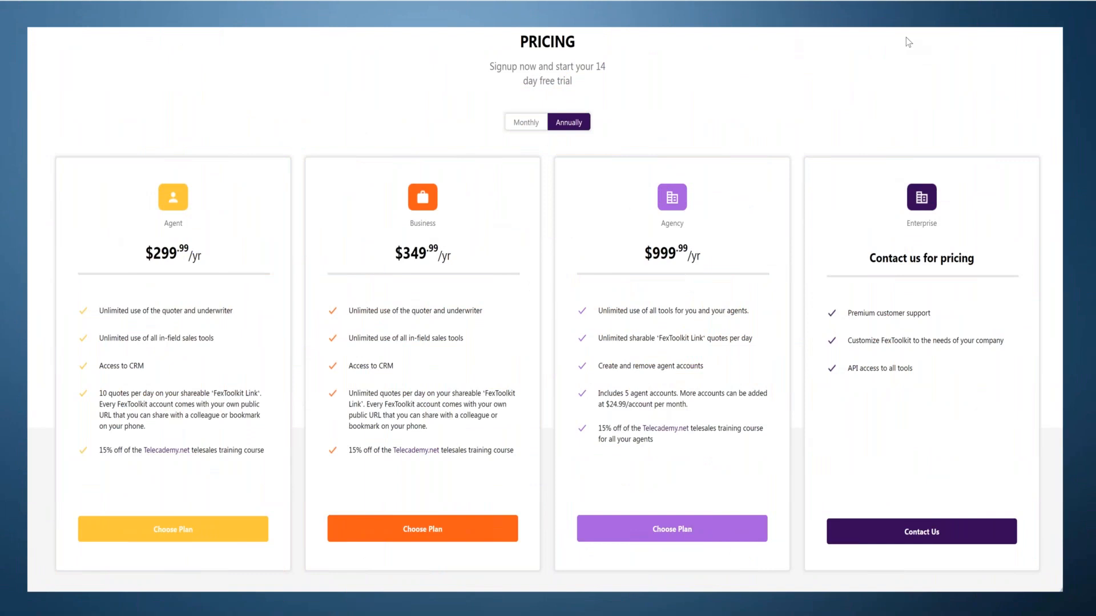
key("XF86AudioLowerVolume")
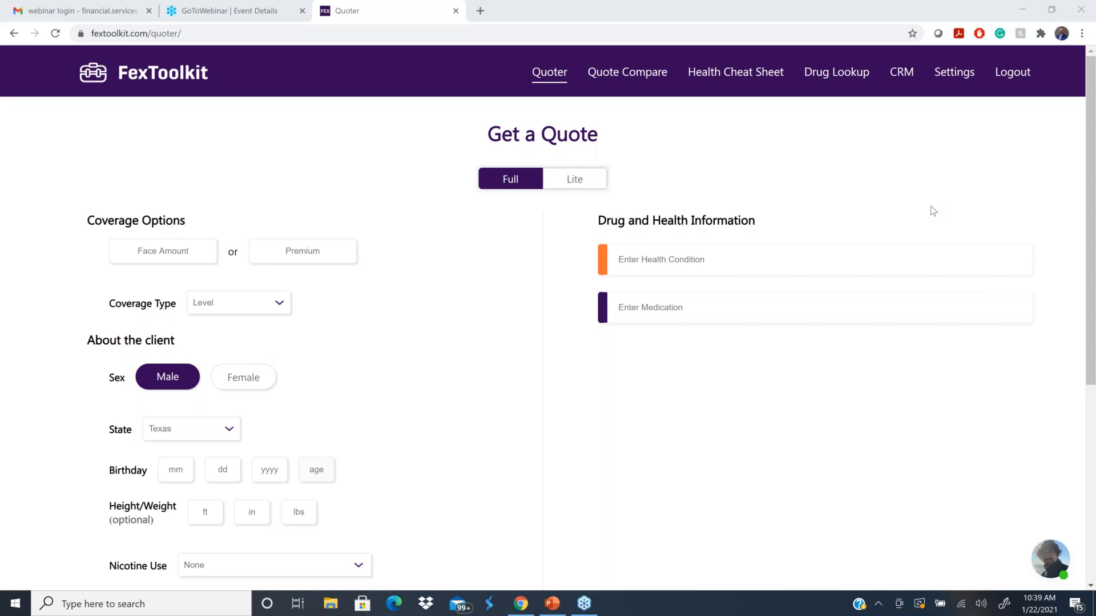
Open the personal FexToolkit Lite link from the general settings in a new browser tab.
left_click(952, 76)
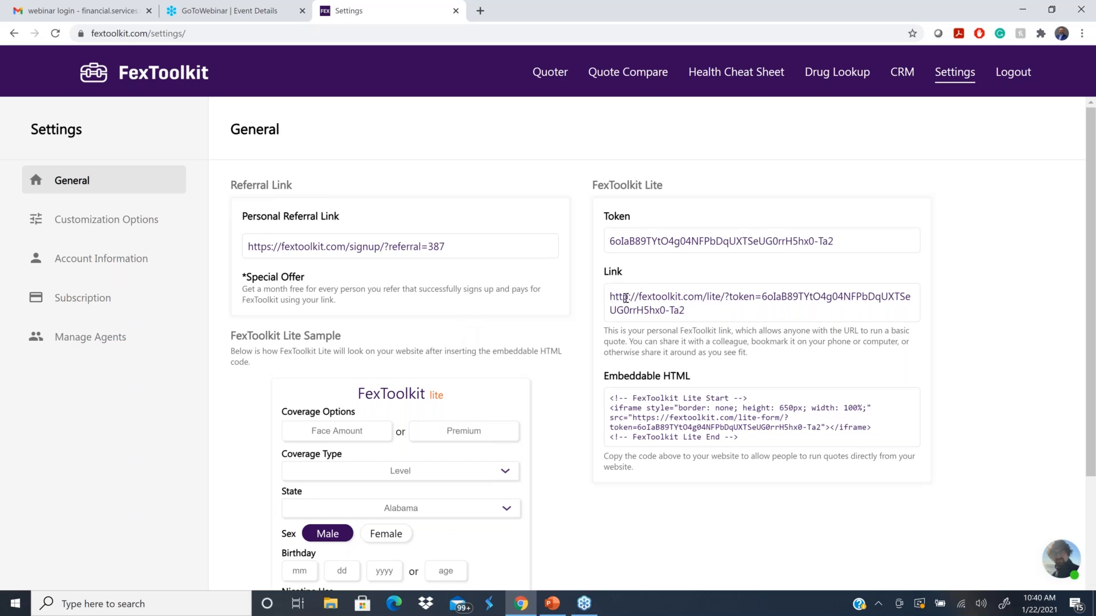
left_click_drag(611, 296, 913, 313)
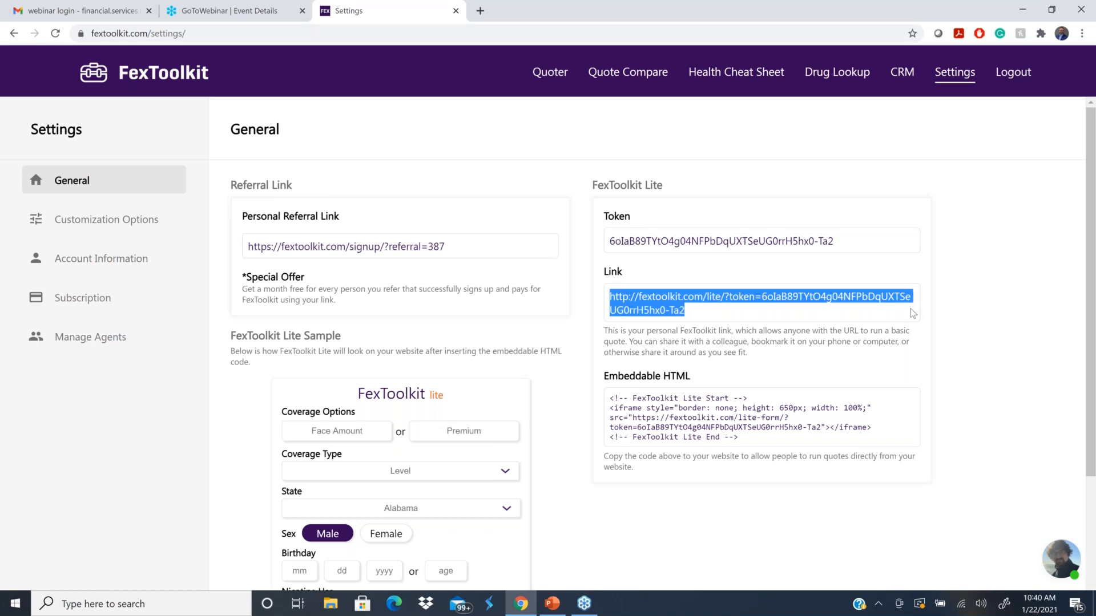
right_click(715, 296)
left_click(761, 320)
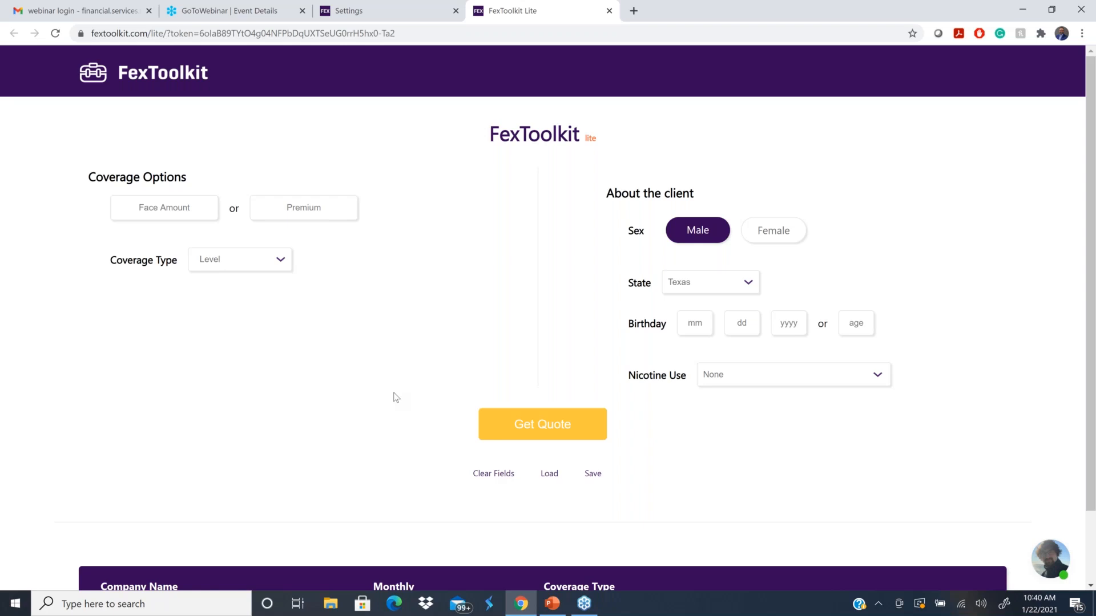
Get a Lite quote for a face amount of 10000 and a client age of 75.
left_click(145, 205)
type("10000")
left_click(845, 334)
type("75")
left_click(545, 425)
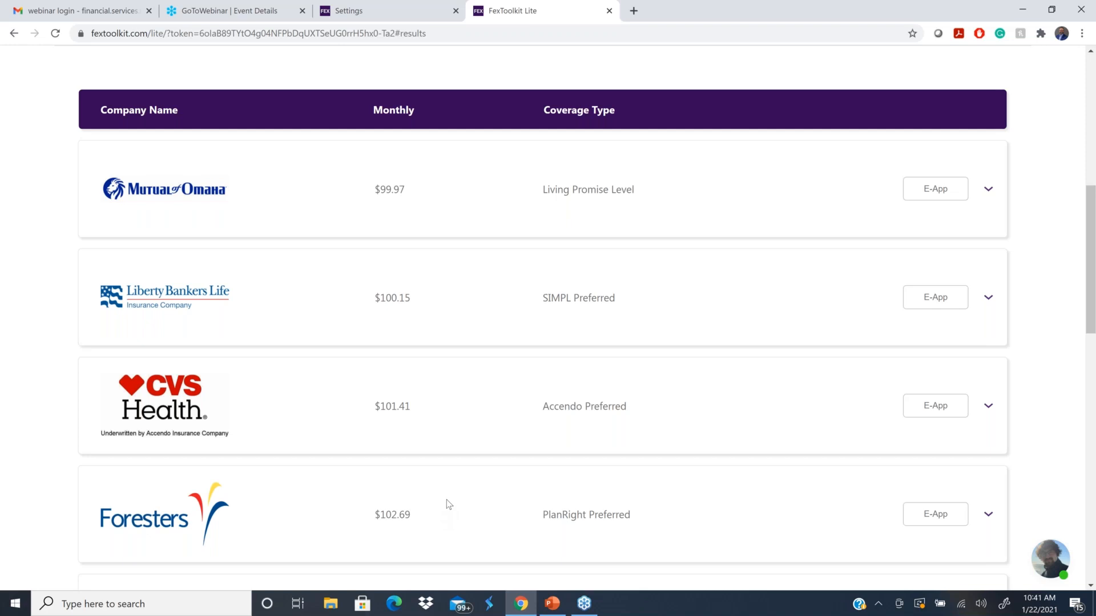
Review the carriers, monthly premiums and coverage types in the Lite quote results, and close the Lite quoter.
scroll(442, 502, "down", 2)
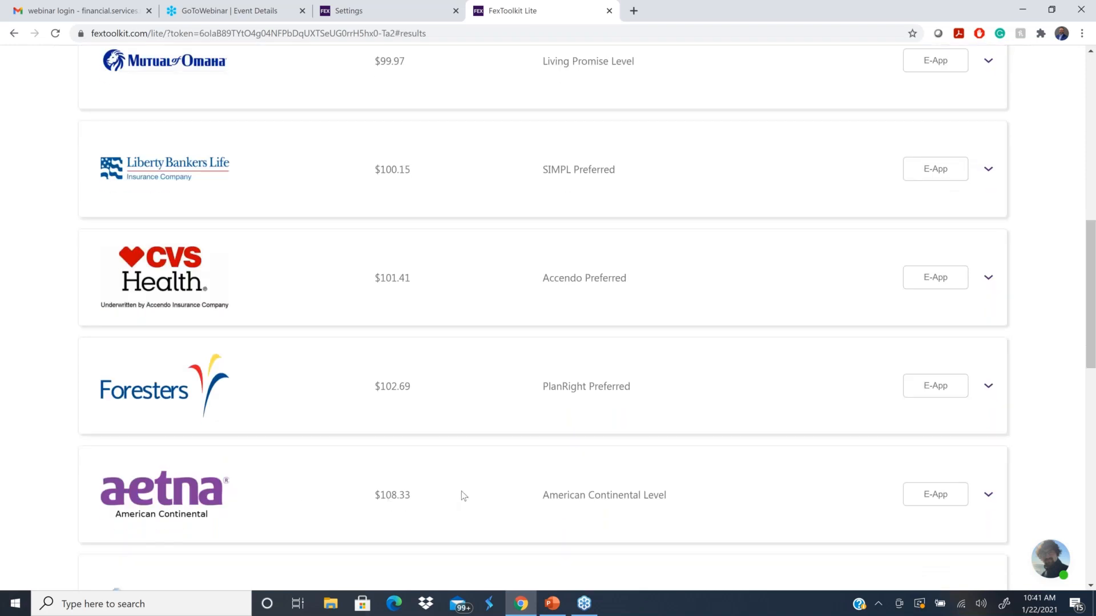
scroll(462, 491, "down", 3)
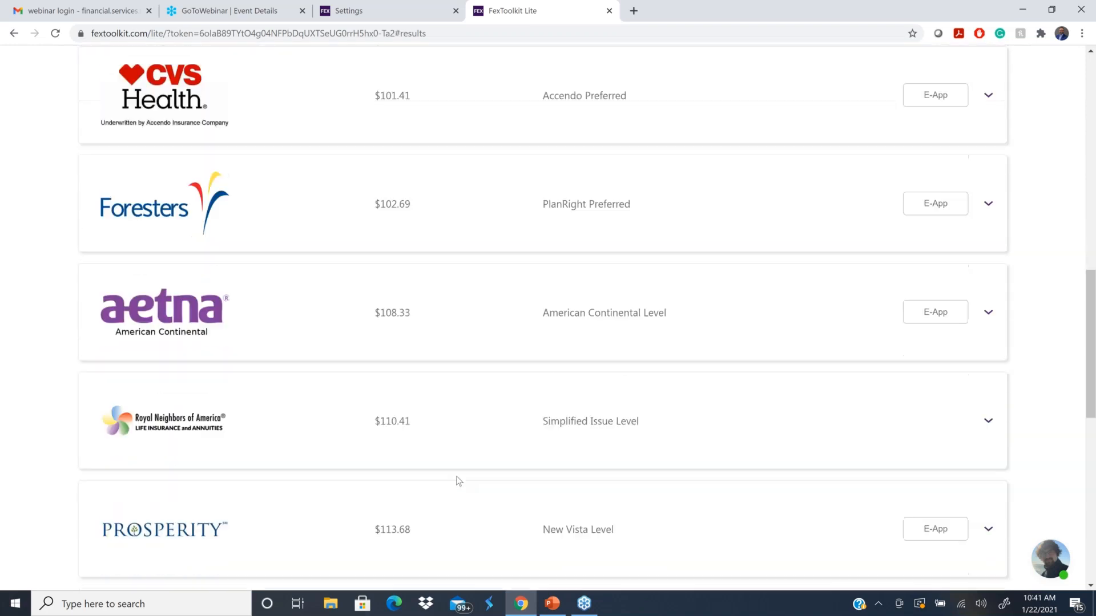
scroll(463, 479, "down", 7)
scroll(473, 475, "up", 12)
scroll(472, 475, "up", 2)
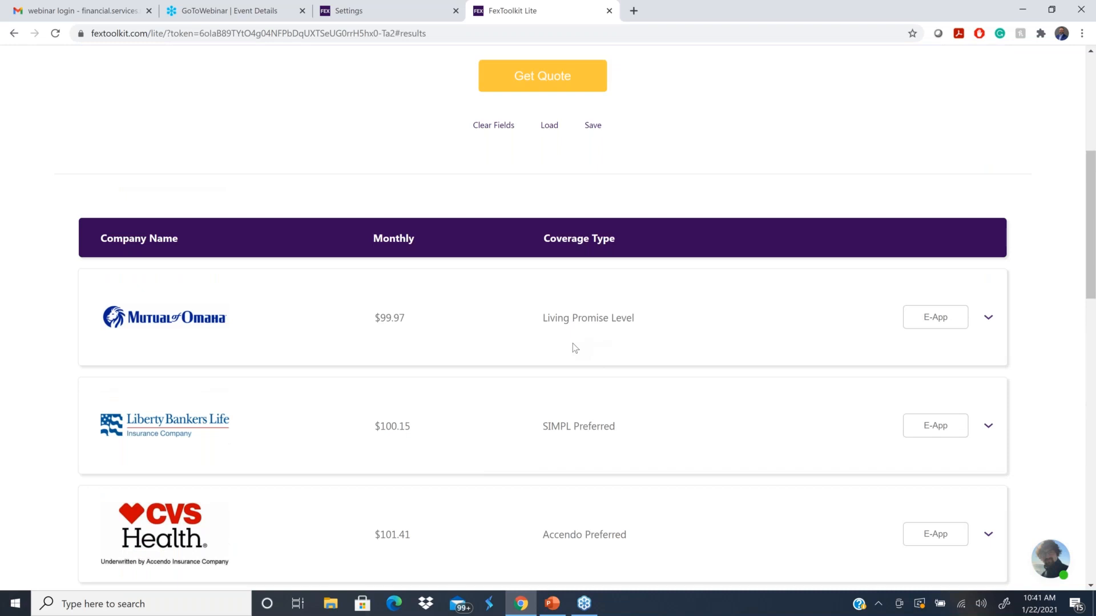
scroll(573, 343, "down", 9)
scroll(582, 351, "down", 9)
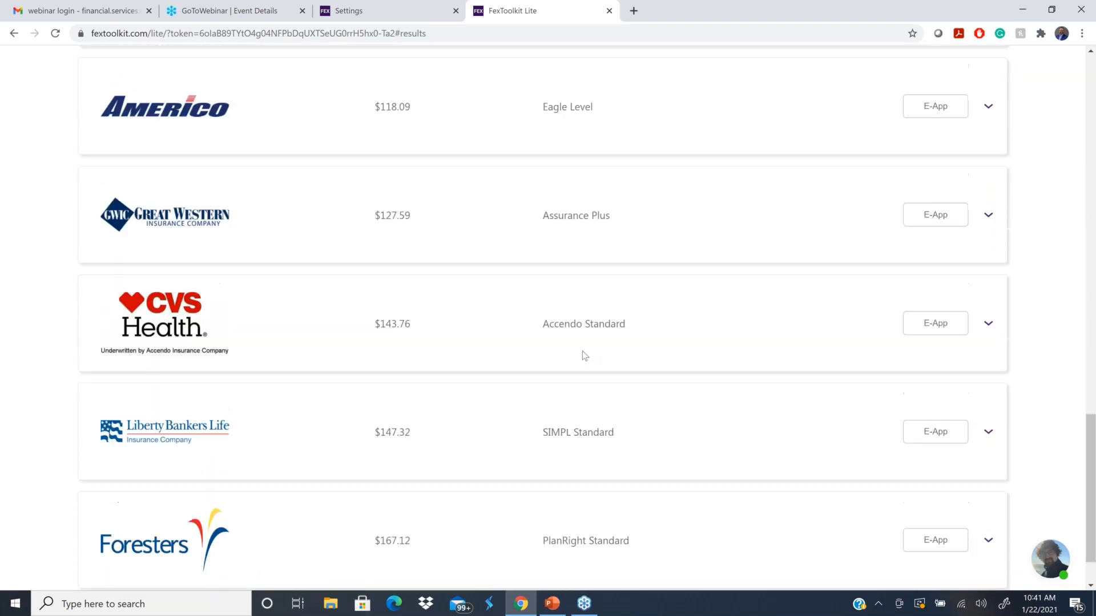
scroll(511, 386, "up", 2)
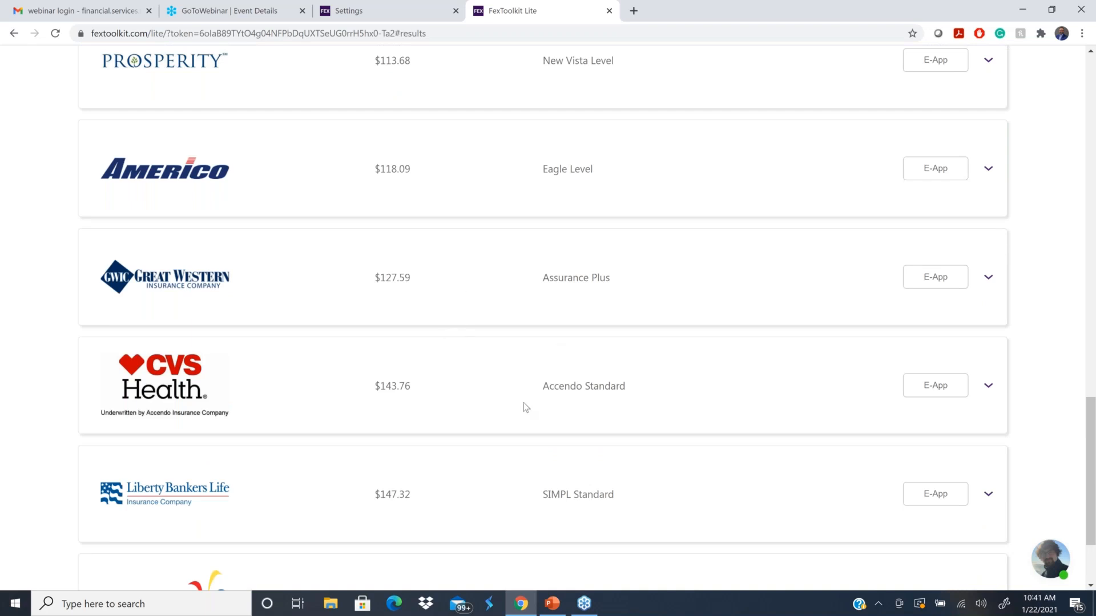
scroll(526, 410, "down", 2)
scroll(515, 411, "up", 15)
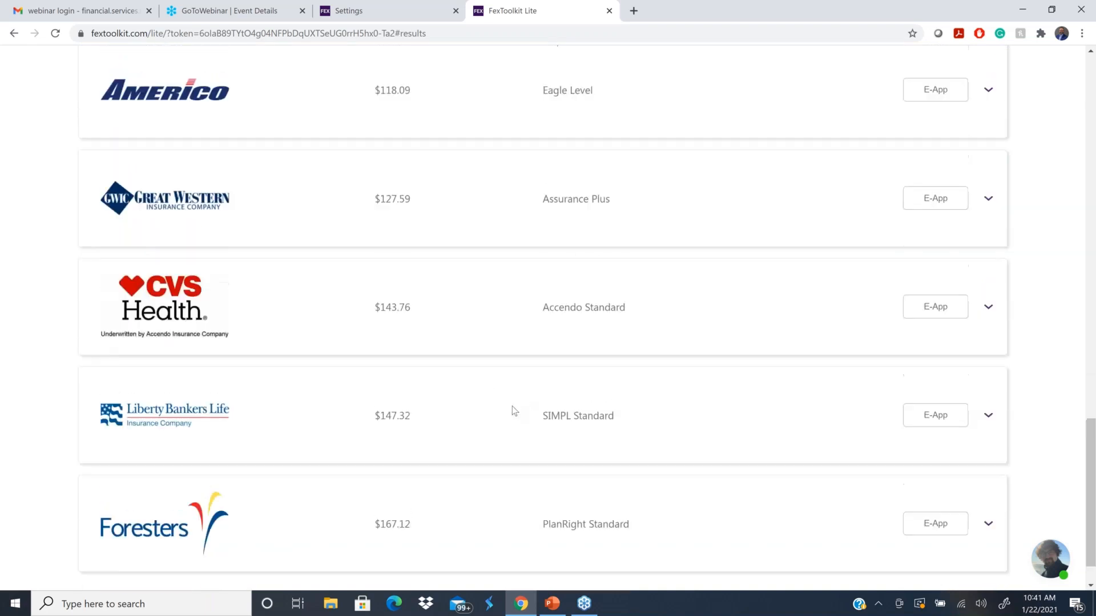
scroll(512, 411, "up", 6)
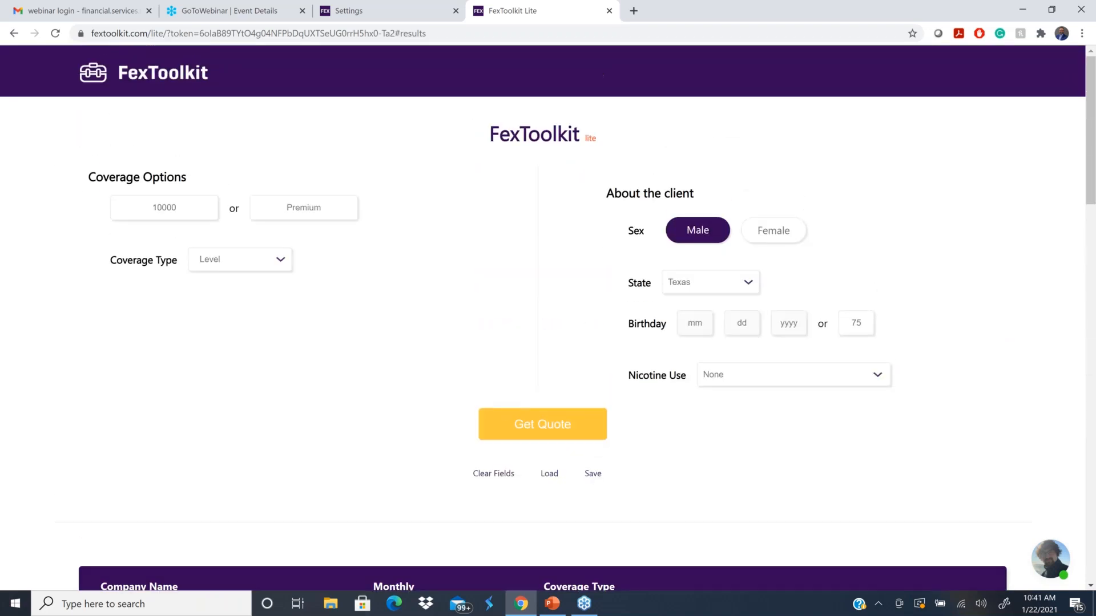
left_click(609, 10)
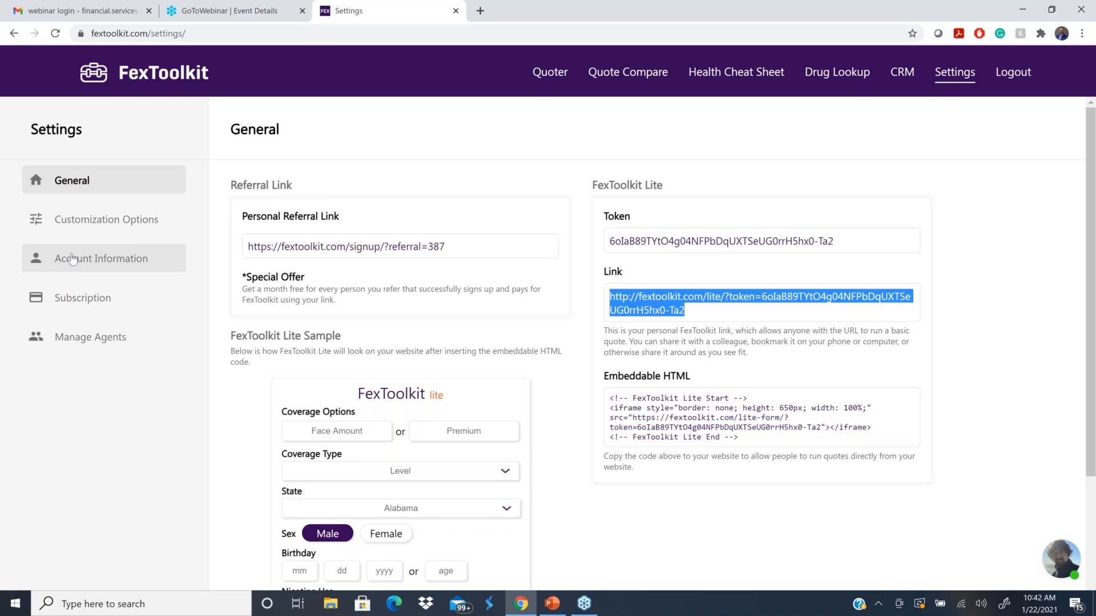
Examine the Telesales Agent setting and the list of shown and hidden companies in the customization options.
left_click(79, 223)
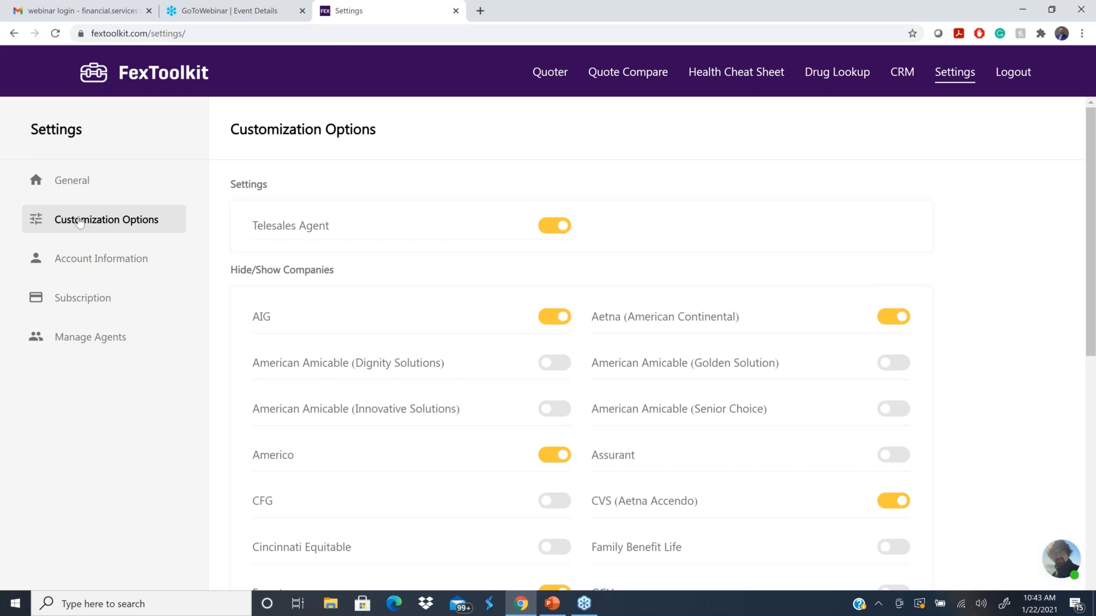
scroll(631, 416, "down", 4)
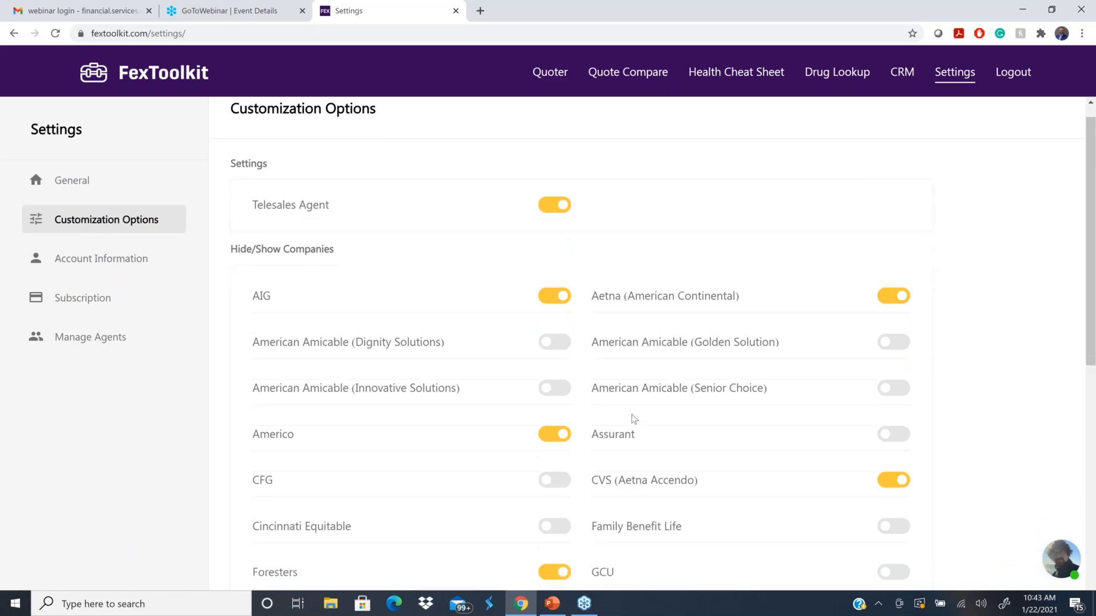
scroll(647, 417, "down", 7)
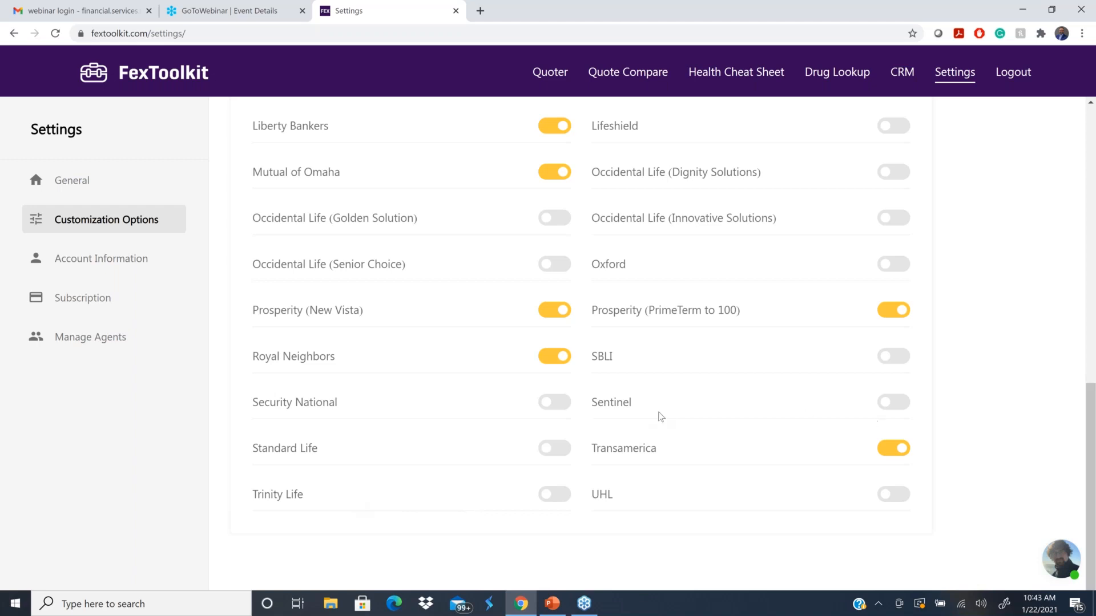
scroll(660, 416, "up", 2)
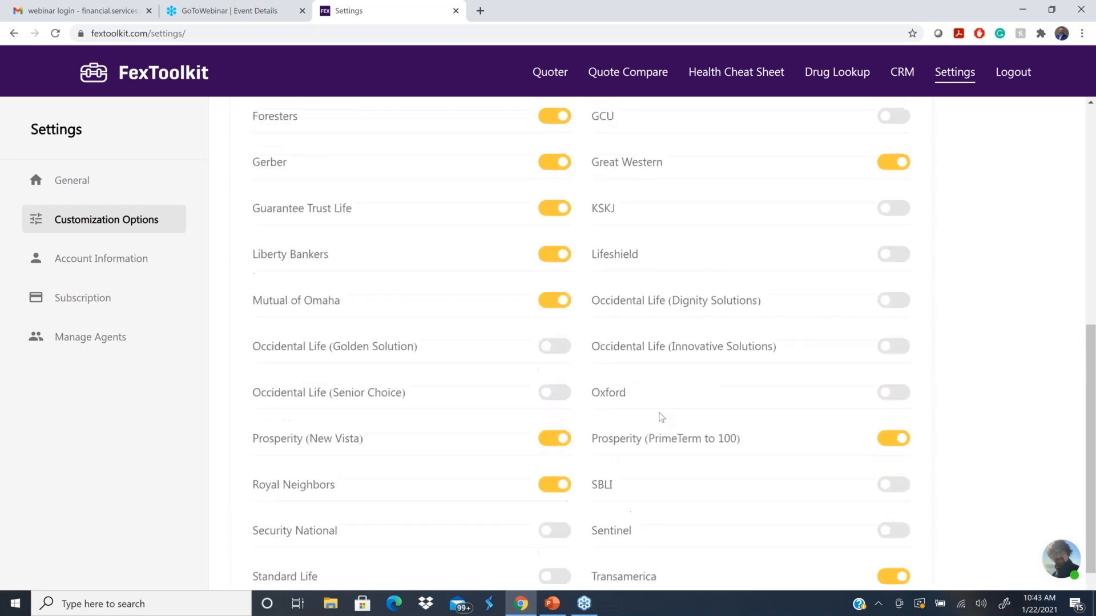
scroll(660, 417, "up", 1)
scroll(660, 417, "up", 6)
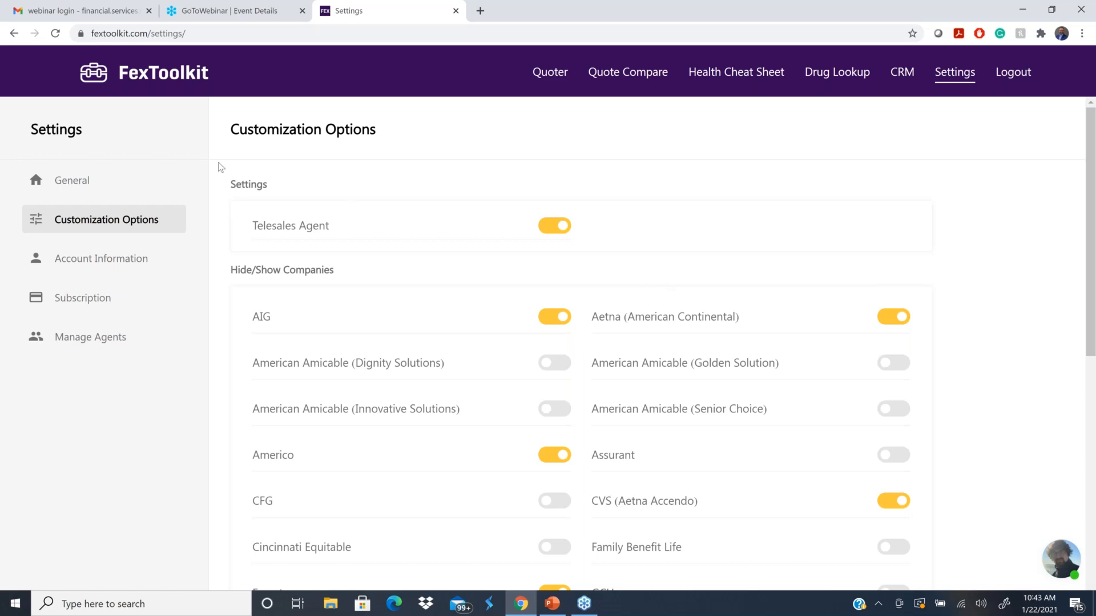
Return to the full quoter page and view the CRM dashboard.
left_click(162, 78)
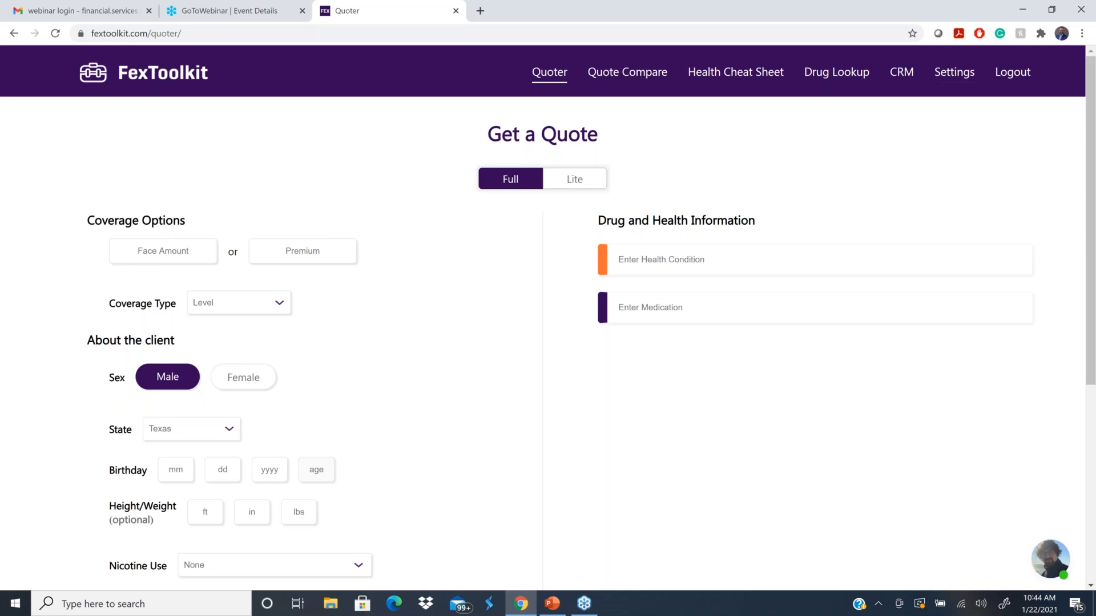
left_click(899, 76)
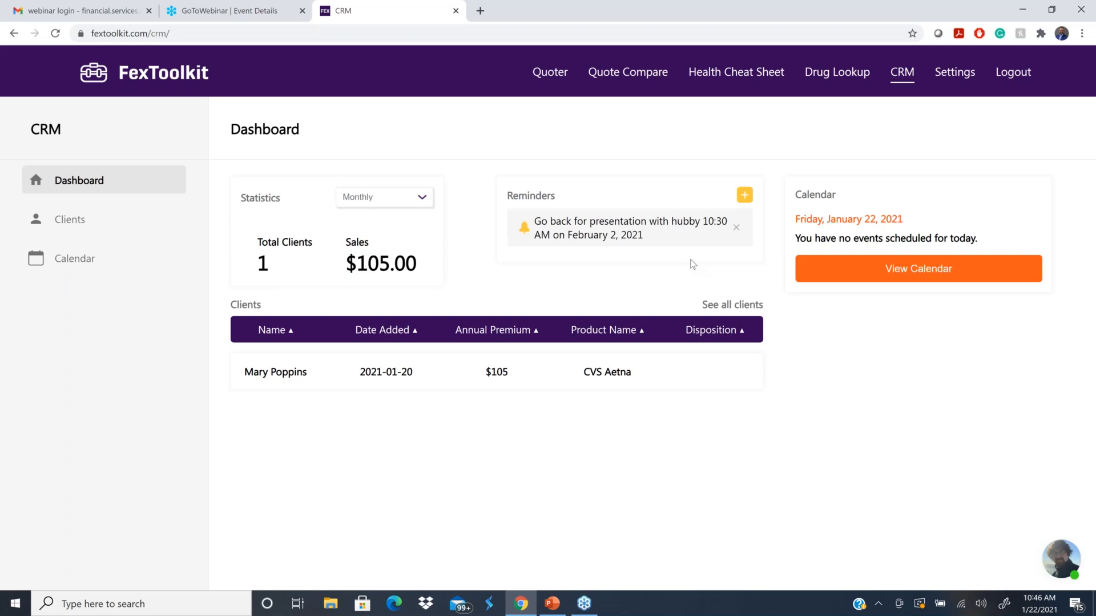
In Drug Lookup, enter the client's date of birth, search for "adva" and select the medication Advair.
left_click(832, 81)
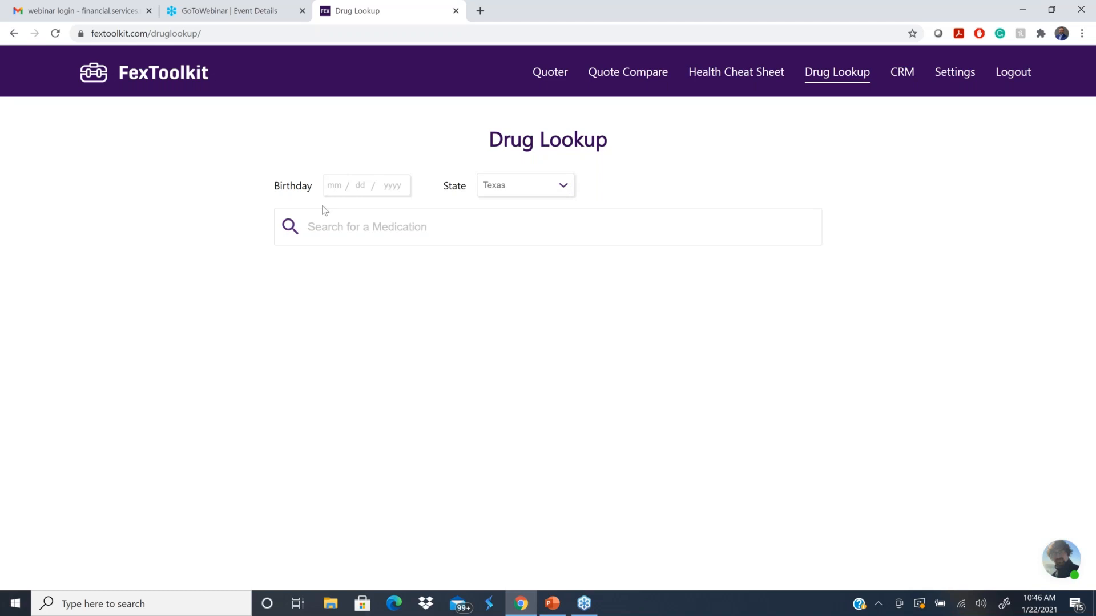
type("06 / 01 / 1950")
left_click(329, 229)
type("advi")
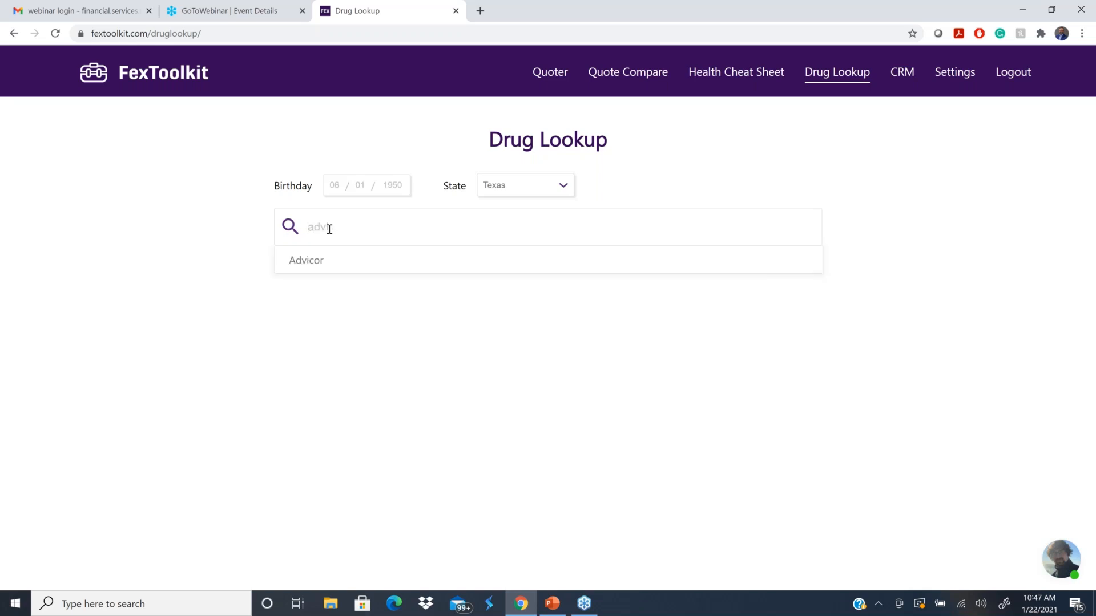
key("BackSpace")
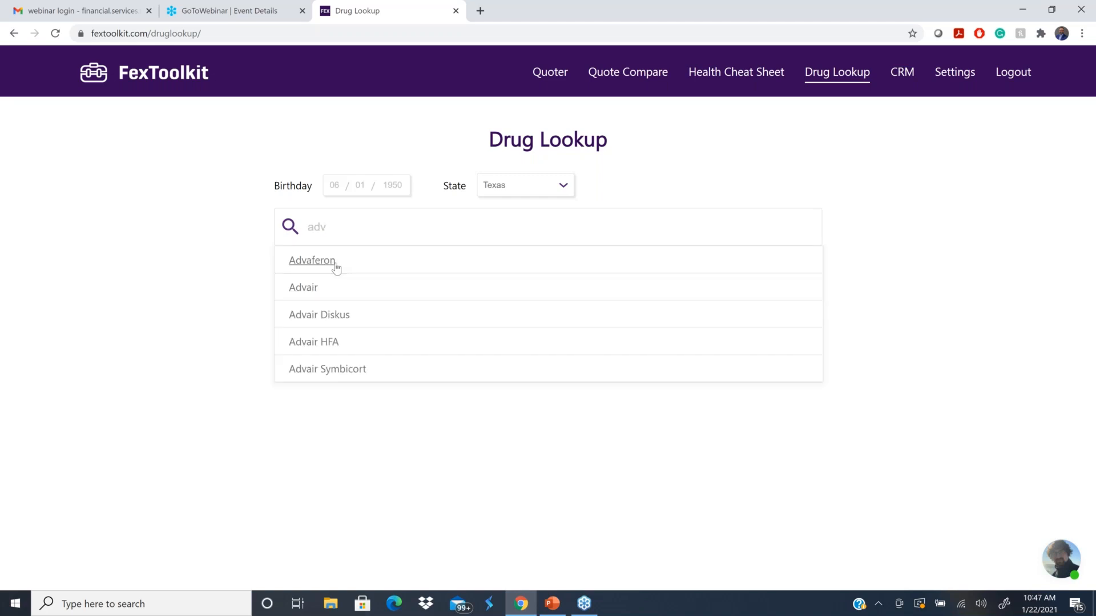
type("a")
left_click(301, 288)
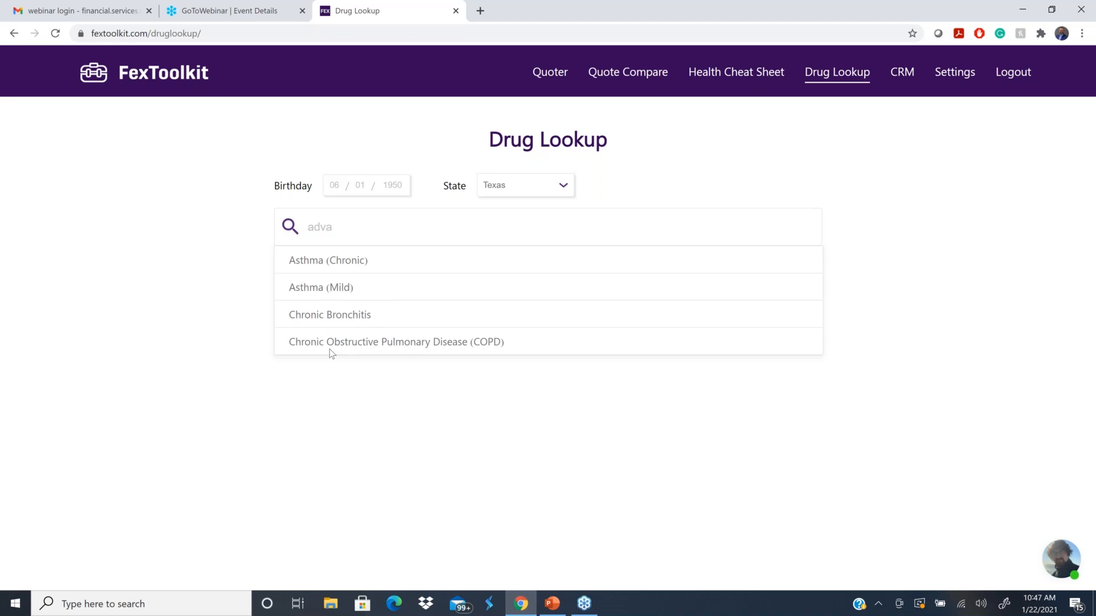
Look up Advair for Asthma (Chronic) with a first fill year of 2019 and review the carrier results.
left_click(314, 260)
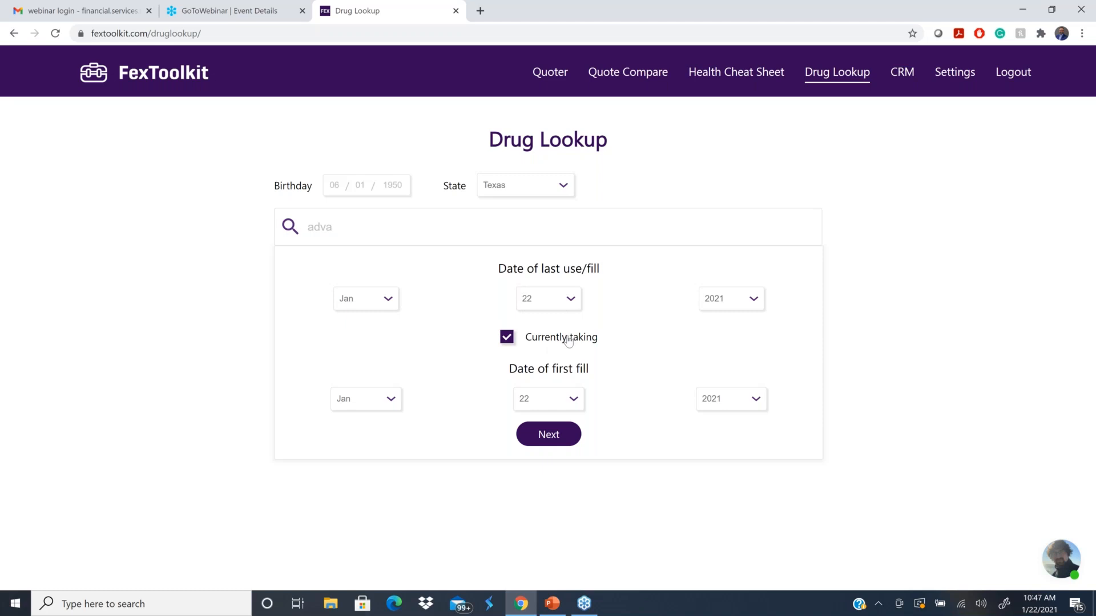
left_click(757, 400)
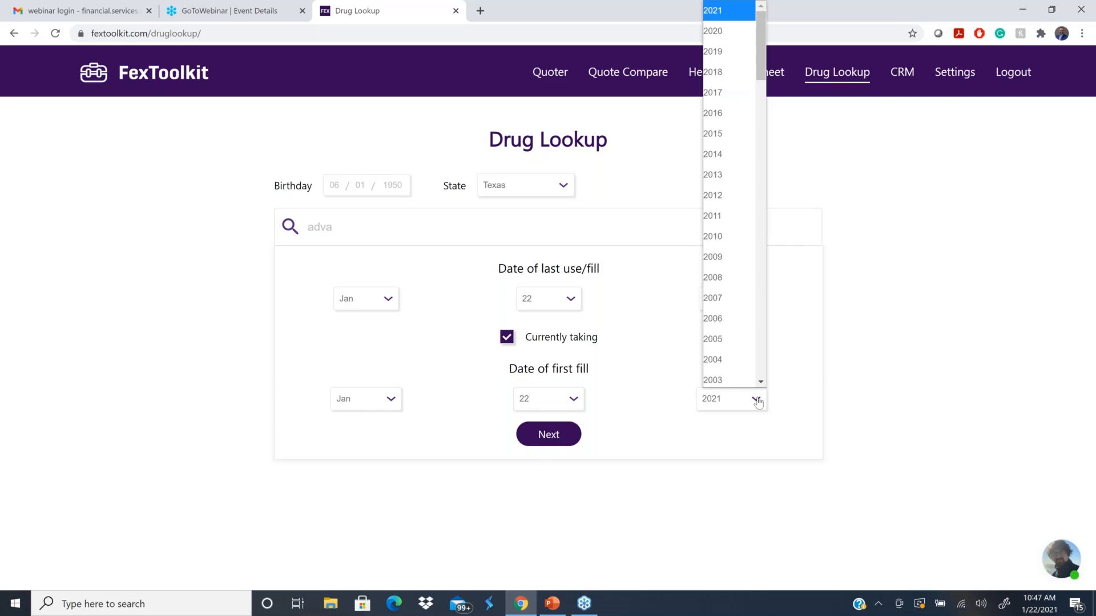
left_click(710, 53)
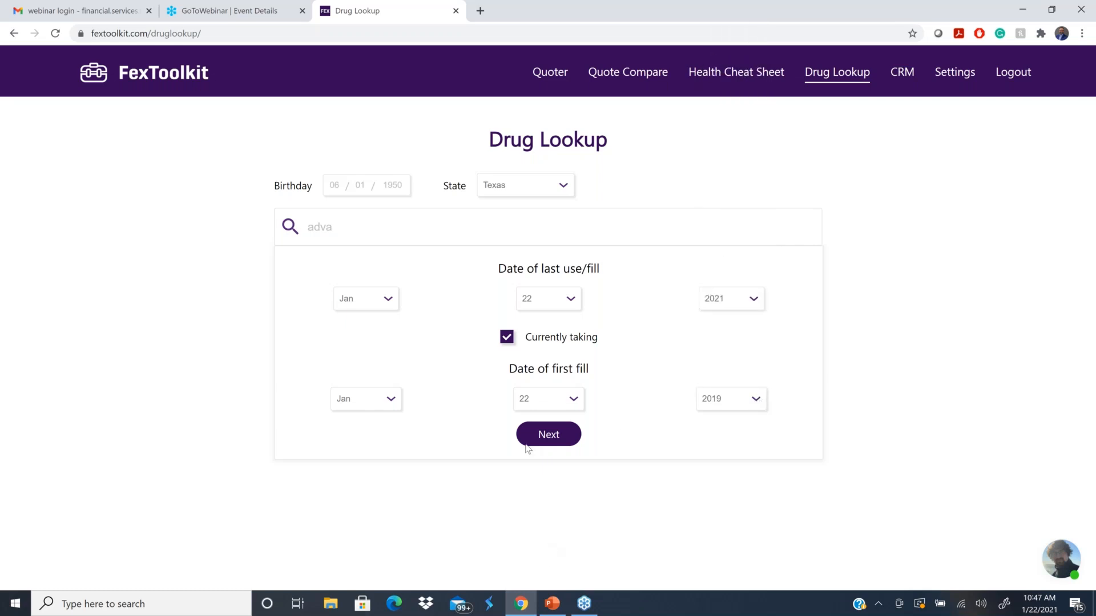
left_click(548, 436)
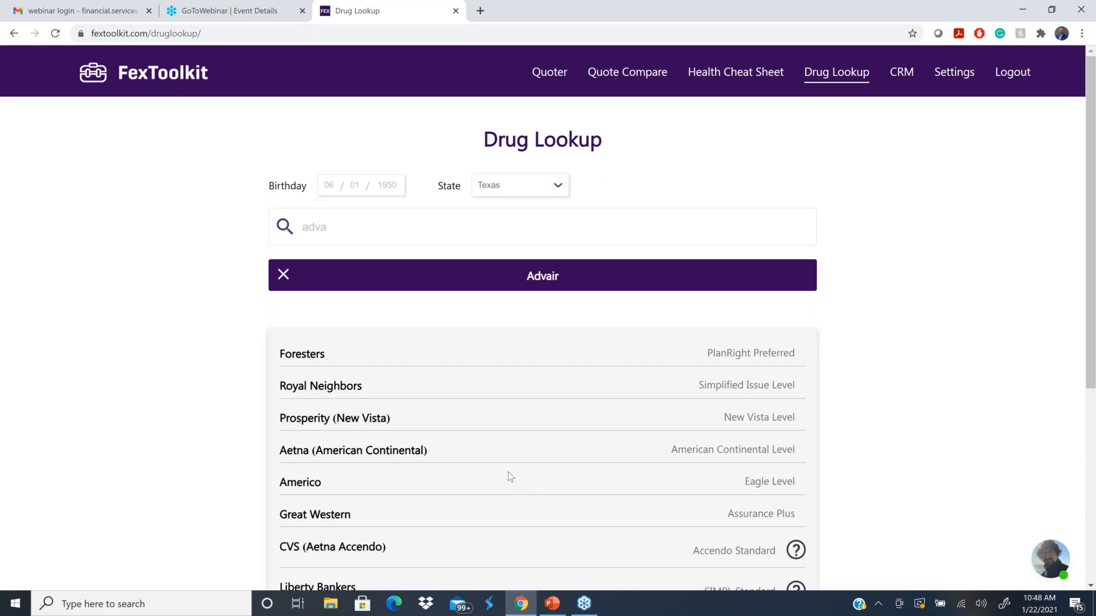
scroll(509, 477, "down", 5)
scroll(506, 474, "up", 5)
Remove the Advair entry and select Advair again for Chronic Obstructive Pulmonary Disease (COPD).
left_click(282, 277)
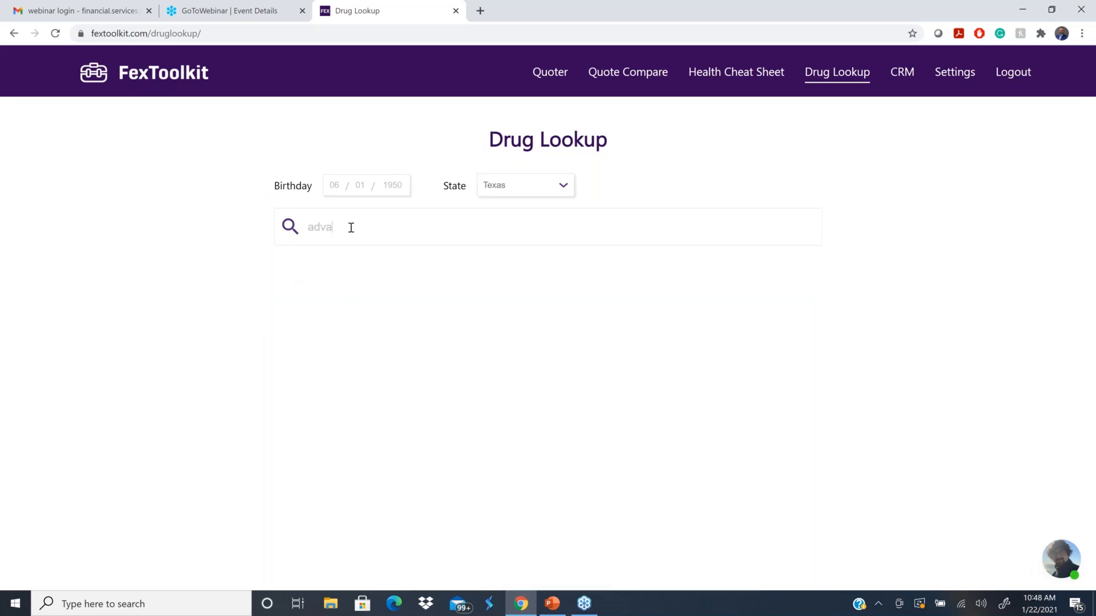
key("BackSpace")
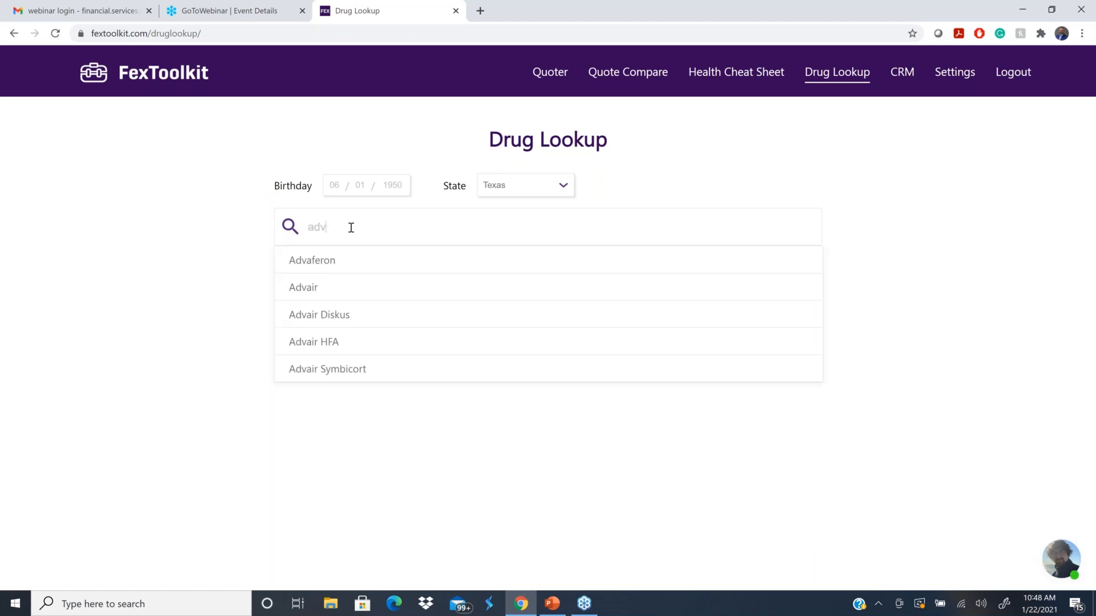
left_click(304, 289)
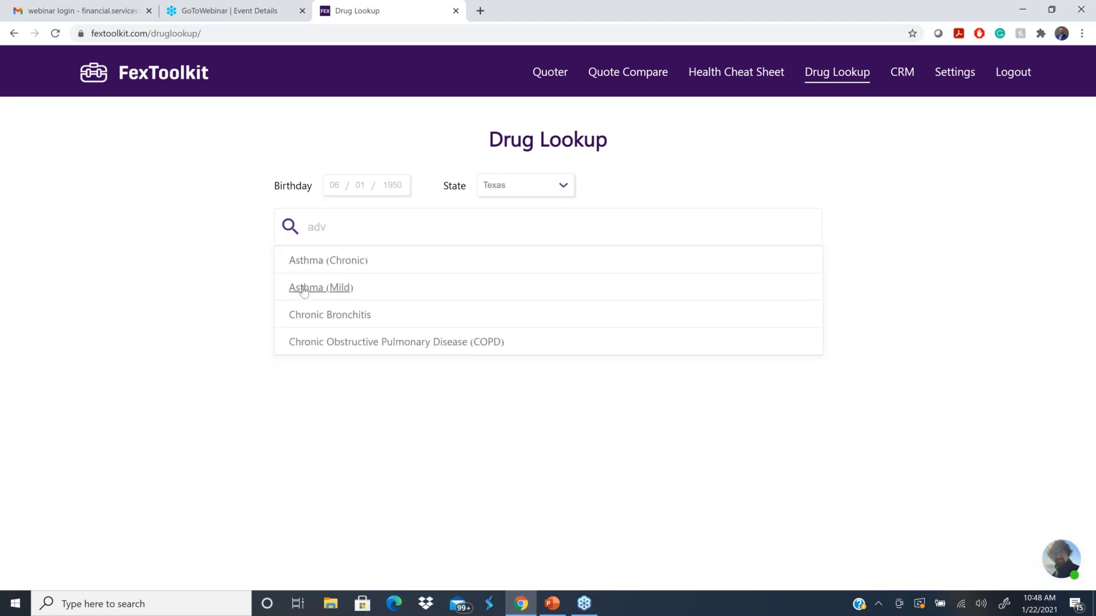
left_click(348, 341)
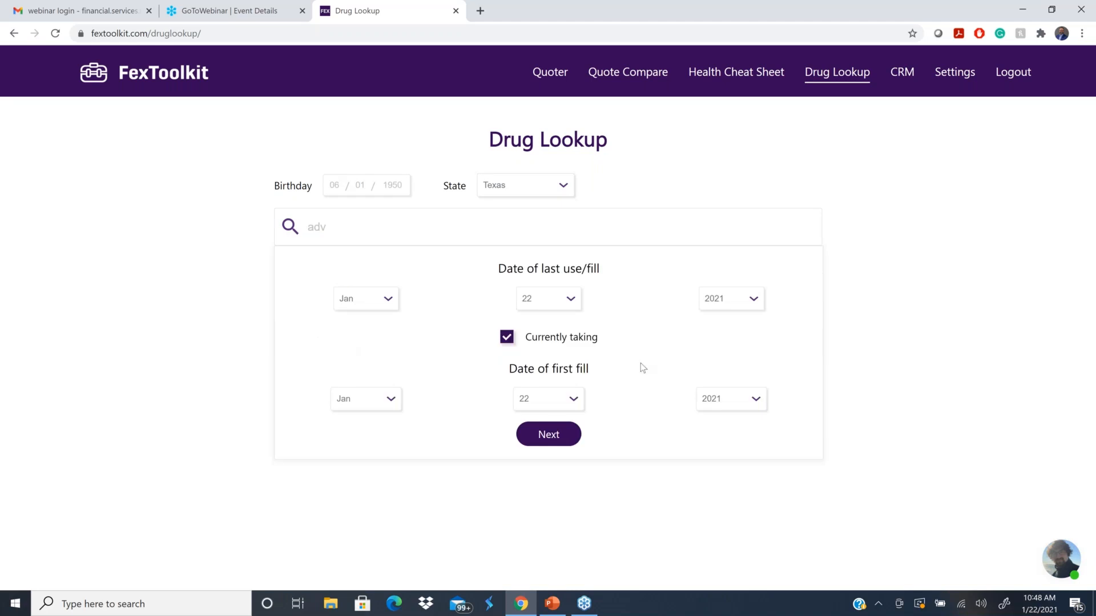
Set the first fill year to 2019 for the COPD use and generate the carrier results.
left_click(750, 403)
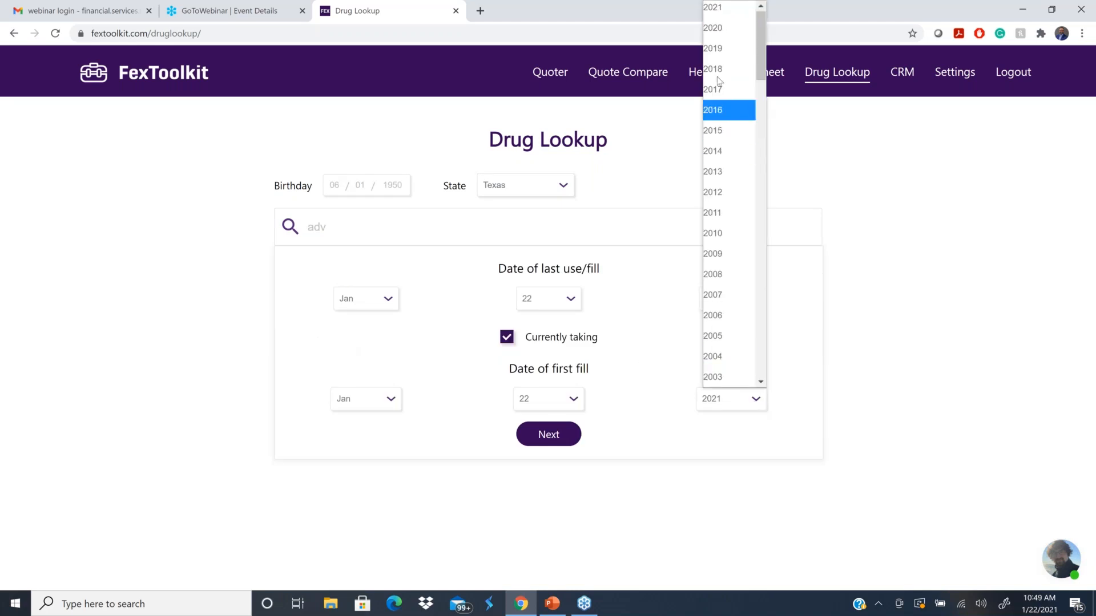
left_click(714, 55)
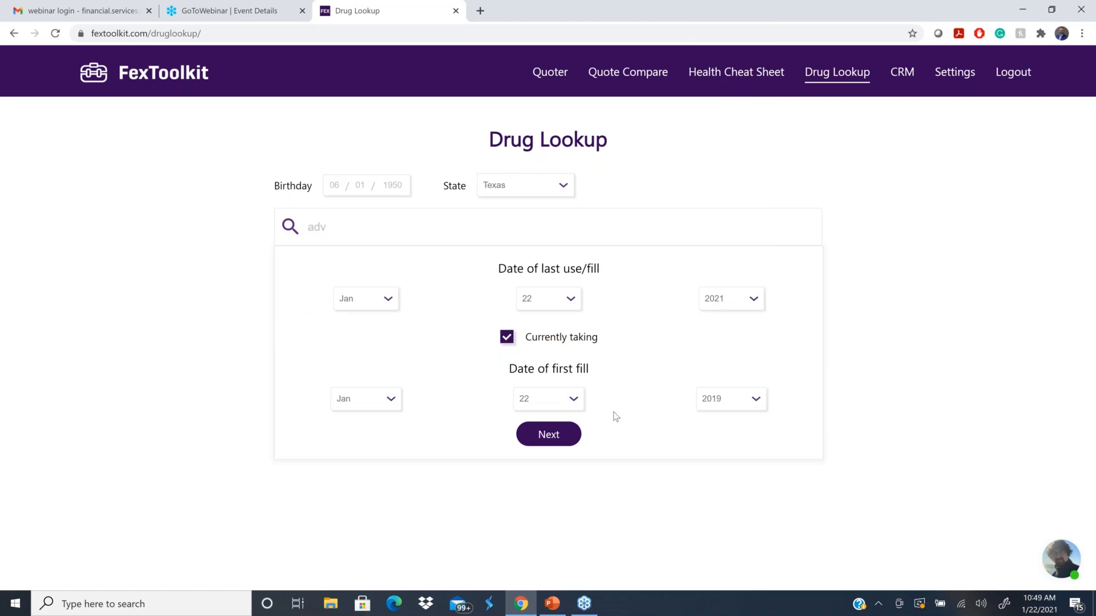
left_click(549, 436)
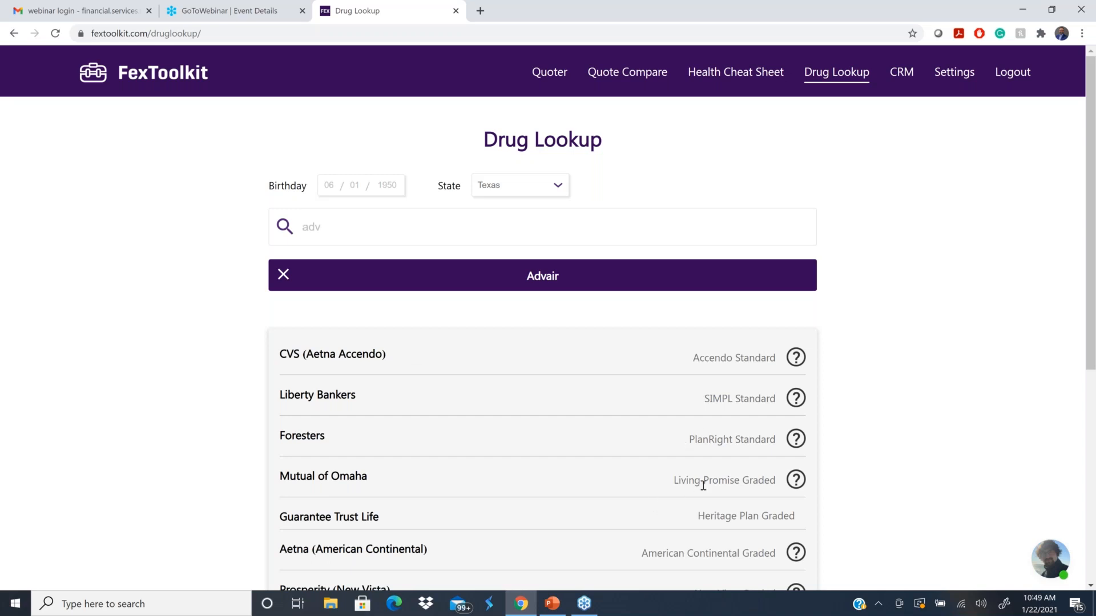
Search the medications for "humir" and select Humira for Rheumatoid Arthritis.
scroll(670, 483, "down", 1)
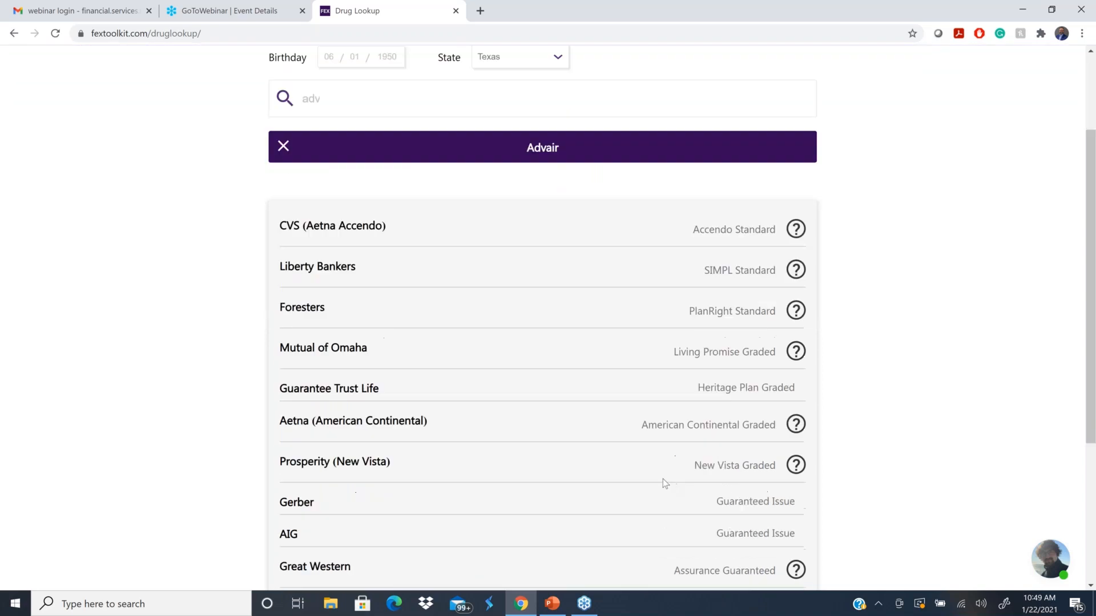
scroll(662, 483, "up", 1)
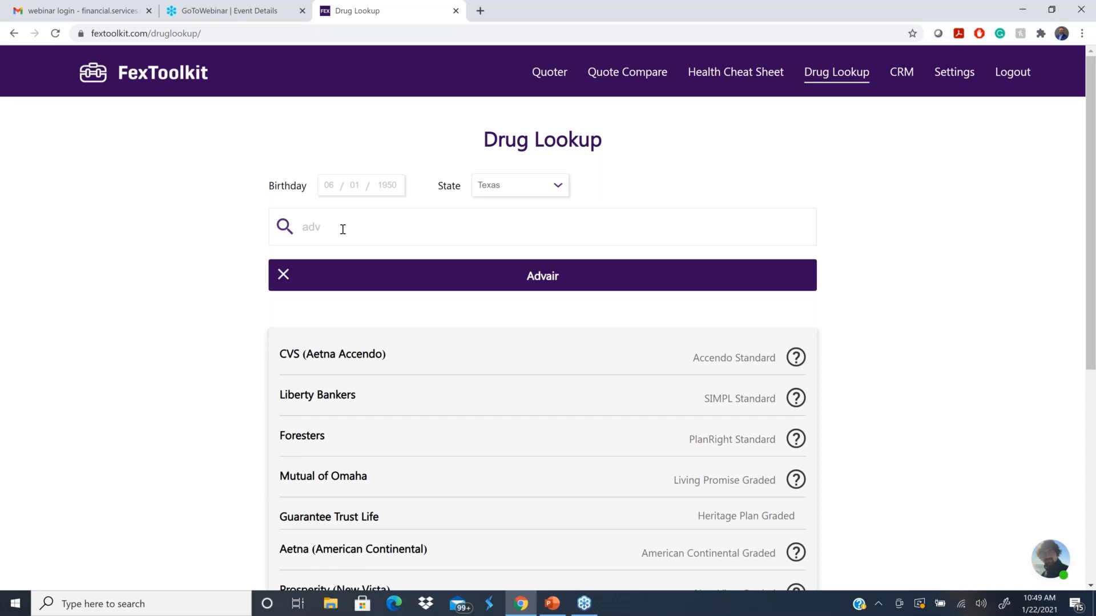
key("BackSpace")
key("BackSpace")
key("BackSpace")
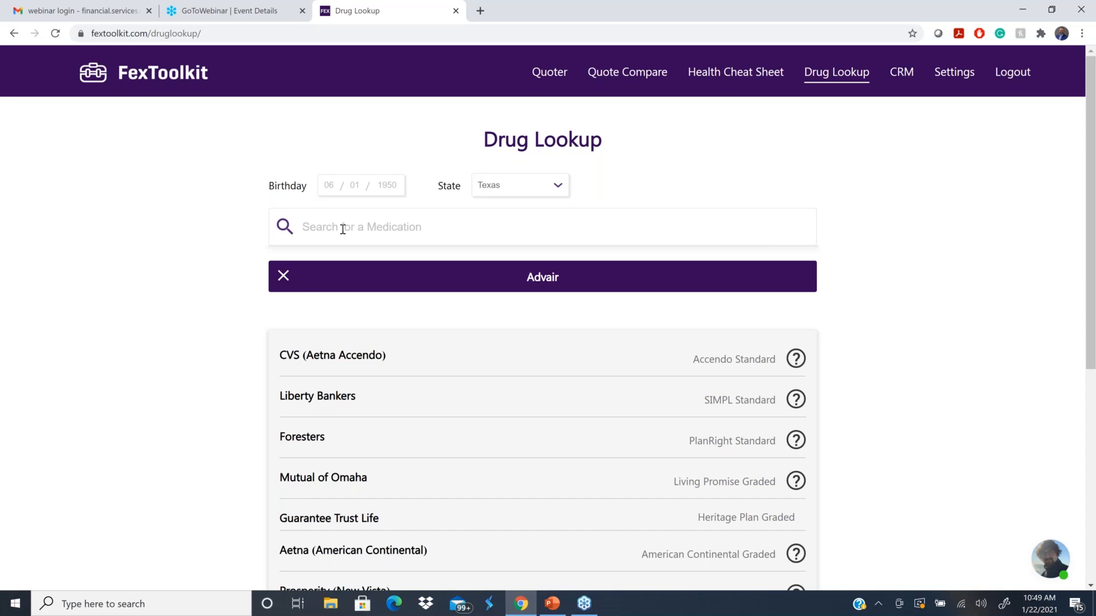
type("hum")
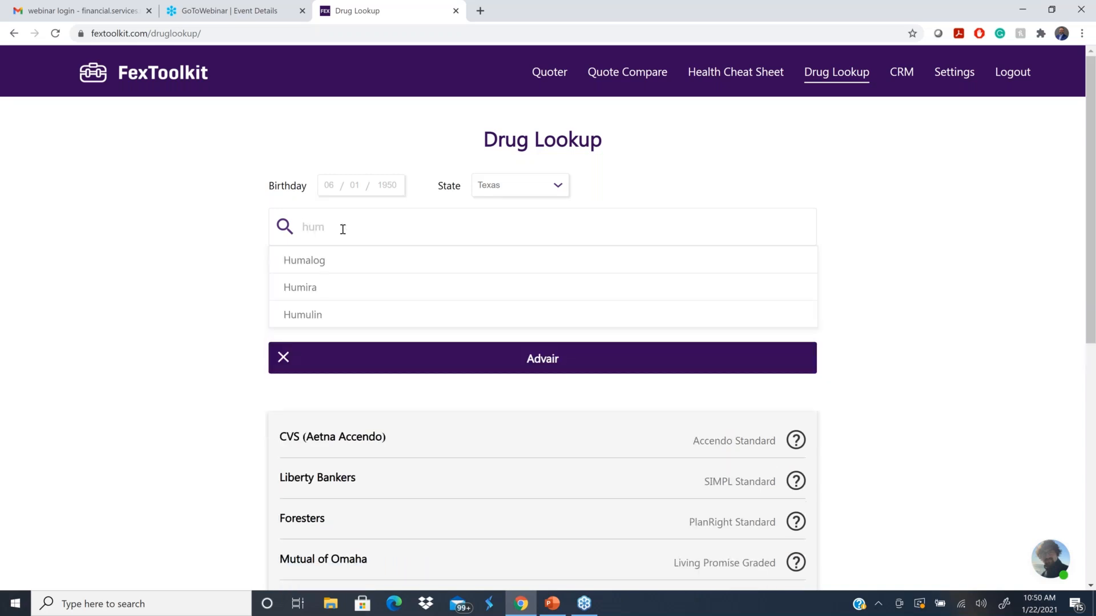
type("ir")
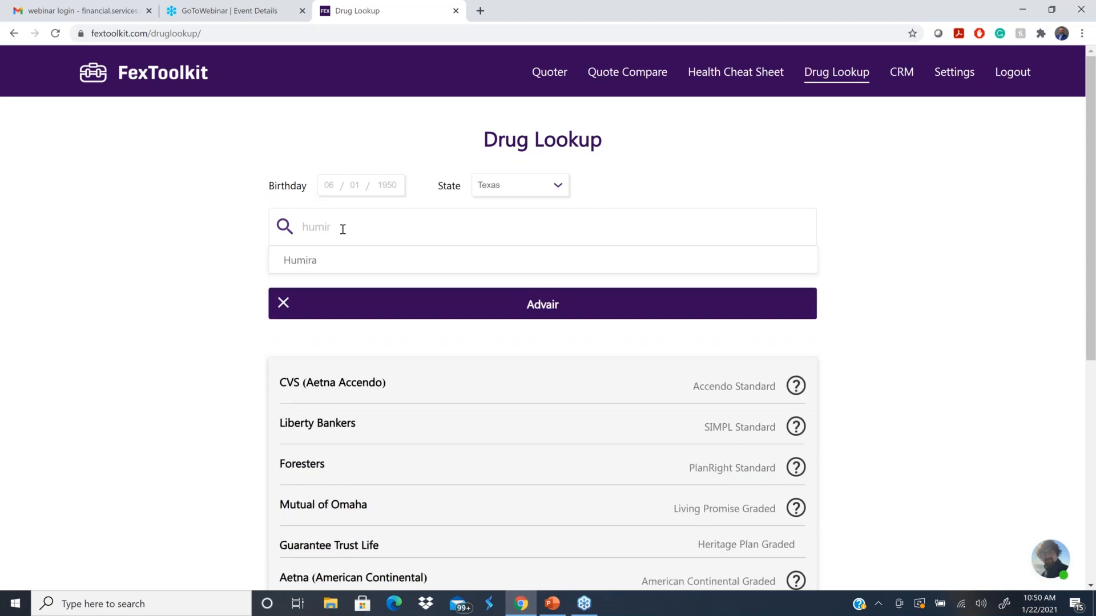
left_click(304, 261)
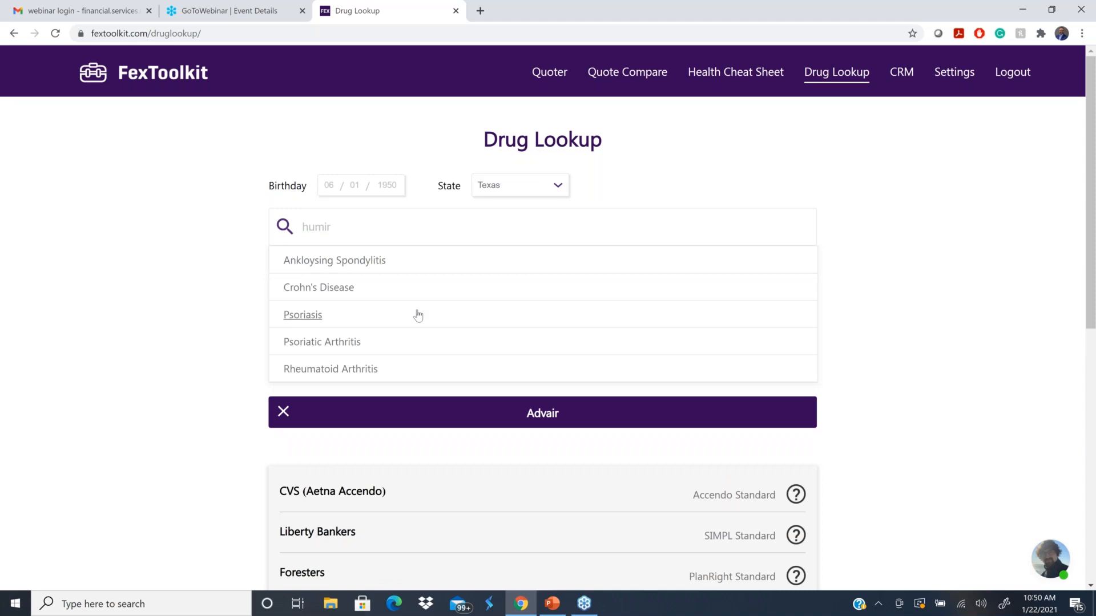
left_click(318, 370)
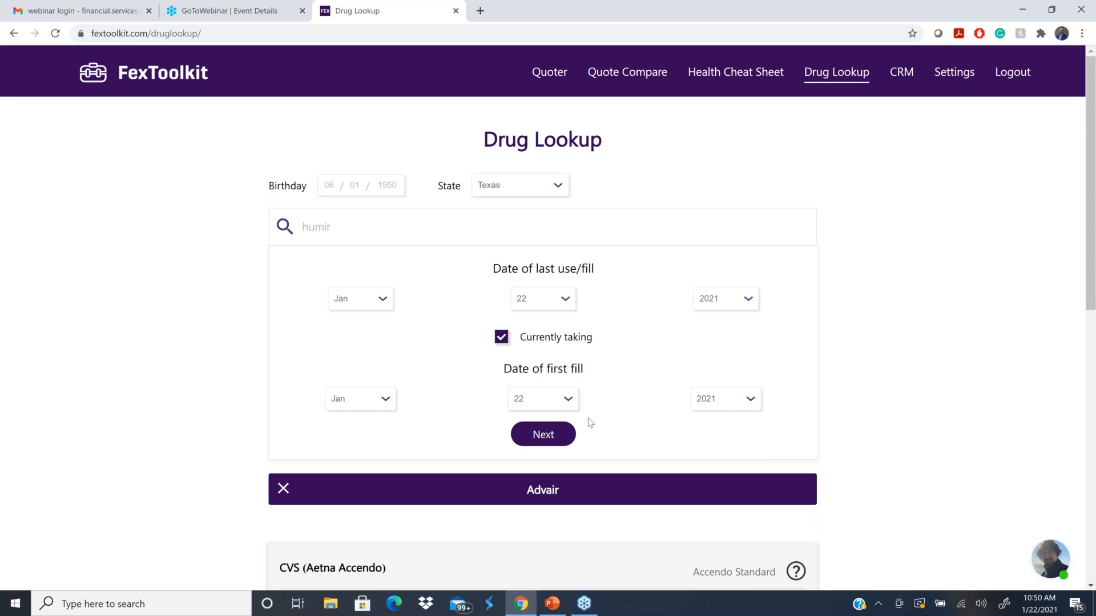
Set Humira's first fill year to 2018, answer No to being unemployed or disabled, and review the carrier results.
left_click(751, 402)
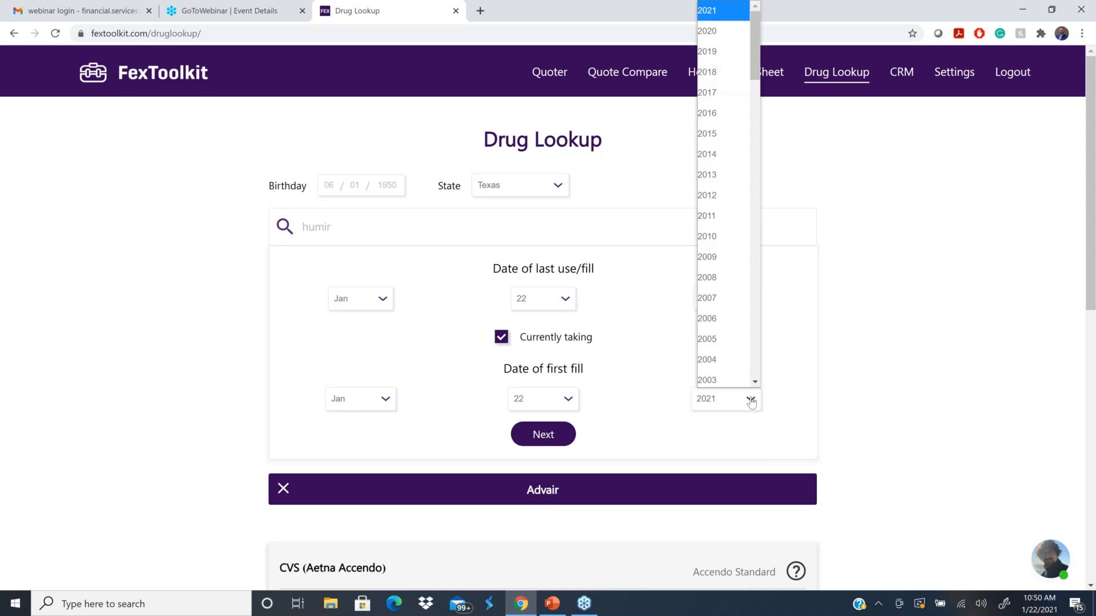
left_click(707, 73)
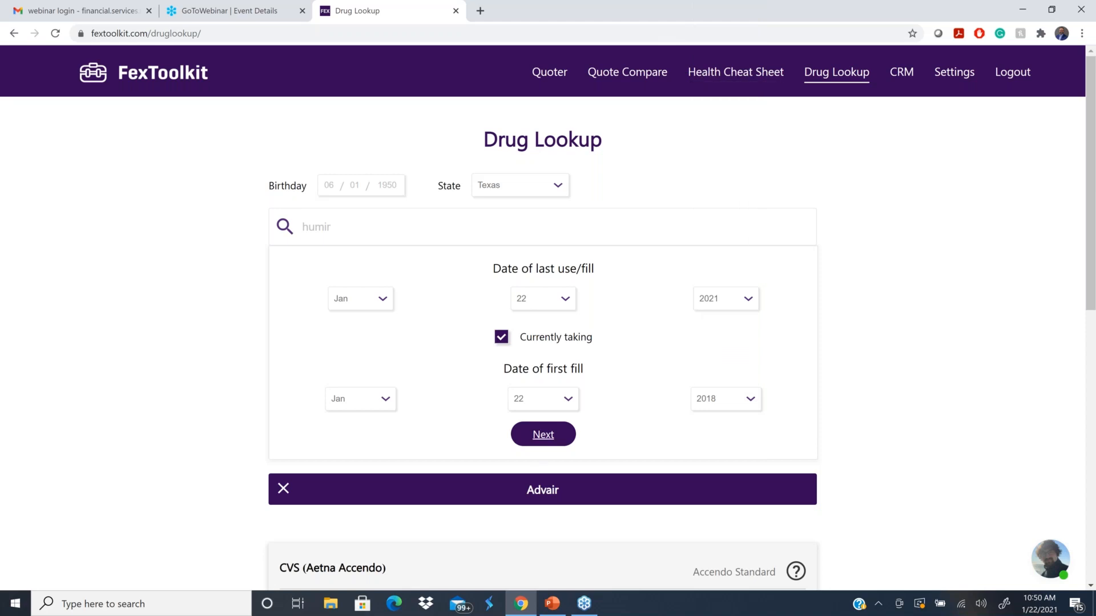
left_click(543, 435)
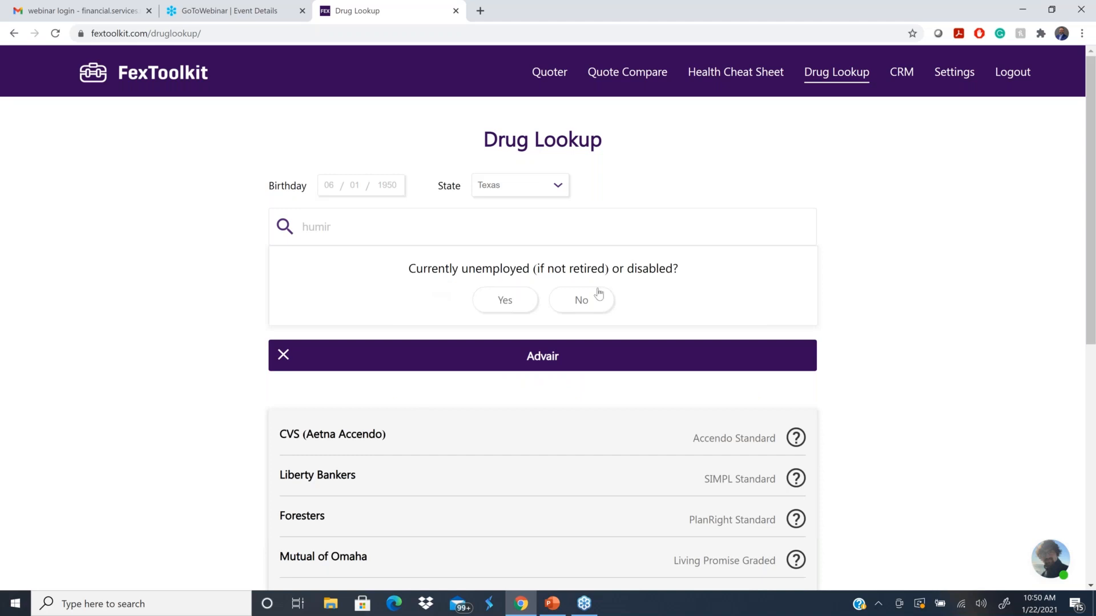
left_click(588, 306)
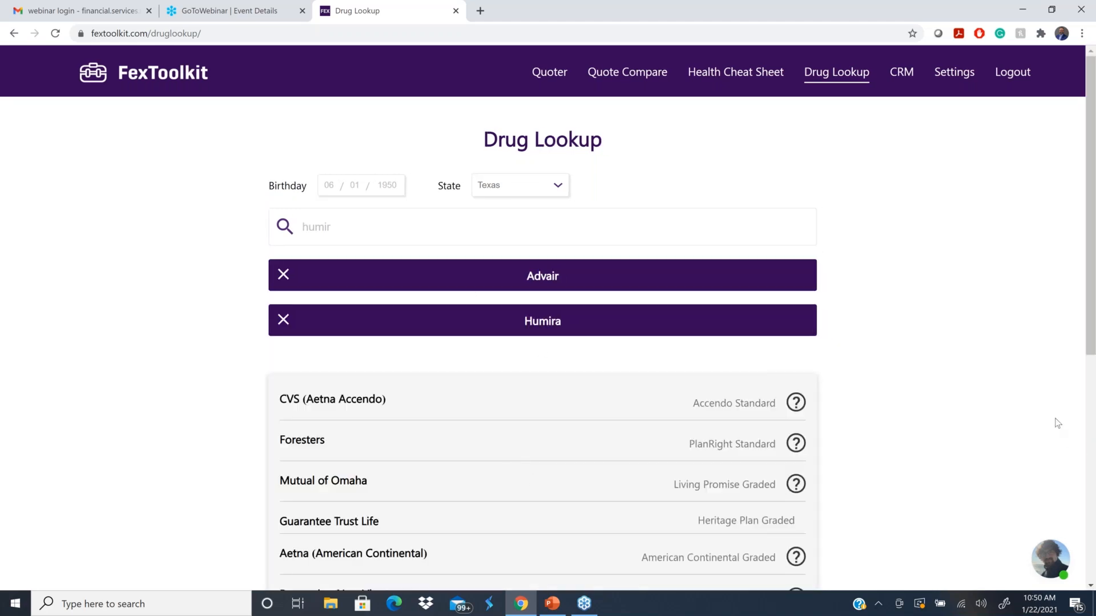
scroll(1057, 423, "down", 2)
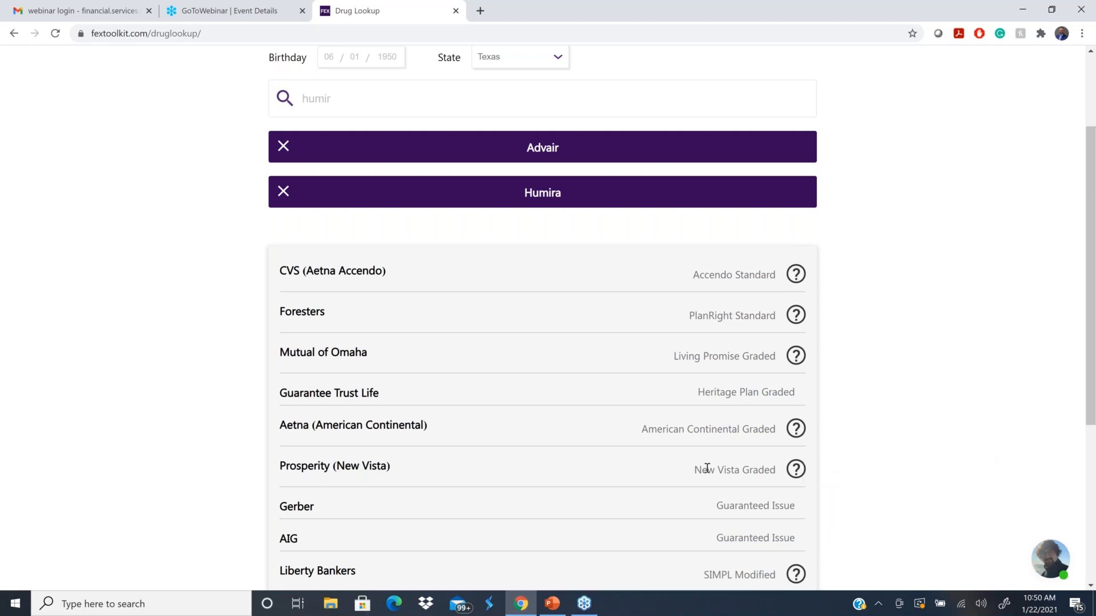
scroll(350, 301, "up", 3)
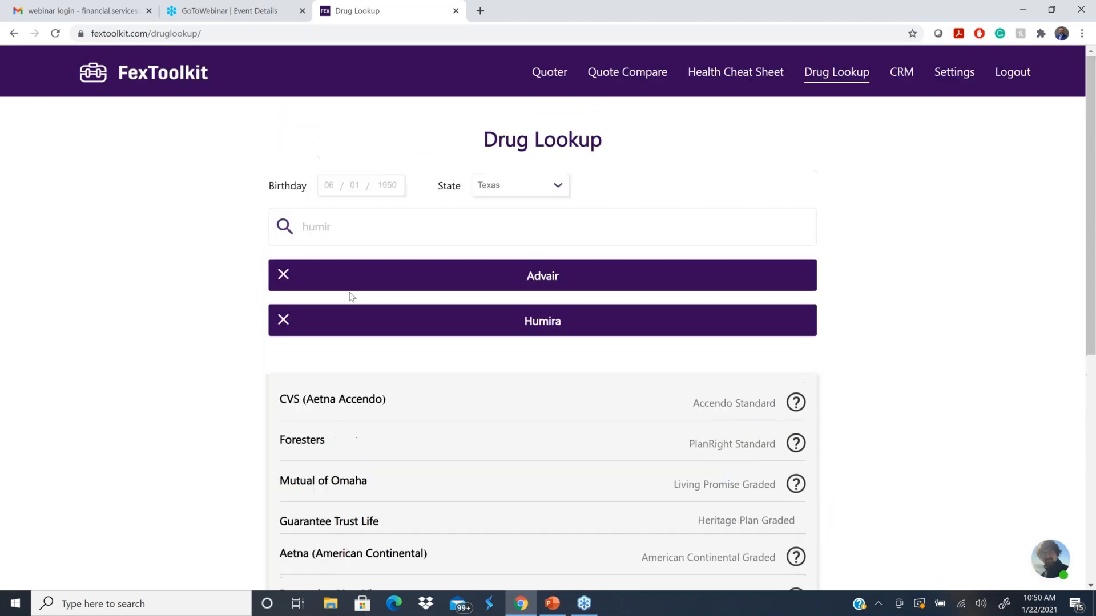
Replace the medication search with "plav" and select Plavix for Heart Attack.
left_click(351, 226)
key("BackSpace")
key("BackSpace")
key("BackSpace")
key("BackSpace")
key("BackSpace")
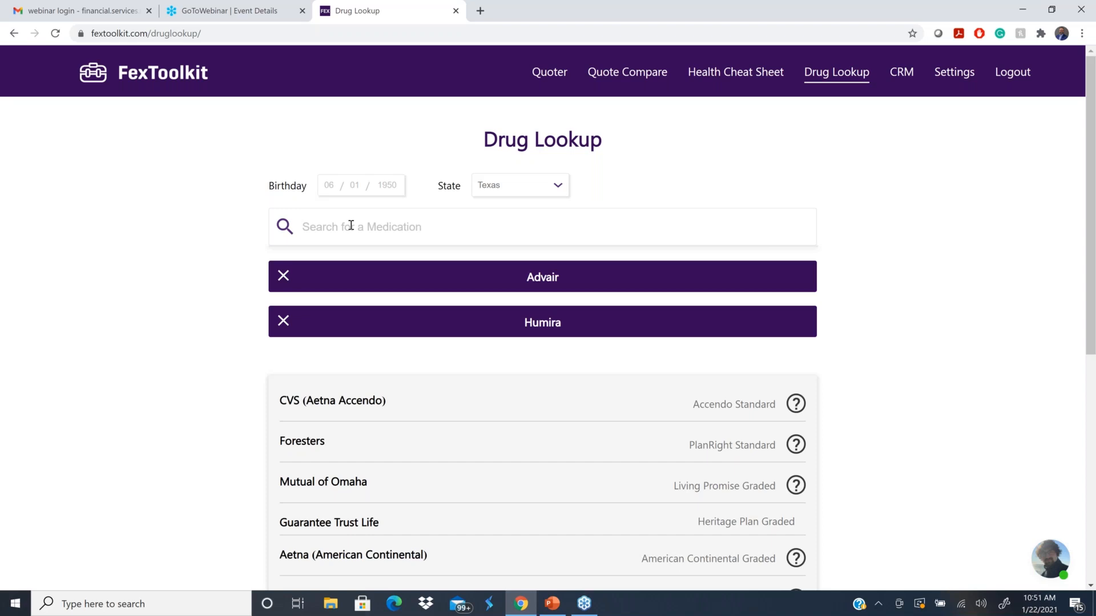
type("plav")
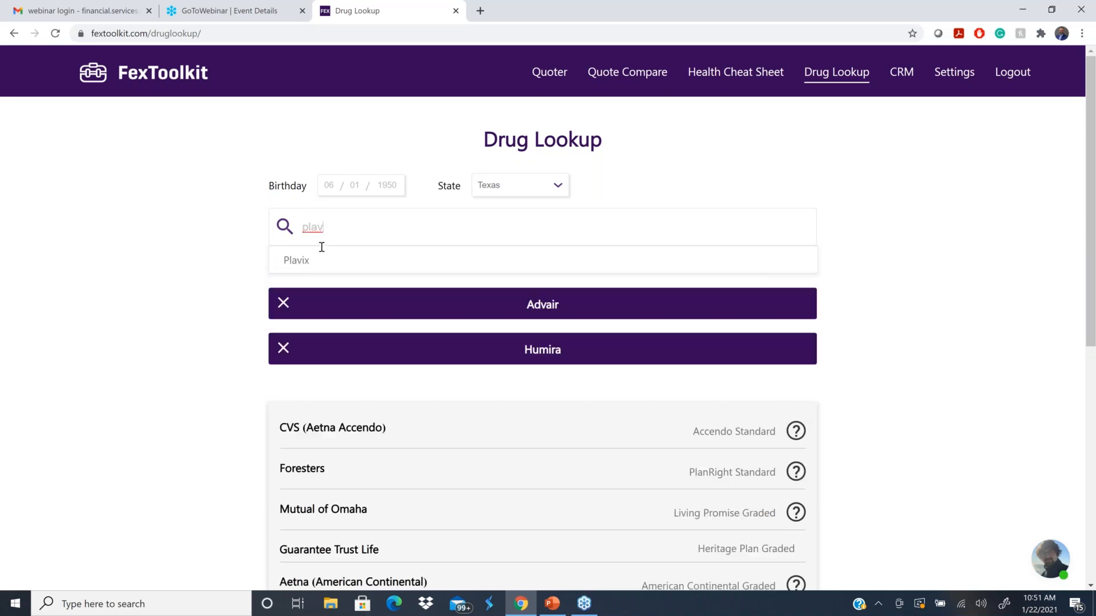
left_click(295, 264)
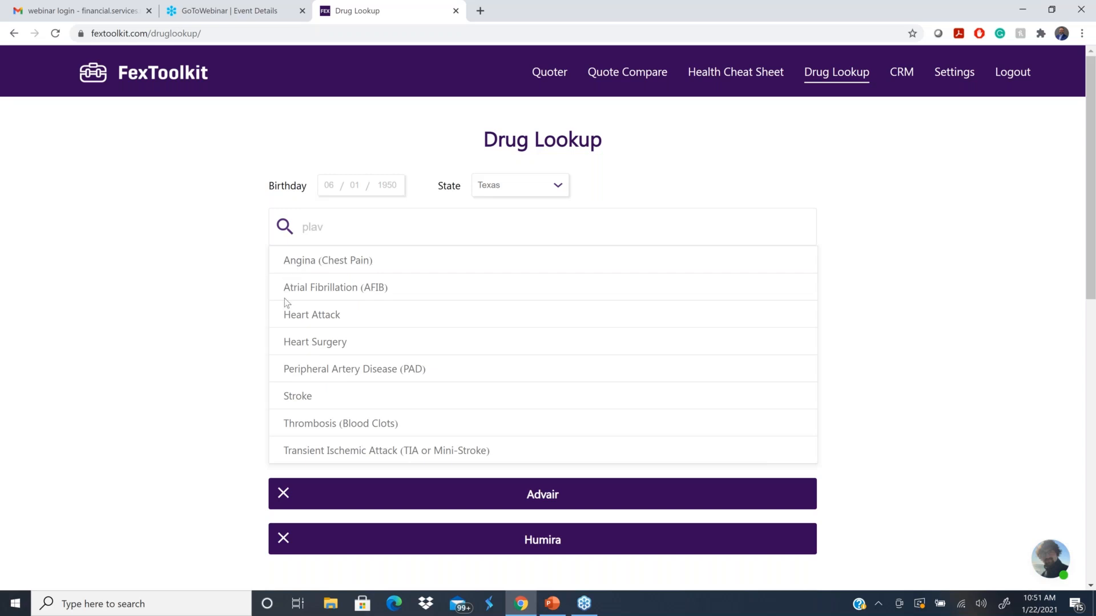
left_click(301, 317)
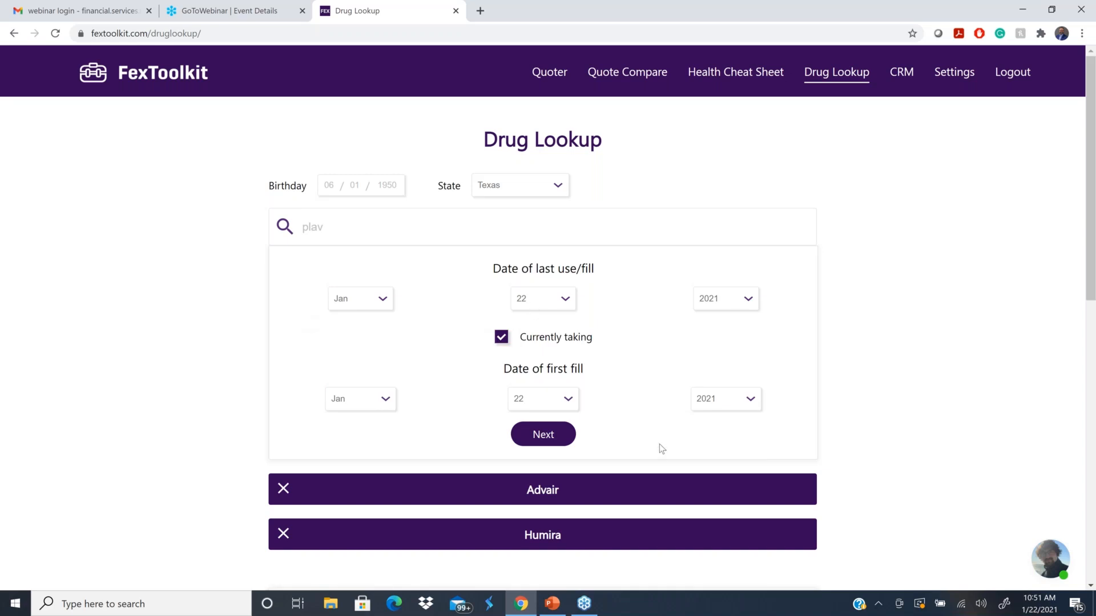
Set Plavix's first fill year to 2016, answer No to a dosage over 75mg, and review the carrier results.
left_click(751, 401)
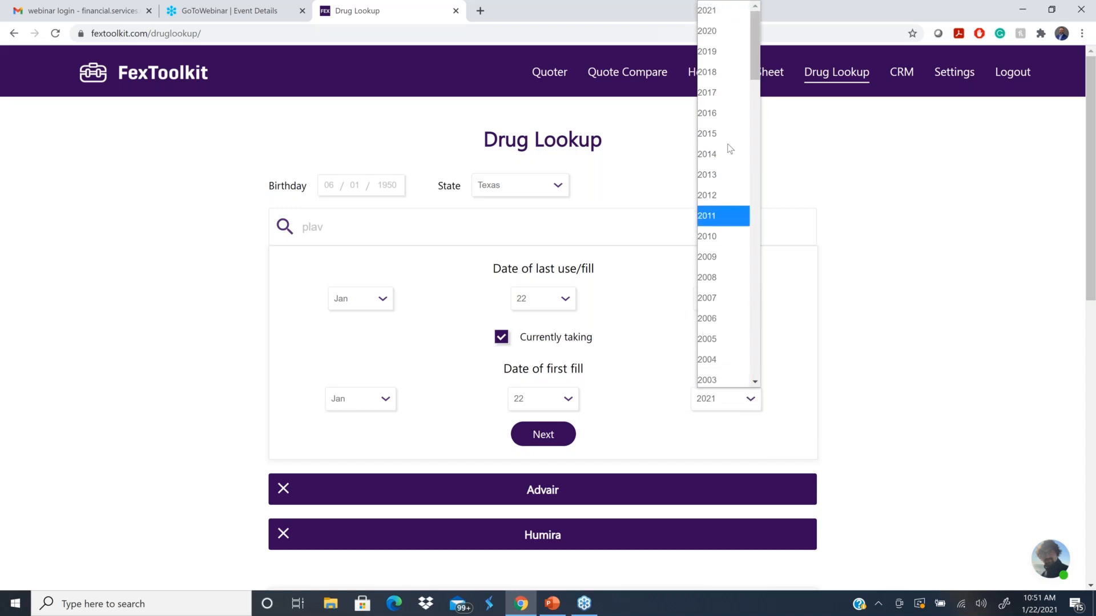
left_click(713, 115)
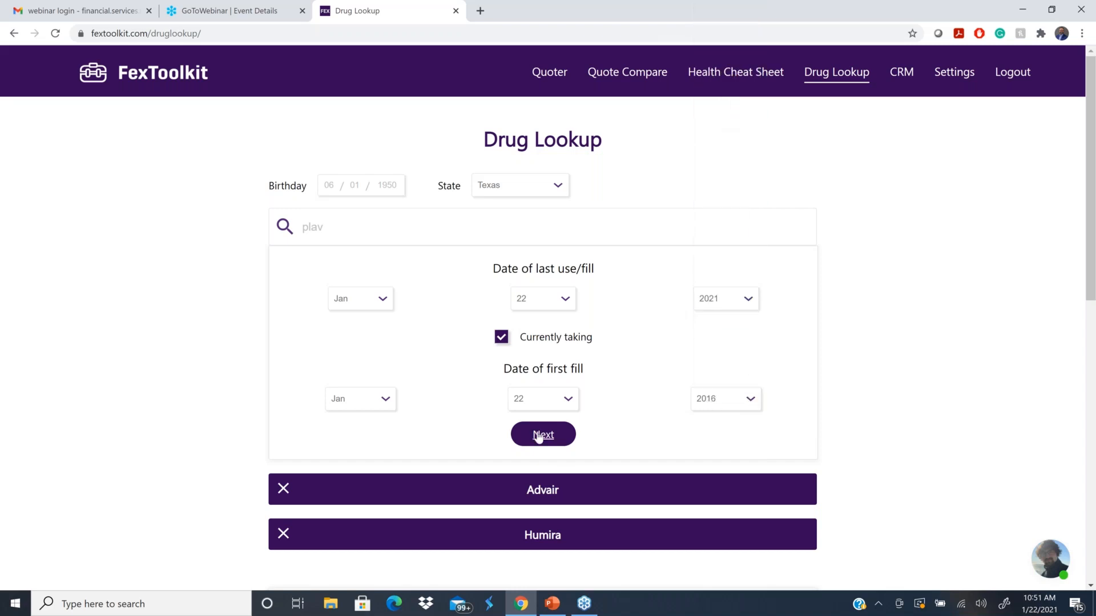
left_click(538, 436)
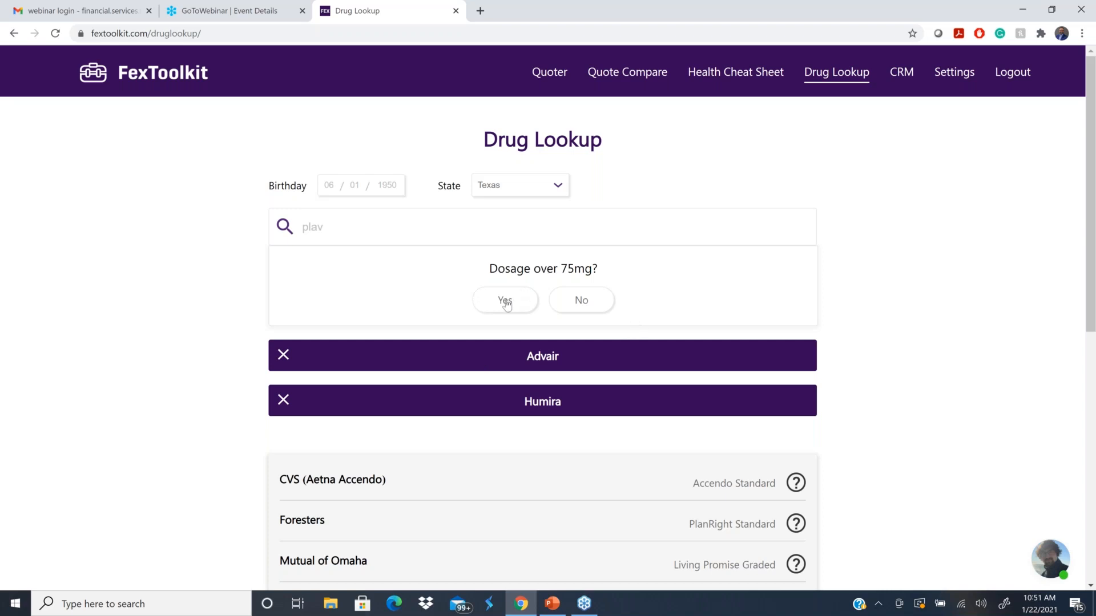
left_click(579, 303)
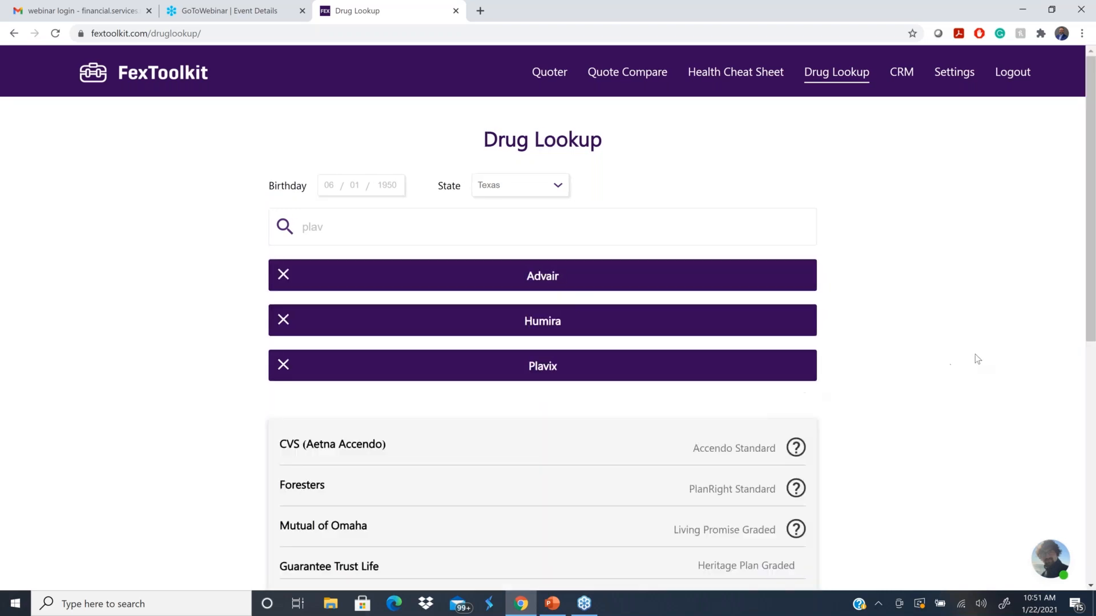
scroll(978, 358, "down", 3)
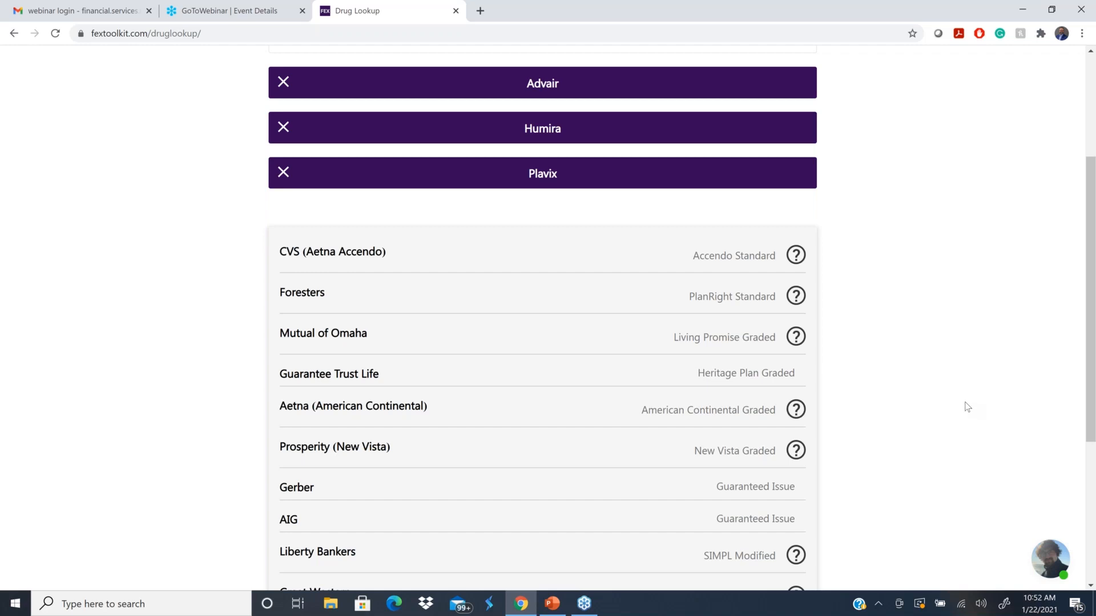
scroll(963, 400, "up", 2)
scroll(963, 406, "up", 1)
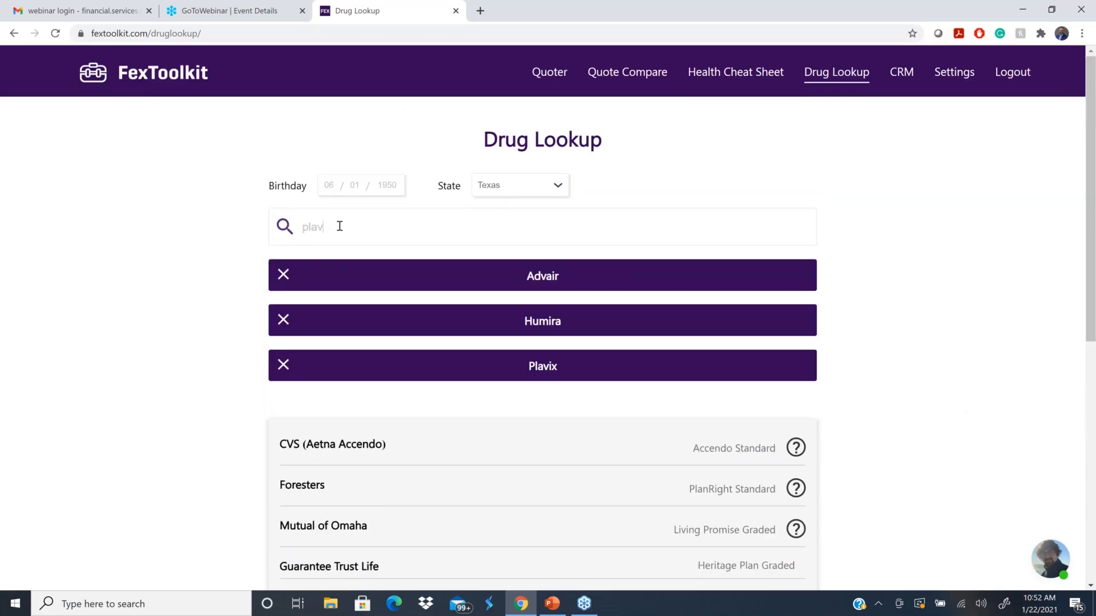
Replace the medication search with "insu" and select Insulin for Diabetes (No Complications).
key("BackSpace")
key("BackSpace")
key("BackSpace")
type("insu")
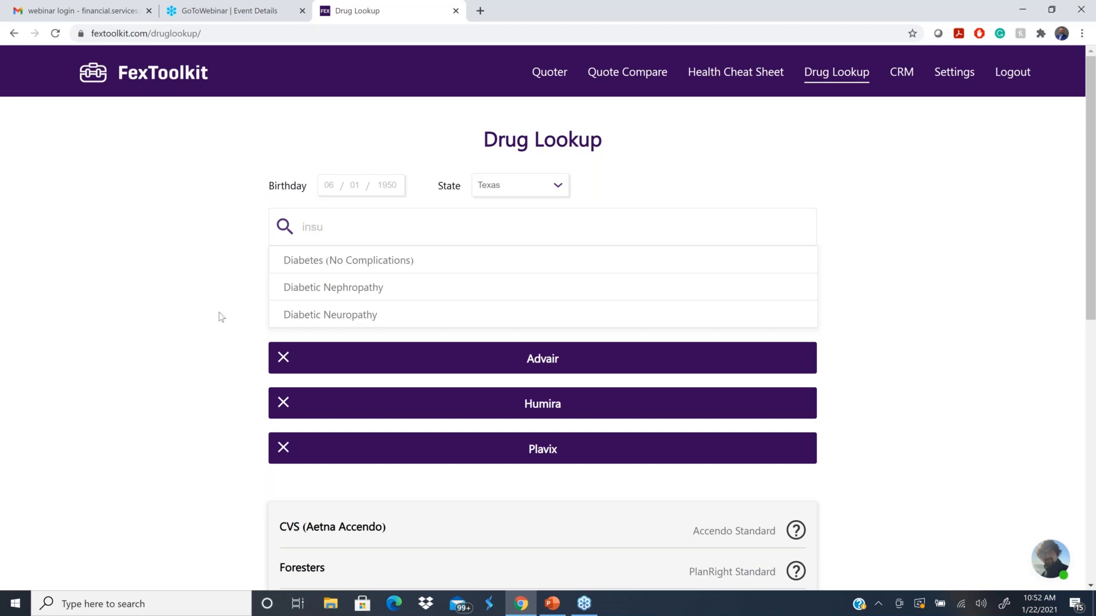
left_click(290, 260)
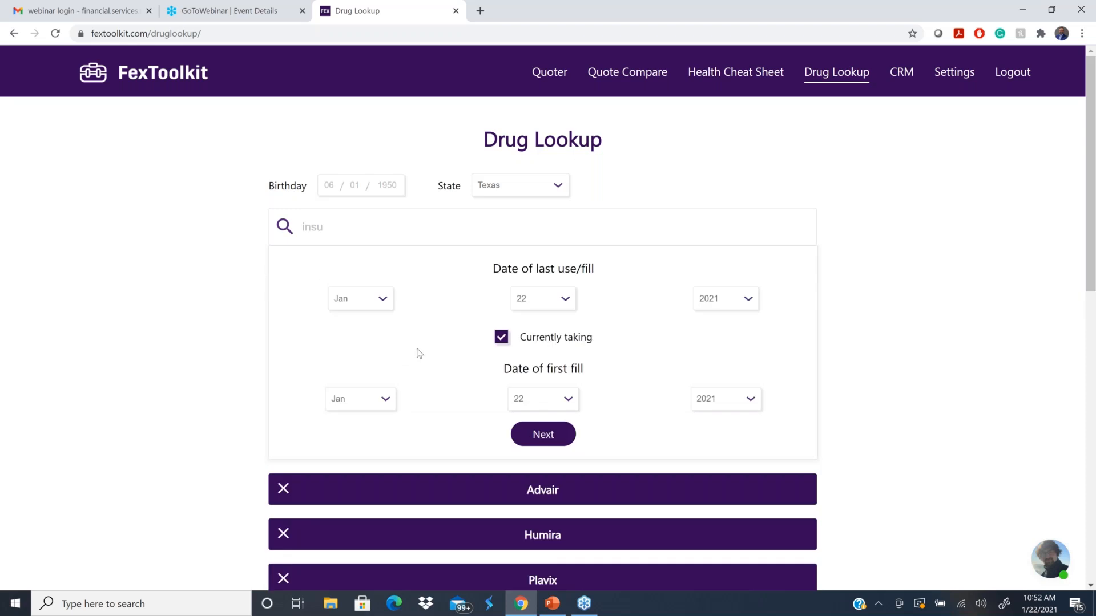
Set Insulin's first fill year to 2016 and continue to the question about daily units.
left_click(748, 402)
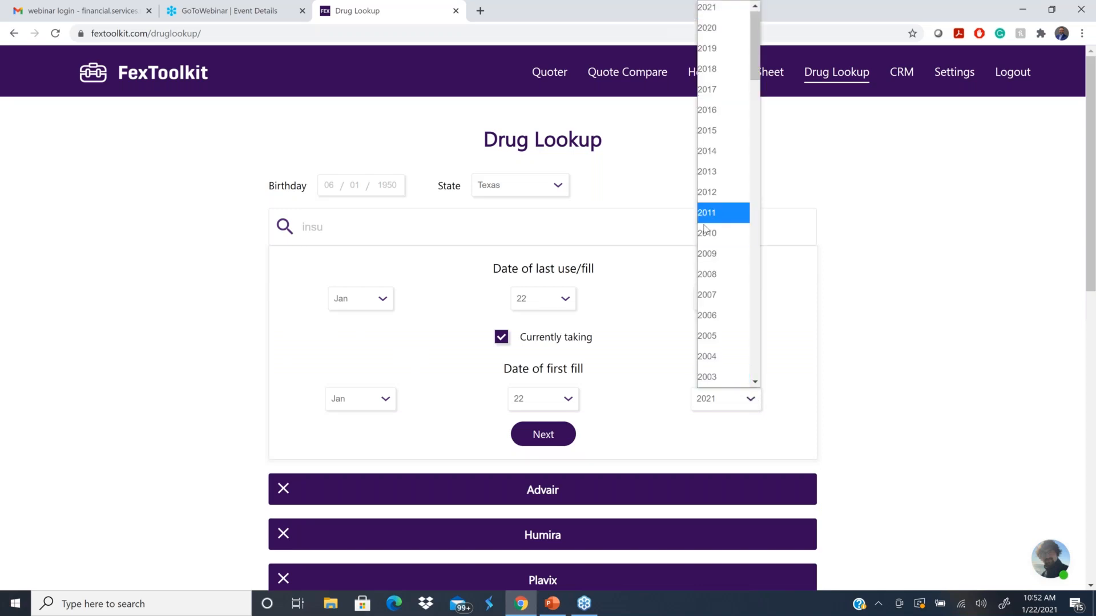
left_click(707, 114)
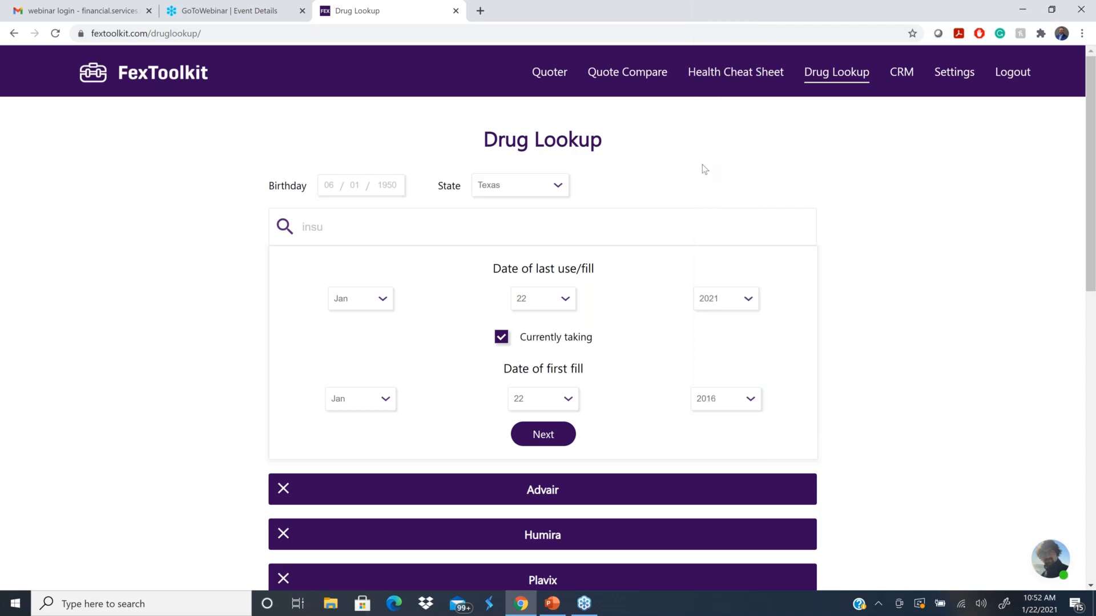
left_click(545, 438)
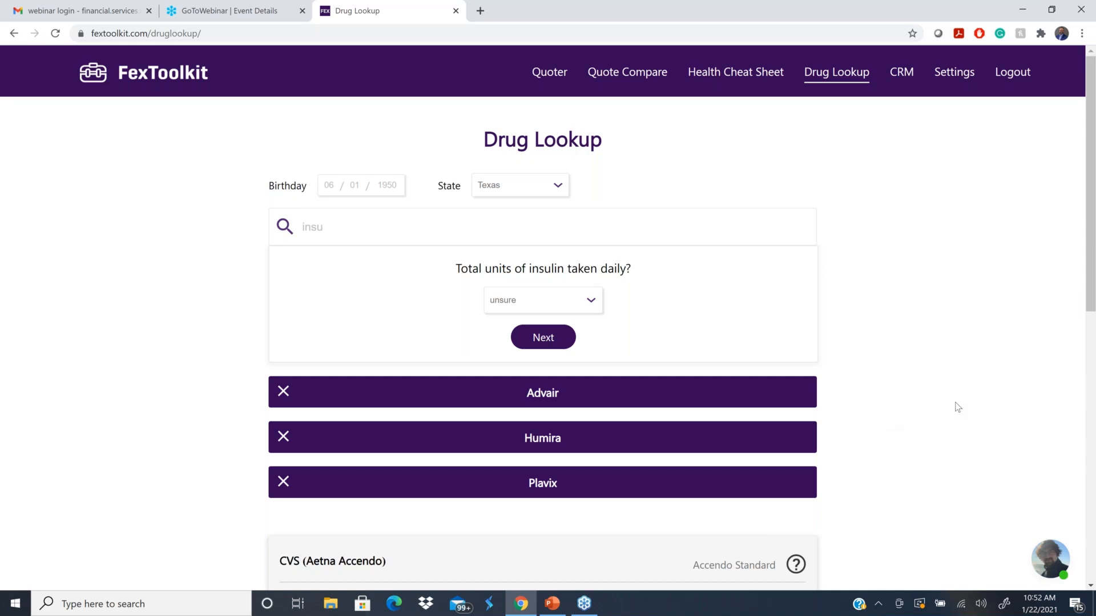
scroll(956, 402, "down", 2)
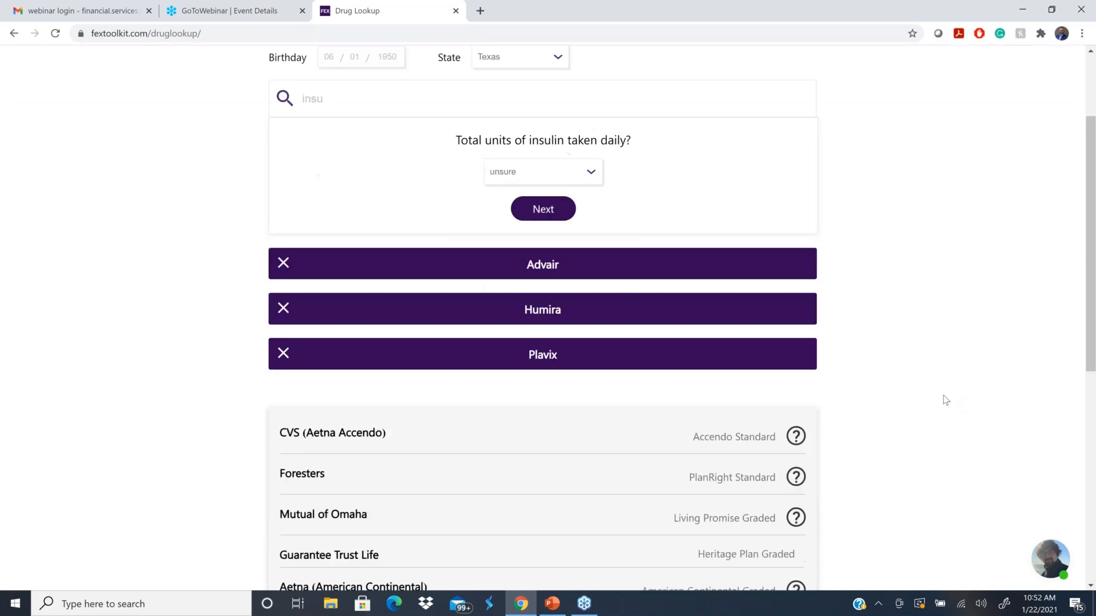
scroll(555, 353, "up", 2)
scroll(475, 269, "up", 1)
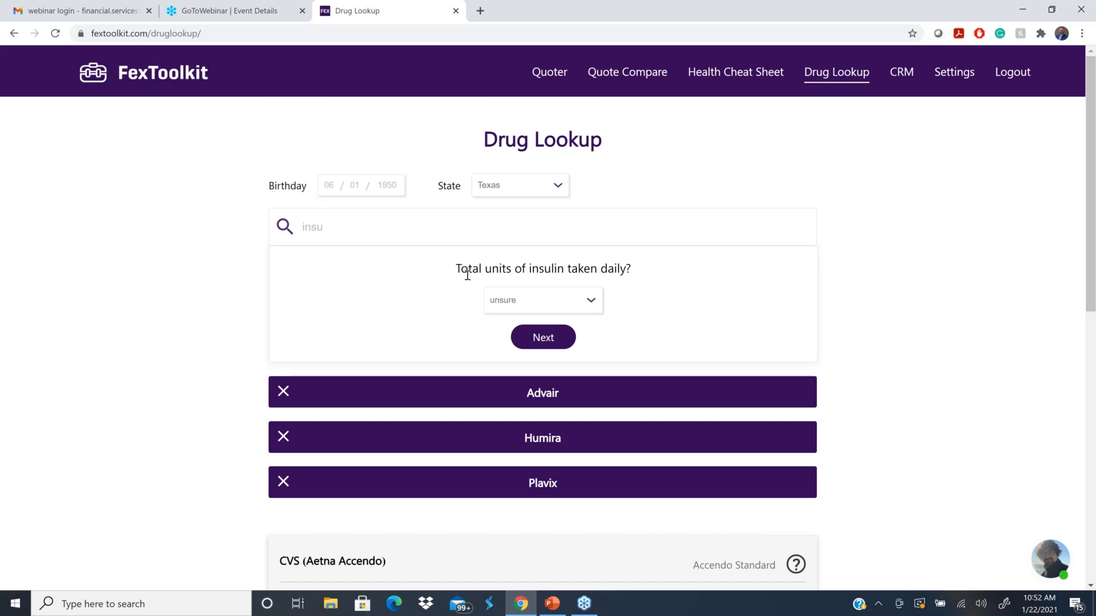
Set daily insulin units to less than 40, answer No to uncontrolled diabetes, and review the carrier results.
left_click(591, 303)
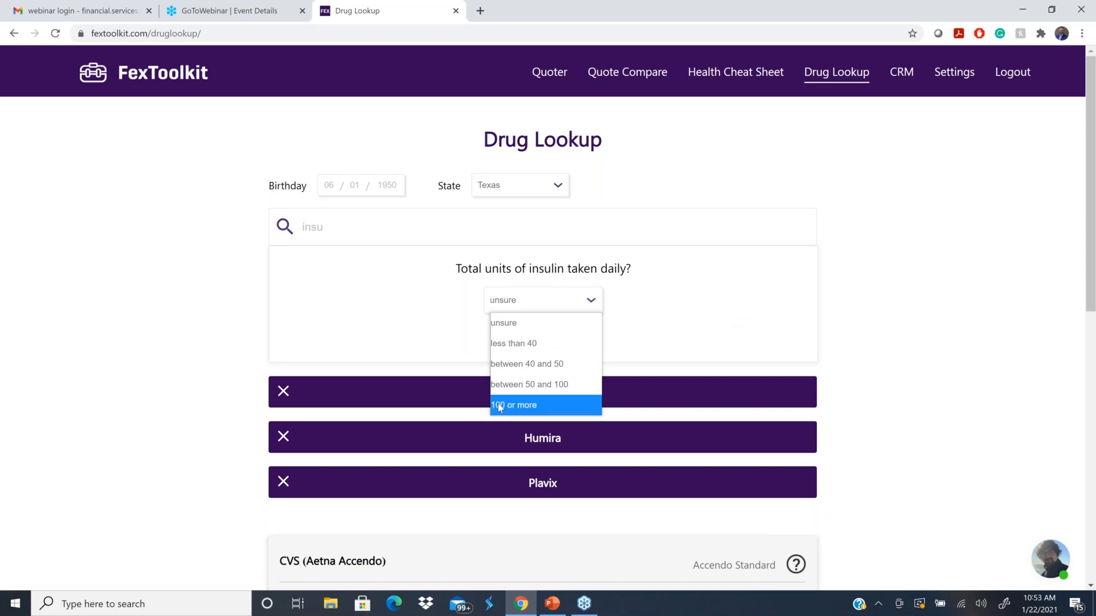
left_click(501, 344)
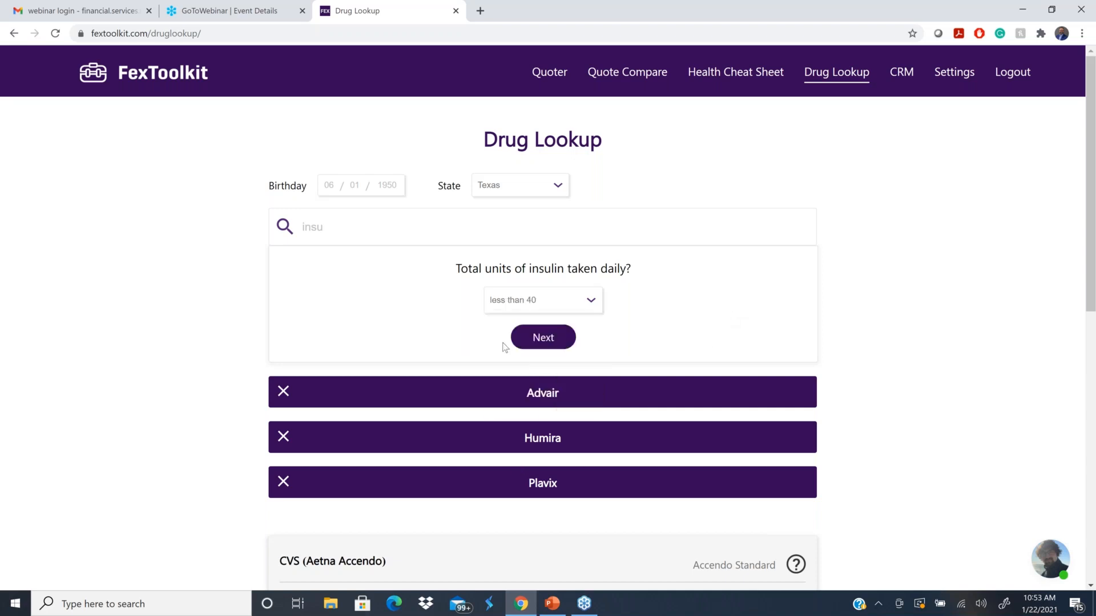
left_click(549, 341)
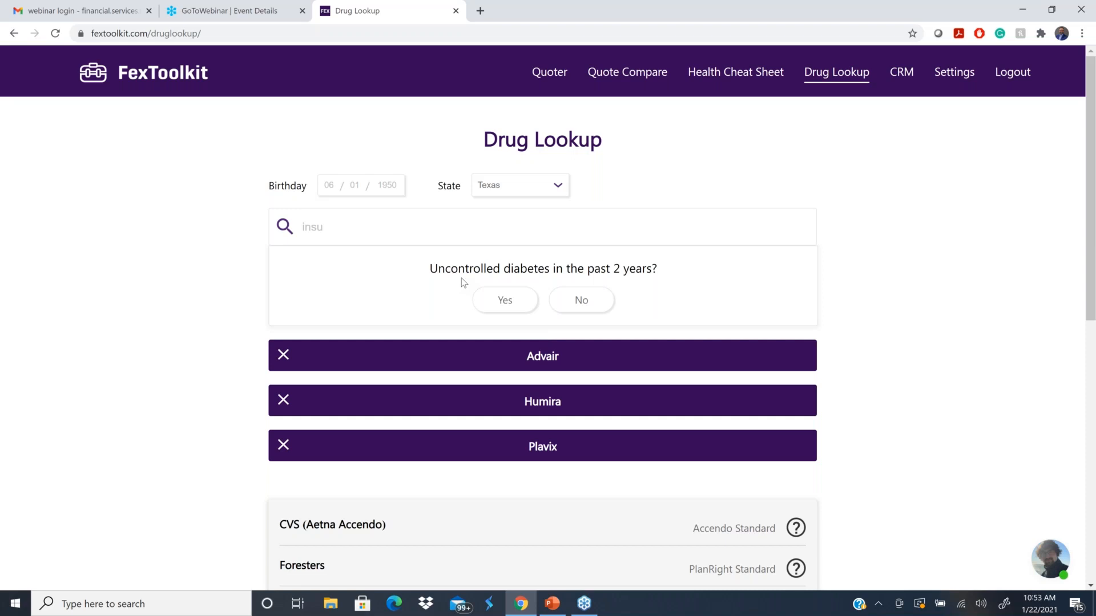
left_click(582, 301)
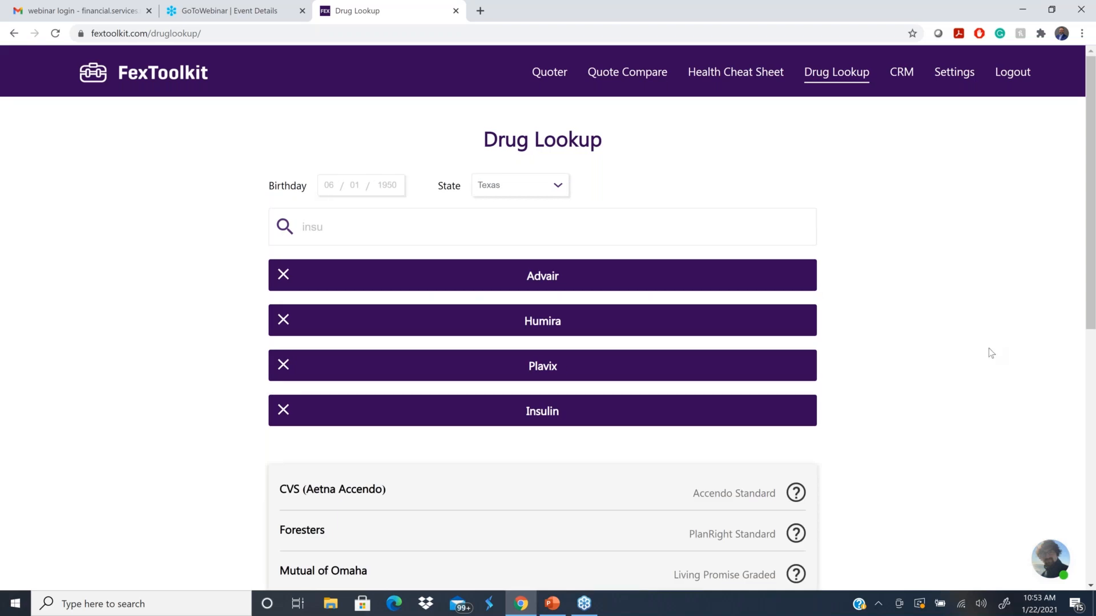
scroll(948, 345, "down", 5)
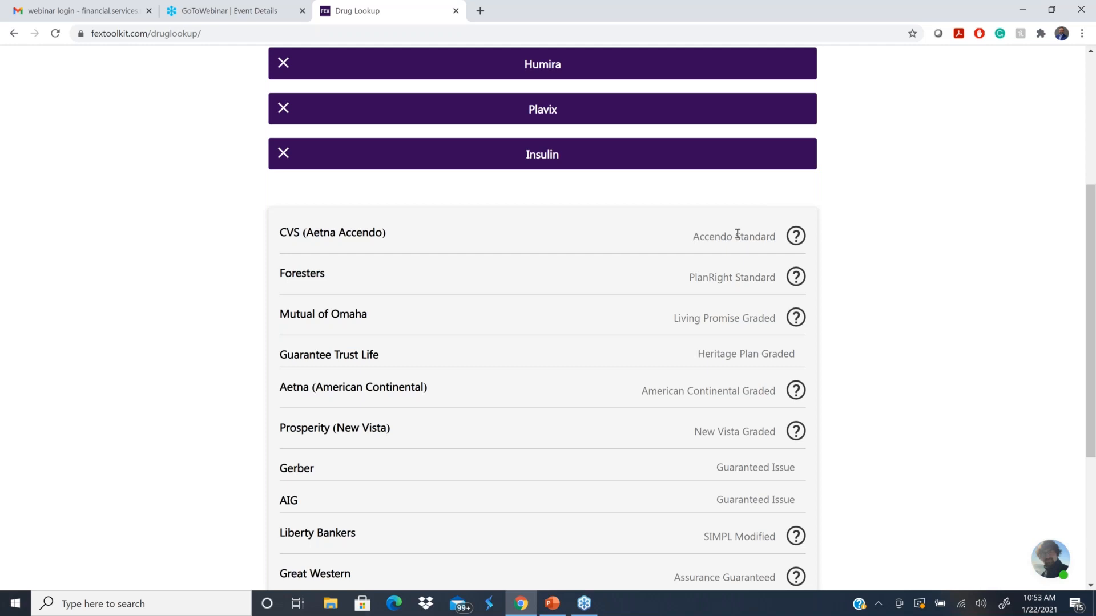
Check why CVS (Aetna Accendo) offers its listed plan and review the other carriers' results for the four medications.
mouse_move(798, 238)
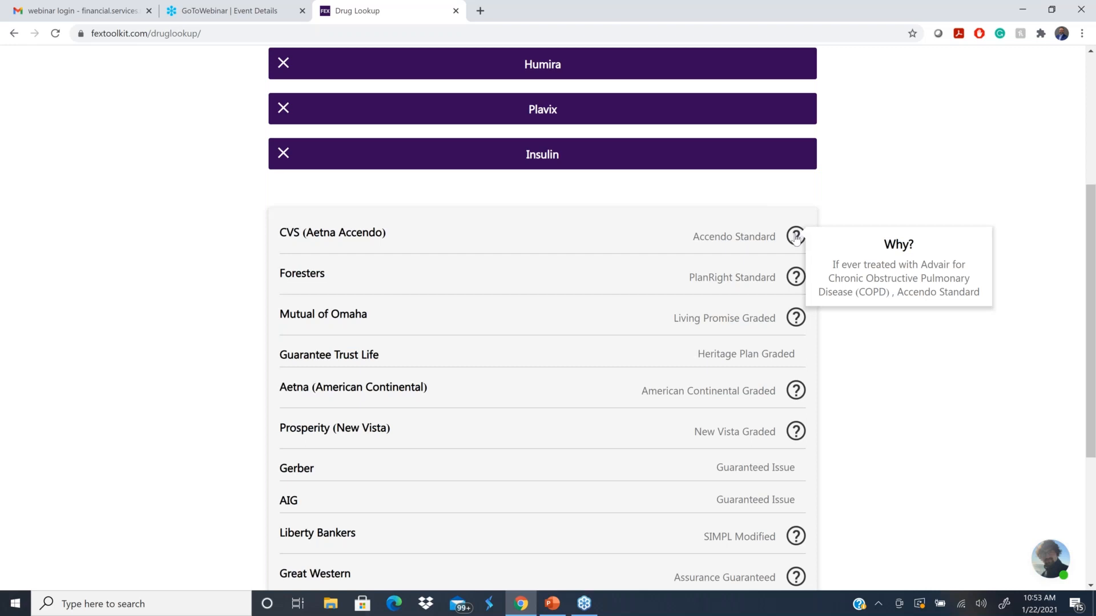
scroll(908, 274, "down", 1)
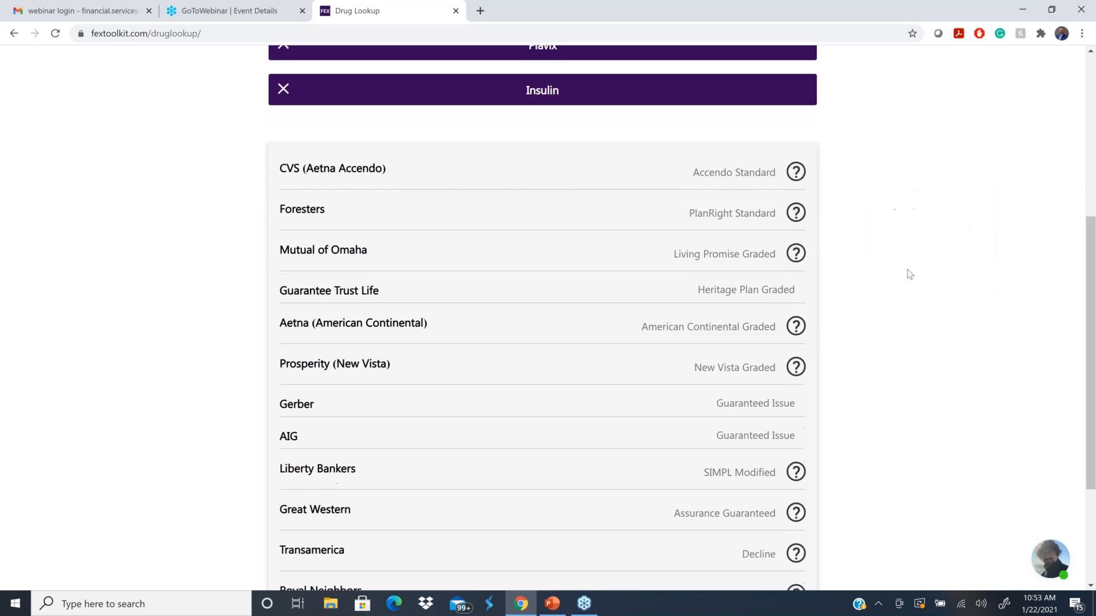
scroll(908, 272, "up", 1)
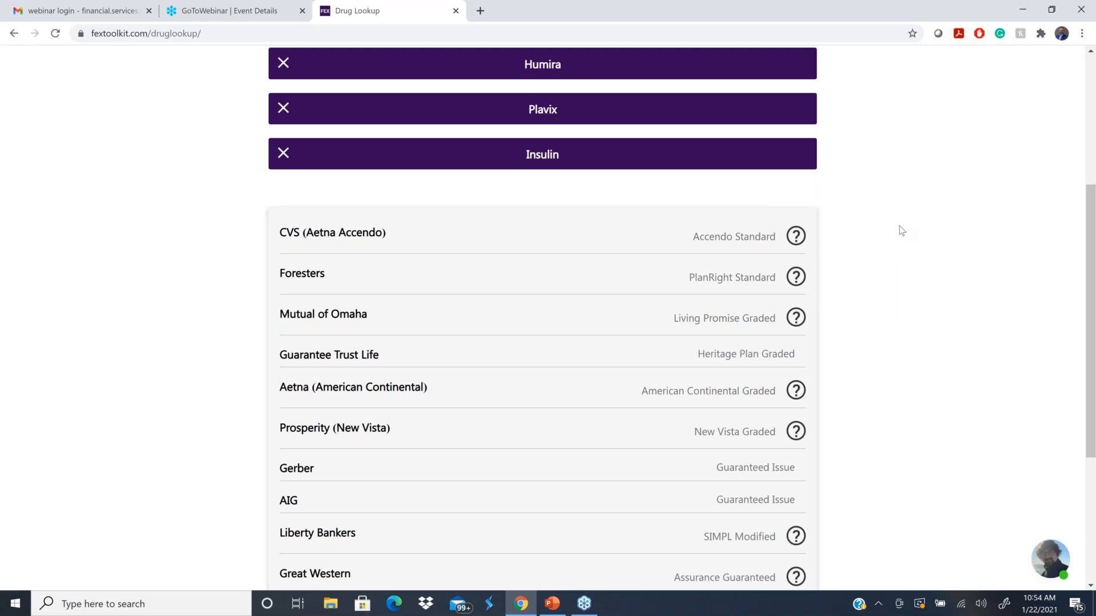
scroll(942, 334, "up", 3)
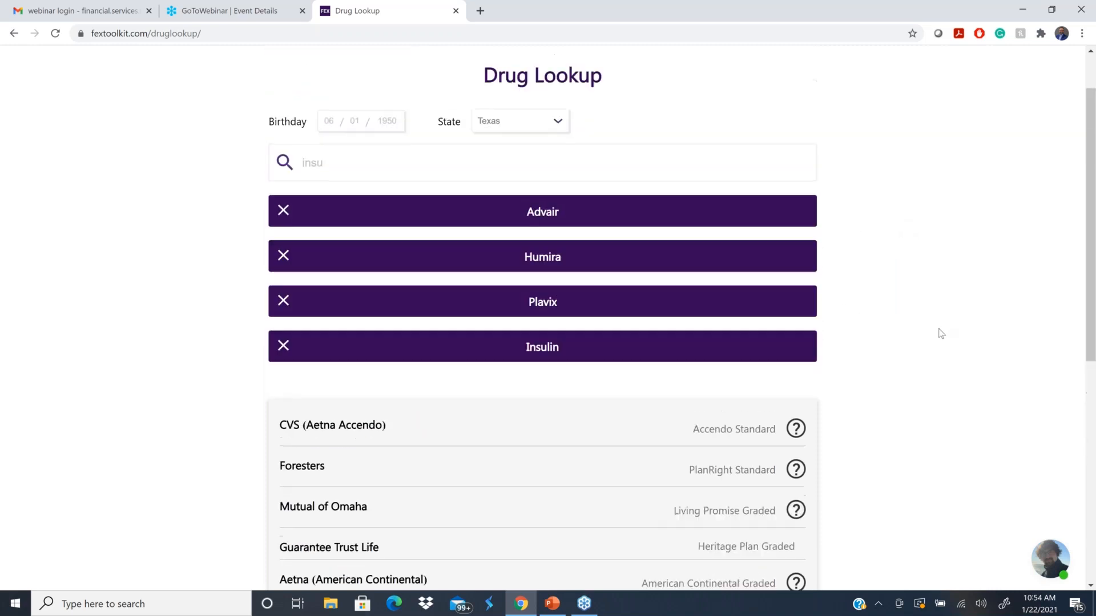
scroll(941, 335, "down", 2)
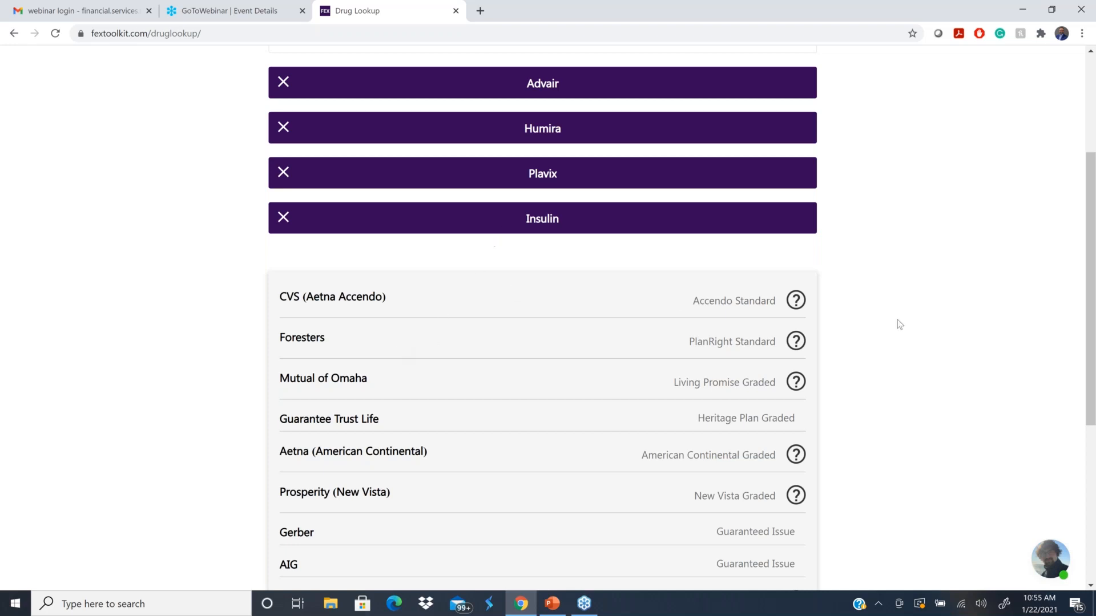
scroll(947, 327, "up", 2)
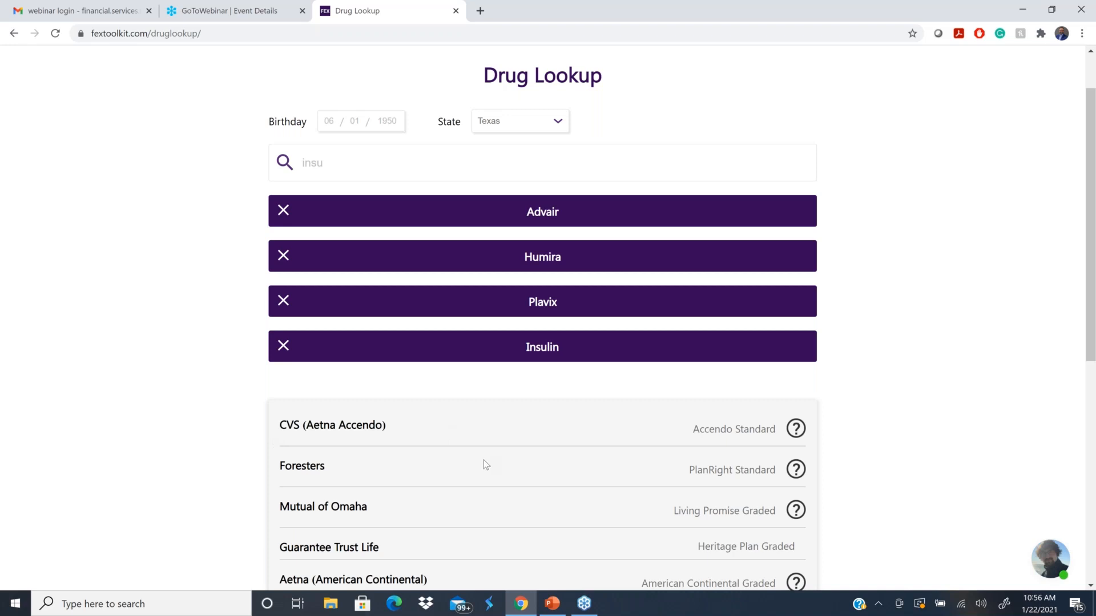
In Quote Compare, set the client's age to 70, the company to CVS (Aetna Accendo) and the coverage type to Standard.
scroll(480, 461, "up", 1)
scroll(478, 461, "up", 1)
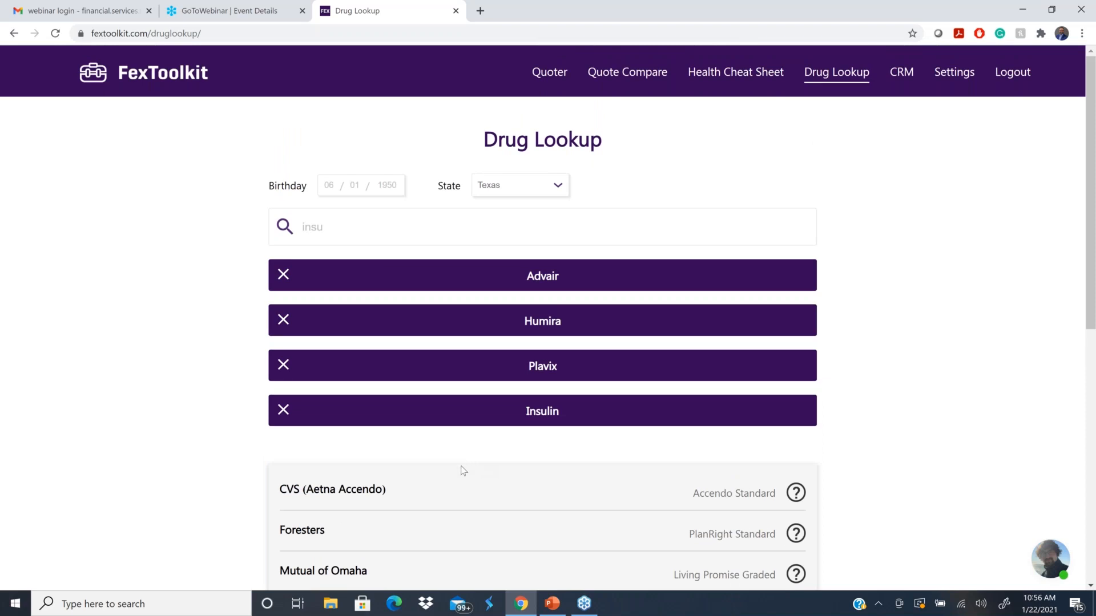
left_click(621, 77)
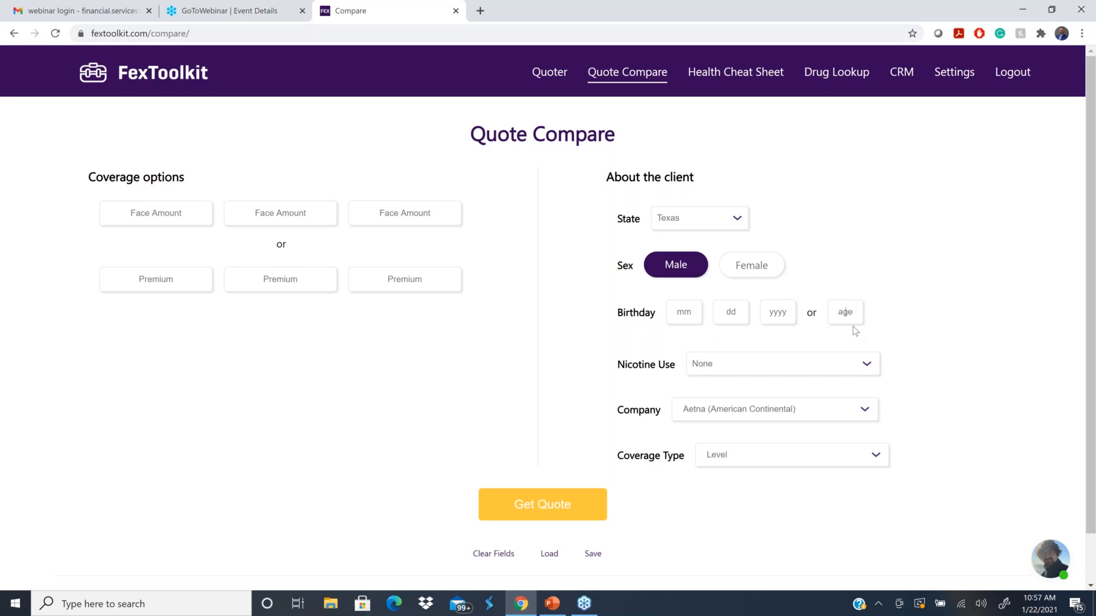
type("0")
left_click(864, 414)
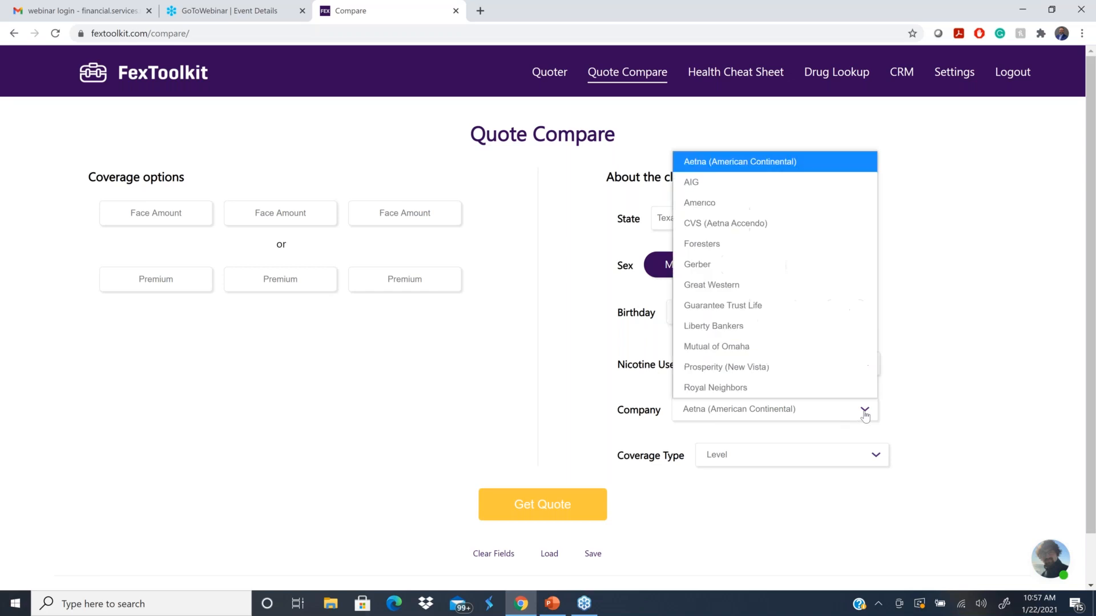
left_click(696, 227)
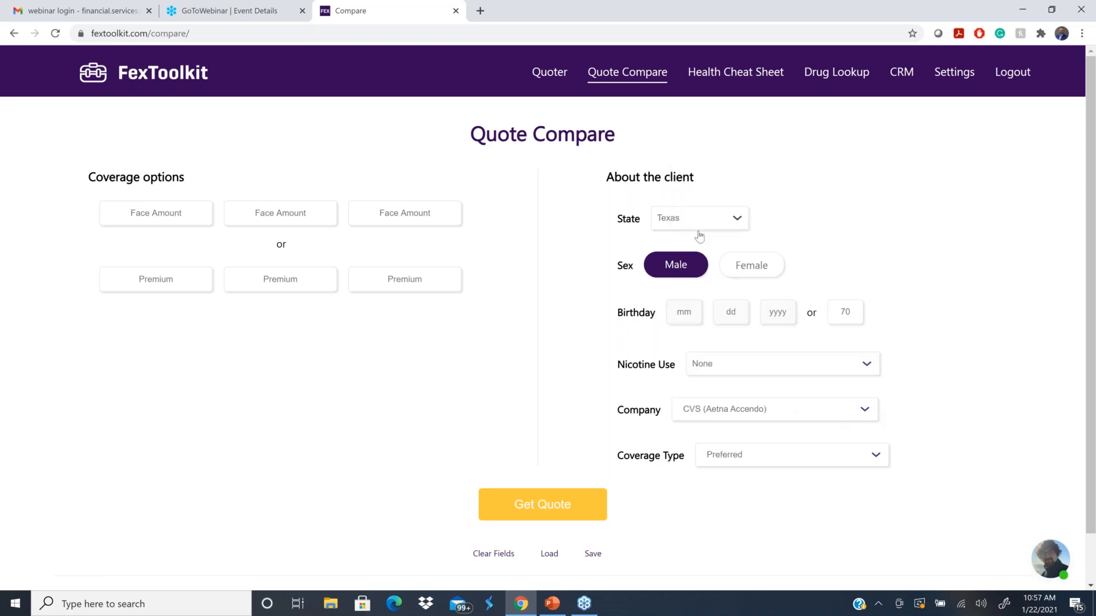
left_click(876, 457)
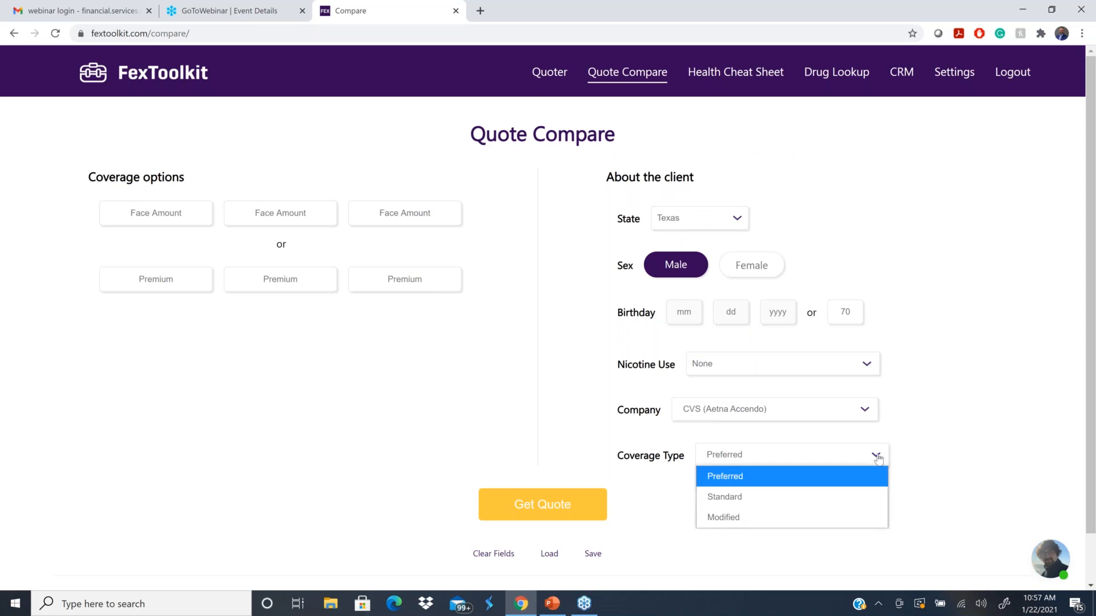
left_click(725, 497)
scroll(965, 409, "down", 1)
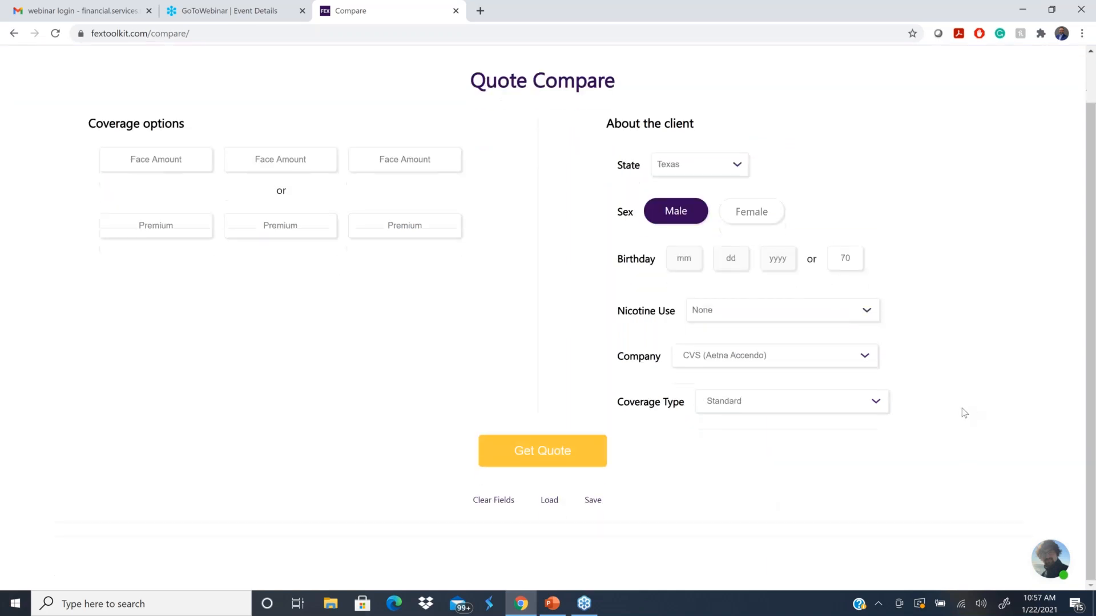
scroll(157, 374, "up", 1)
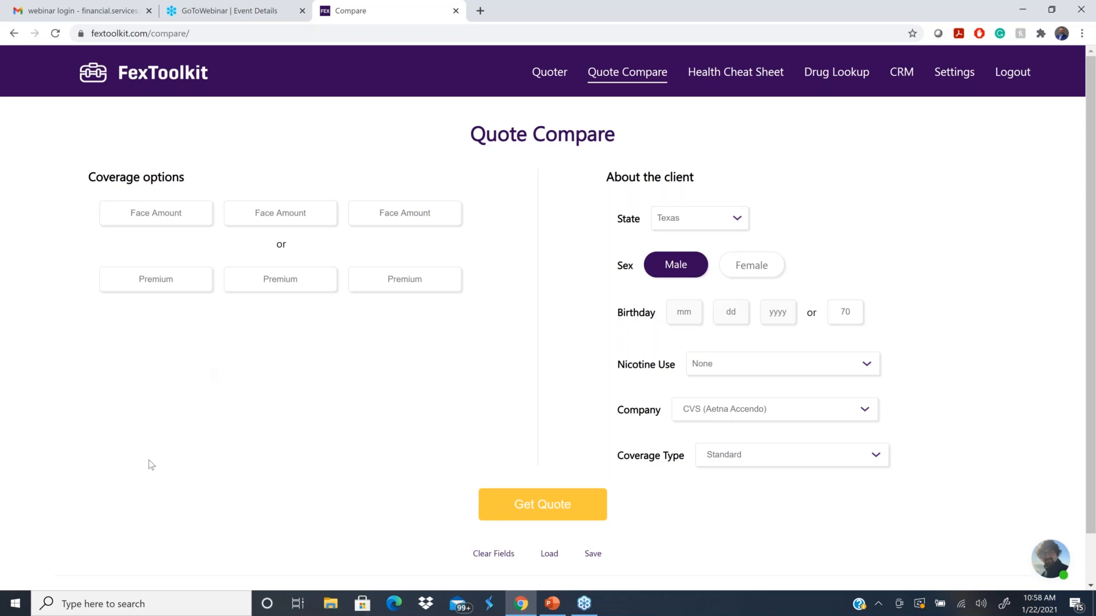
Enter premiums of 200, 150 and 100 as the three coverage options and get the quote.
left_click(142, 283)
type("200")
left_click(252, 281)
type("150")
left_click(393, 280)
type("100")
left_click(542, 505)
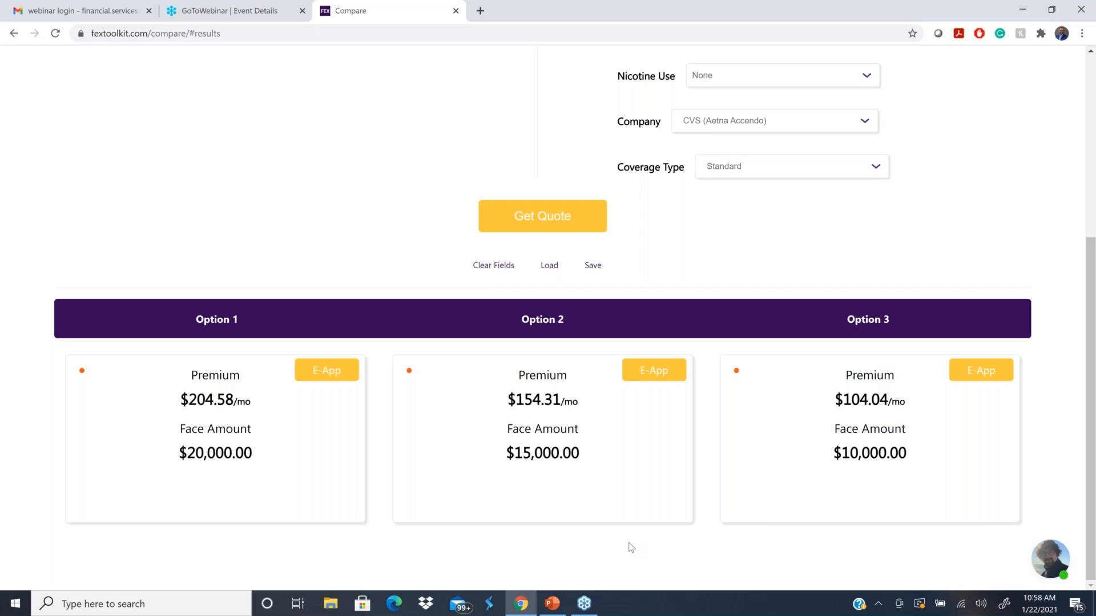
Examine the premium and face amount of each of the three quoted options up close.
scroll(631, 548, "up", 5)
scroll(631, 548, "left", 3)
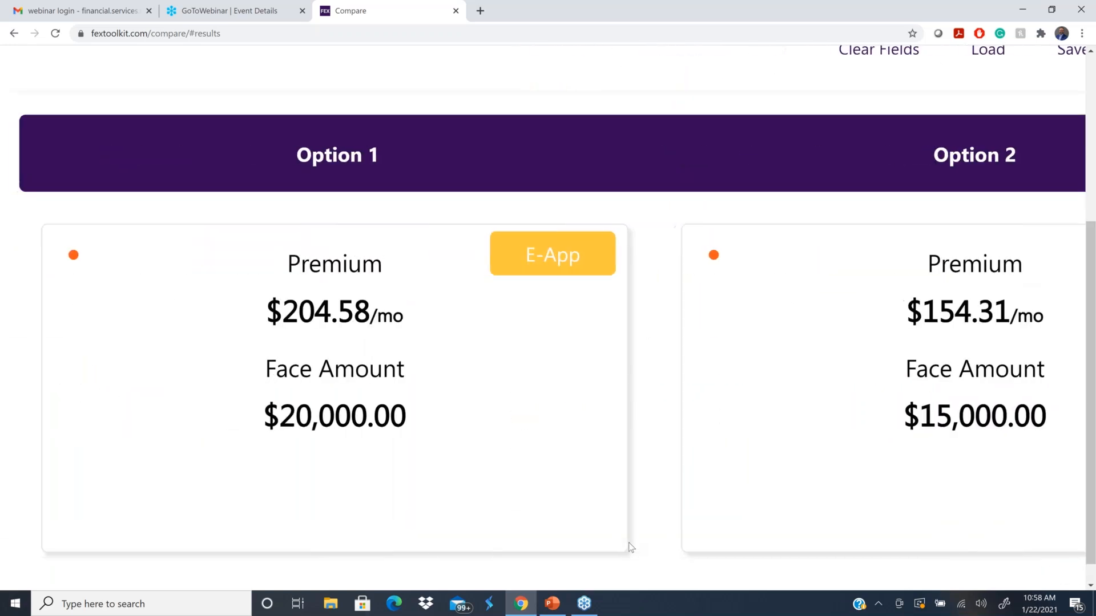
scroll(630, 548, "up", 3)
scroll(631, 548, "down", 1)
scroll(631, 548, "down", 2)
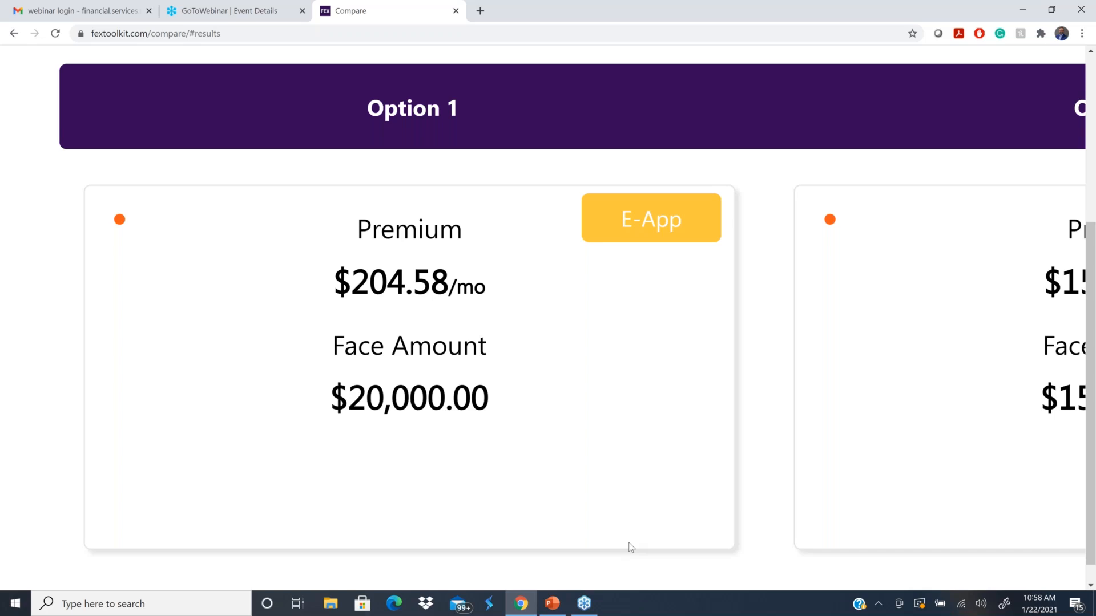
scroll(631, 548, "right", 8)
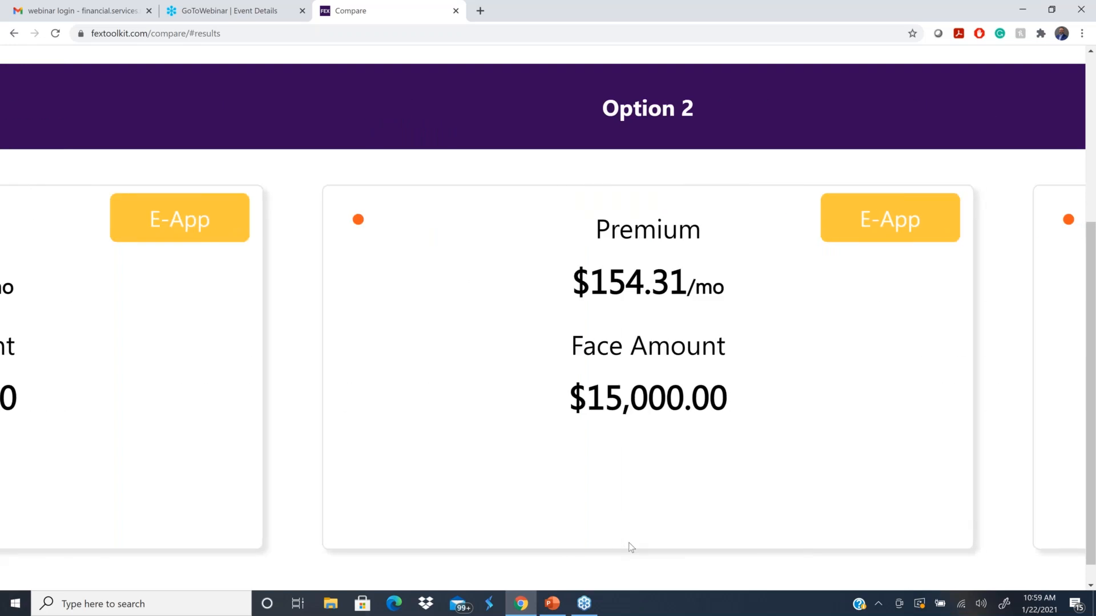
scroll(631, 548, "right", 8)
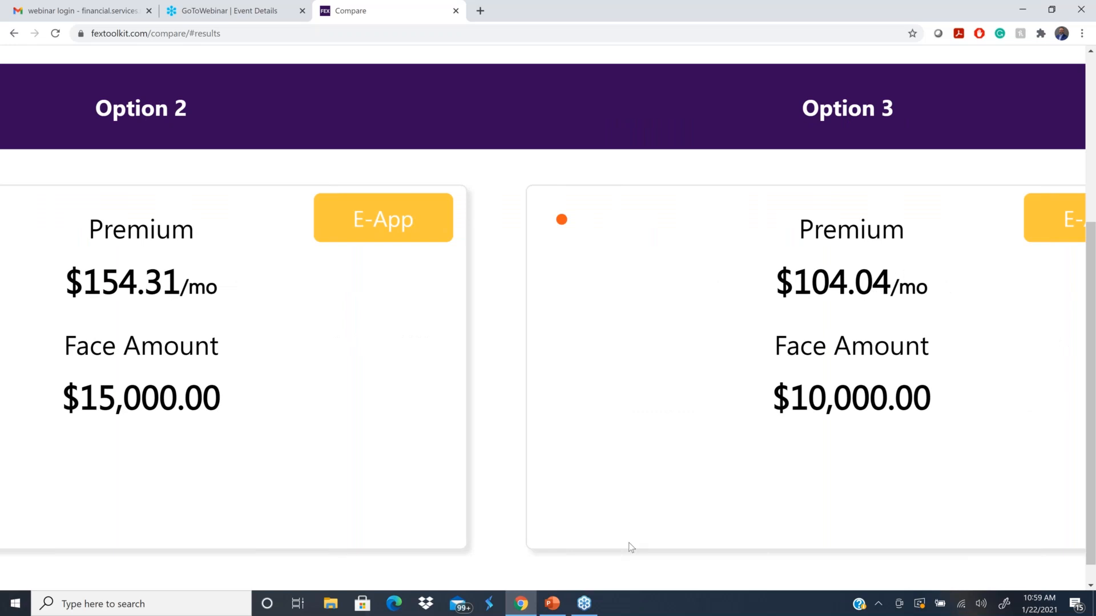
scroll(631, 548, "down", 5)
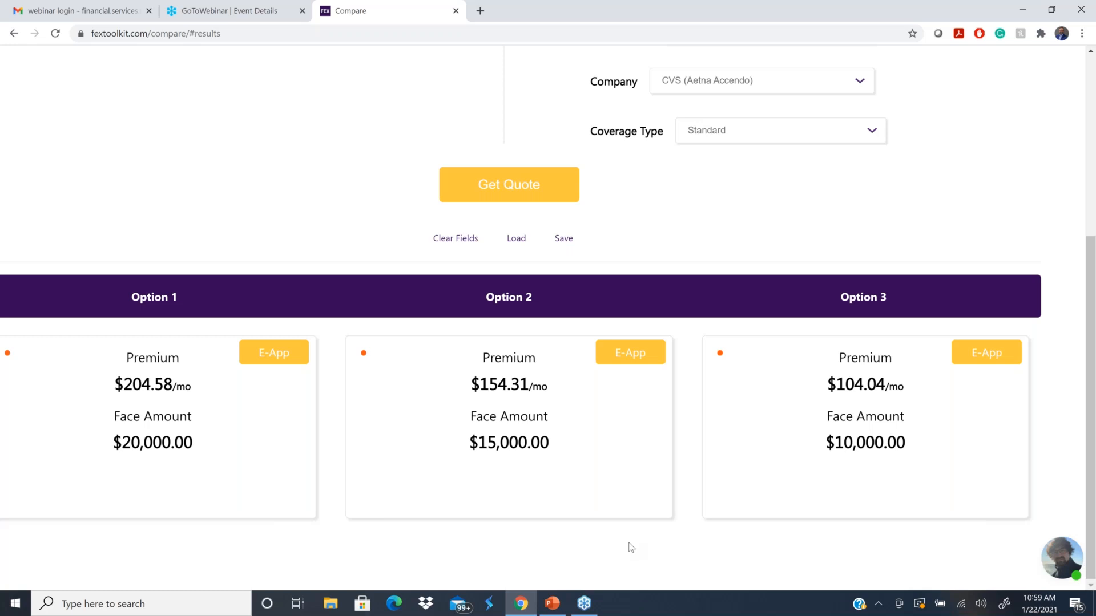
scroll(631, 548, "down", 1)
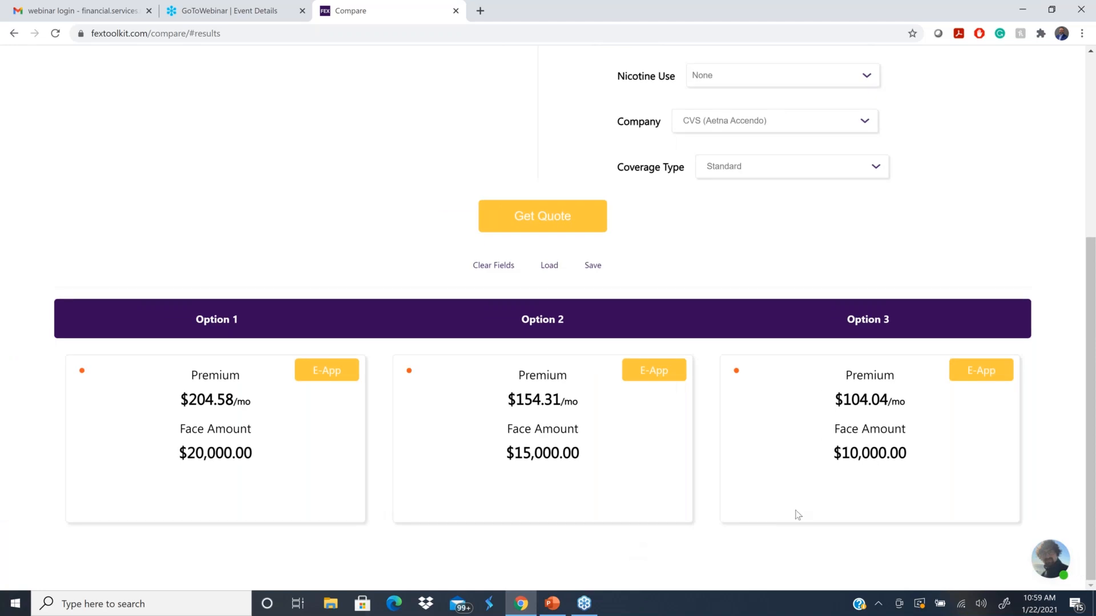
Open the e-application page for Option 3, close it and return to the coverage options.
left_click(977, 368)
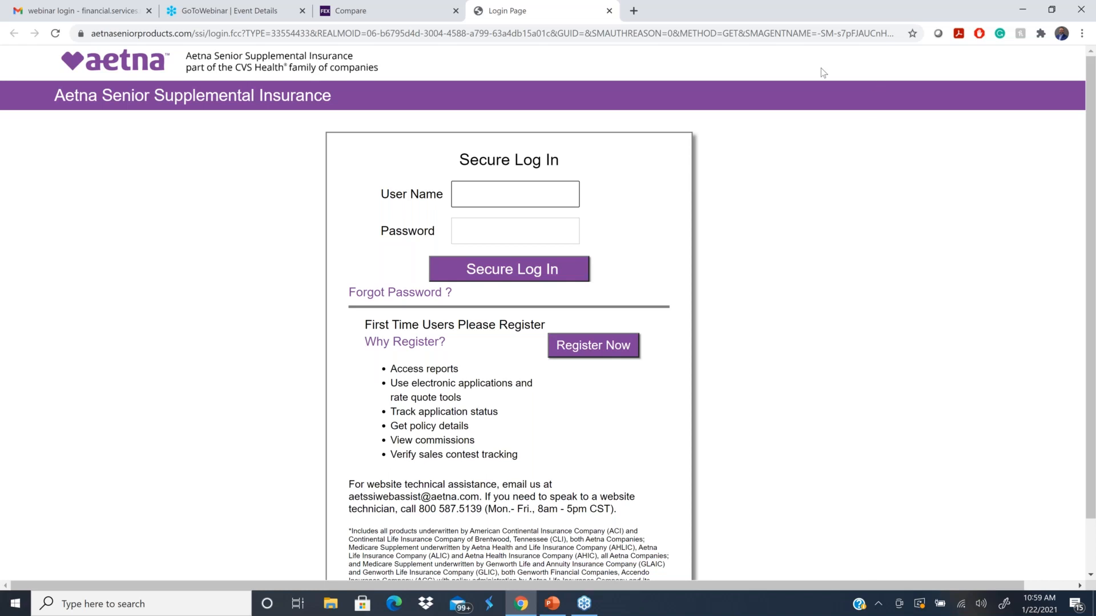
left_click(608, 12)
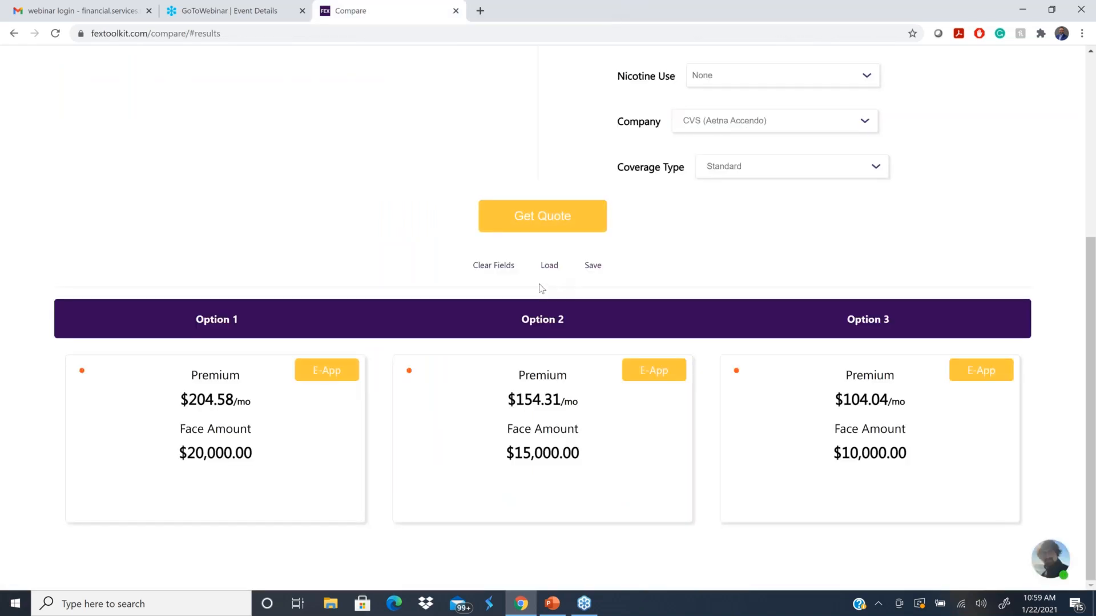
scroll(522, 293, "up", 2)
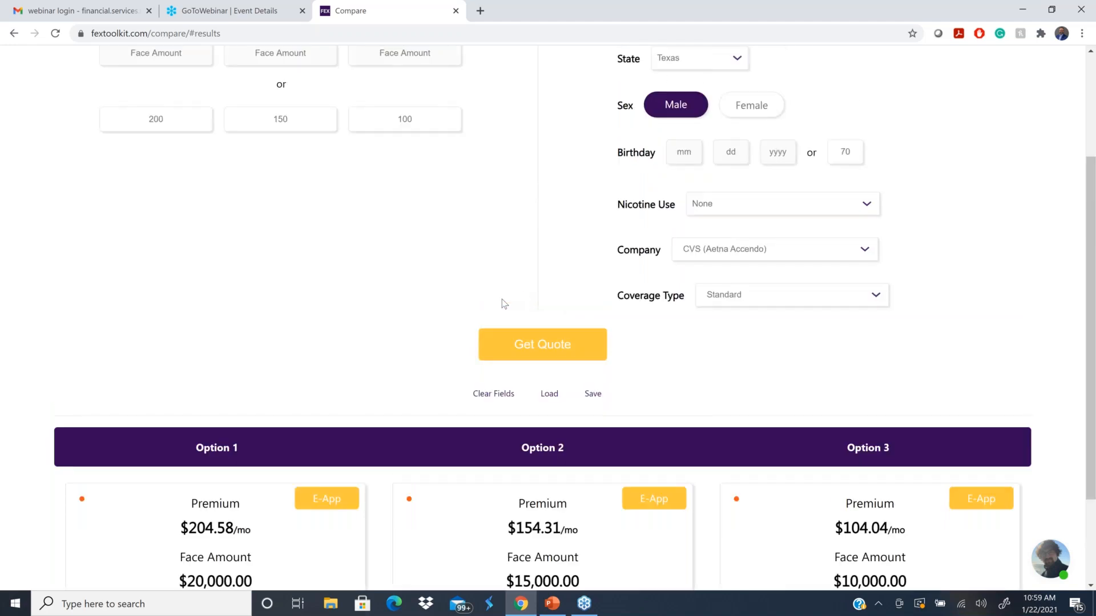
scroll(502, 299, "up", 3)
scroll(375, 364, "down", 2)
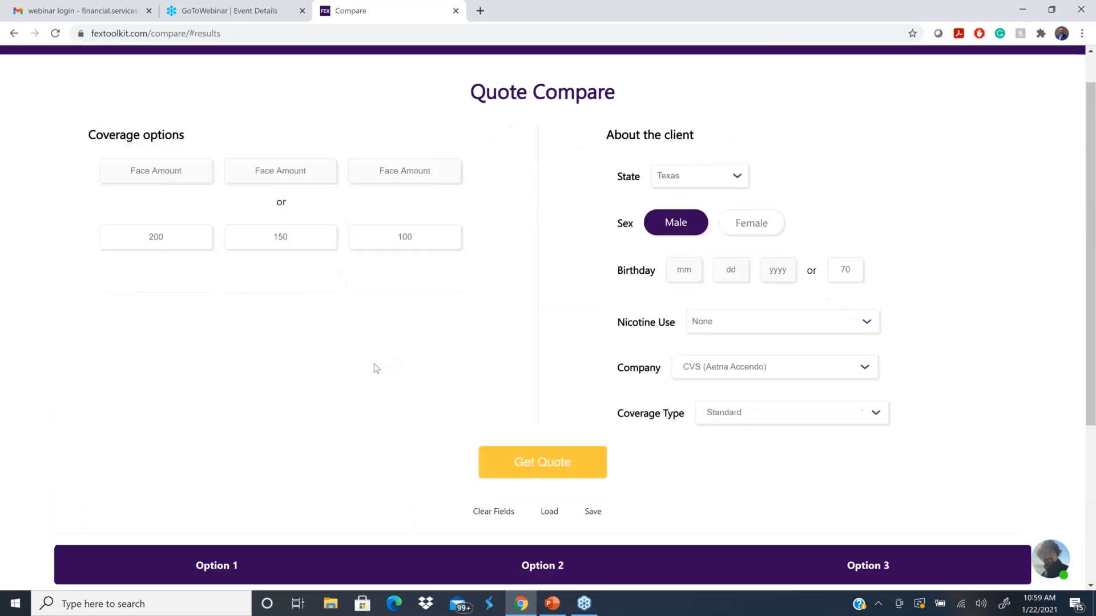
scroll(379, 367, "down", 1)
scroll(371, 362, "up", 3)
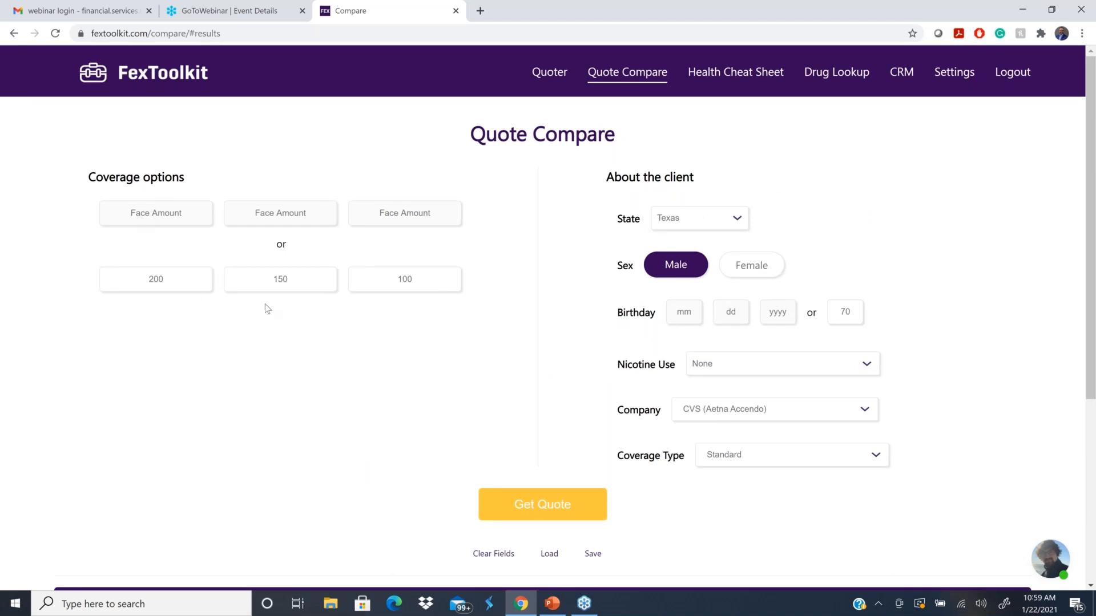
Clear the premium amounts from all three coverage options.
left_click(190, 283)
key("BackSpace")
key("BackSpace")
key("BackSpace")
left_click(294, 277)
key("BackSpace")
key("BackSpace")
key("BackSpace")
left_click(435, 281)
key("BackSpace")
key("BackSpace")
key("BackSpace")
Enter face amounts of 30000, 20000 and 15000 as the three coverage options and get the quote.
type("30000")
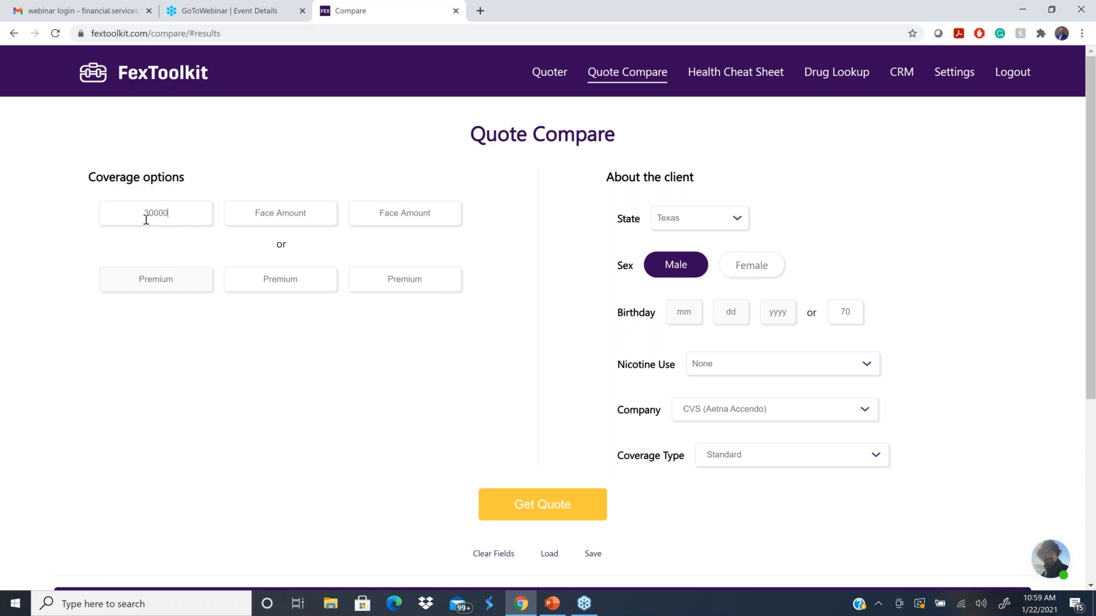
left_click(280, 212)
type("20000")
left_click(386, 217)
type("215000")
key("BackSpace")
key("BackSpace")
key("BackSpace")
key("BackSpace")
key("BackSpace")
key("BackSpace")
type("15000")
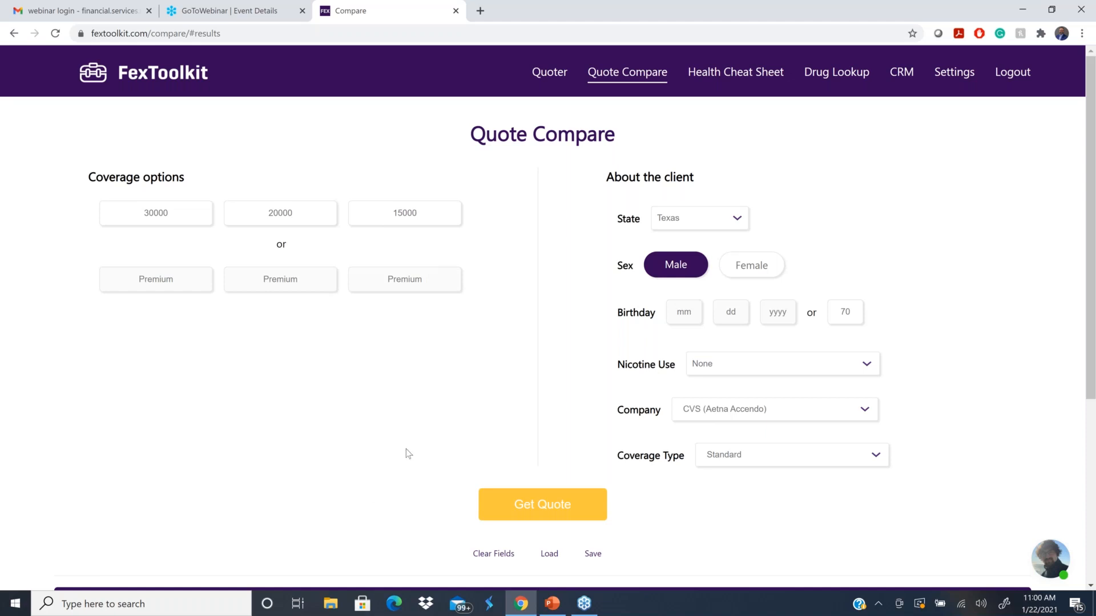
left_click(537, 505)
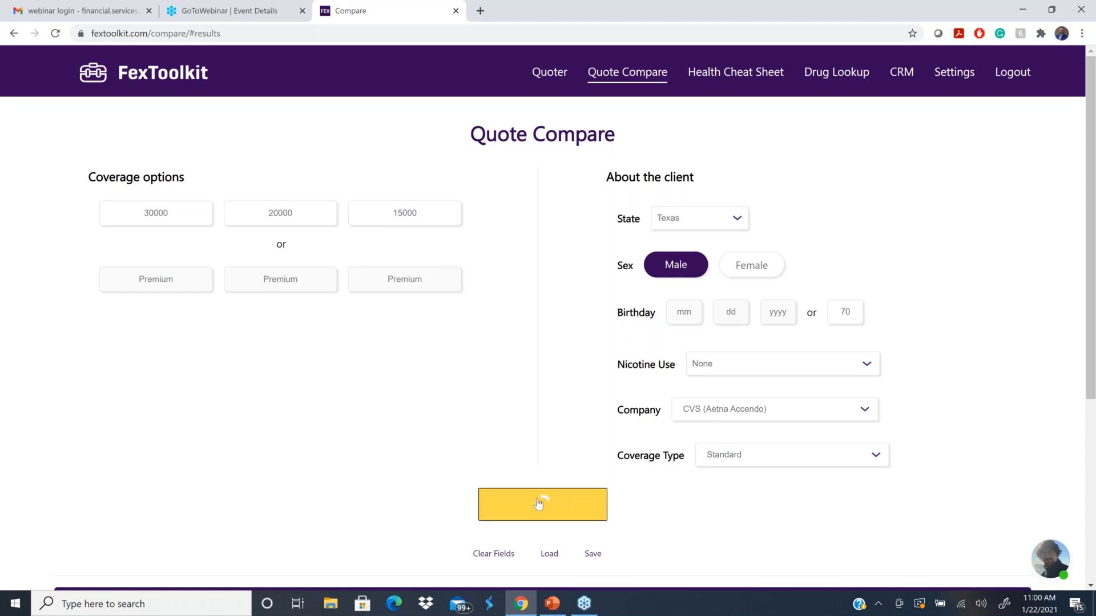
Examine the premiums and Accidental Death Monthly rates of the three face amount options up close.
scroll(393, 526, "down", 5)
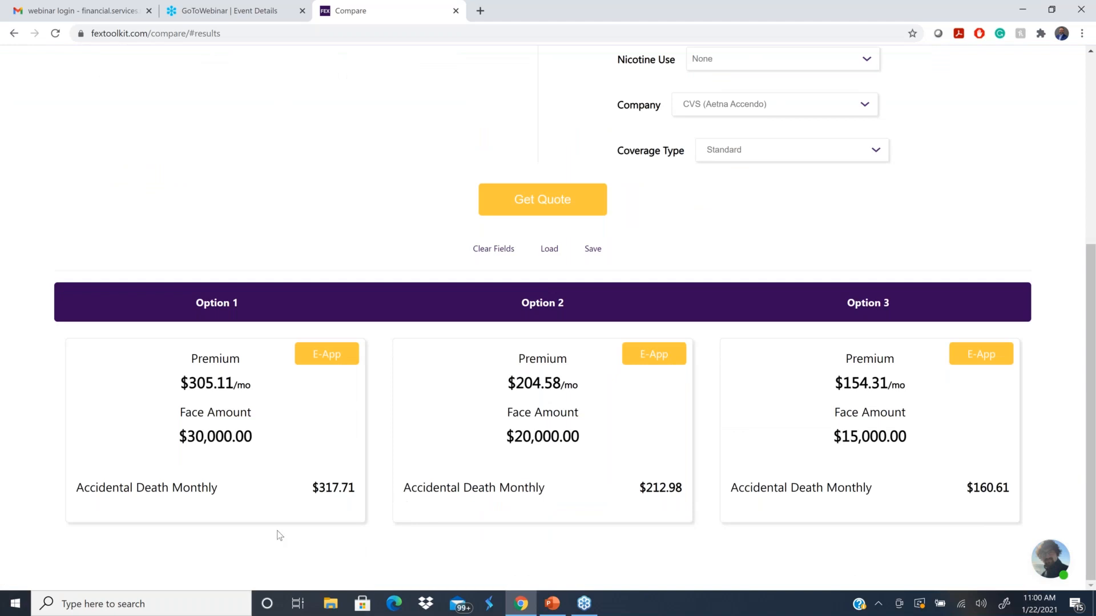
scroll(279, 536, "up", 5)
scroll(280, 536, "left", 4)
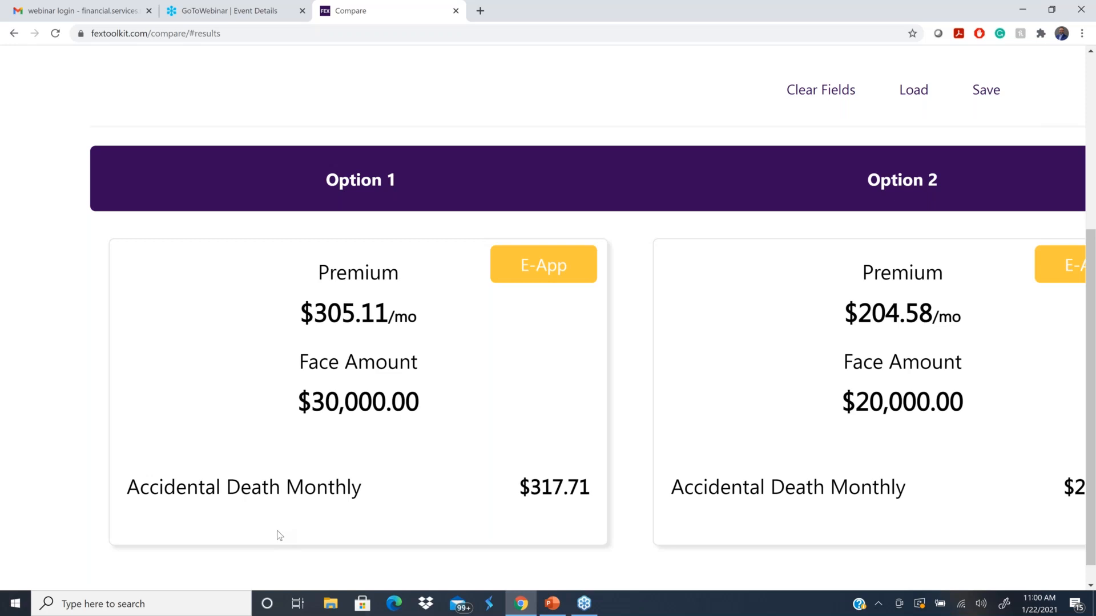
scroll(280, 536, "right", 5)
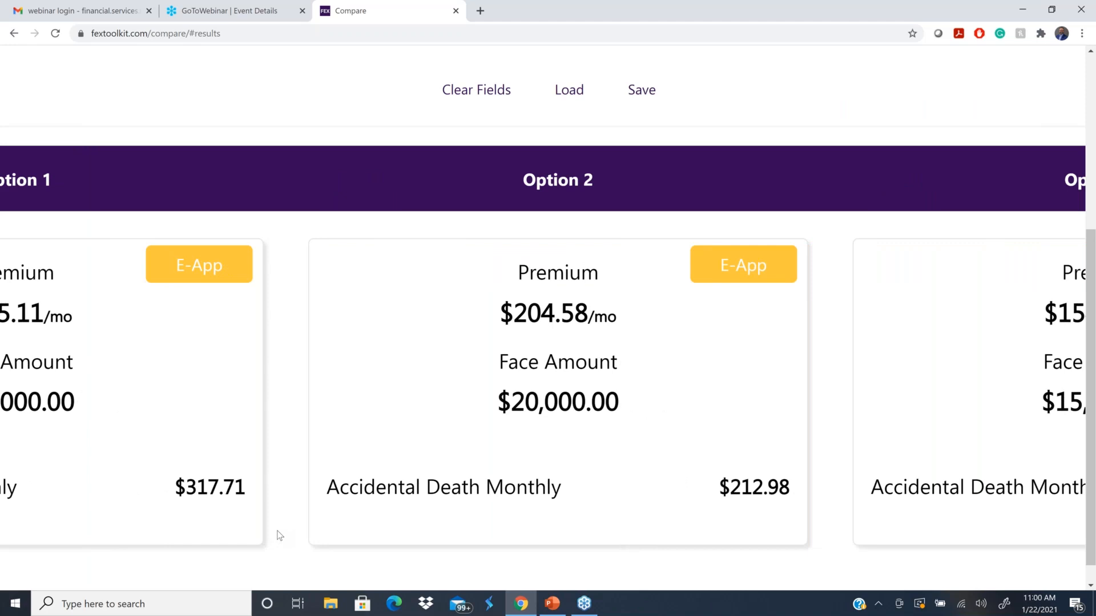
scroll(279, 536, "right", 4)
scroll(280, 536, "up", 3)
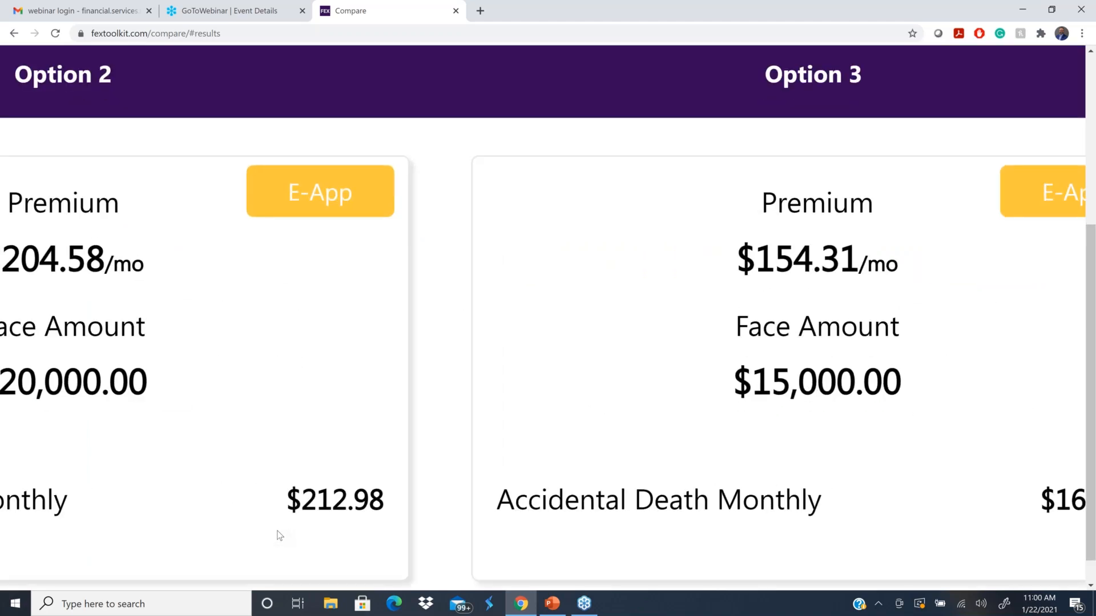
scroll(280, 536, "down", 3)
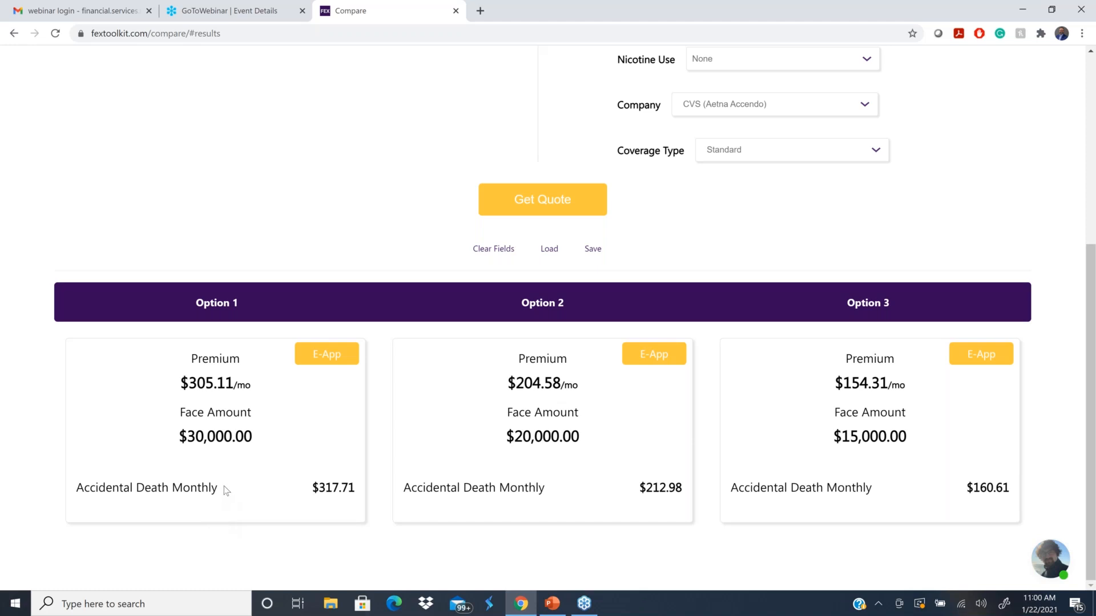
Clear the face amounts from all three coverage options.
scroll(223, 487, "up", 2)
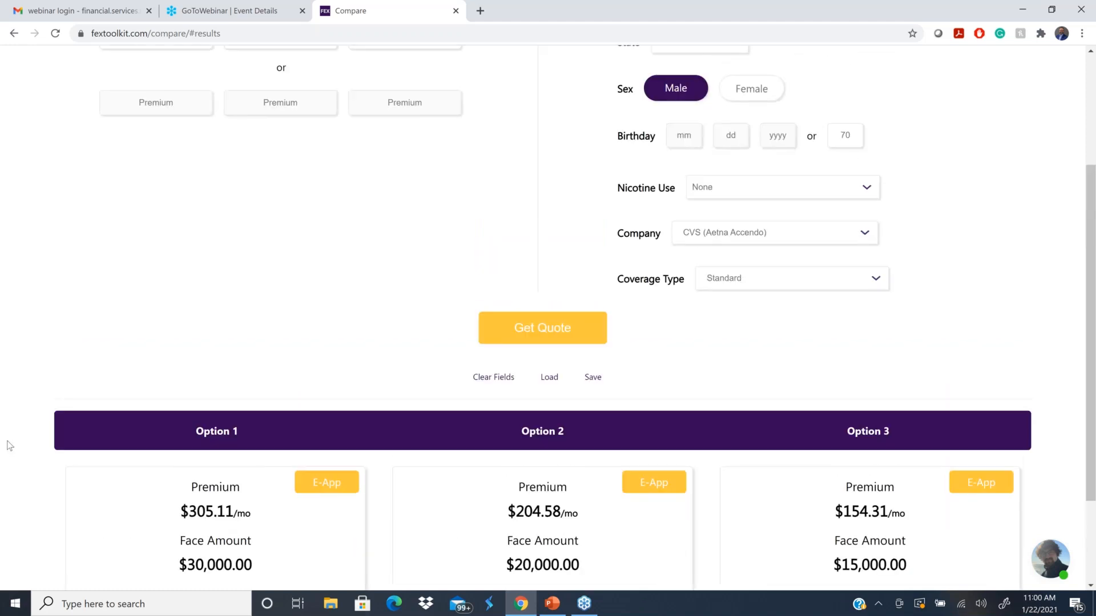
scroll(10, 286, "up", 3)
left_click(177, 216)
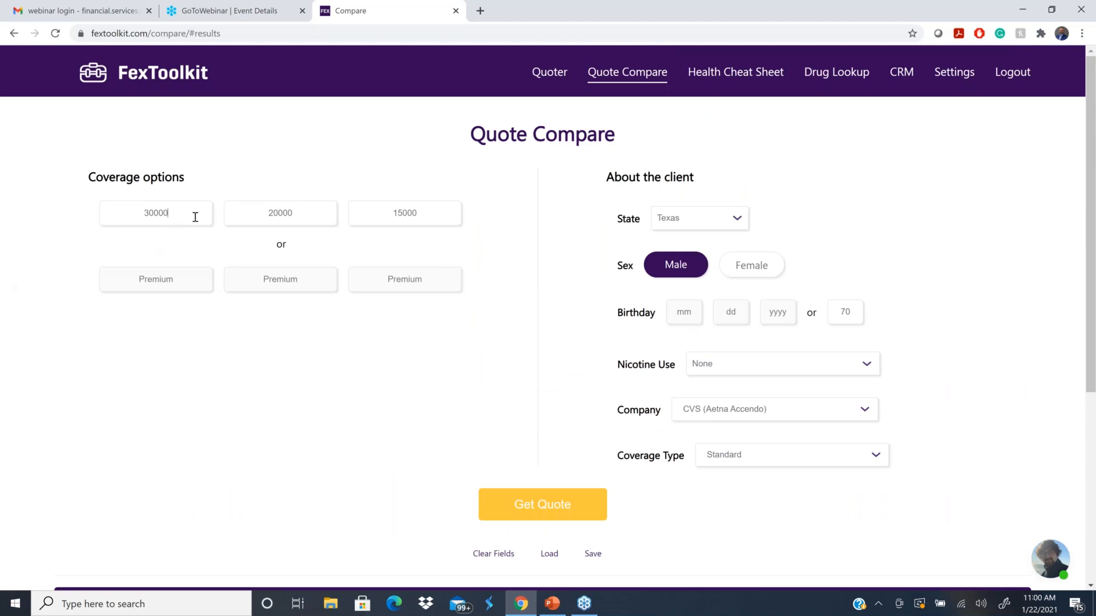
key("BackSpace")
key("BackSpace")
key("BackSpace")
key("BackSpace")
key("BackSpace")
left_click(307, 213)
key("BackSpace")
key("BackSpace")
key("BackSpace")
key("BackSpace")
key("BackSpace")
left_click(431, 212)
key("BackSpace")
key("BackSpace")
key("BackSpace")
key("BackSpace")
key("BackSpace")
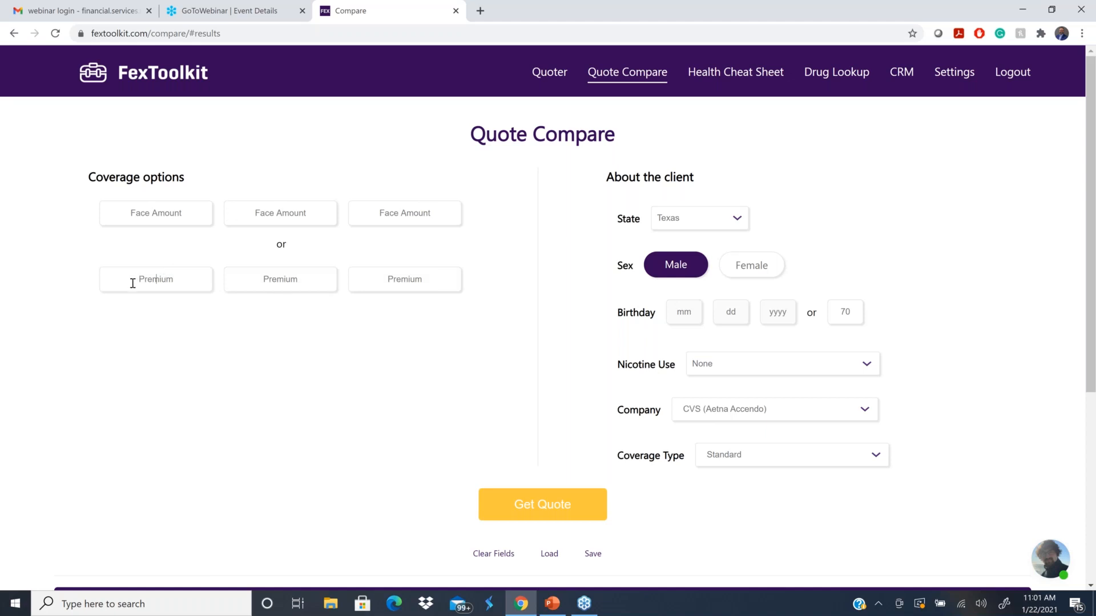
Enter premiums of 95, 70 and 55 as the three coverage options and get the quote.
type("95")
left_click(262, 283)
type("70")
left_click(401, 287)
type("55")
left_click(550, 506)
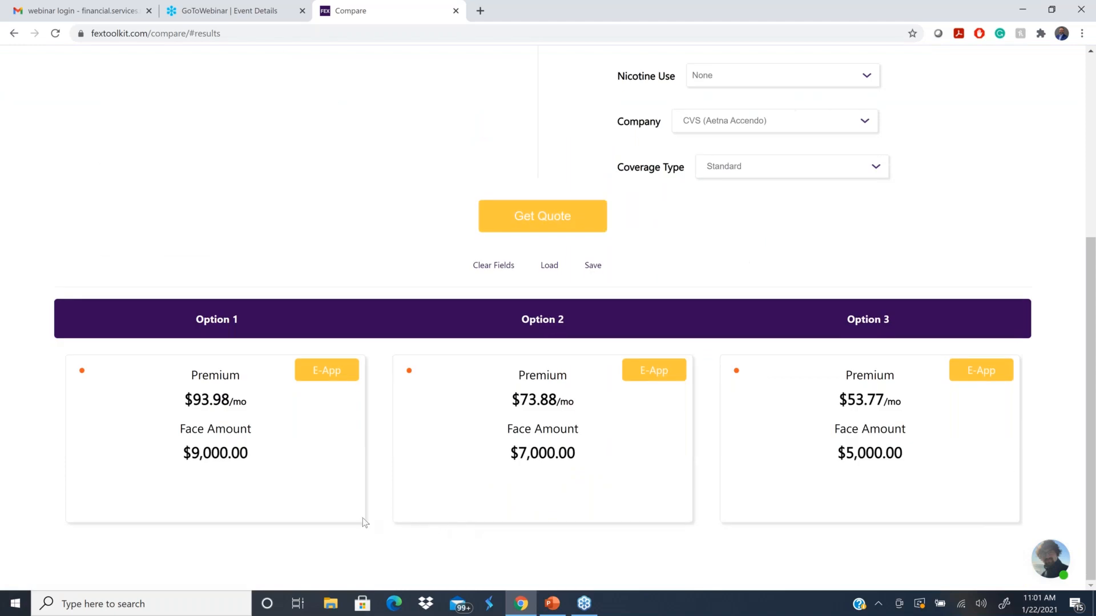
Examine the monthly premiums and face amounts of the premium-based options up close.
scroll(363, 518, "up", 3)
scroll(362, 518, "left", 4)
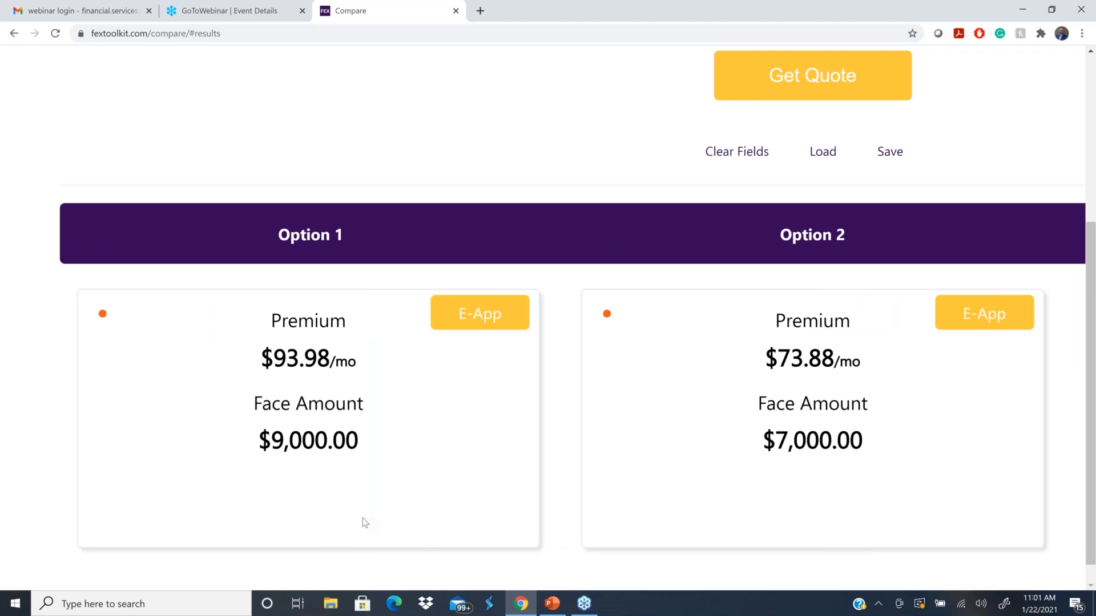
scroll(362, 518, "right", 2)
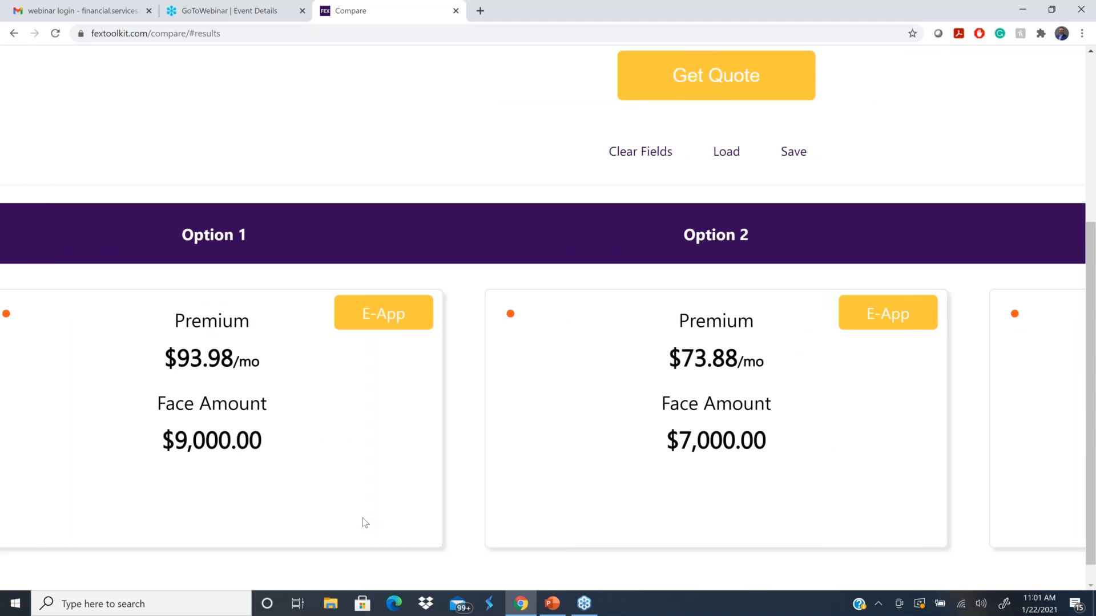
scroll(362, 518, "down", 3)
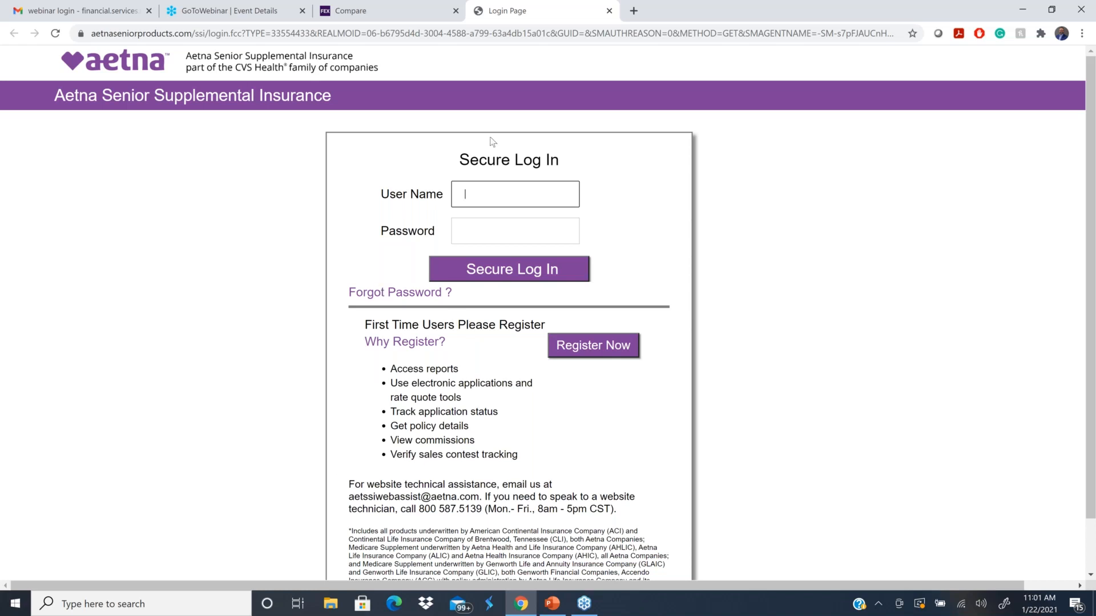
Close the Aetna e-application login page and clear all the Quote Compare fields.
left_click(610, 11)
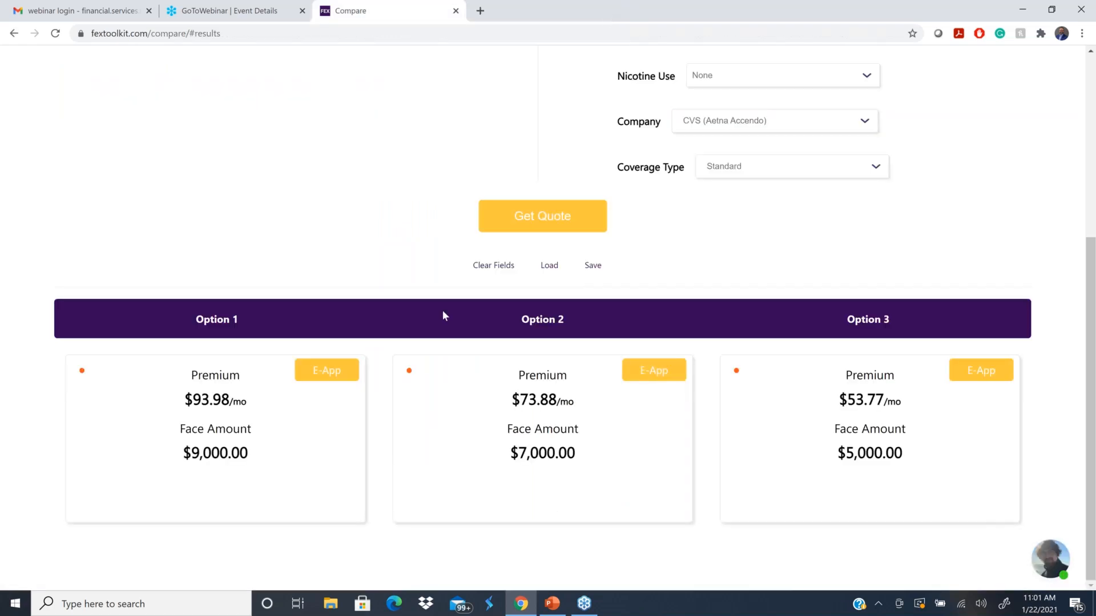
scroll(443, 312, "up", 1)
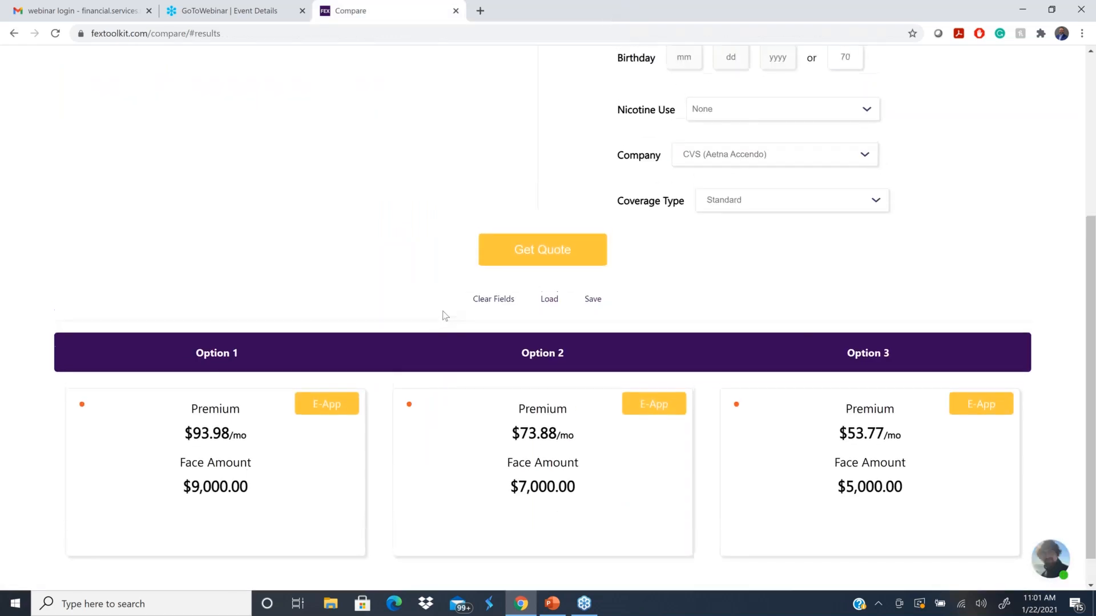
left_click(498, 303)
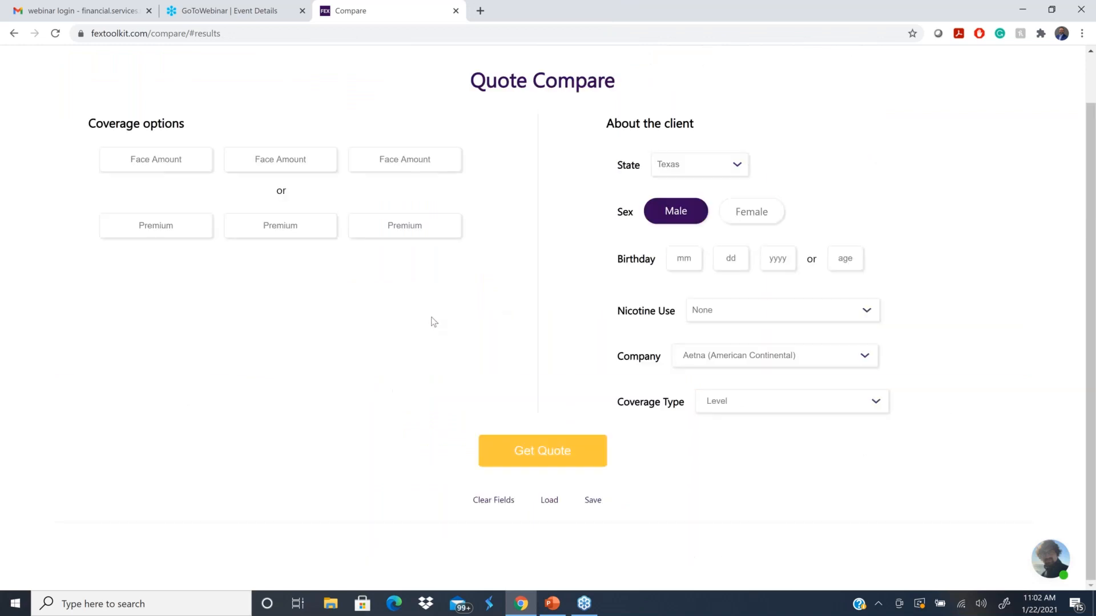
scroll(433, 320, "up", 2)
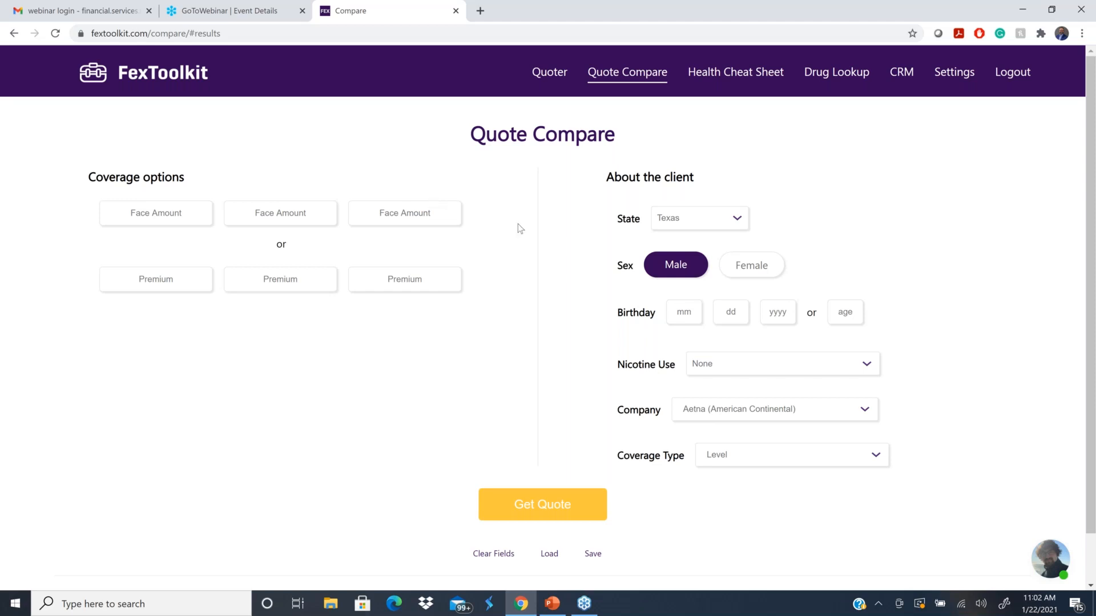
Open the Health Cheat Sheet, search for "diab" and show the carrier guidelines for Diabetes (No Complications).
left_click(738, 78)
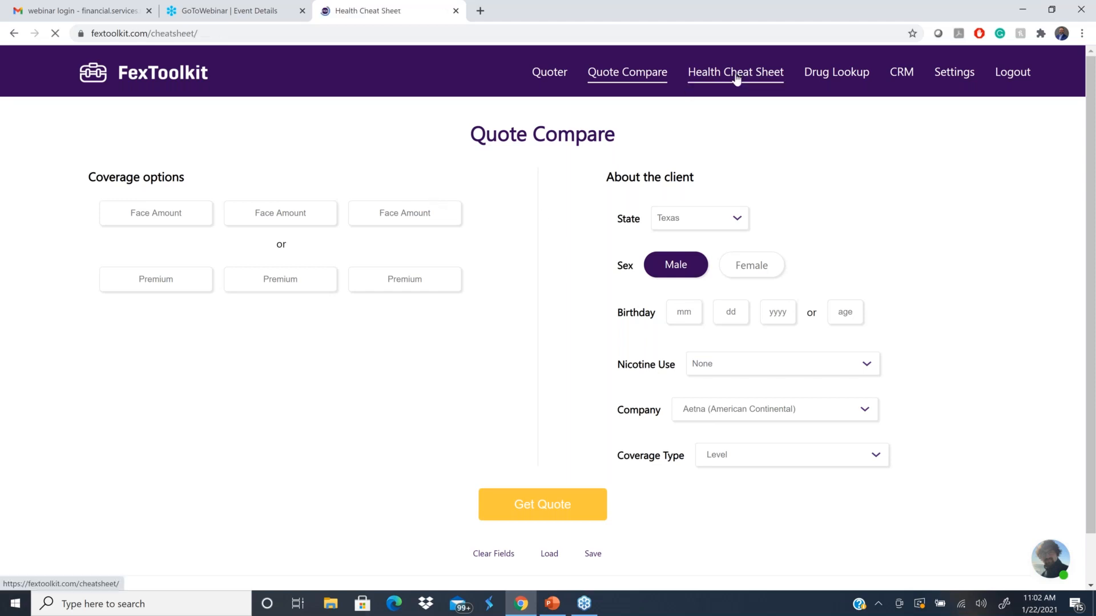
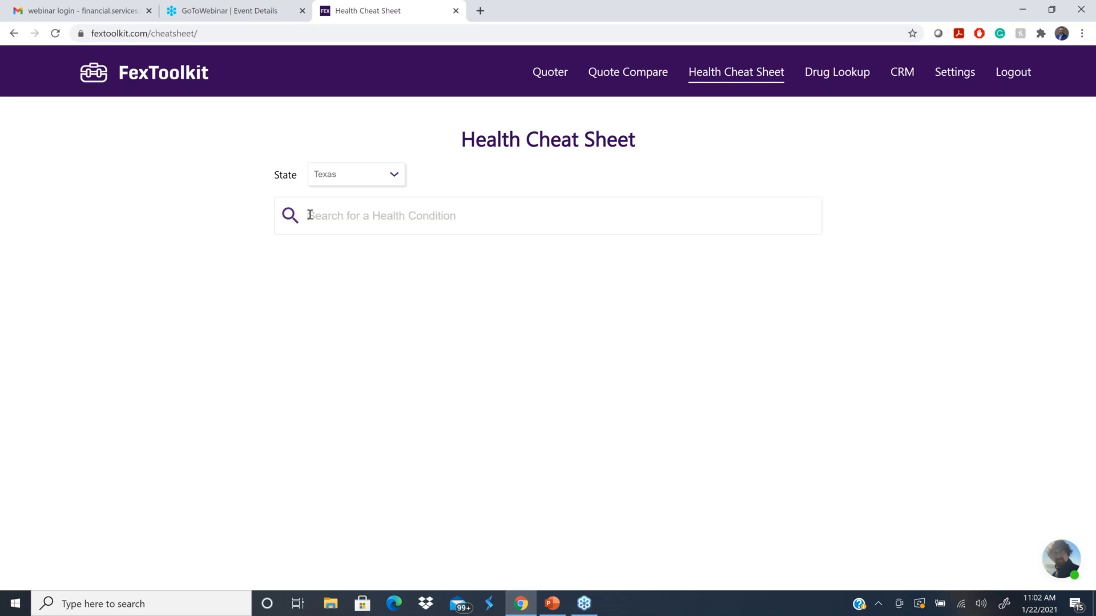
type("diab")
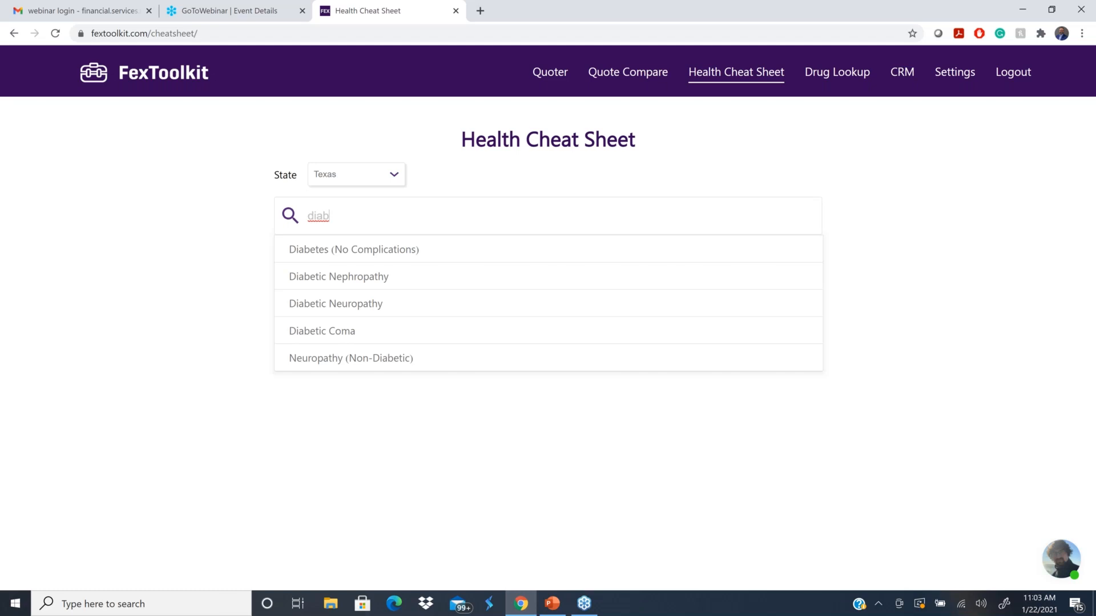
left_click(302, 251)
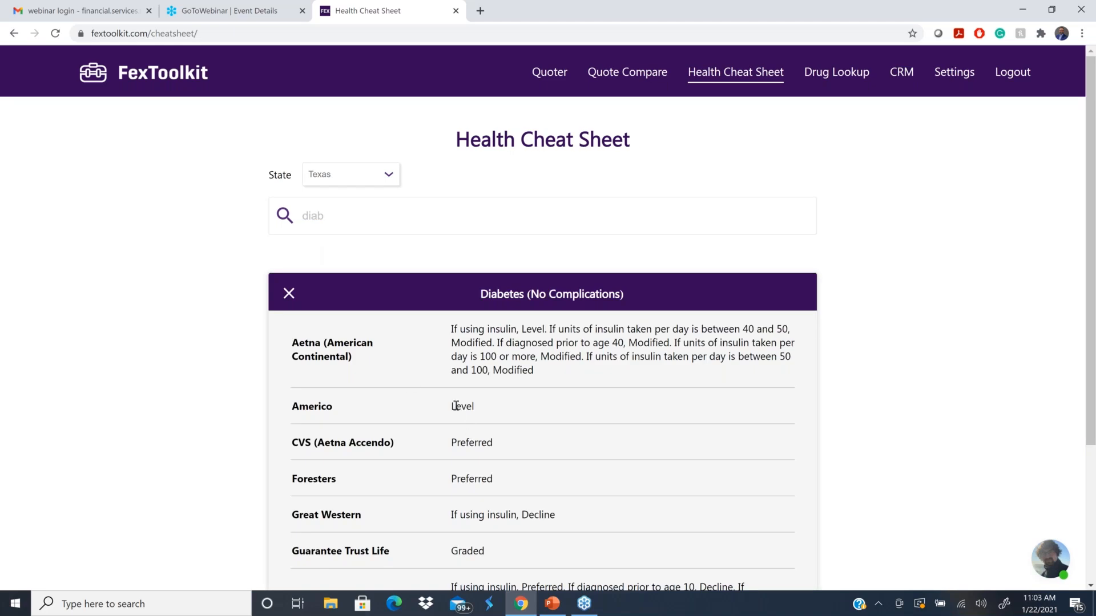
scroll(457, 405, "down", 2)
scroll(456, 402, "up", 2)
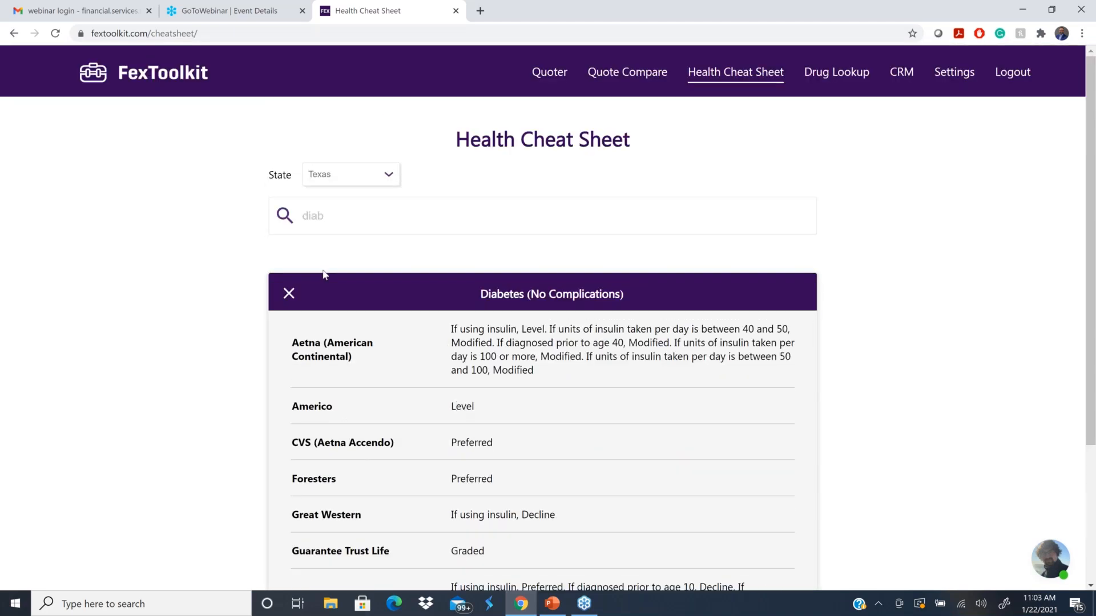
Search for "diab" again, add Diabetic Neuropathy to the cheat sheet and review its carrier guidelines.
left_click(338, 222)
key("BackSpace")
key("BackSpace")
key("BackSpace")
key("BackSpace")
type("diab")
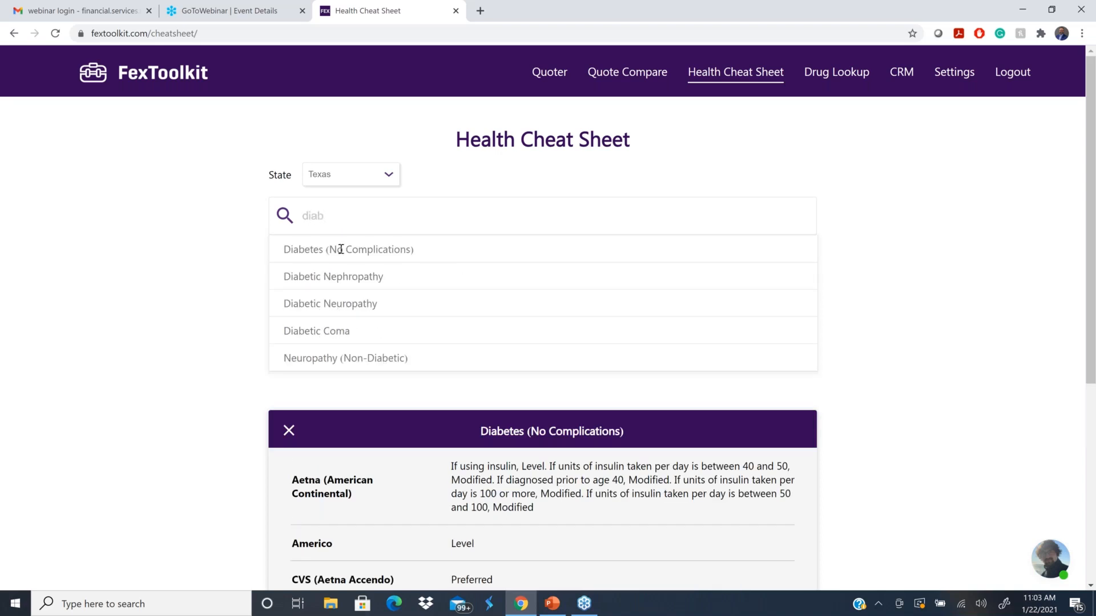
left_click(300, 309)
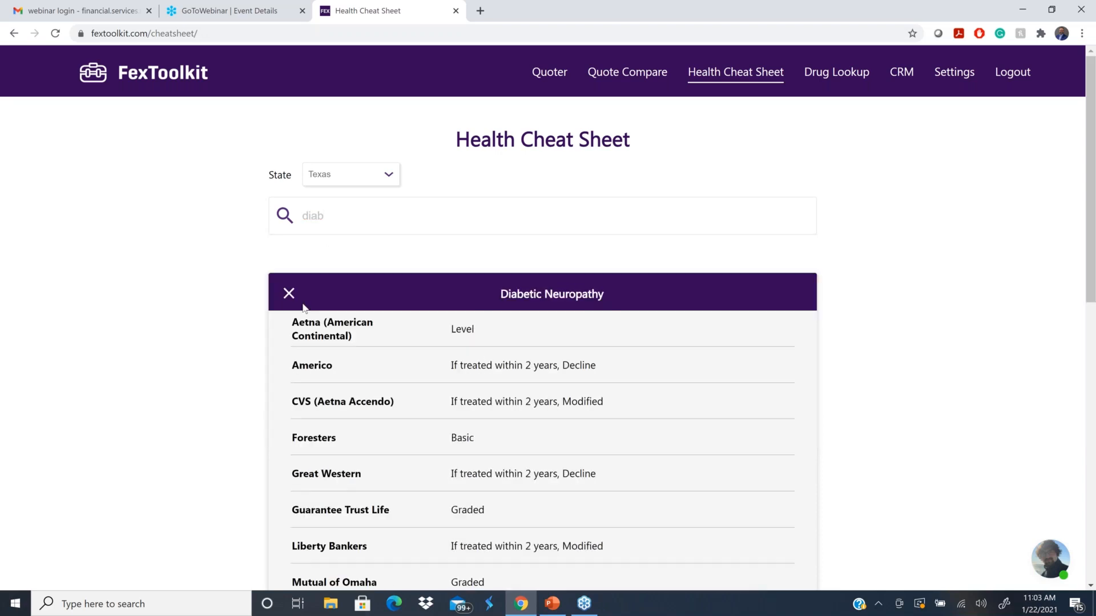
scroll(730, 437, "down", 2)
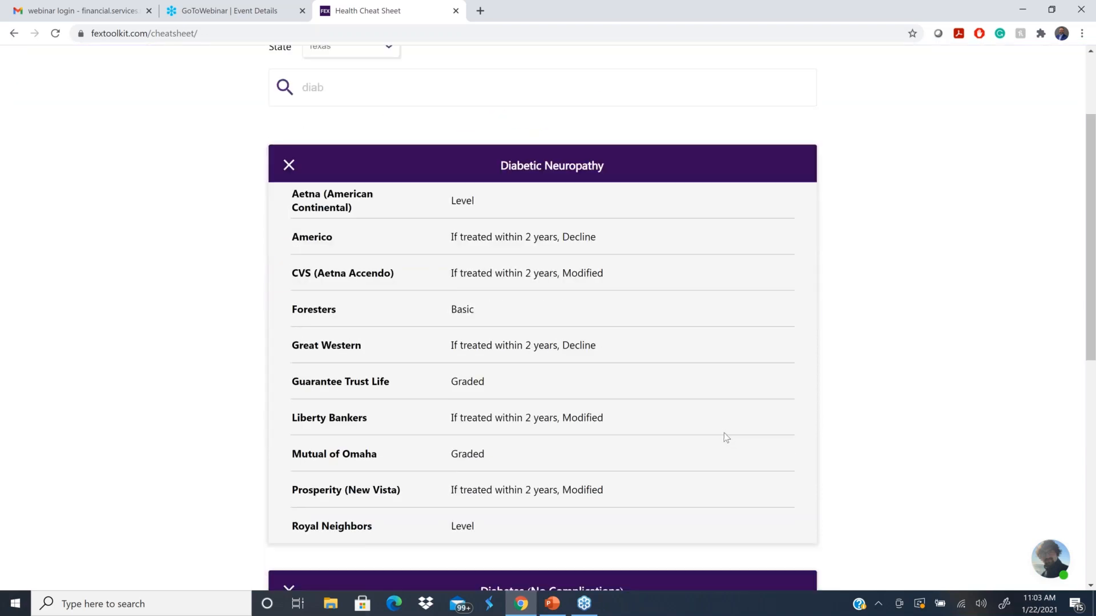
scroll(712, 426, "up", 1)
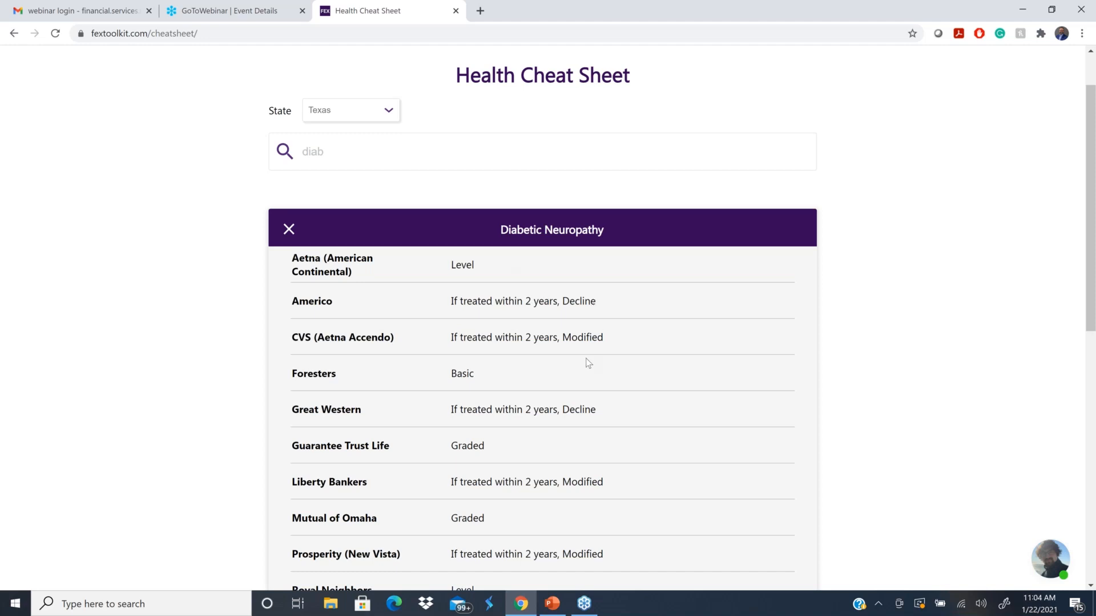
scroll(584, 360, "down", 1)
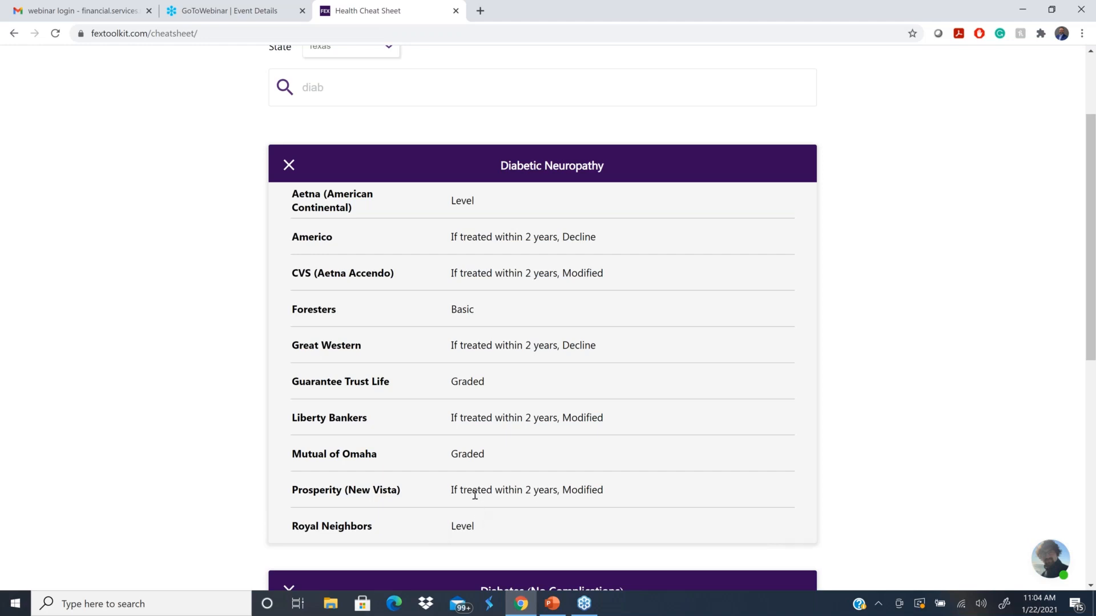
Replace the condition search with "atri" and add Atrial Fibrillation (AFIB) to the cheat sheet.
scroll(474, 495, "up", 3)
left_click(352, 218)
key("BackSpace")
key("BackSpace")
key("BackSpace")
key("BackSpace")
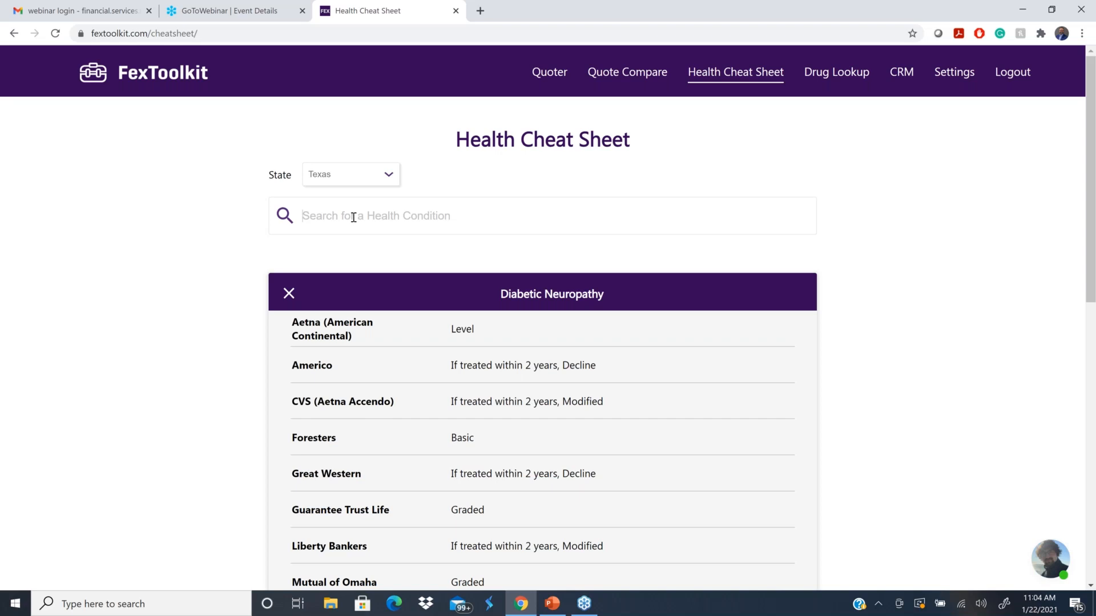
type("atrib")
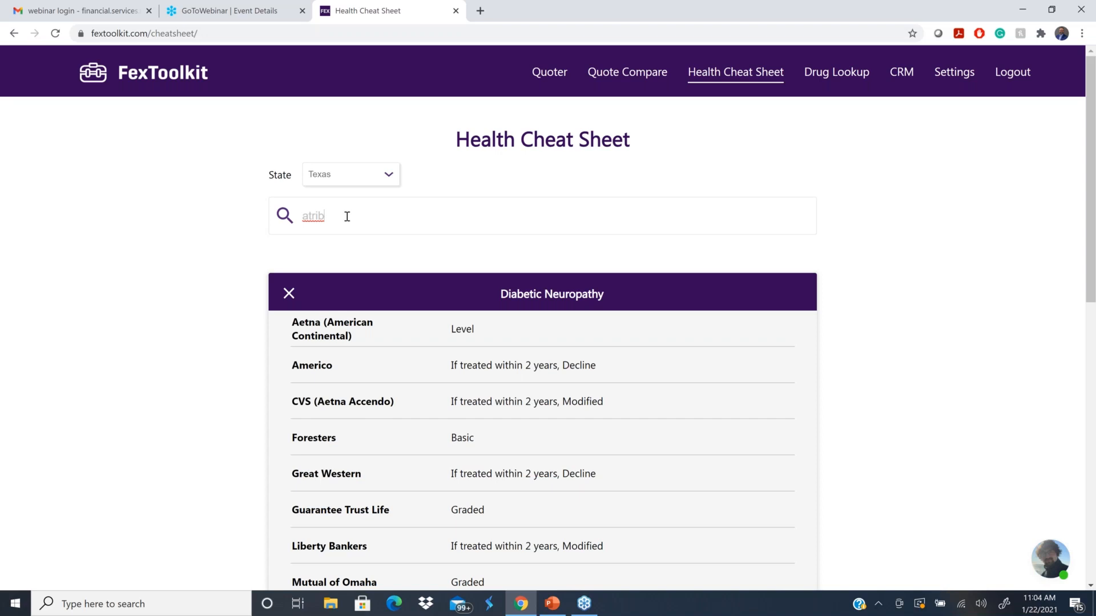
key("BackSpace")
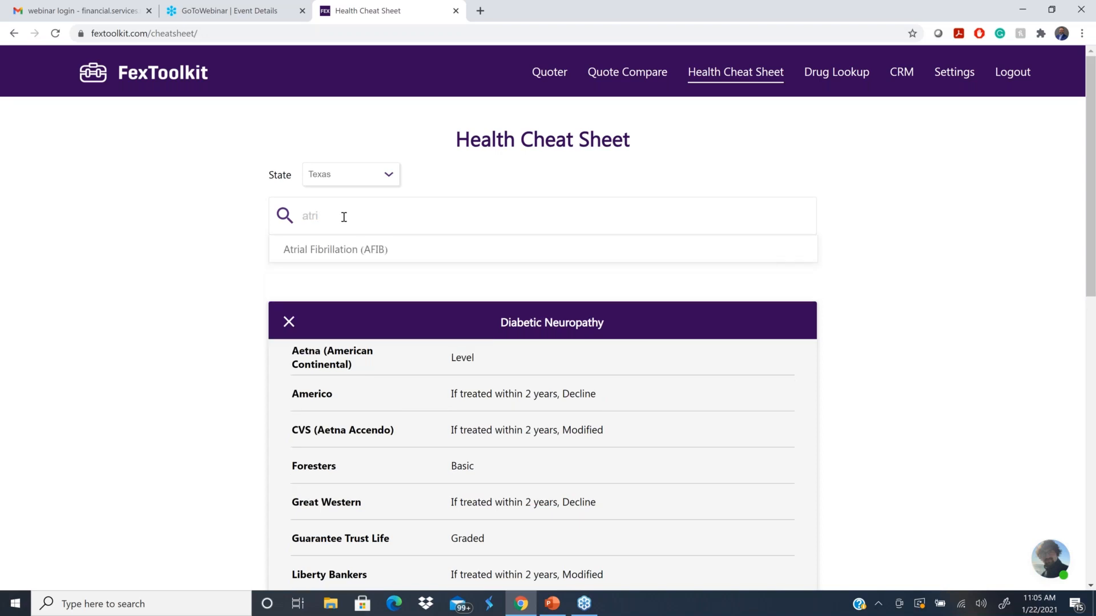
left_click(313, 250)
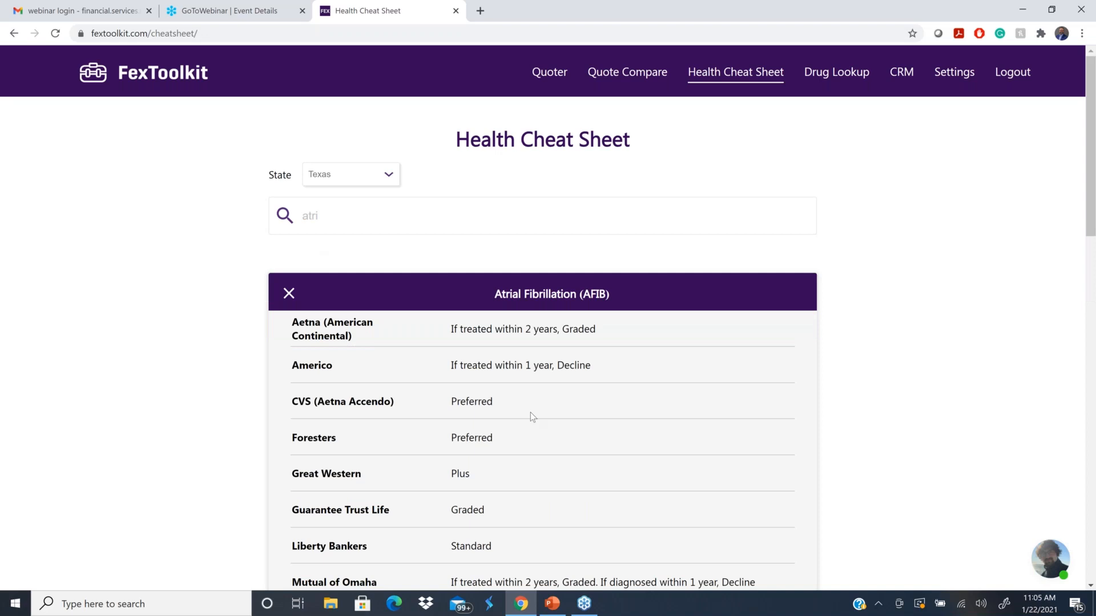
Compare the carrier guidelines listed for Atrial Fibrillation, Diabetes (No Complications) and Diabetic Neuropathy.
scroll(555, 400, "down", 1)
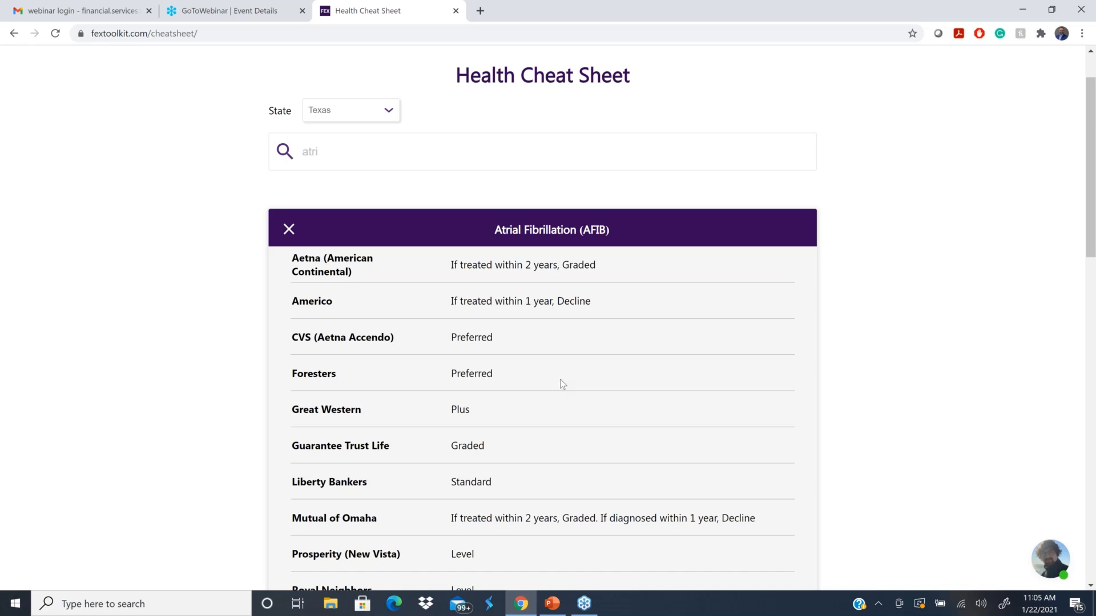
scroll(559, 381, "down", 5)
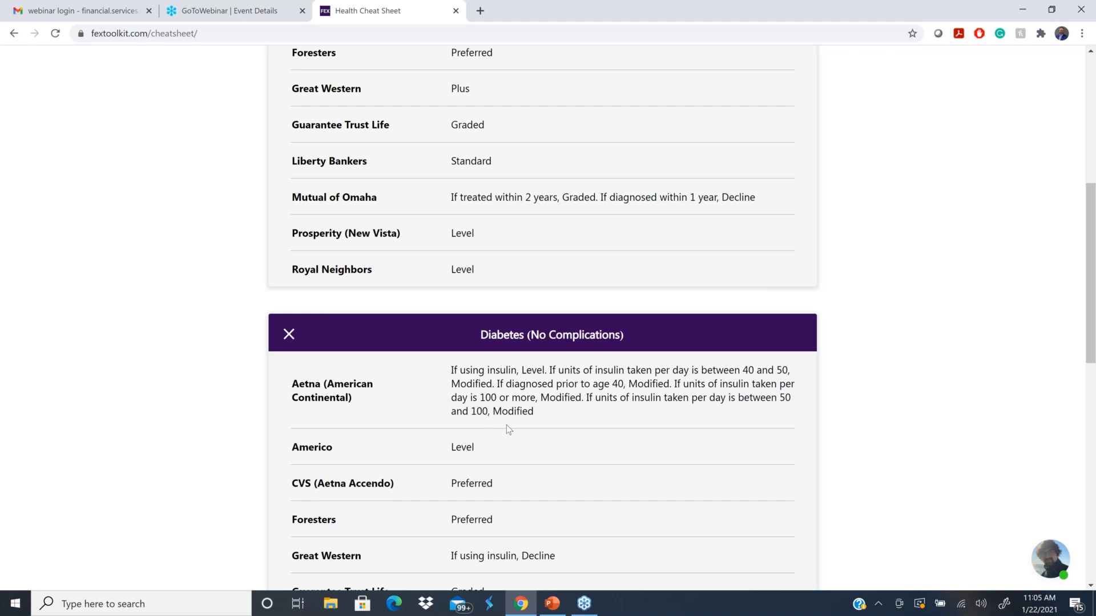
scroll(509, 428, "down", 8)
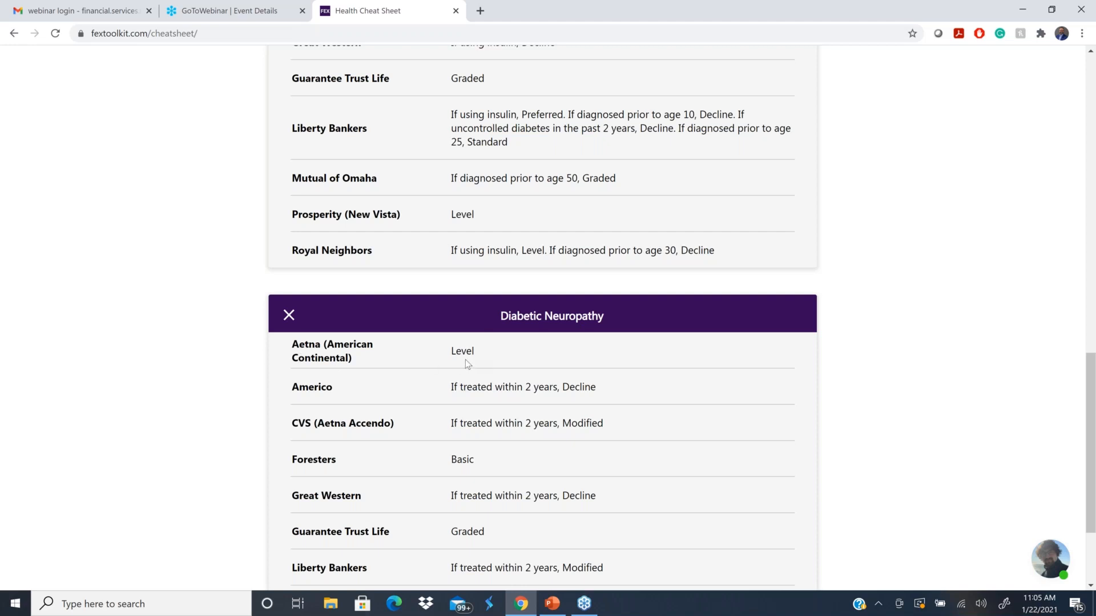
scroll(512, 383, "up", 13)
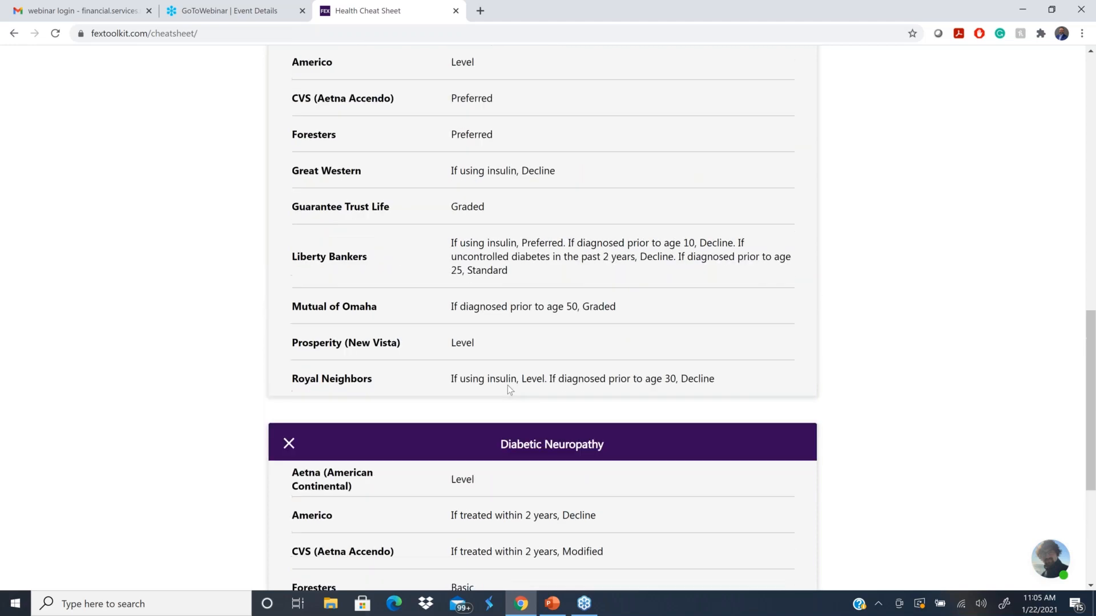
scroll(496, 391, "up", 1)
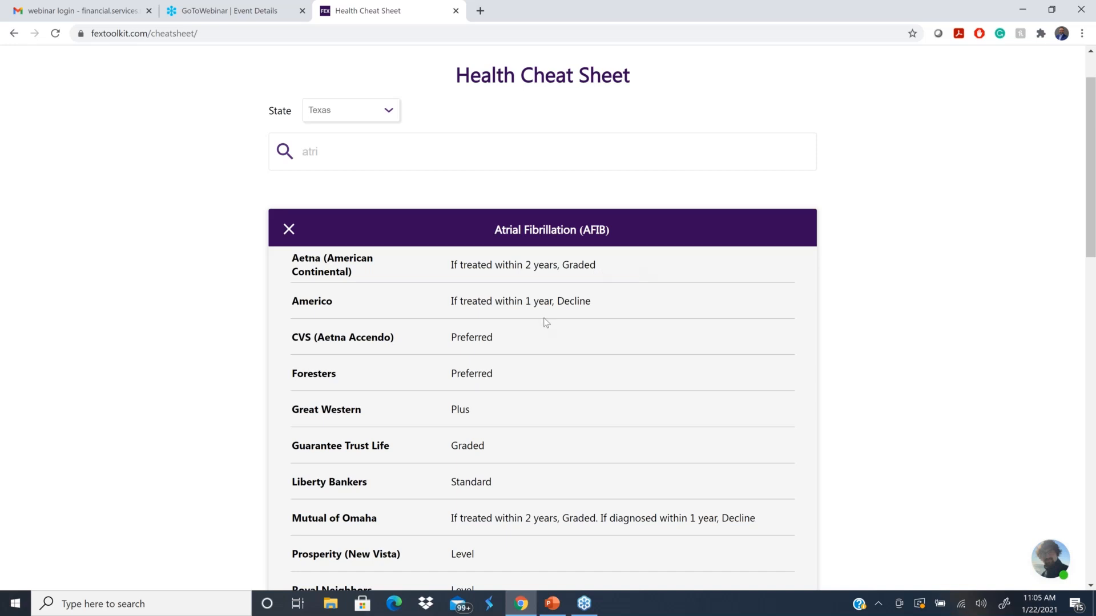
scroll(545, 322, "up", 1)
scroll(545, 322, "up", 1)
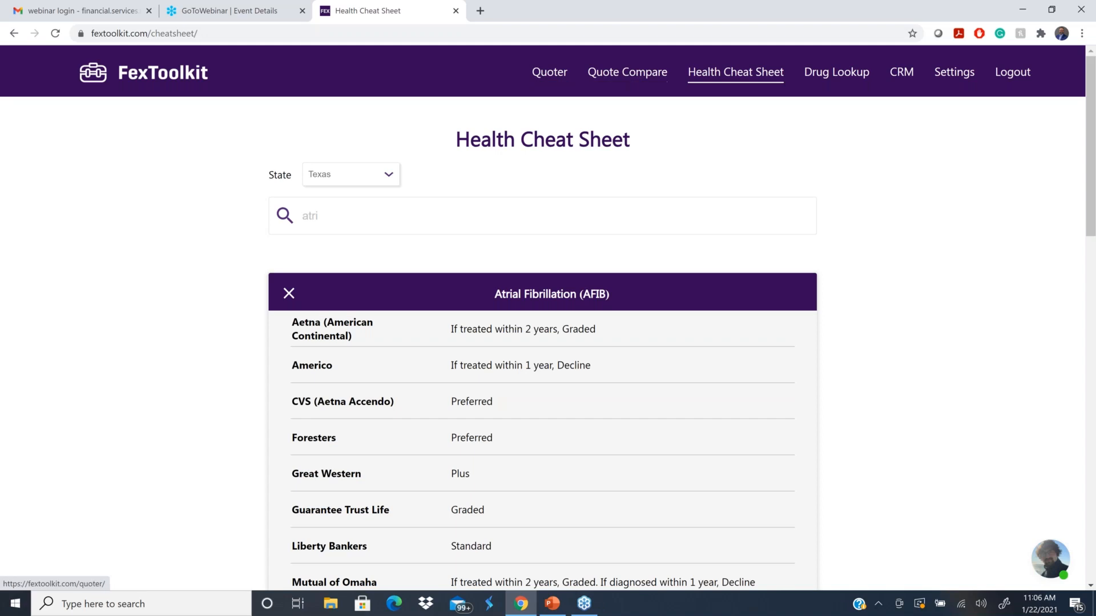
Open the Quoter and compare its Lite form with the Full form's health condition, medication and client fields.
left_click(548, 75)
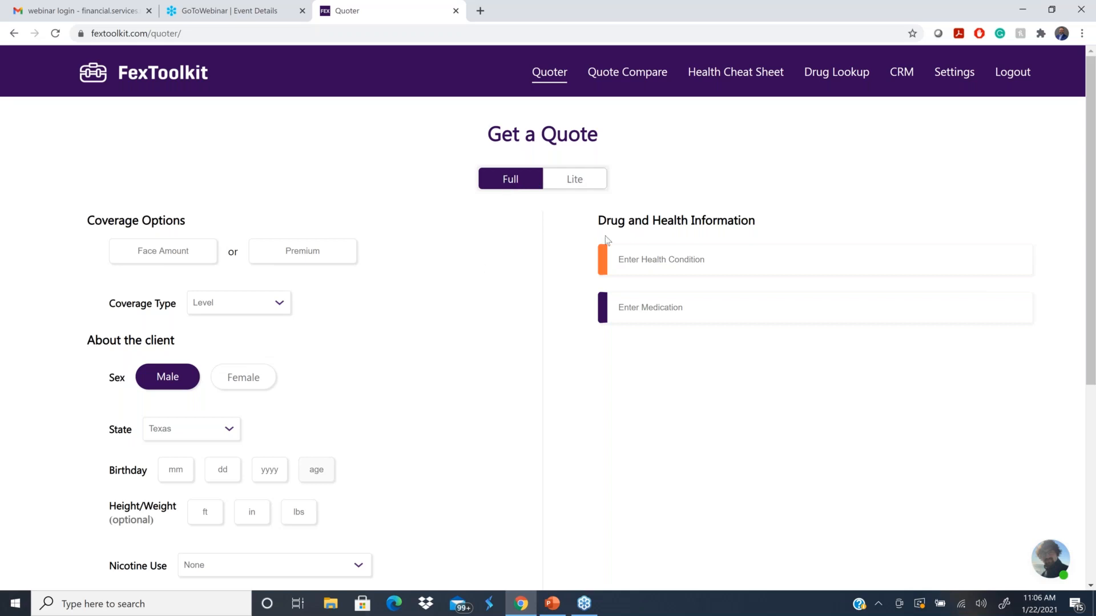
left_click(578, 180)
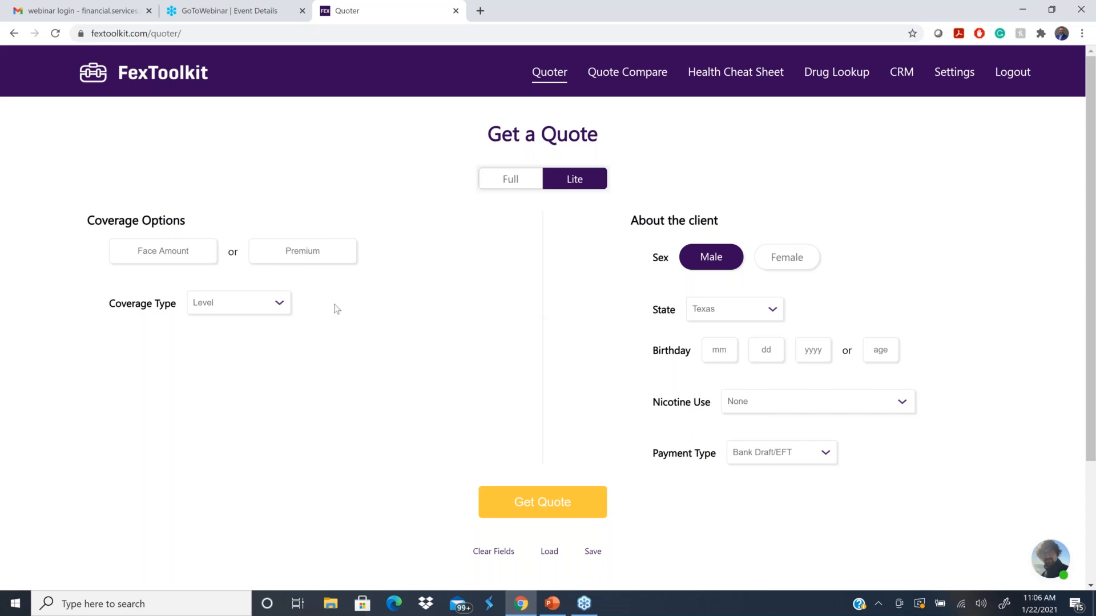
left_click(510, 180)
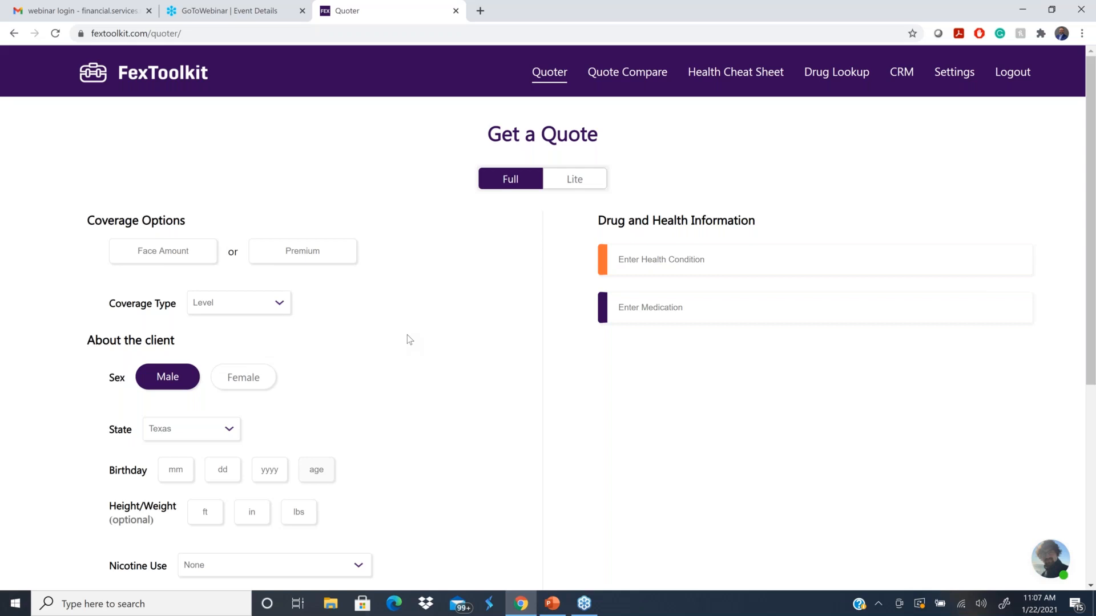
left_click(630, 261)
scroll(318, 343, "down", 2)
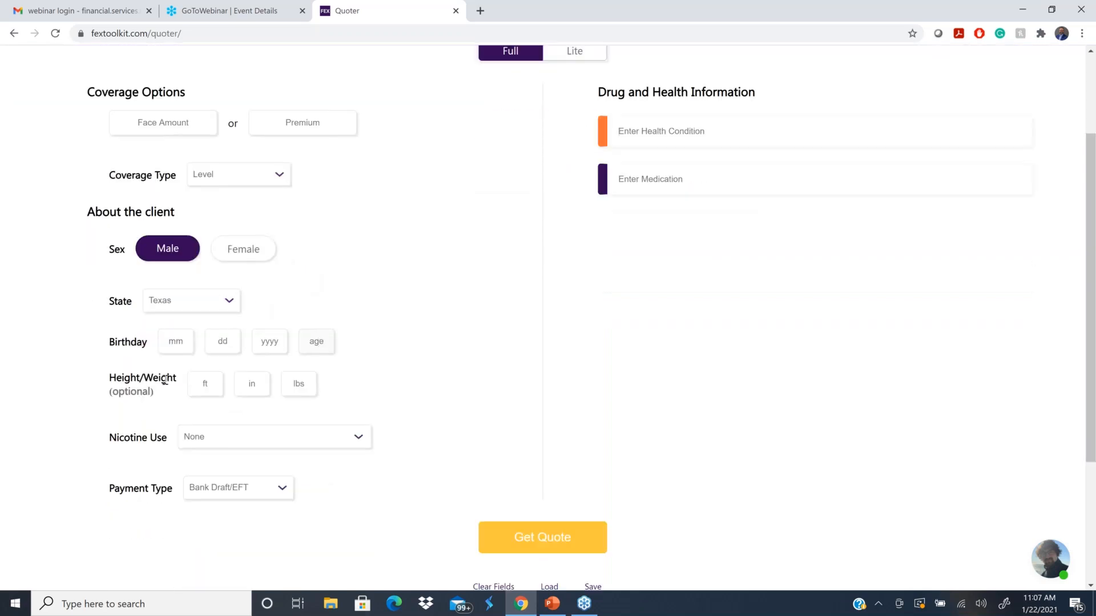
Enter the client's date of birth, a height of 6 ft 1 in, a weight of 250 lbs and a face amount of 10000.
left_click(167, 349)
type("0601")
type("1960")
type("1")
left_click(307, 387)
type("250")
scroll(248, 506, "up", 1)
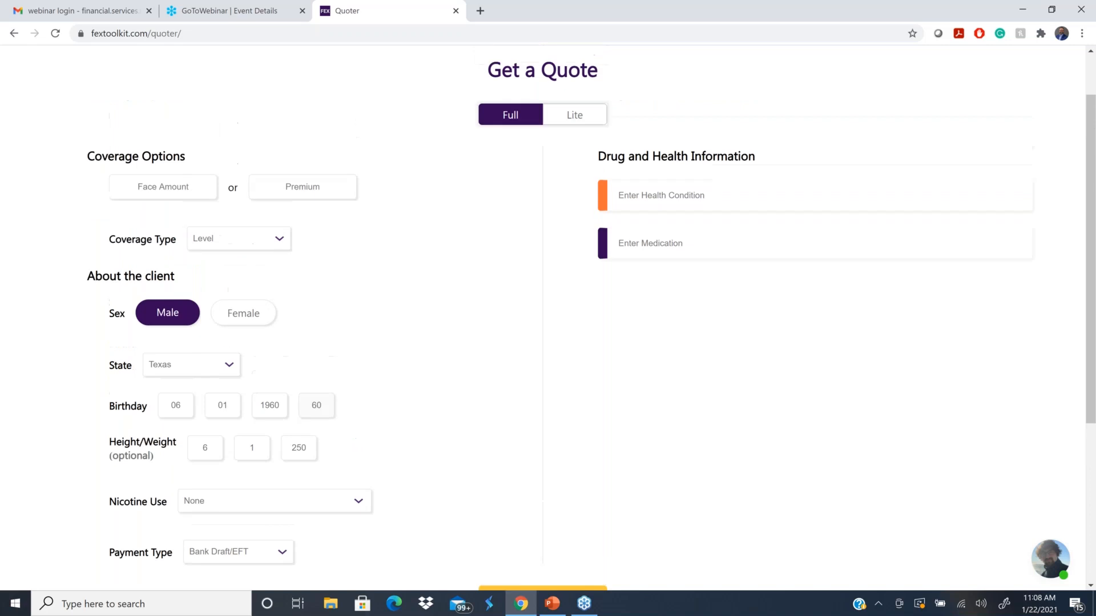
left_click(139, 189)
type("10000")
Add Heart Attack as a health condition with occurrence date Jan 22 2017, and dismiss the McAfee Security Scan Plus window.
left_click(632, 207)
type("hear")
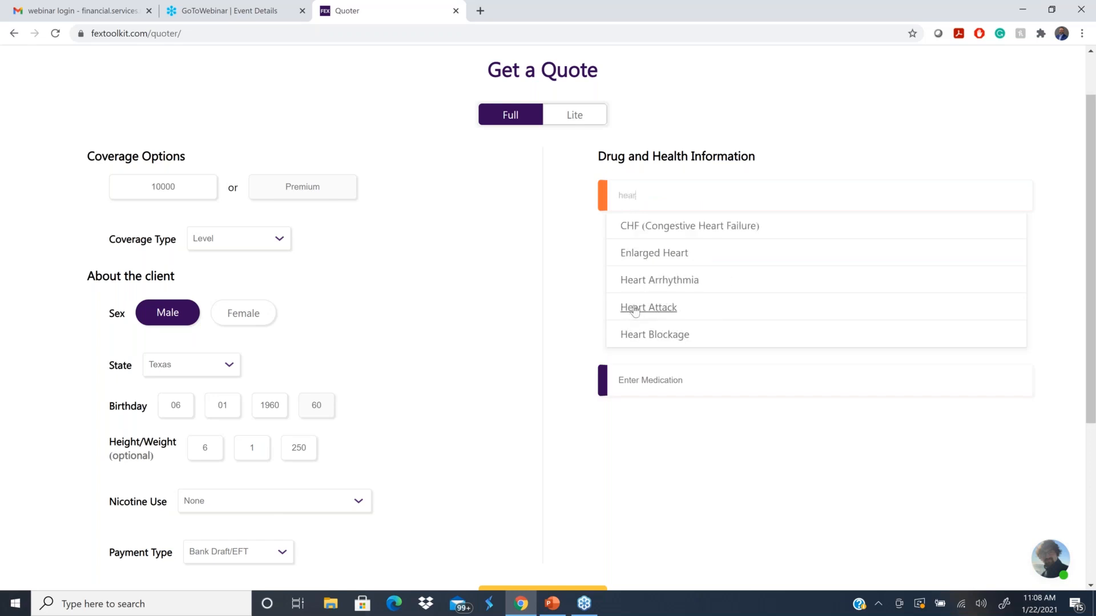
left_click(635, 309)
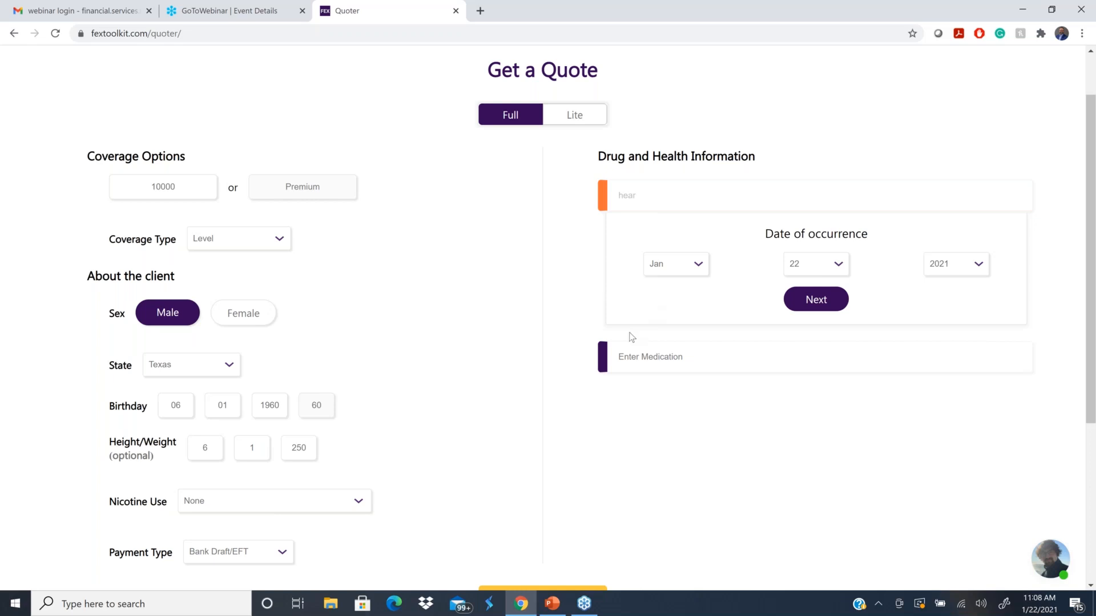
left_click(978, 265)
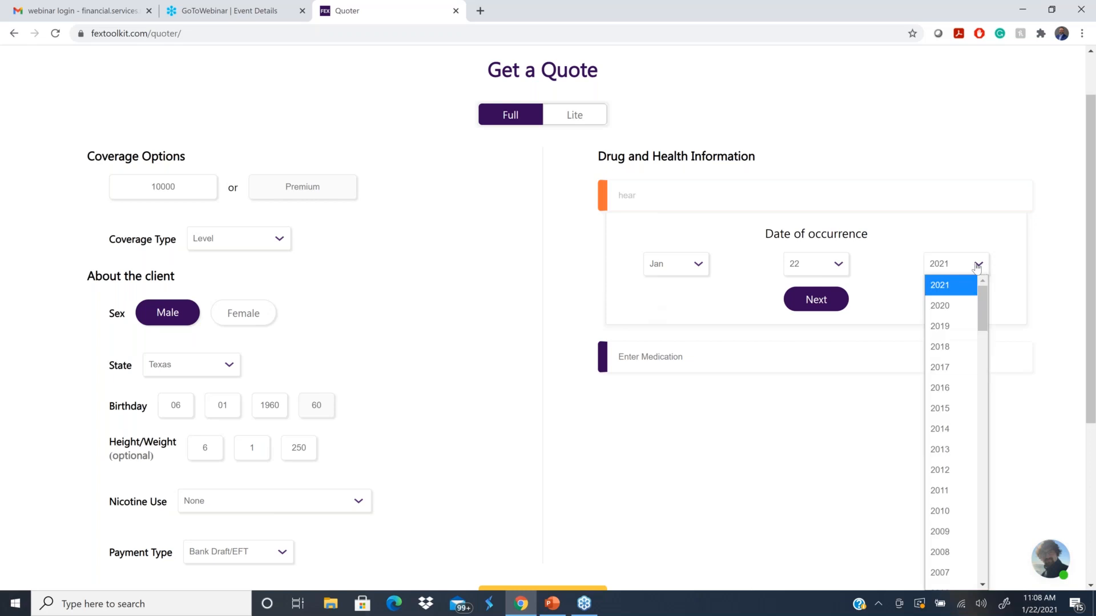
left_click(931, 366)
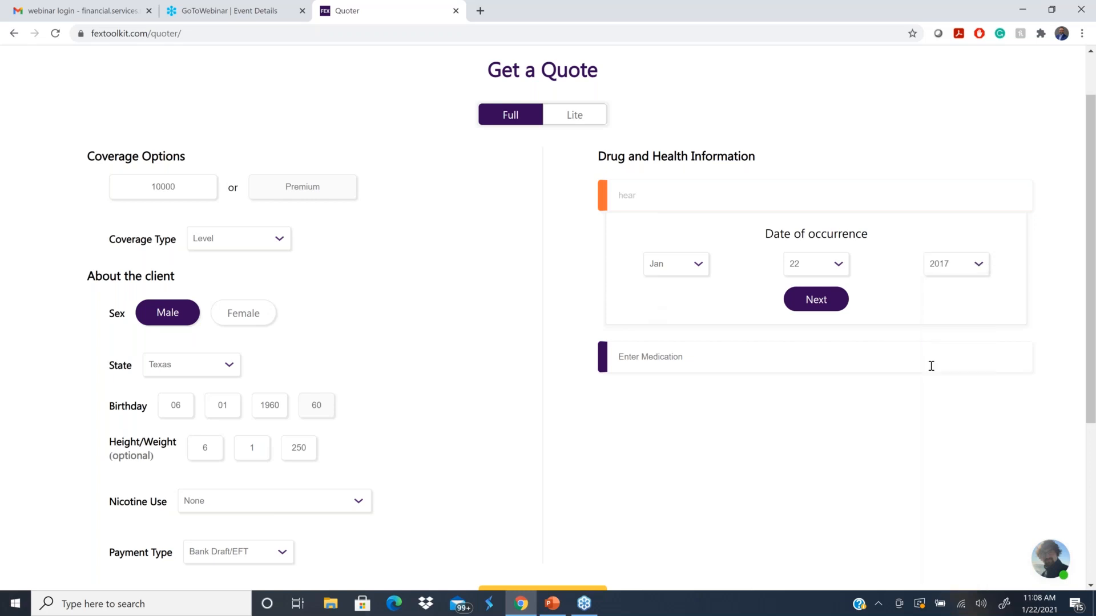
left_click(818, 303)
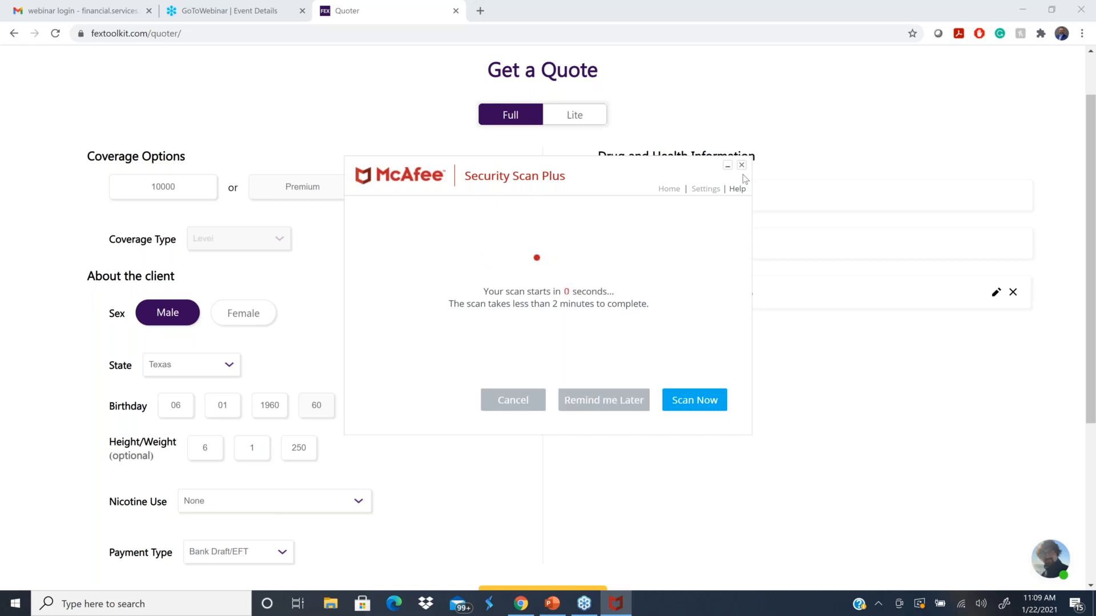
left_click(739, 161)
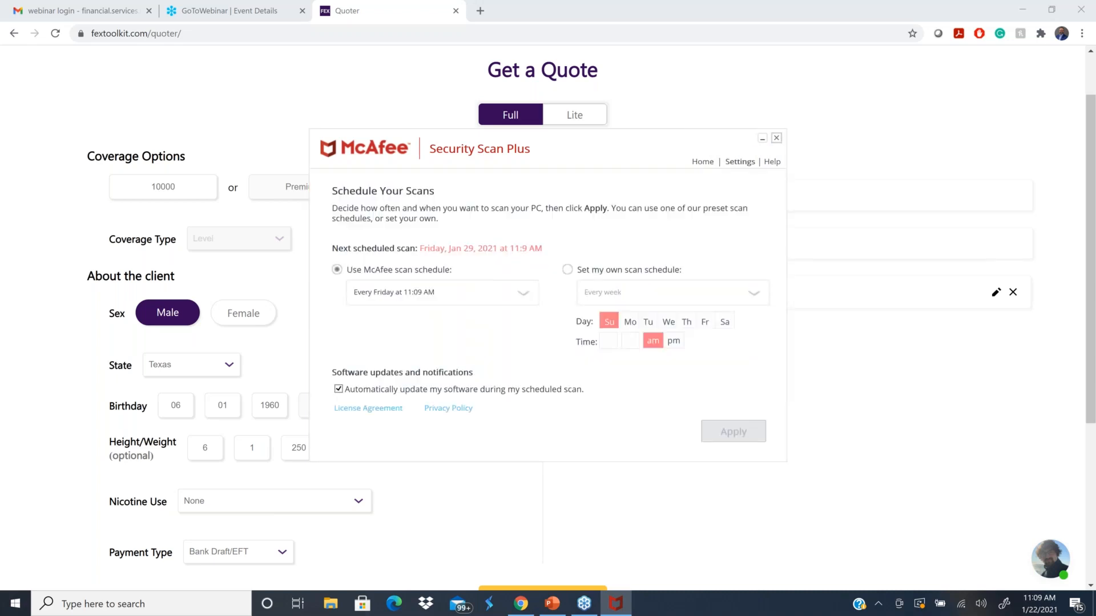
left_click(777, 138)
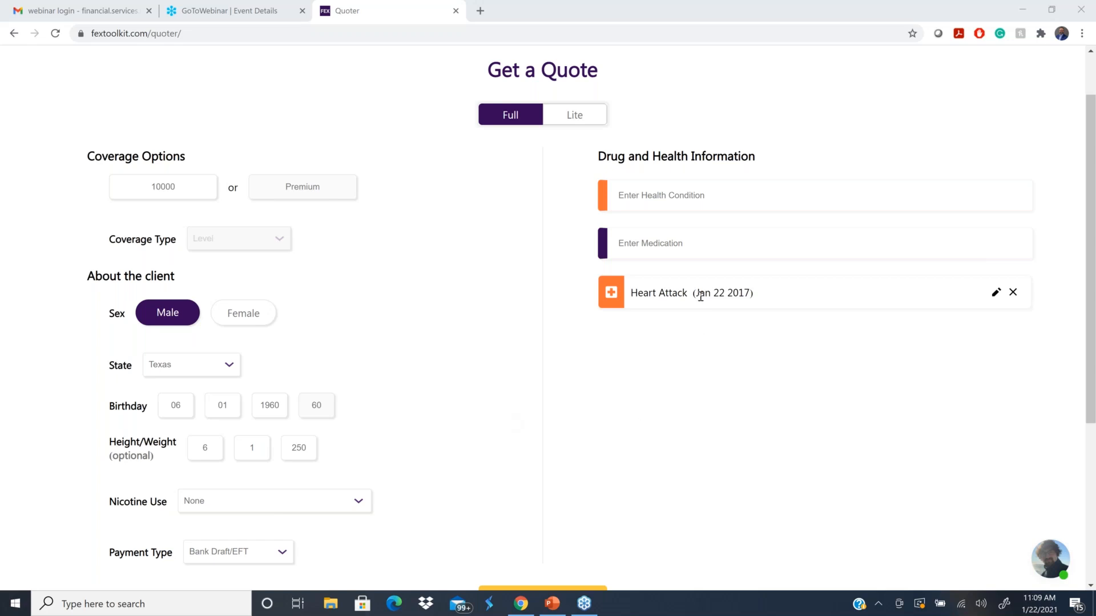
Look up the medication Albuterol and choose Asthma (Mild) as the condition it treats.
left_click(619, 243)
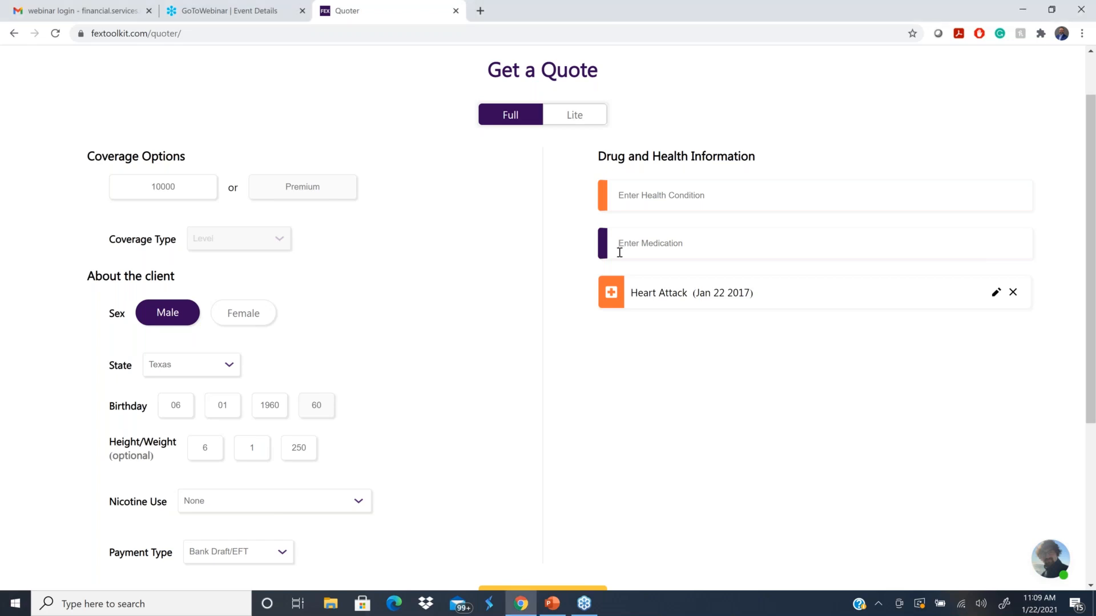
type("alb")
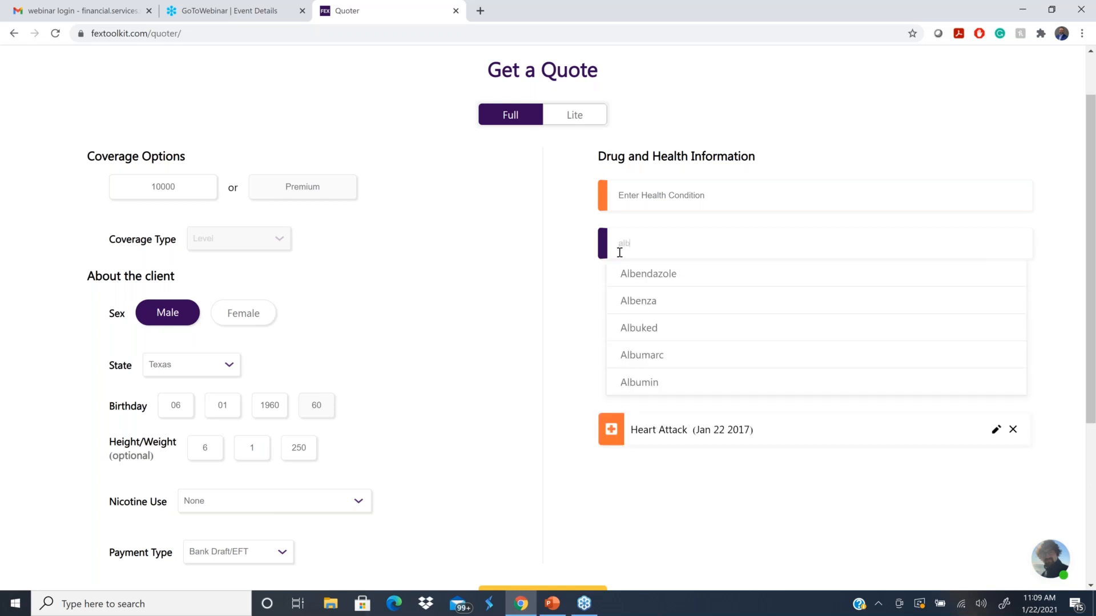
type("u")
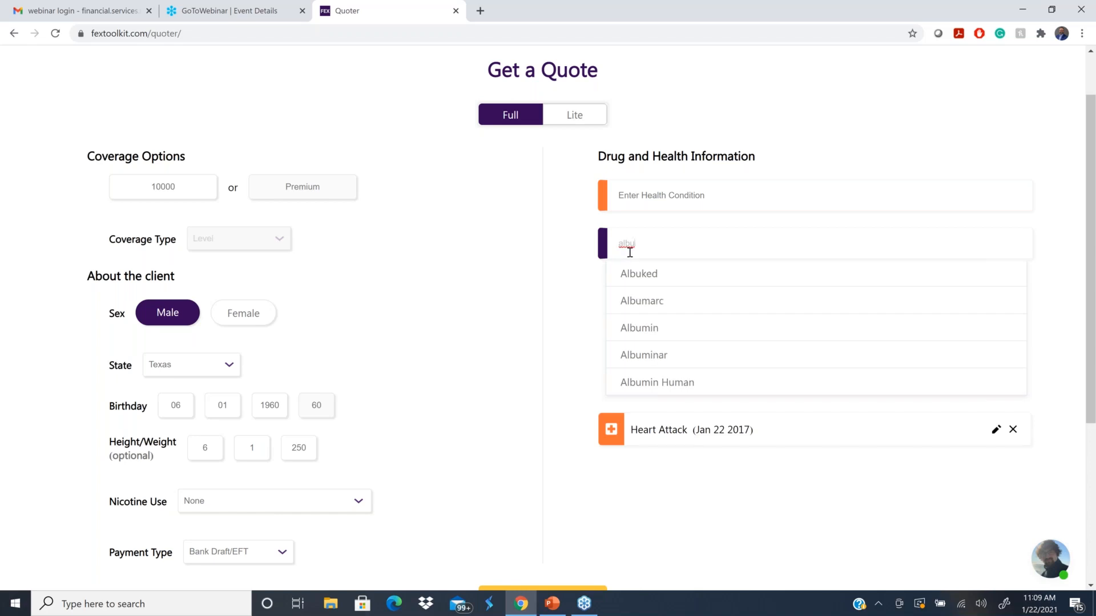
type("t")
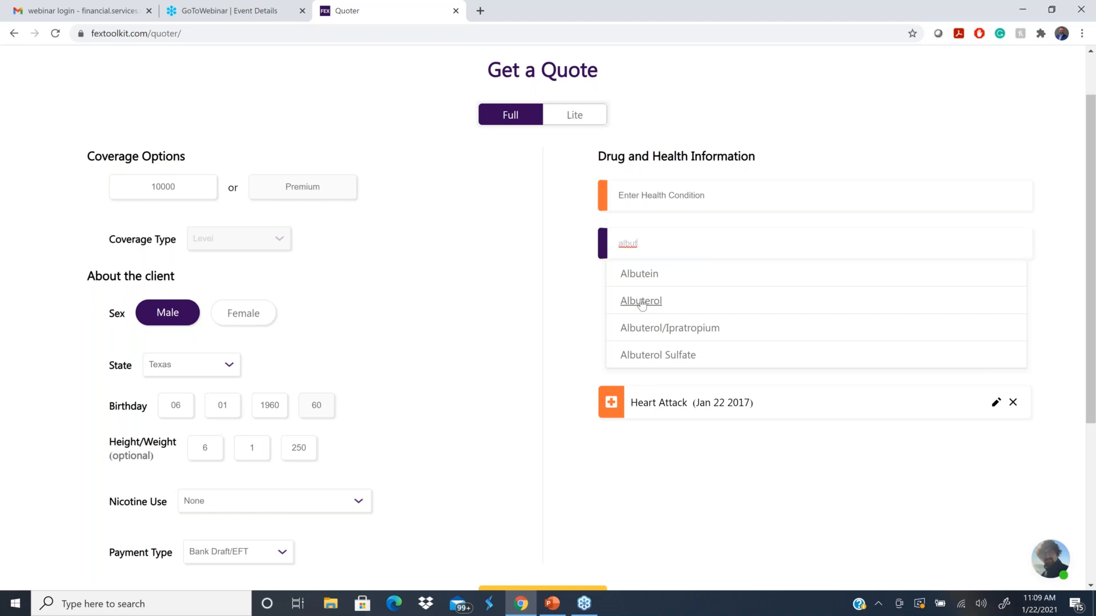
left_click(641, 302)
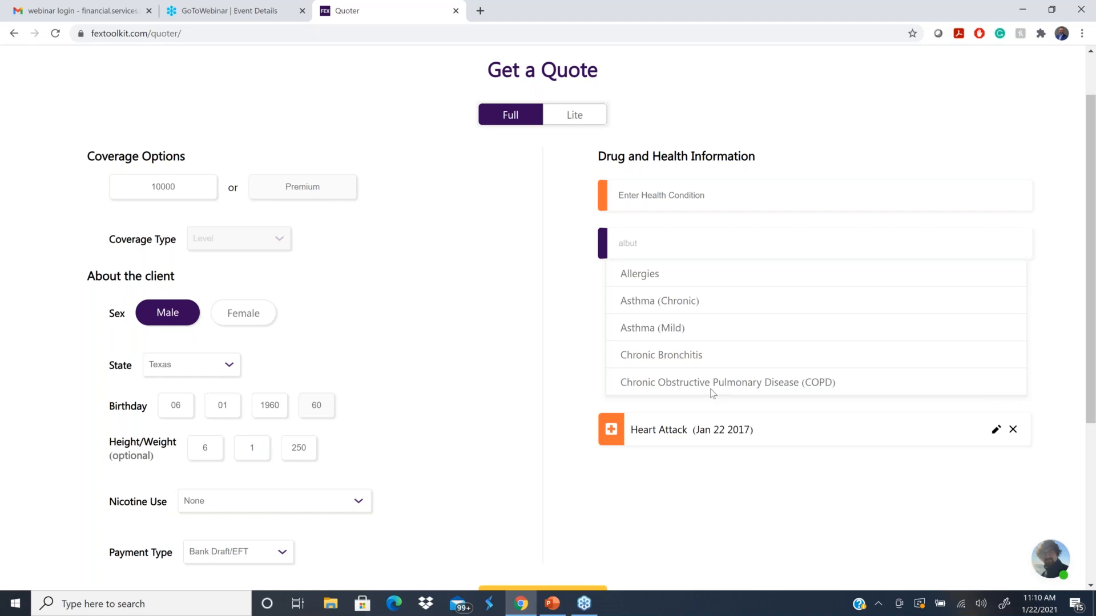
left_click(640, 329)
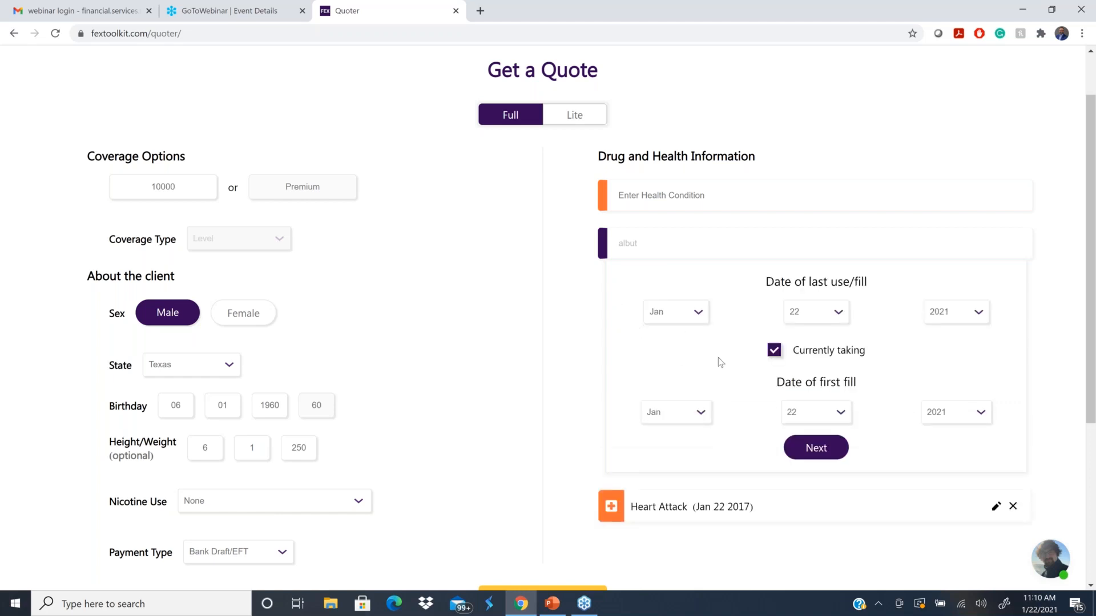
Set Albuterol's first fill year to 1980 and answer Yes to the nebulizer question to add the medication.
left_click(981, 413)
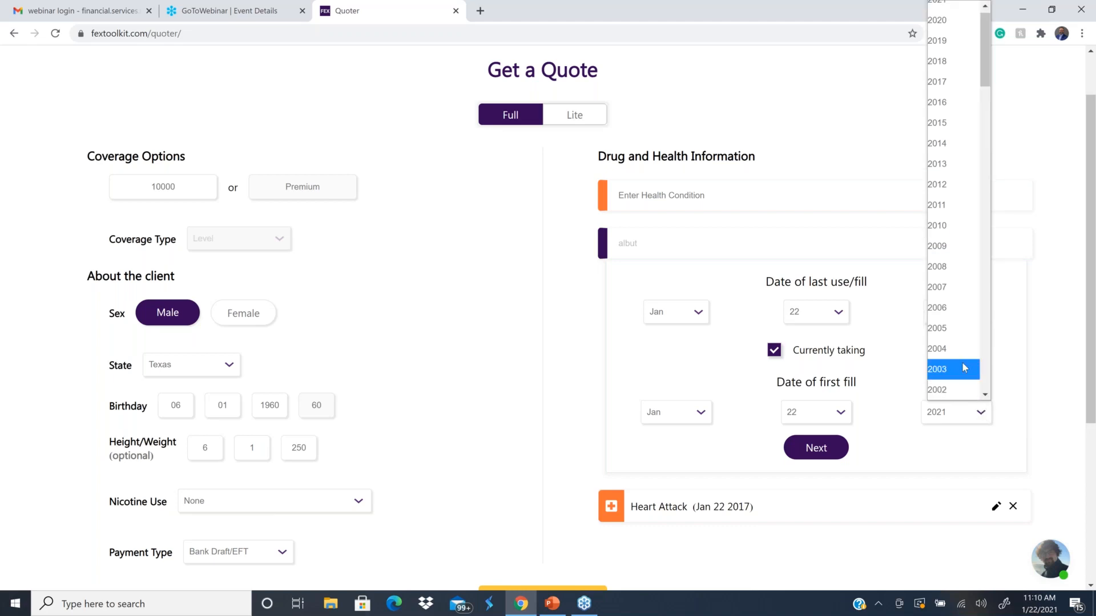
scroll(965, 366, "down", 15)
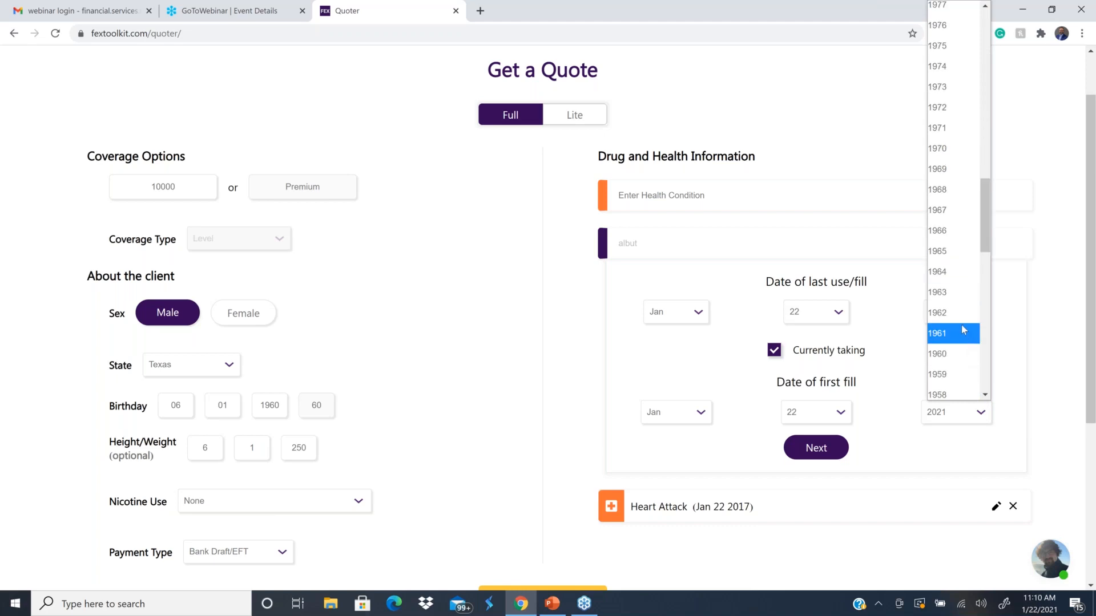
scroll(962, 330, "up", 4)
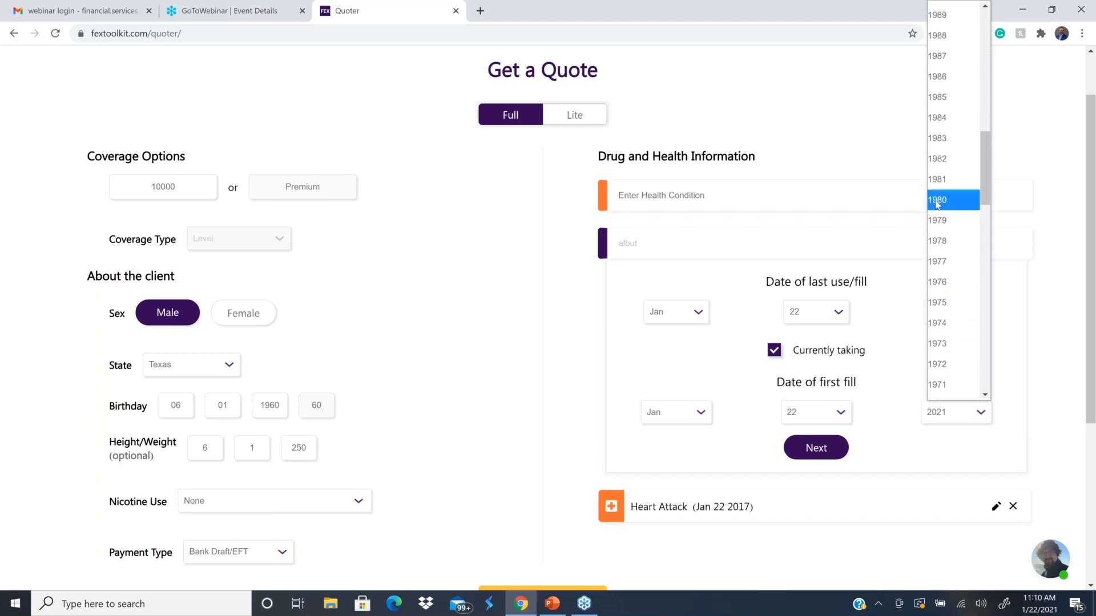
left_click(939, 201)
left_click(816, 451)
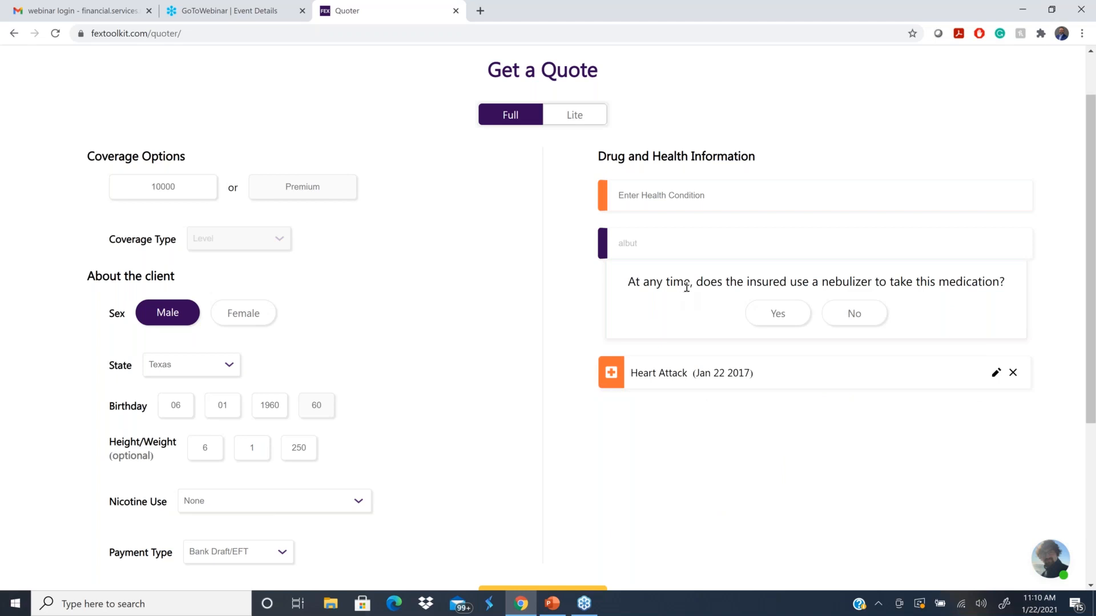
left_click(776, 314)
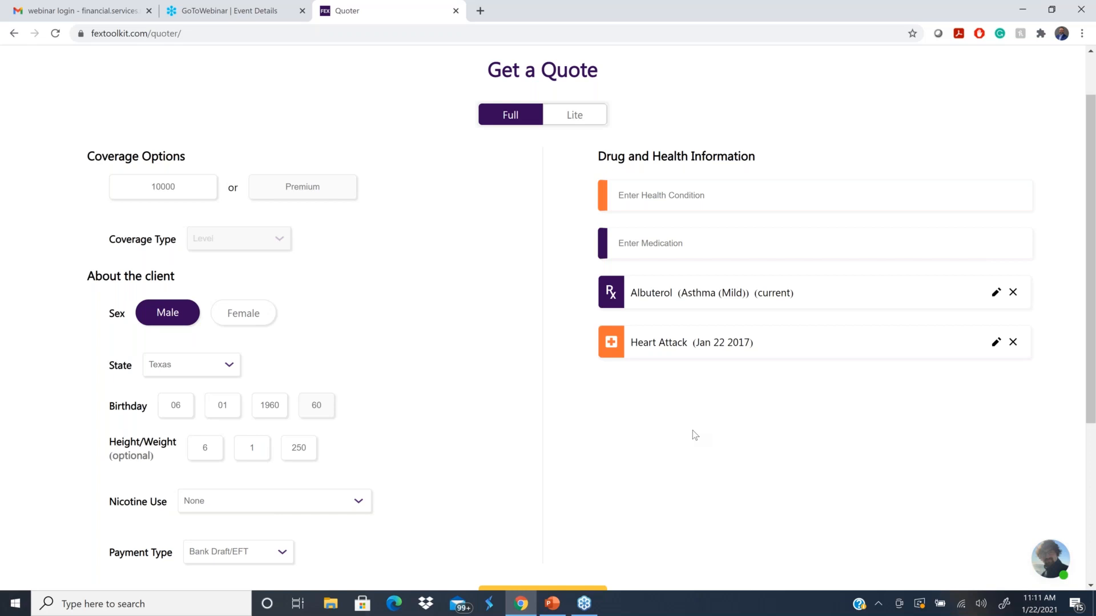
Add the medication Furosemide for High Blood Pressure (Controlled), currently taken, with 2015 as the first fill year.
left_click(634, 250)
type("furos")
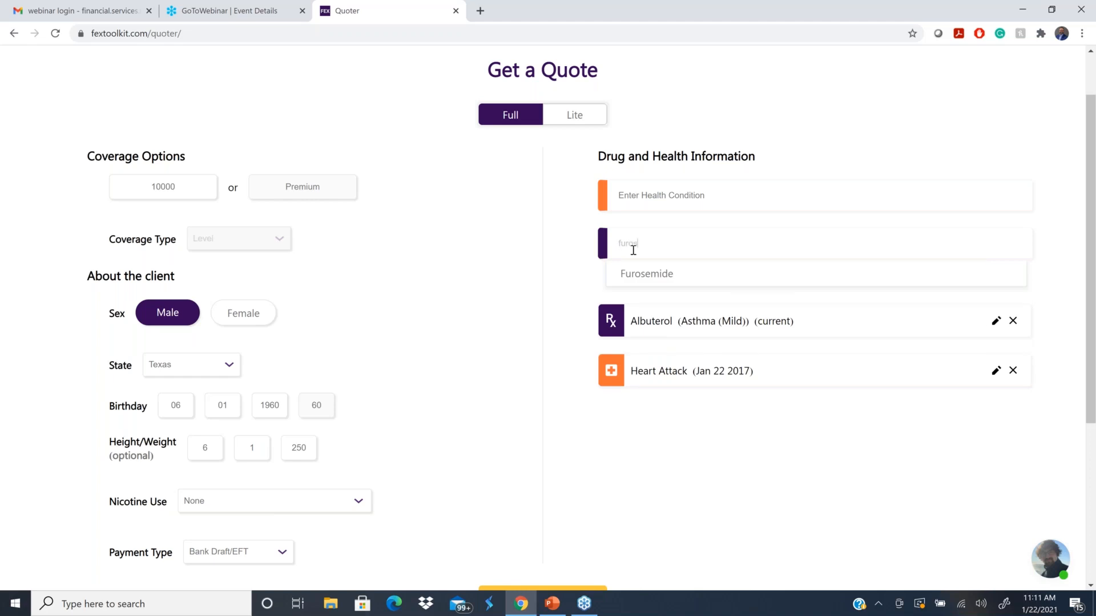
left_click(649, 275)
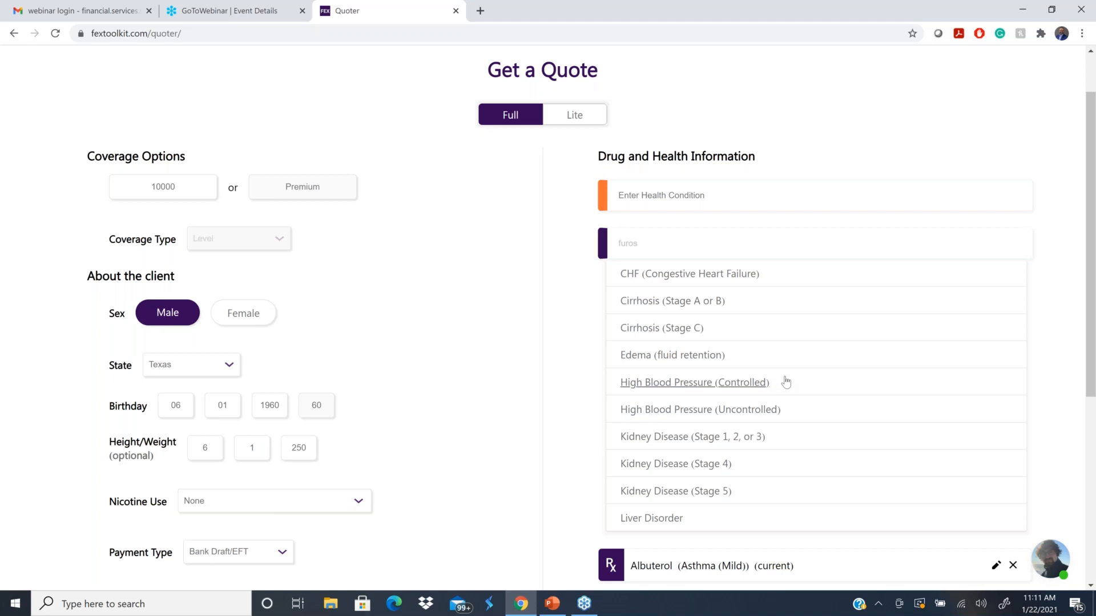
left_click(687, 385)
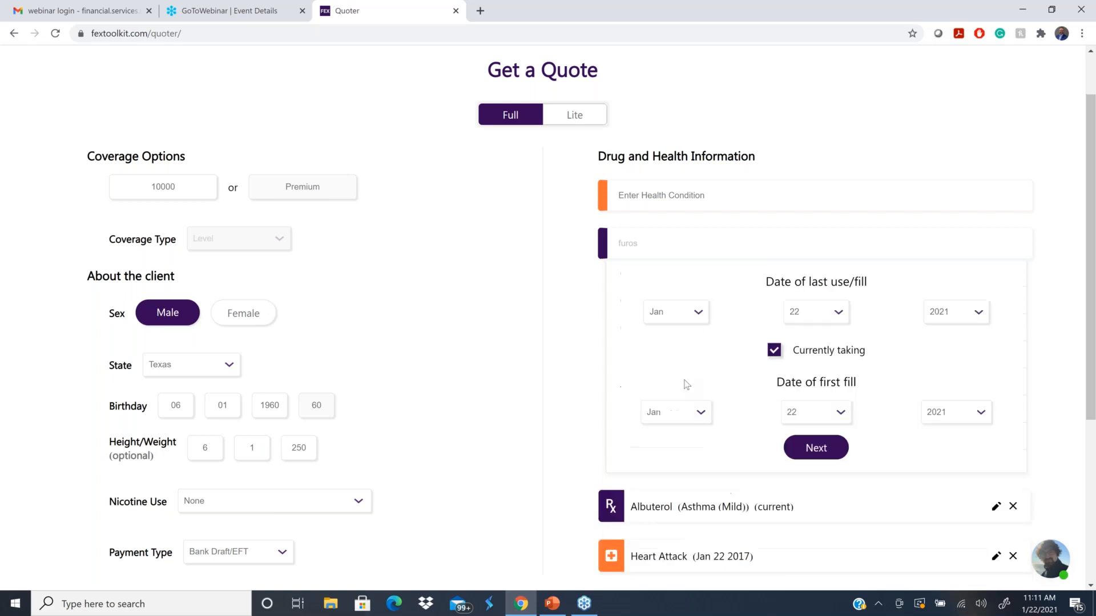
left_click(980, 414)
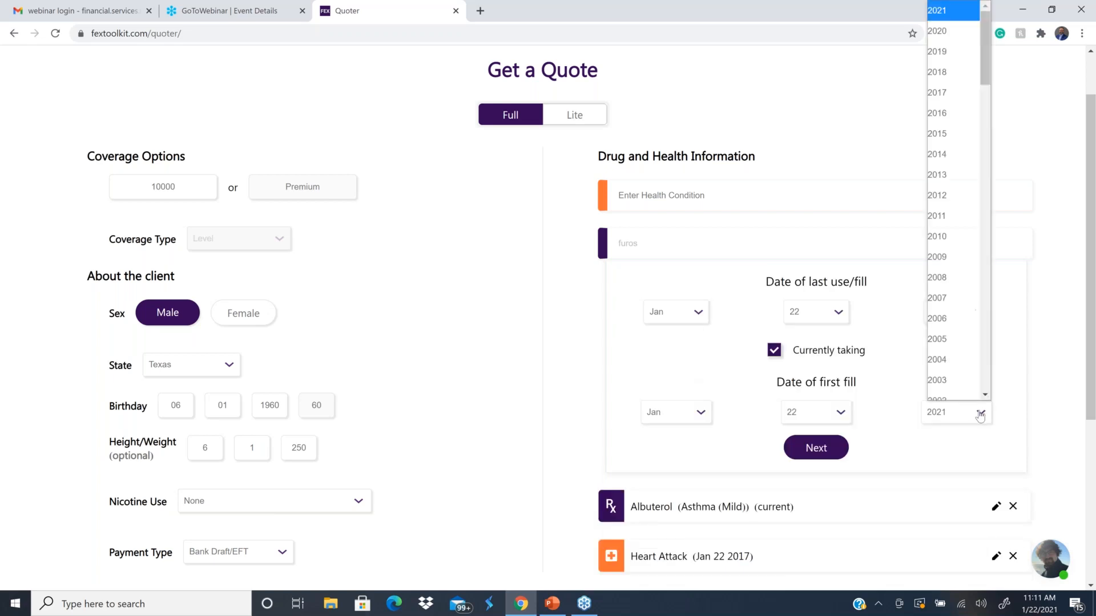
left_click(936, 135)
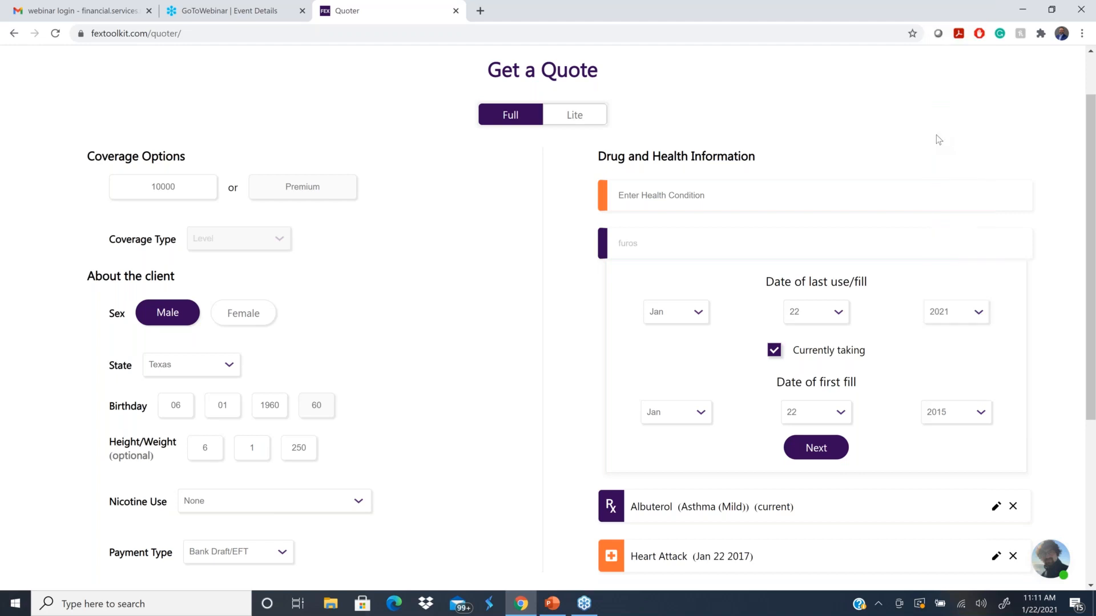
left_click(818, 451)
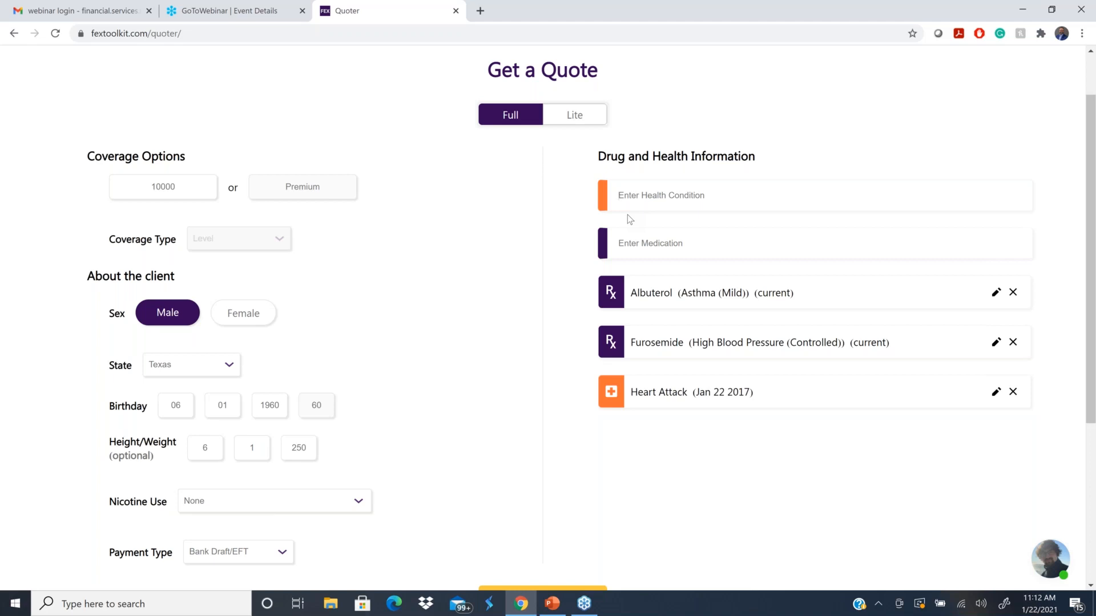
Add Bipolar Disorder as a health condition with a last treatment date of Jan 22 2021.
type("bi")
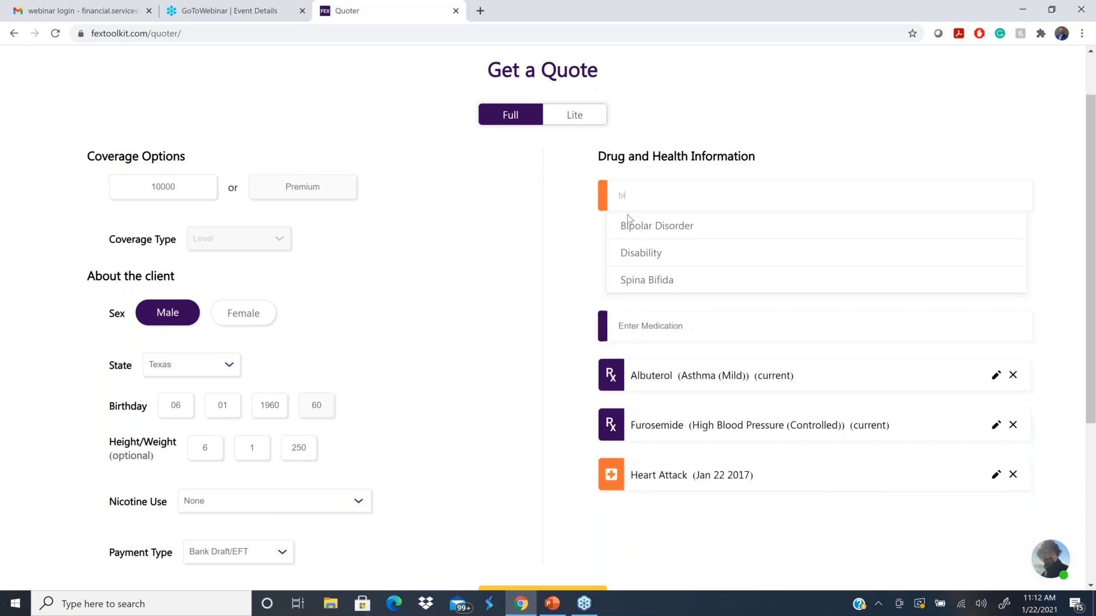
left_click(647, 226)
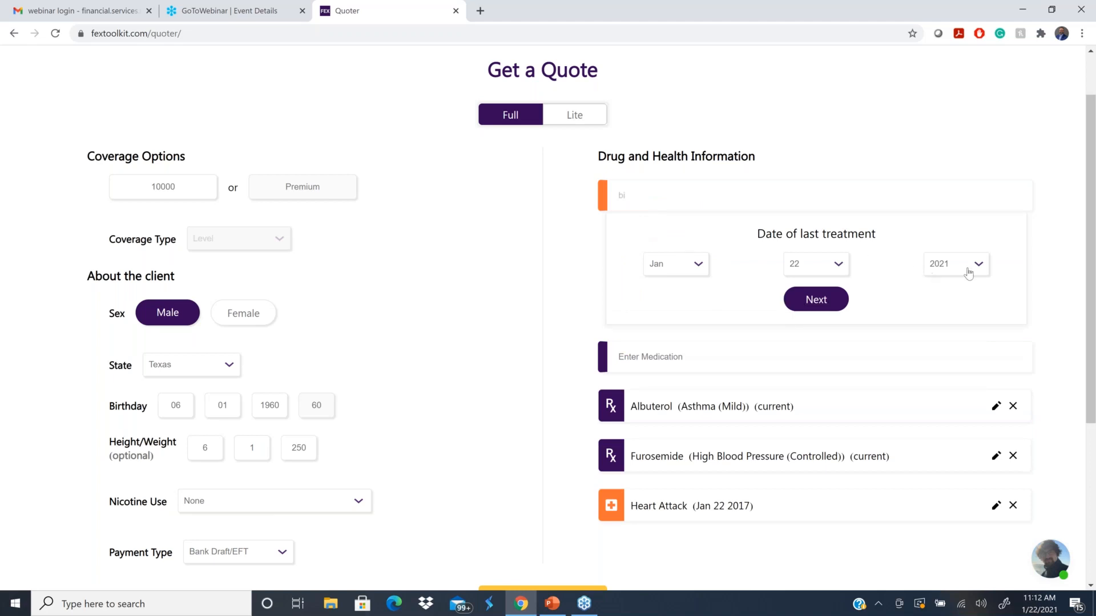
left_click(817, 300)
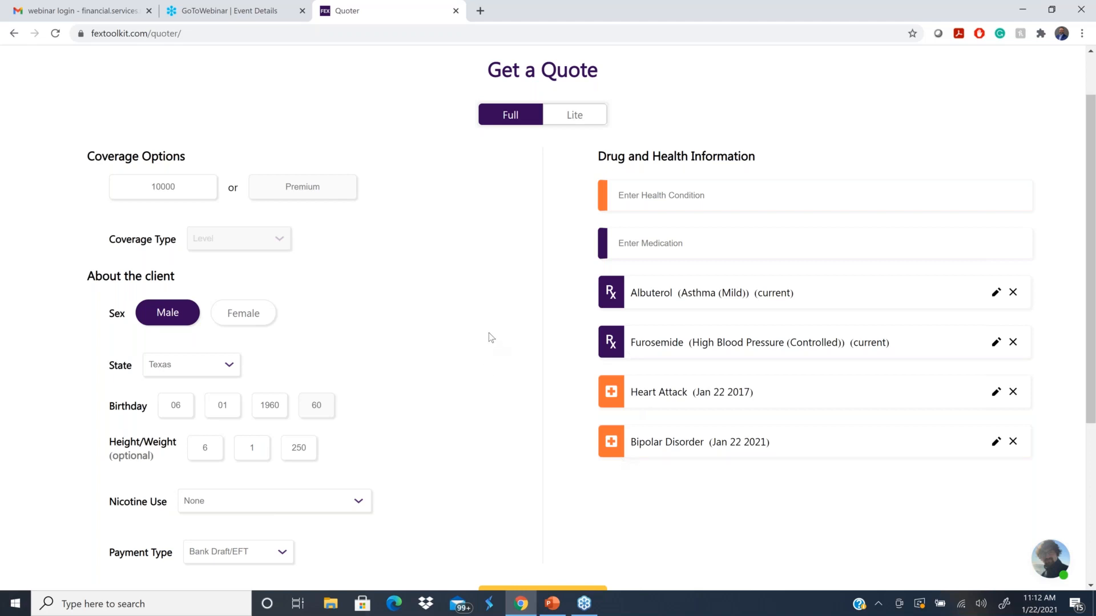
Get the quotes and review the listed companies' monthly premiums and coverage types against the entered medications and health conditions.
scroll(488, 334, "down", 3)
left_click(539, 411)
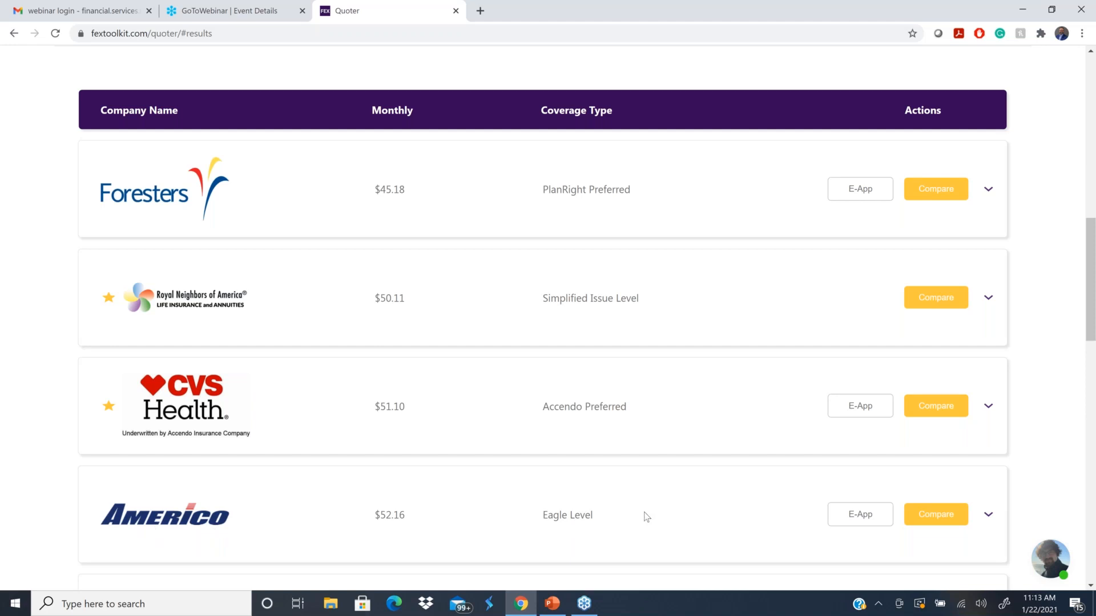
scroll(628, 439, "up", 9)
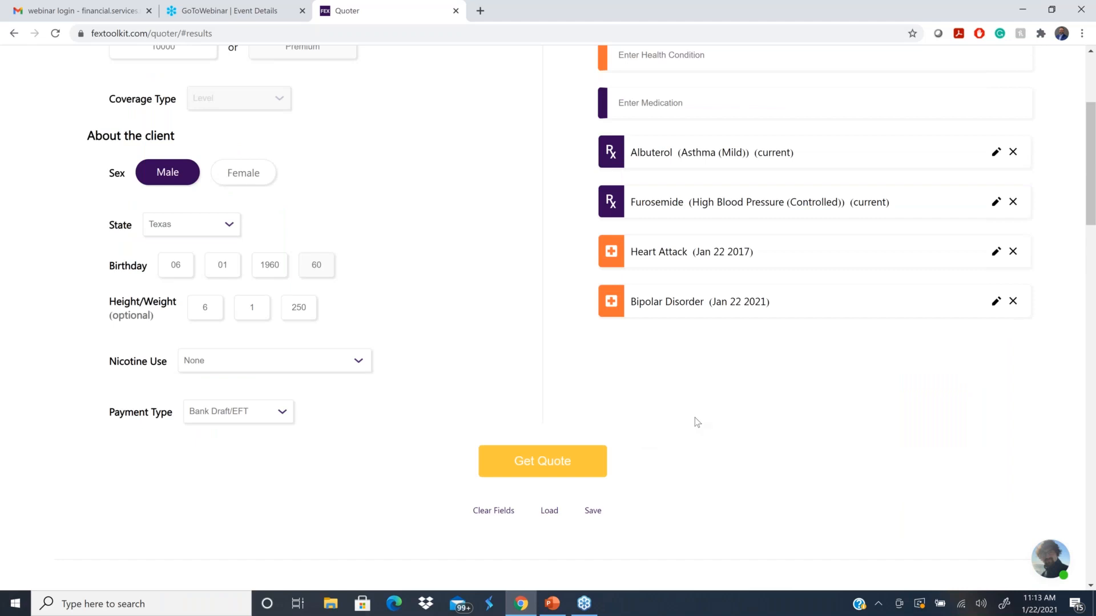
scroll(703, 418, "down", 2)
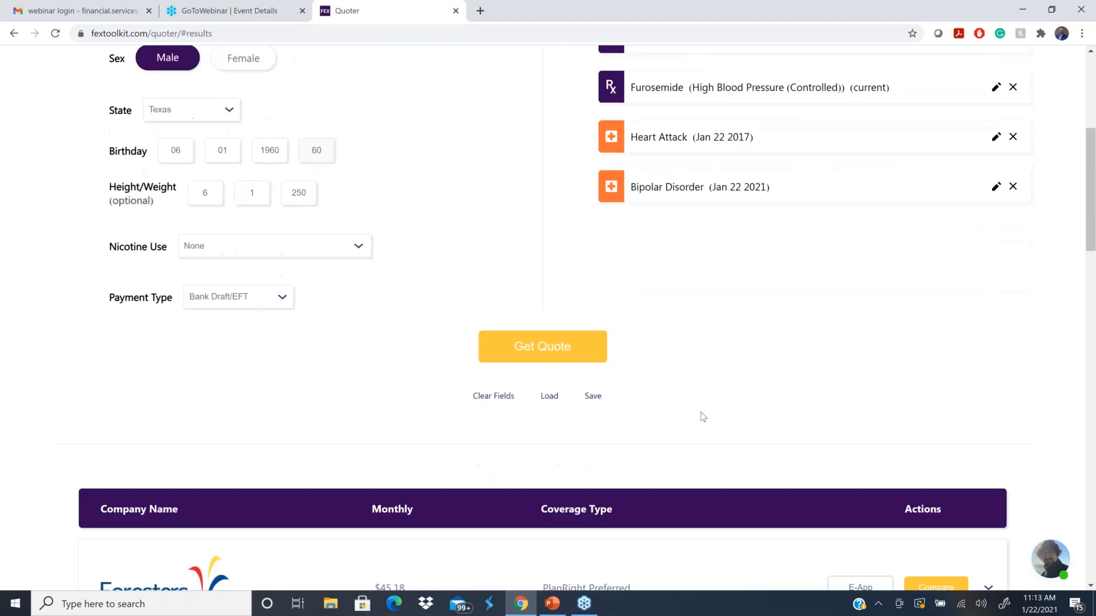
scroll(704, 417, "down", 6)
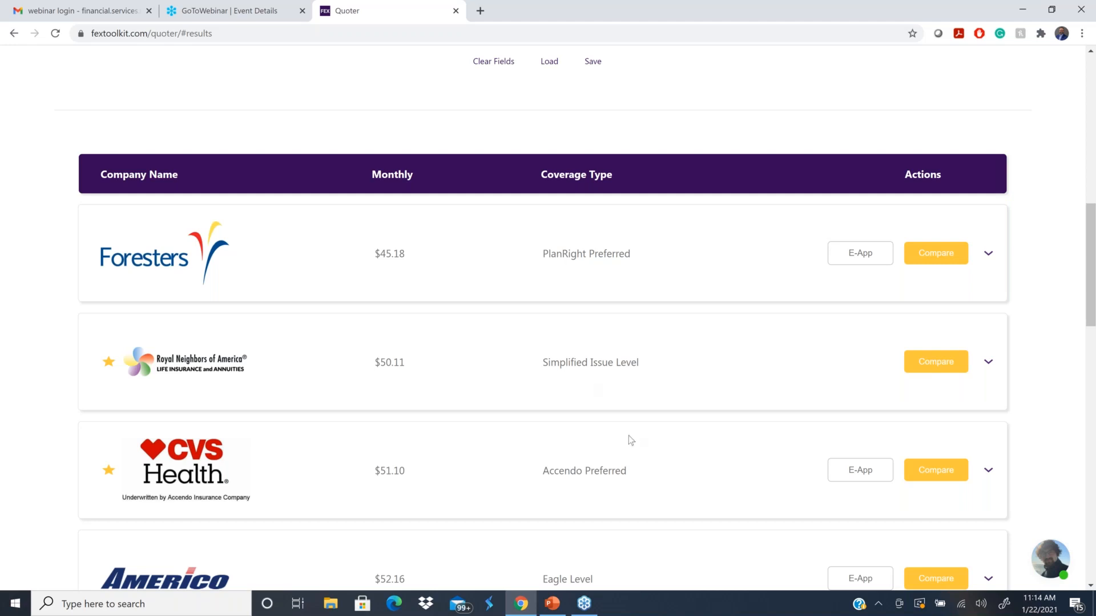
Open the Foresters PlanRight Preferred quote in Quote Compare and get quotes for face amounts of 40000, 20000 and 15000.
left_click(936, 253)
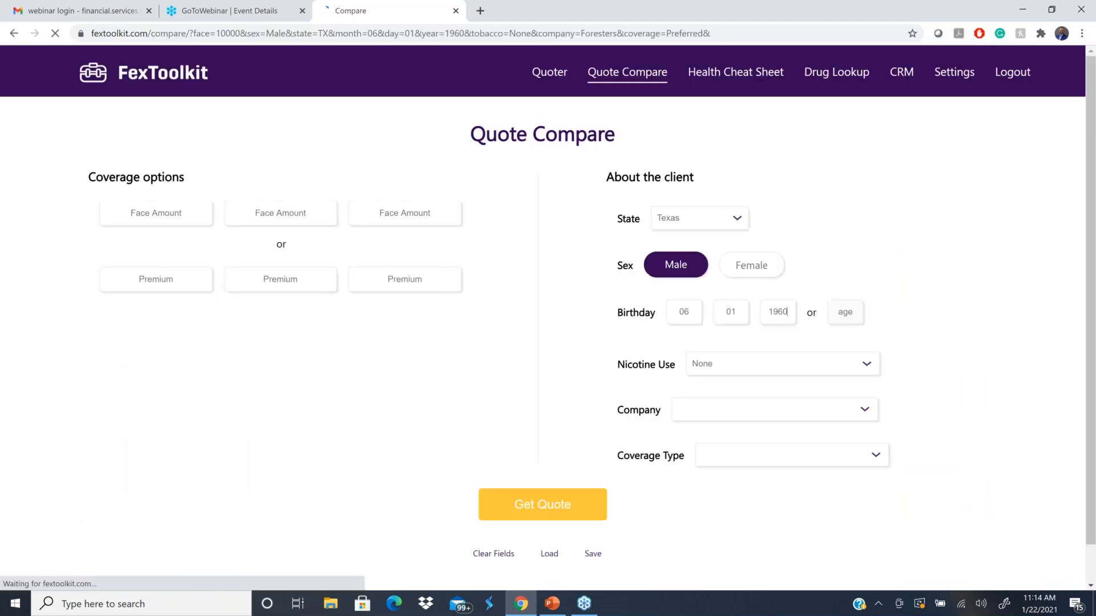
left_click(130, 213)
type("40000")
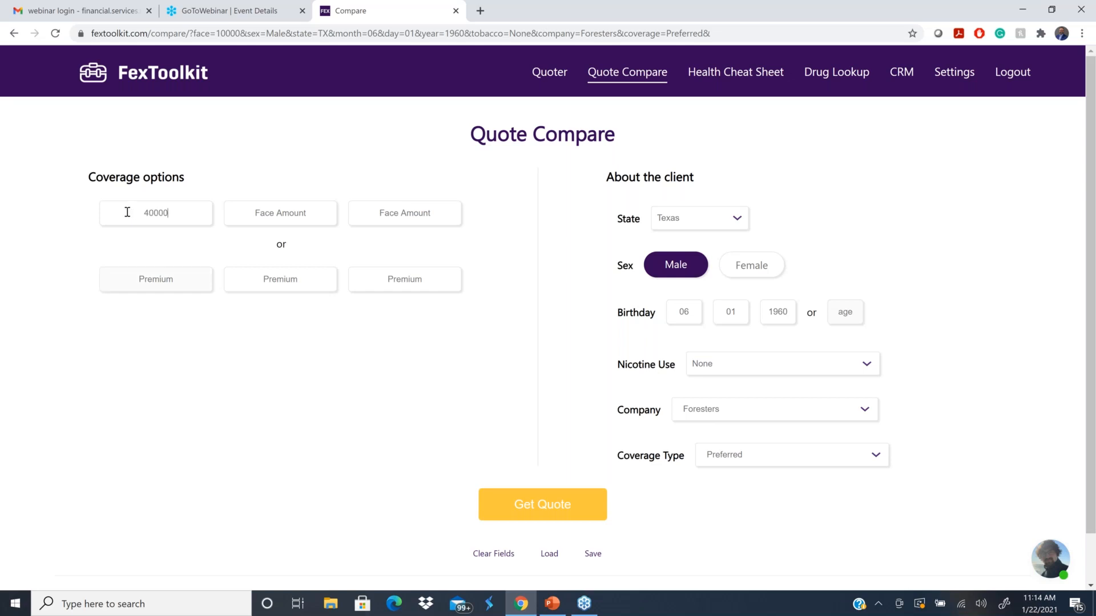
left_click(257, 213)
type("20000")
left_click(402, 213)
type("15000")
left_click(546, 506)
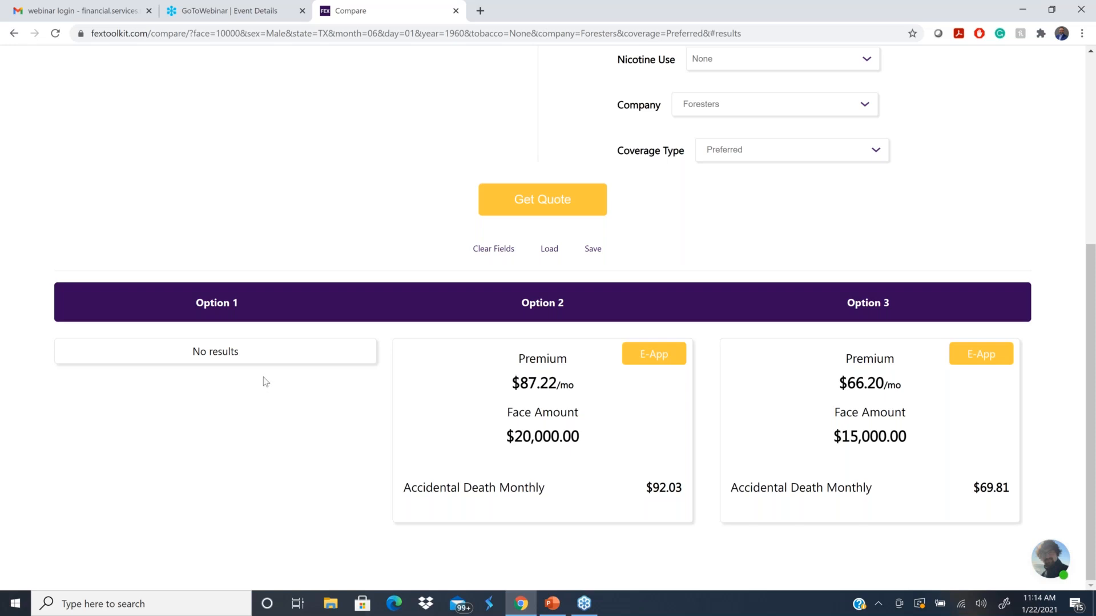
Set the first face amount in Quote Compare to 30000 and get the quotes again.
scroll(233, 369, "up", 5)
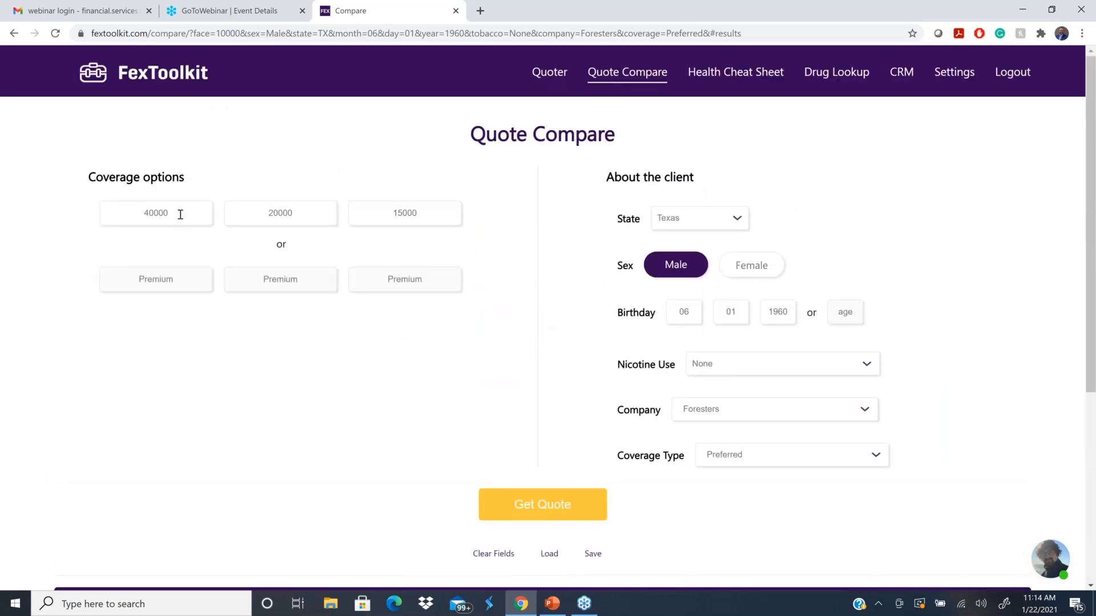
left_click(182, 212)
key("BackSpace")
key("BackSpace")
key("BackSpace")
key("BackSpace")
key("BackSpace")
type("30000")
left_click(539, 509)
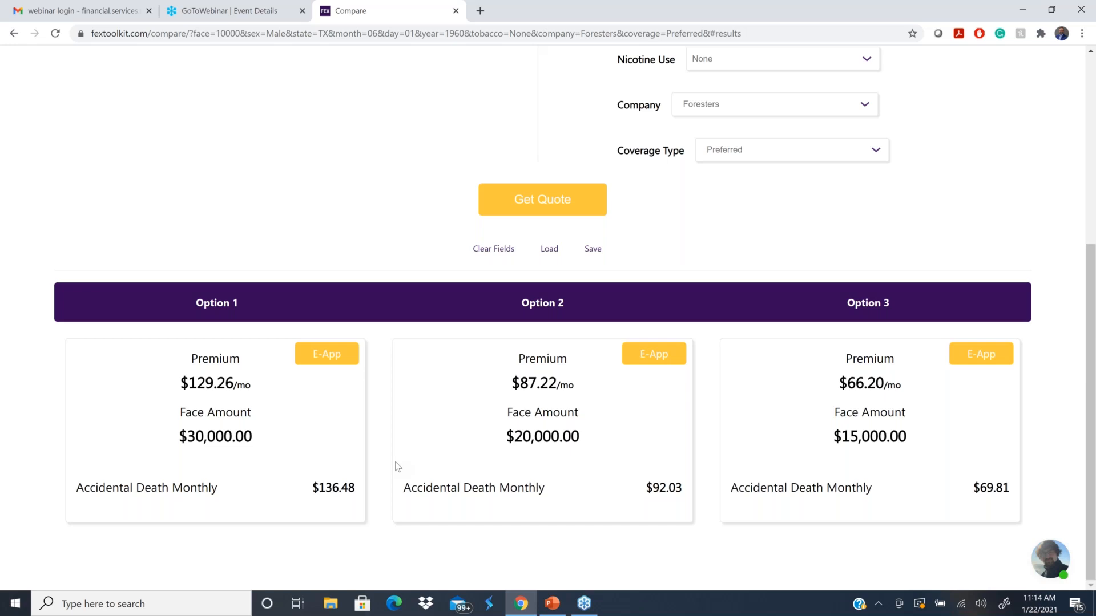
View the Foresters electronic application site for the $30,000 option, and close it without logging in.
left_click(326, 353)
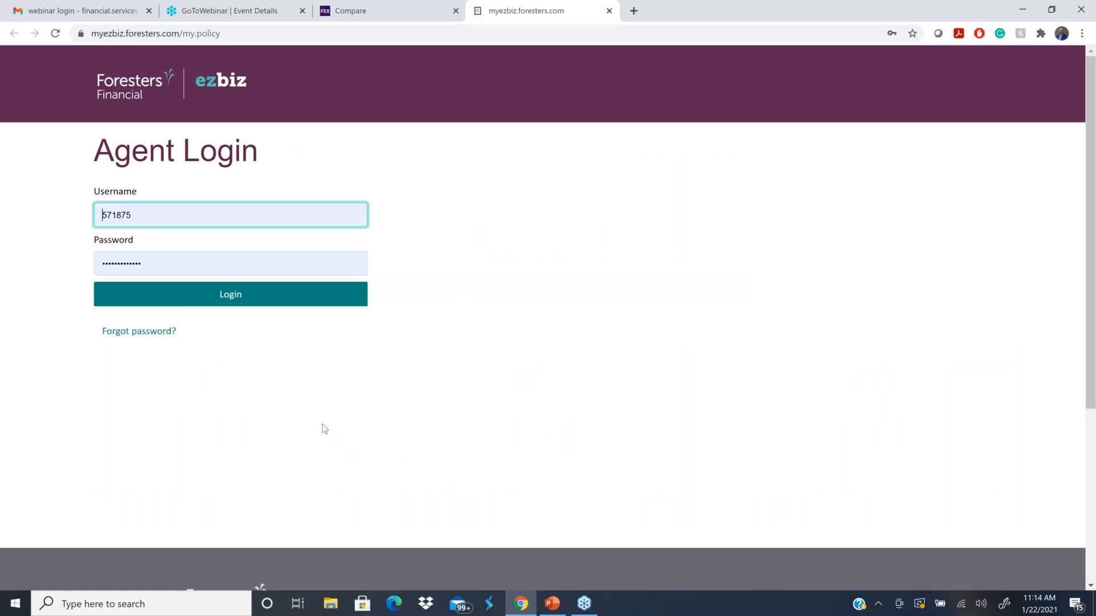
left_click(609, 11)
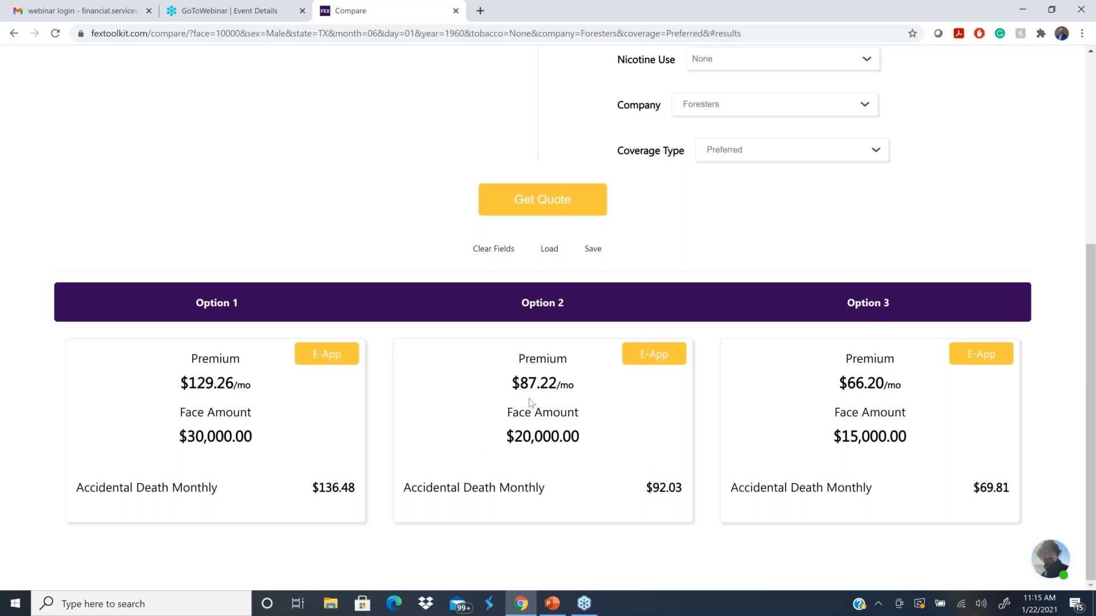
Return to the Quoter and get quotes for the client's $10,000 coverage with the entered medications and health conditions.
scroll(492, 405, "up", 1)
scroll(490, 404, "up", 5)
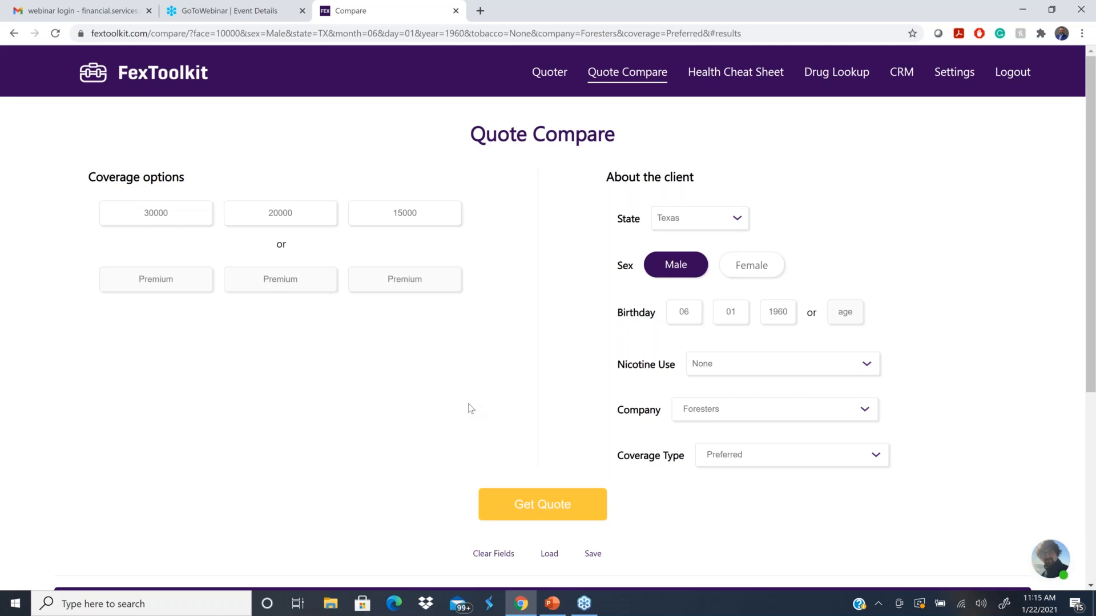
left_click(548, 78)
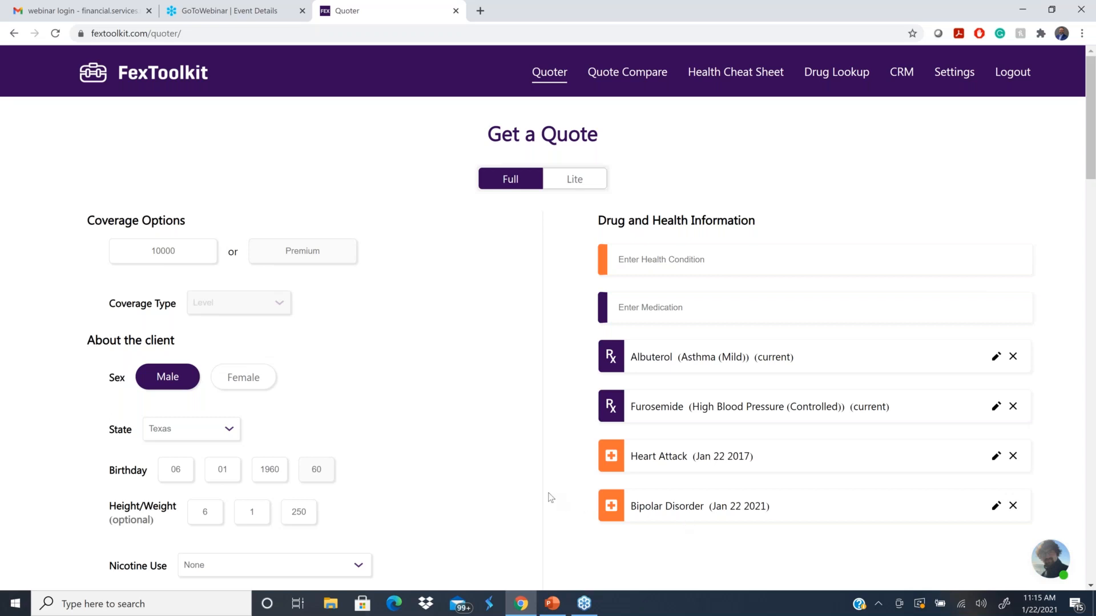
scroll(547, 492, "down", 5)
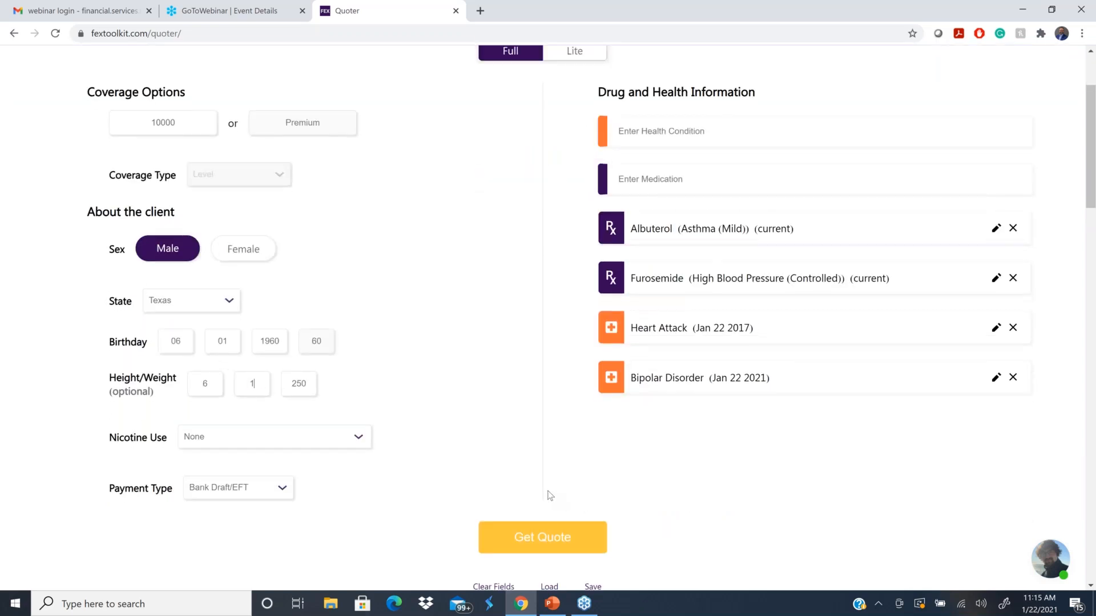
scroll(557, 495, "down", 1)
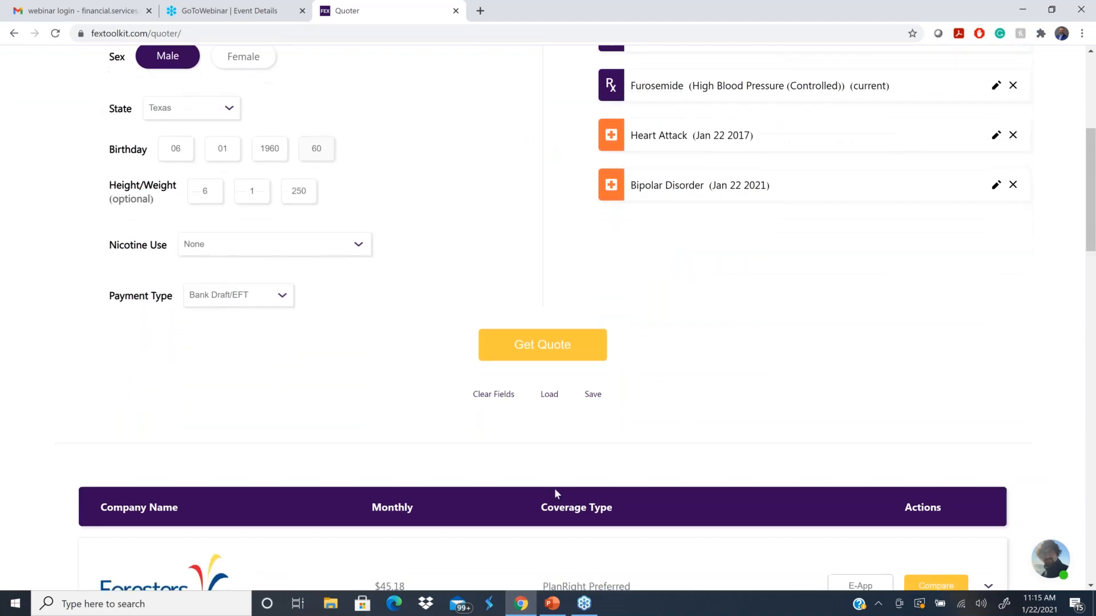
left_click(540, 347)
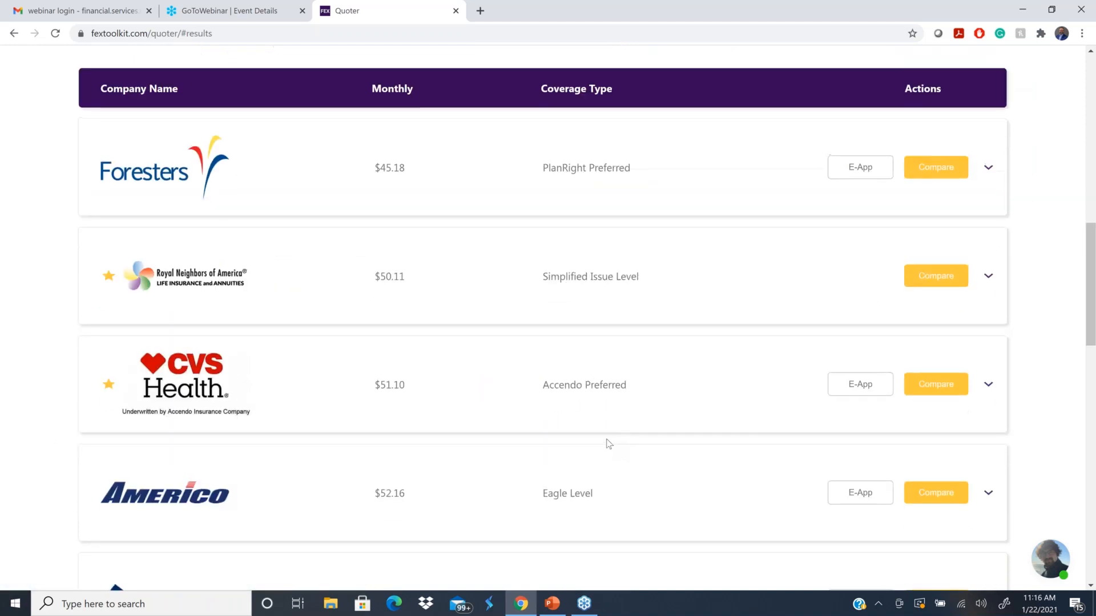
Review the full list of quoted companies with their monthly premiums and coverage types.
scroll(611, 491, "down", 5)
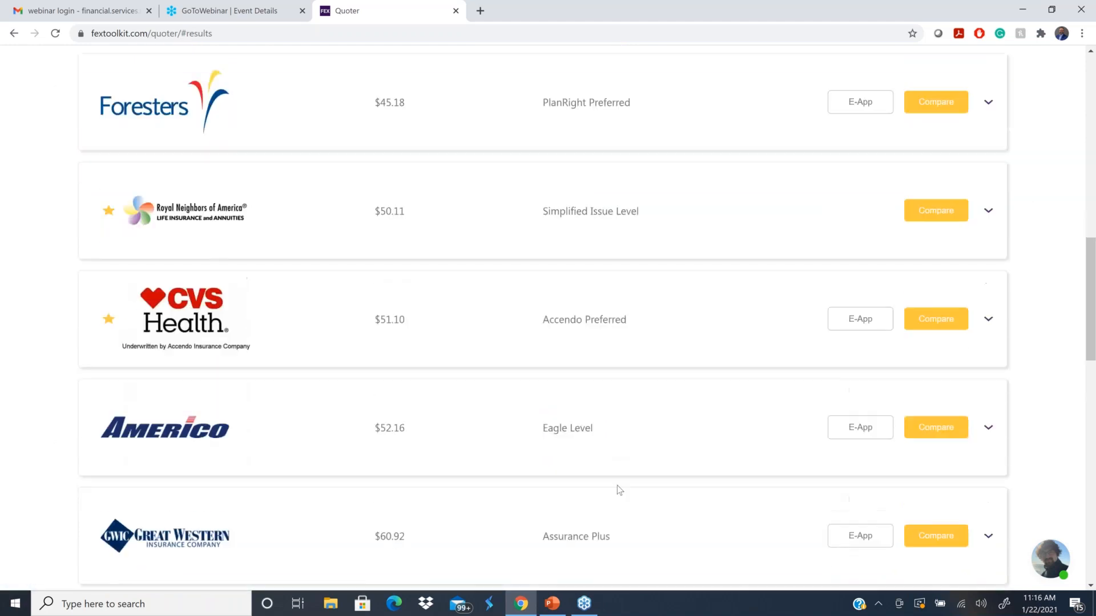
scroll(617, 489, "down", 2)
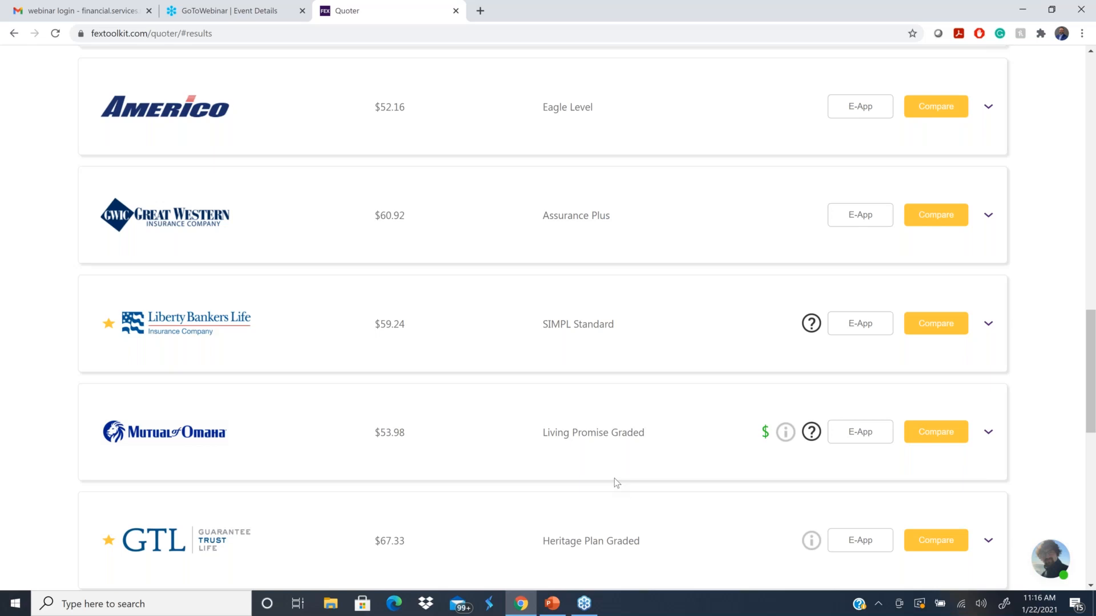
scroll(563, 518, "down", 5)
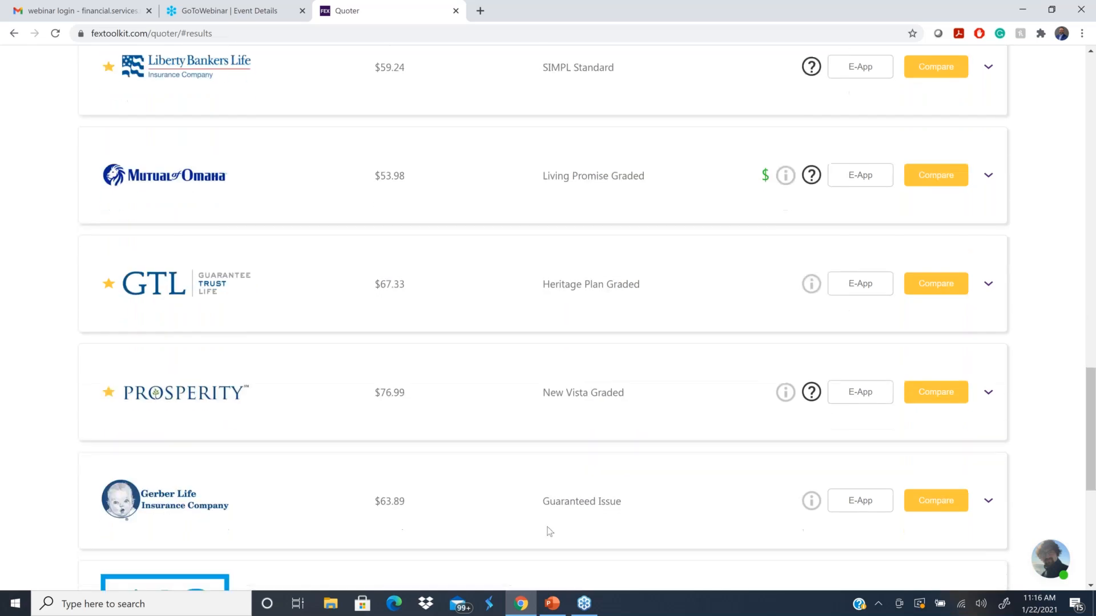
scroll(550, 531, "down", 7)
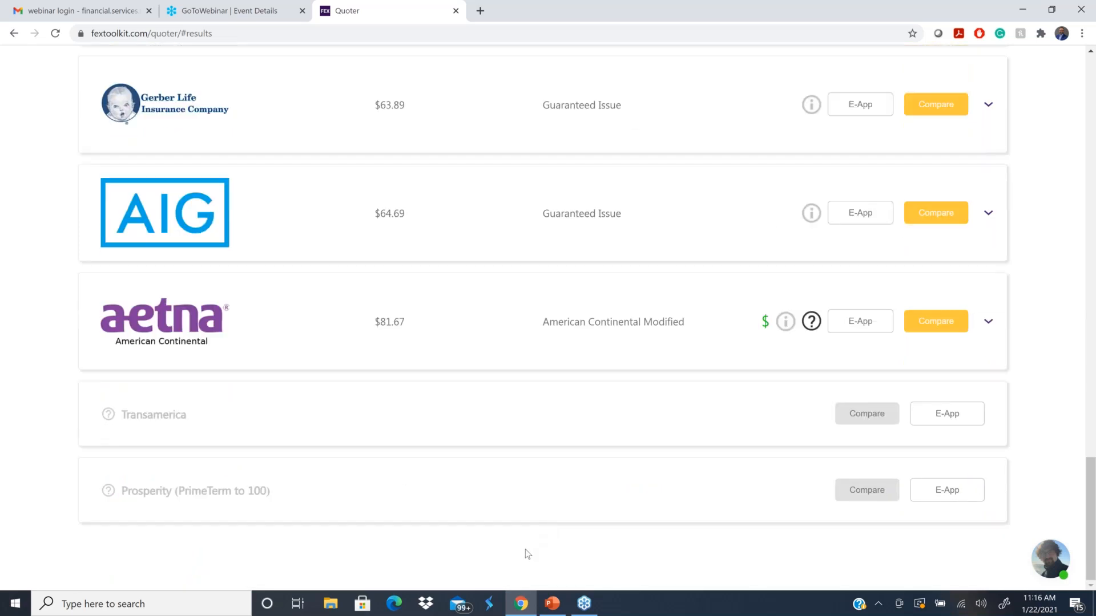
scroll(511, 546, "up", 4)
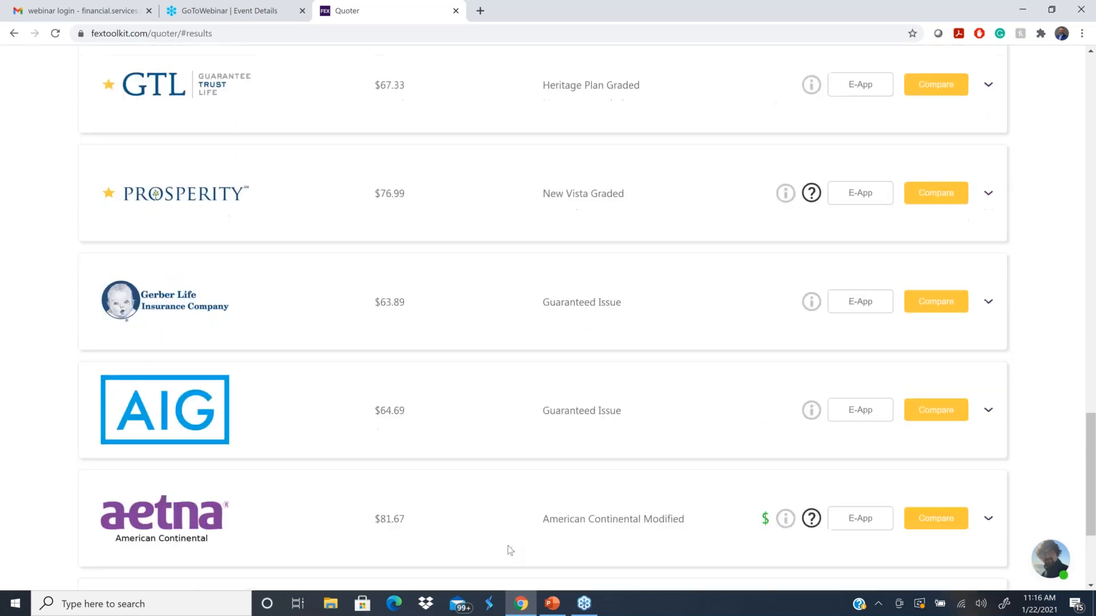
scroll(509, 550, "up", 13)
scroll(510, 549, "up", 2)
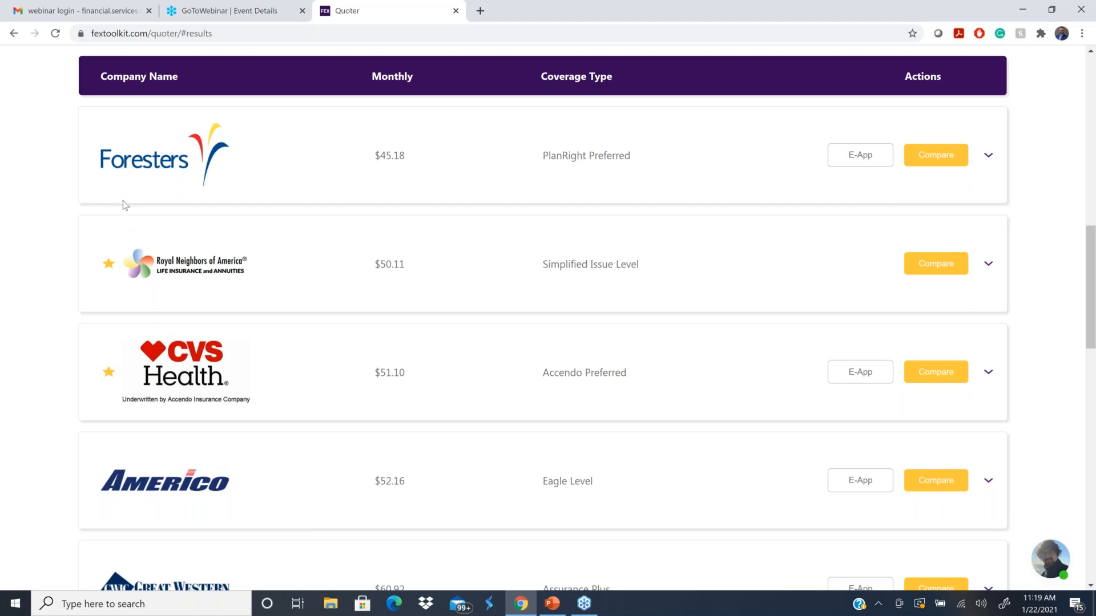
Read what the star beside carriers such as Royal Neighbors of America and Liberty Bankers Life means.
mouse_move(107, 265)
scroll(115, 354, "down", 5)
mouse_move(109, 443)
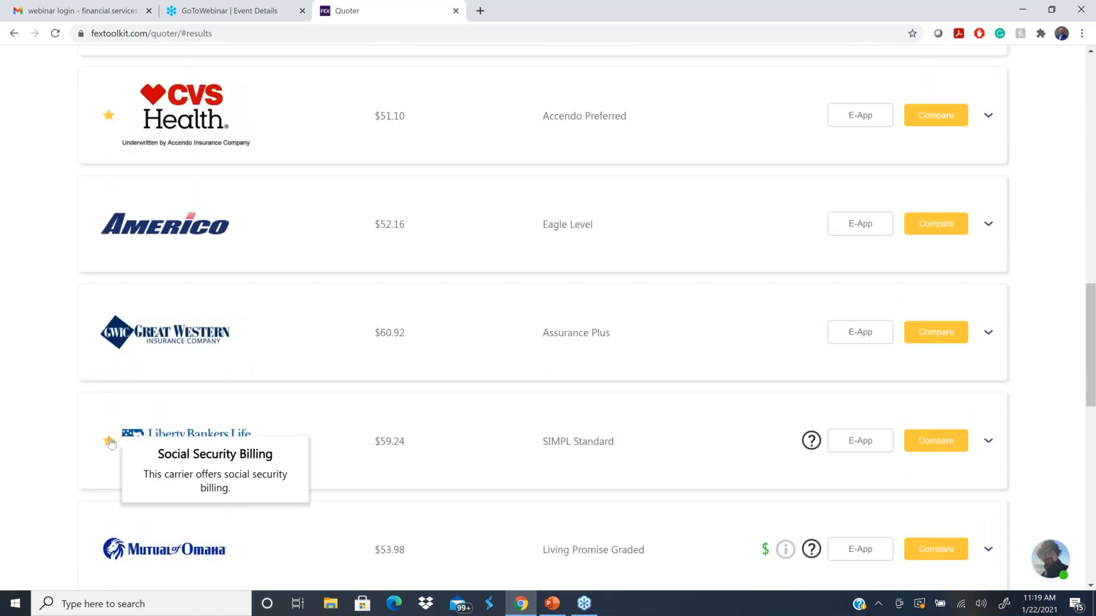
scroll(108, 442, "up", 5)
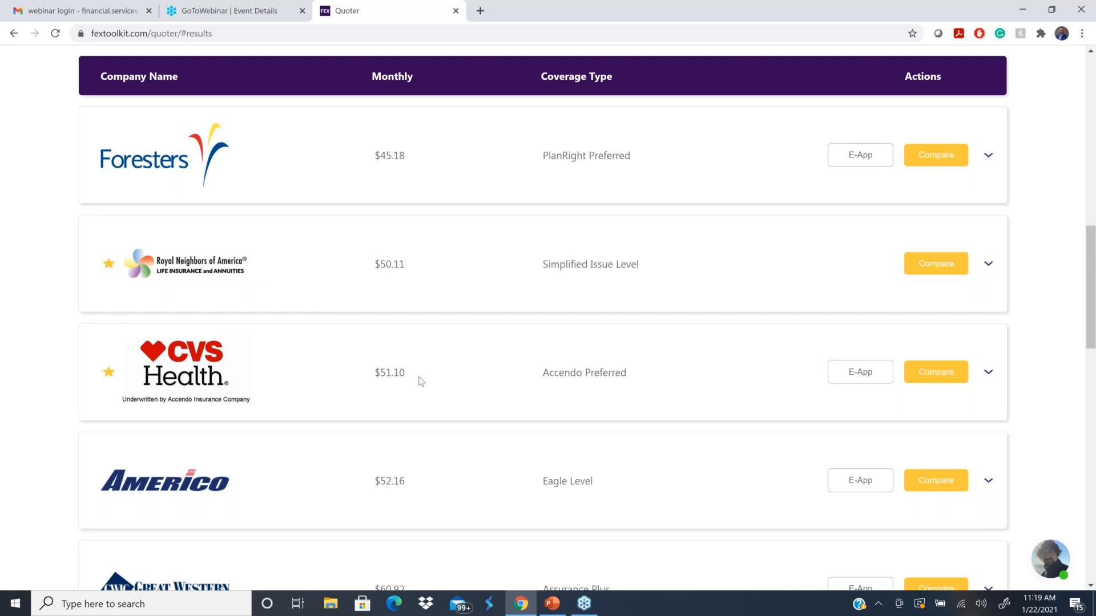
scroll(434, 365, "down", 5)
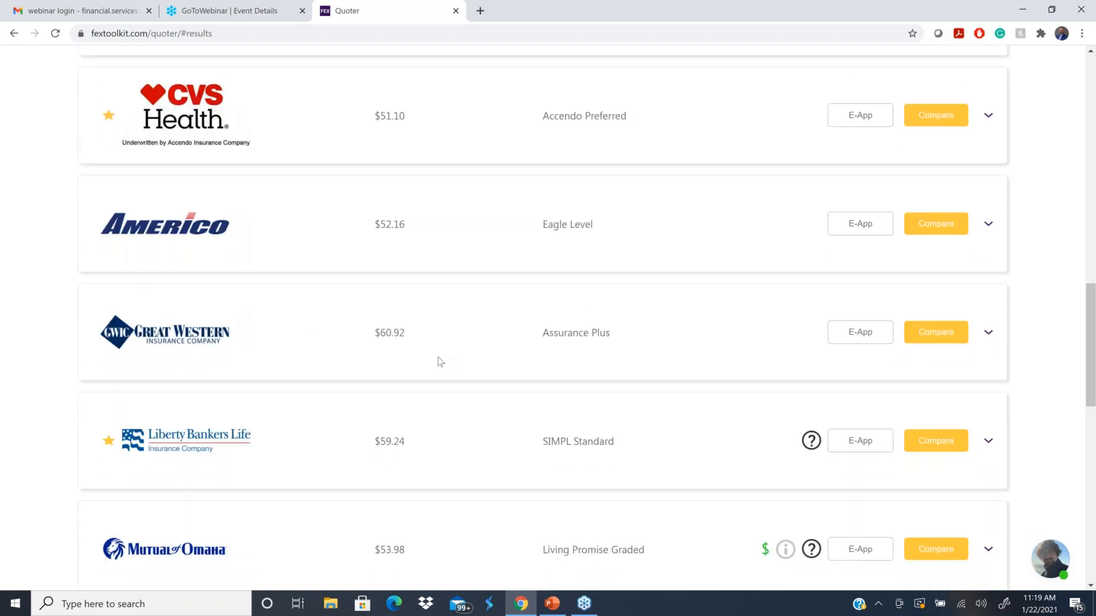
scroll(441, 359, "down", 1)
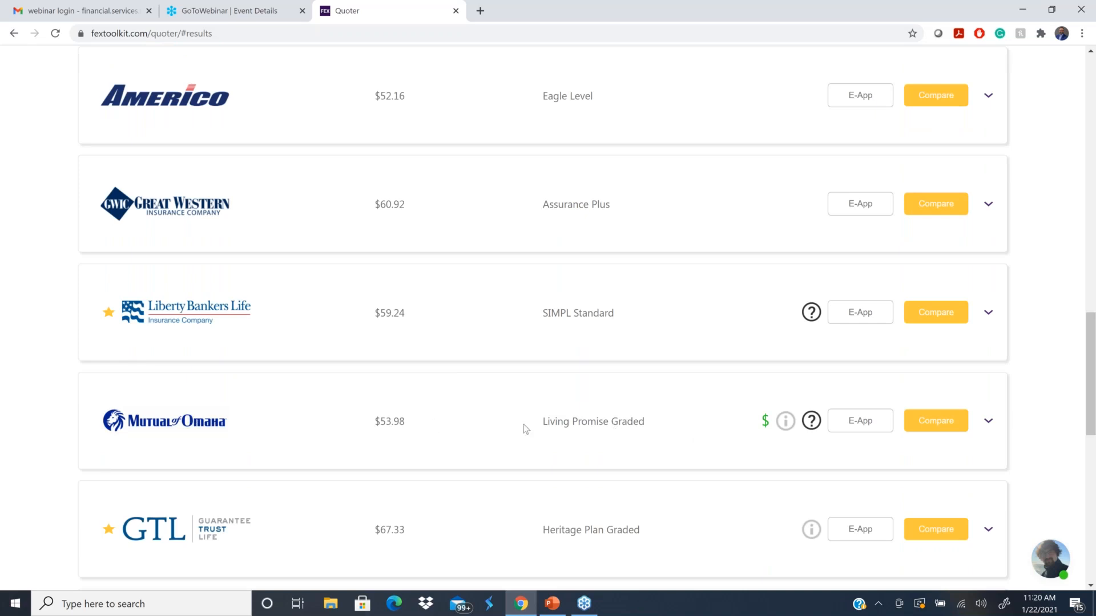
Examine the dollar-sign note for Mutual of Omaha and the reasons for the Liberty Bankers Life and Mutual of Omaha coverage types.
mouse_move(765, 422)
mouse_move(811, 312)
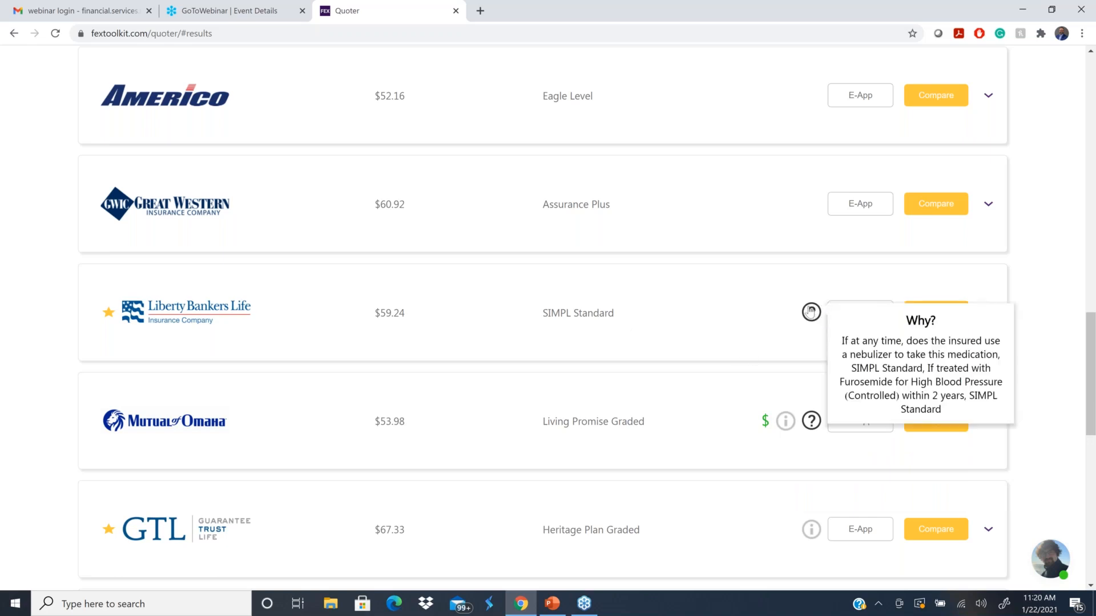
mouse_move(808, 422)
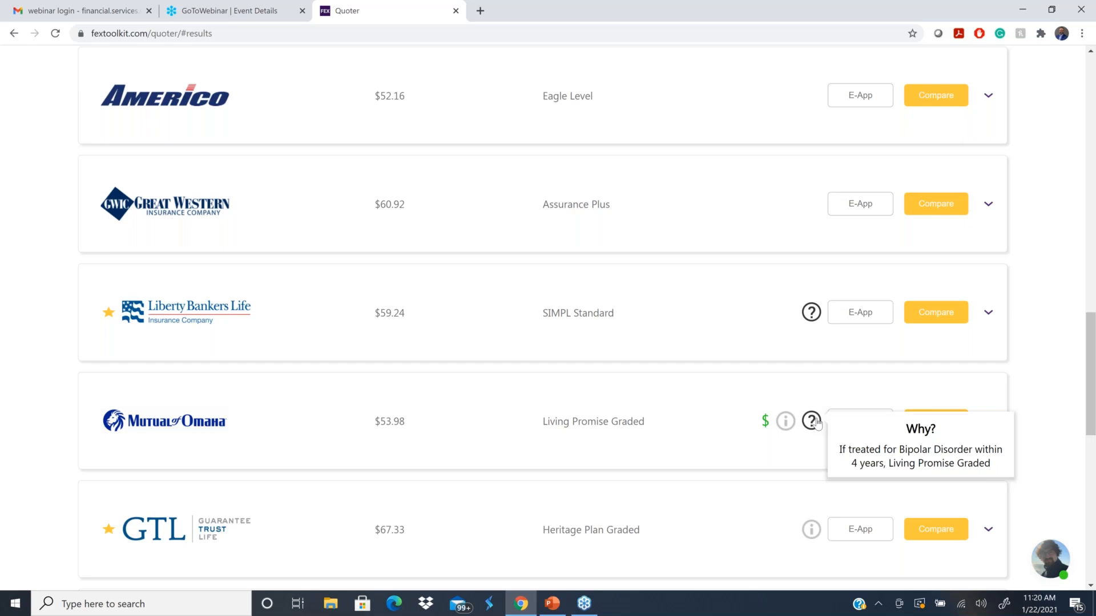
scroll(700, 413, "up", 3)
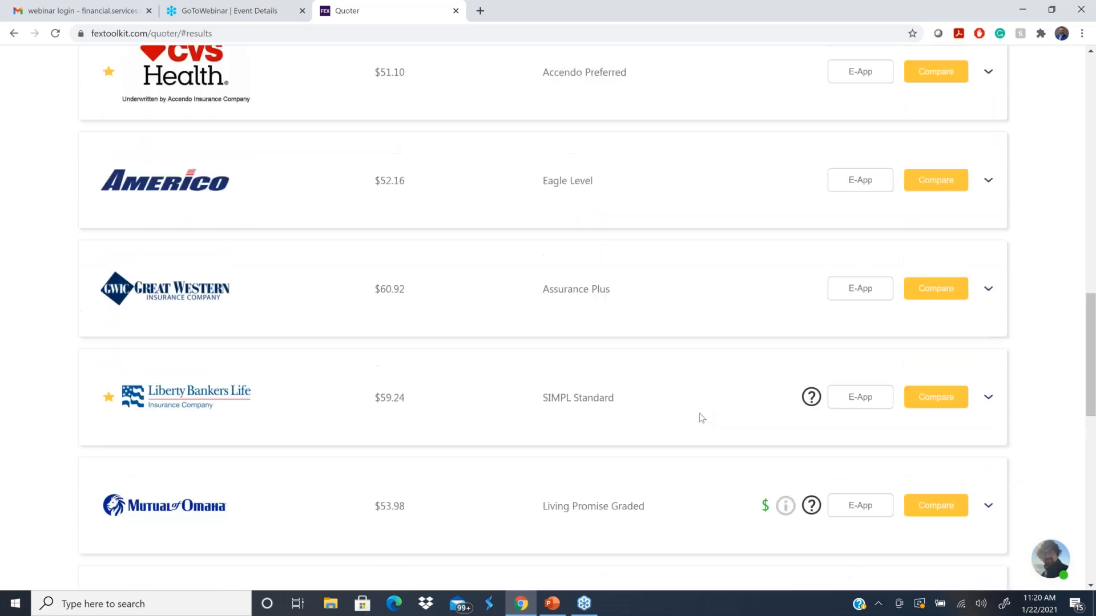
scroll(703, 417, "up", 5)
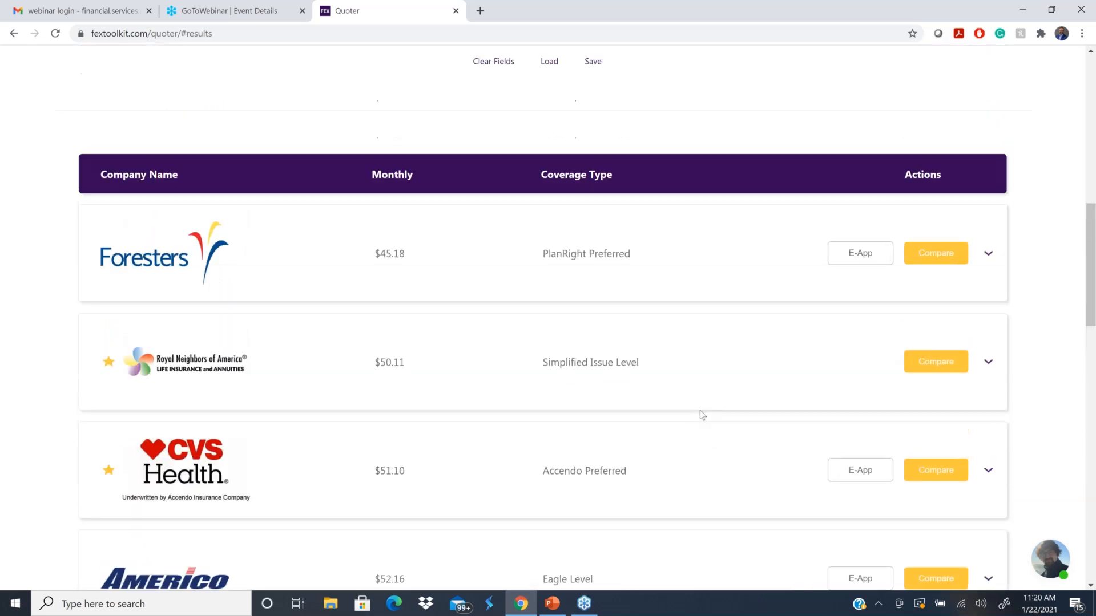
scroll(702, 415, "down", 2)
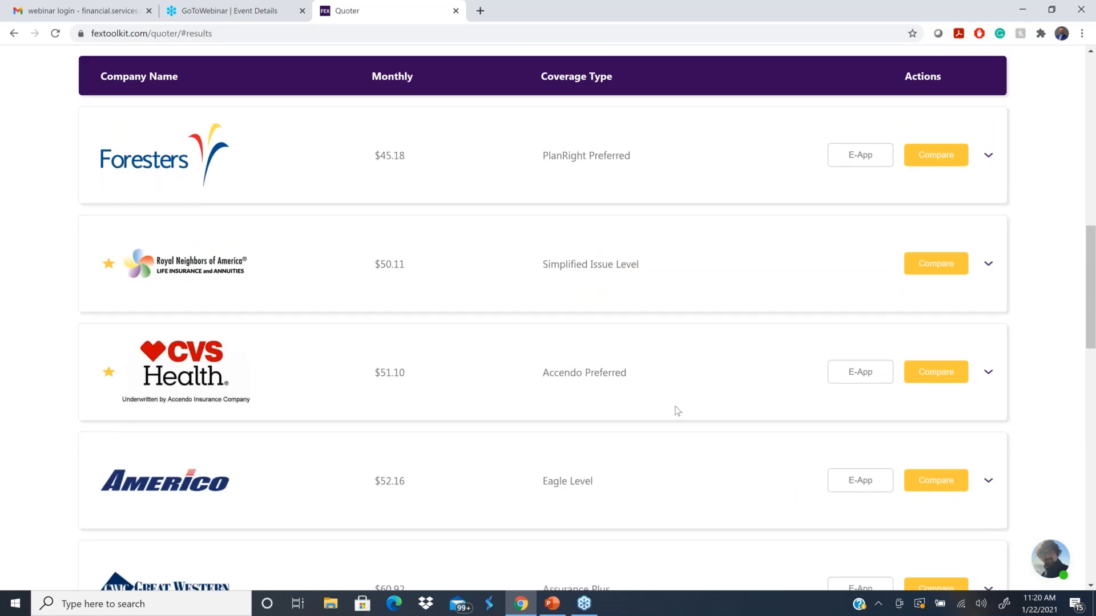
scroll(692, 410, "down", 2)
scroll(693, 409, "down", 6)
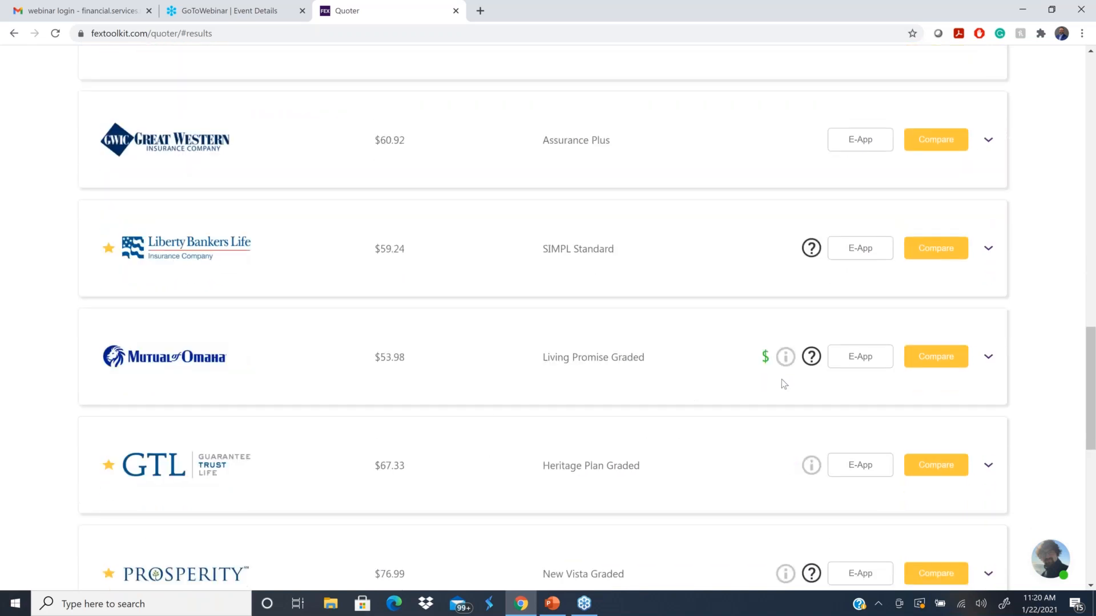
mouse_move(811, 356)
Review the top quotes again along with the client, coverage, and drug and health details entered in the quote form.
scroll(724, 422, "up", 3)
scroll(722, 425, "up", 5)
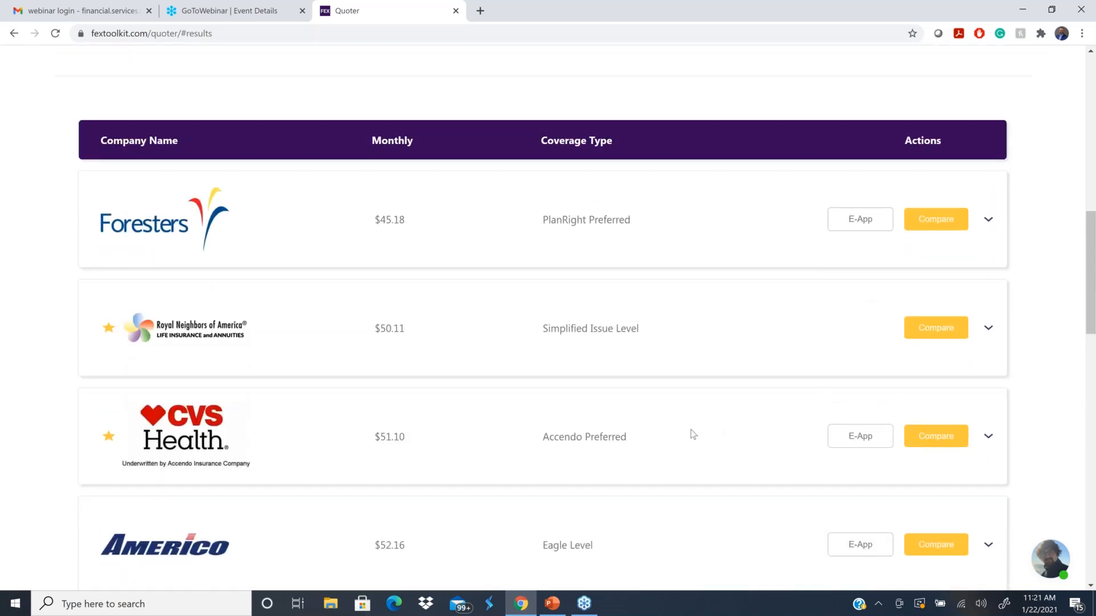
scroll(682, 430, "up", 2)
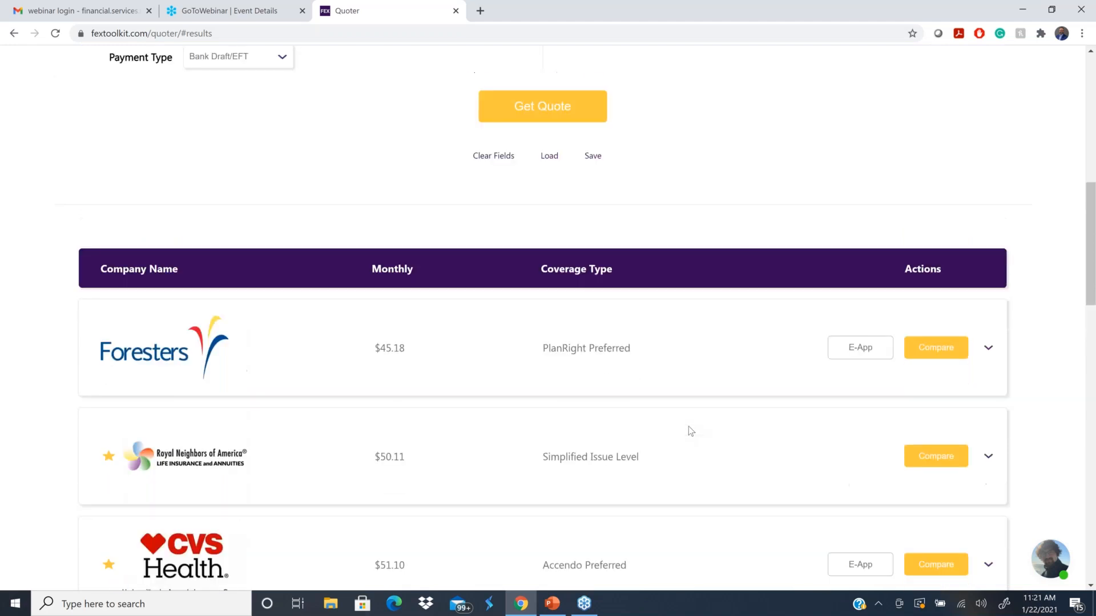
scroll(685, 475, "up", 2)
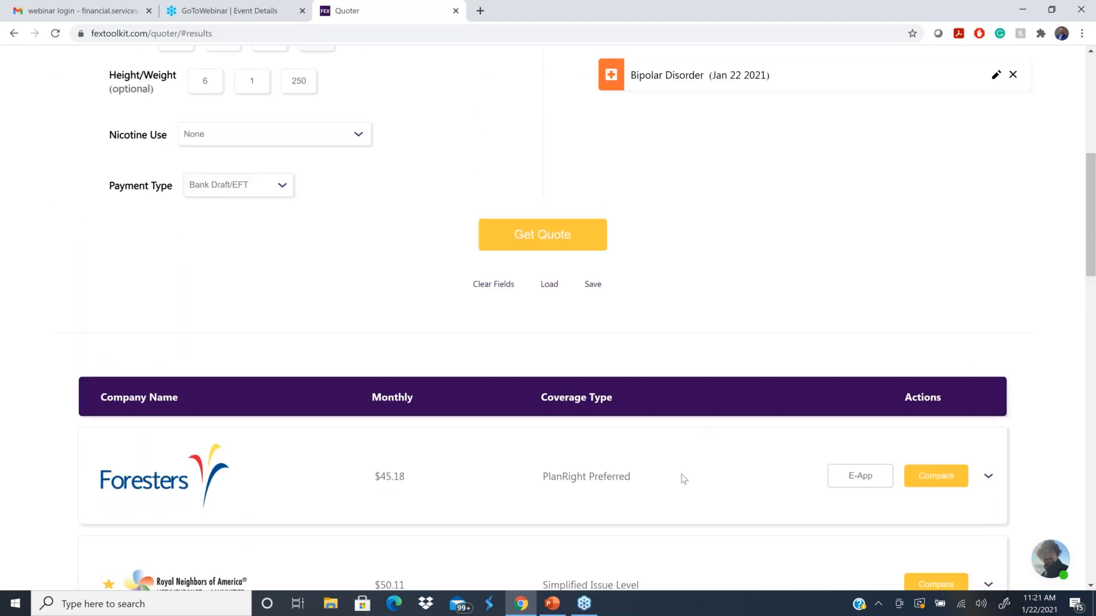
scroll(684, 478, "up", 2)
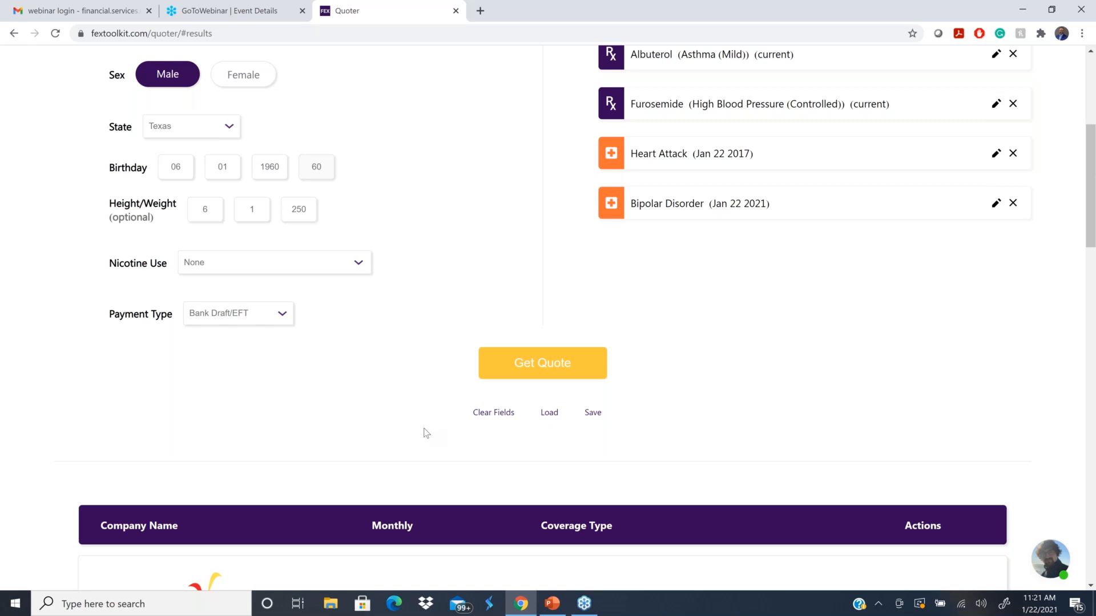
scroll(425, 433, "up", 3)
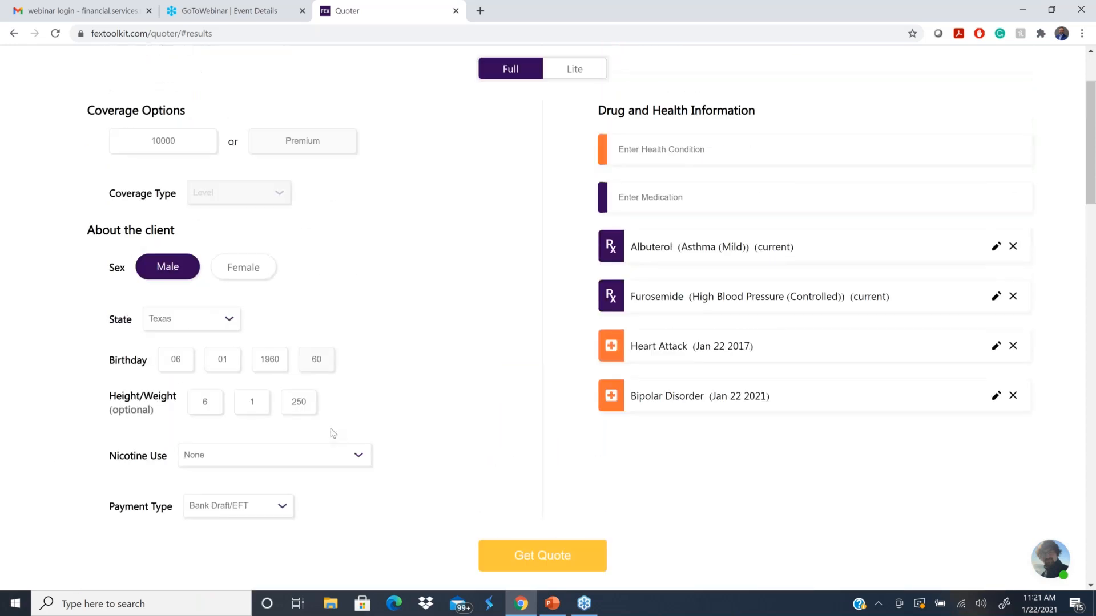
scroll(448, 401, "up", 1)
scroll(450, 396, "up", 1)
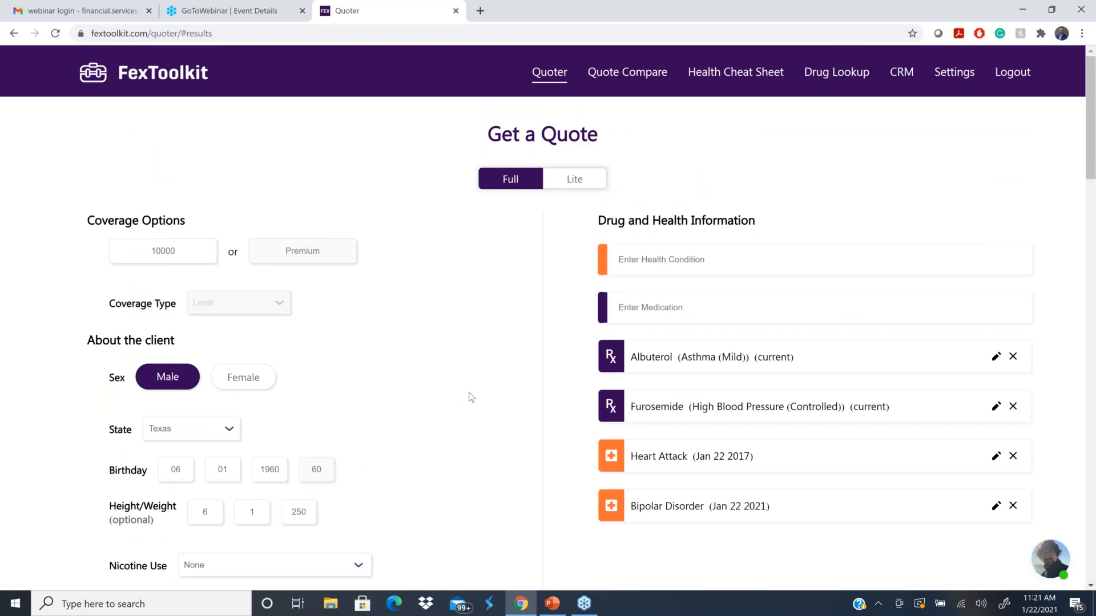
Save the quote to a file and try to open the downloaded fextoolkit-2021-0-22-quoter.json.
scroll(470, 397, "down", 5)
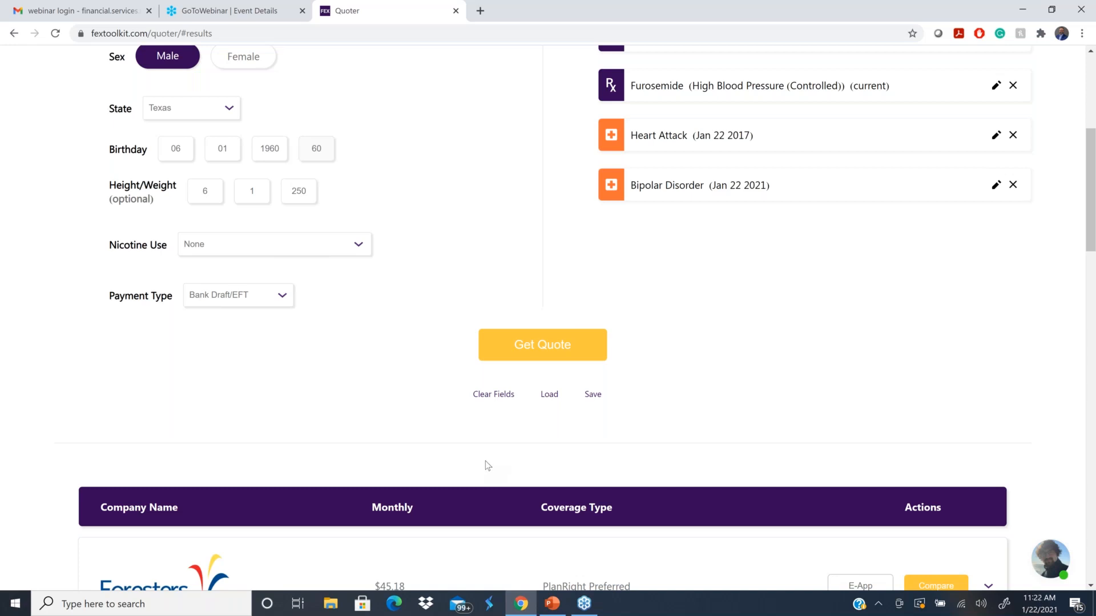
scroll(594, 457, "up", 1)
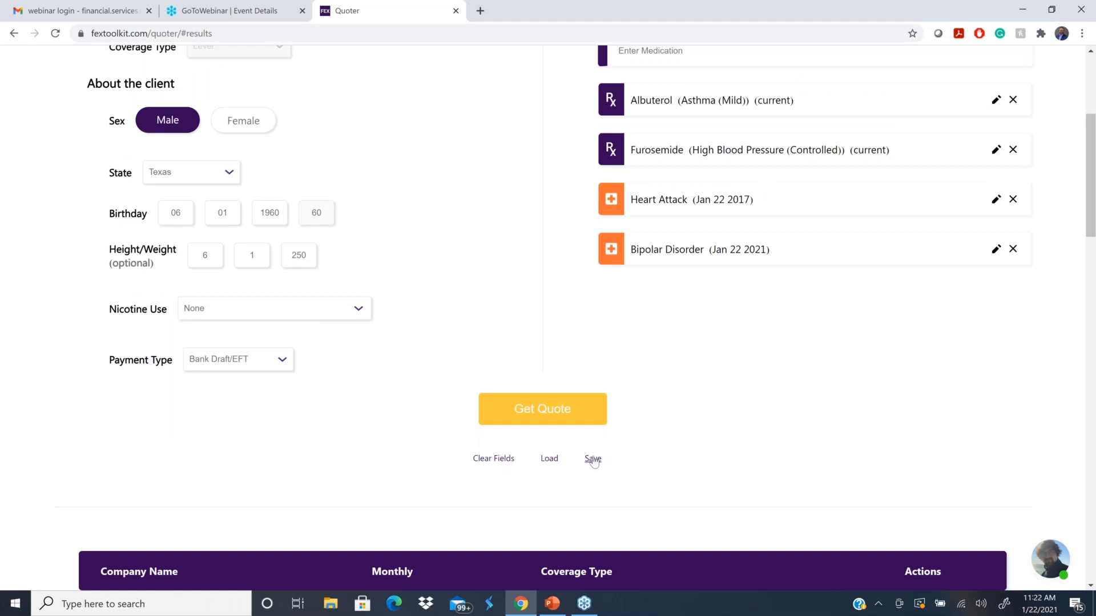
left_click(593, 459)
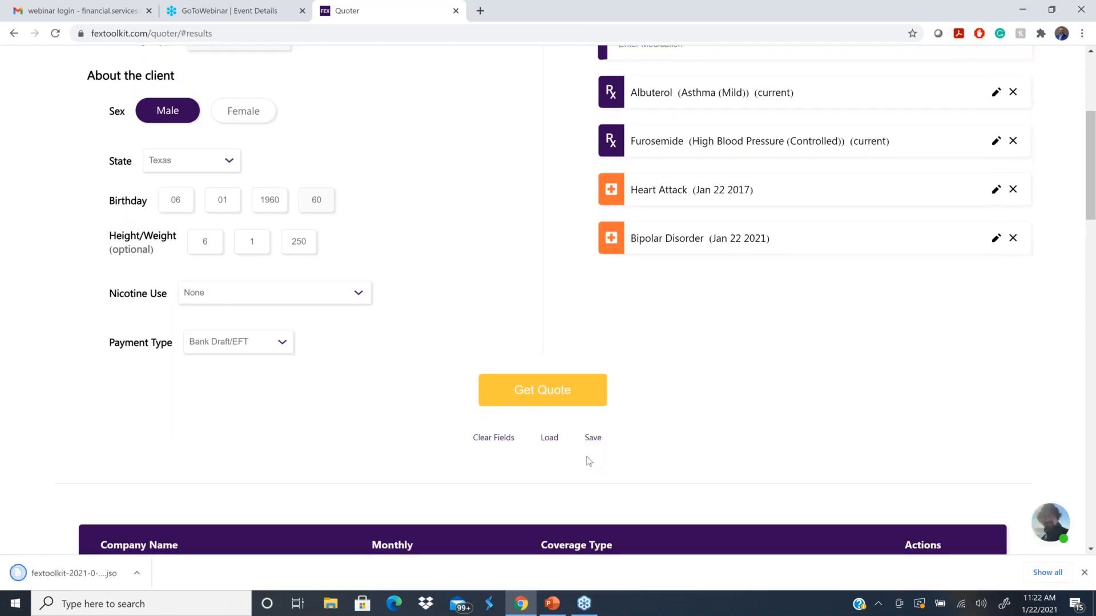
left_click(56, 580)
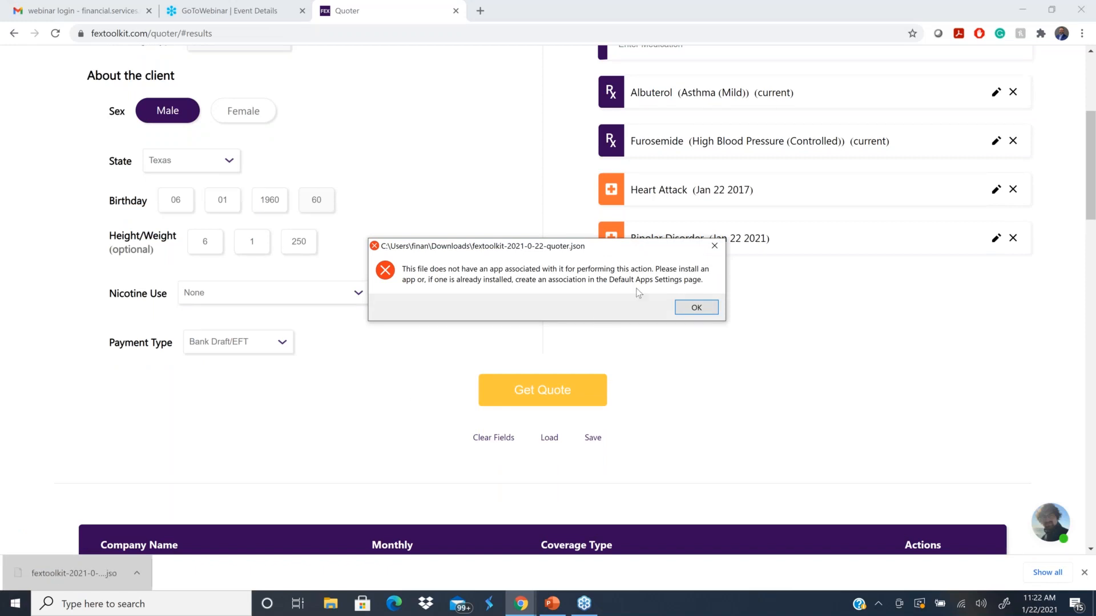
Dismiss the file error and examine the quote form's Clear Fields, Load and Save options along with the quote results below.
left_click(715, 246)
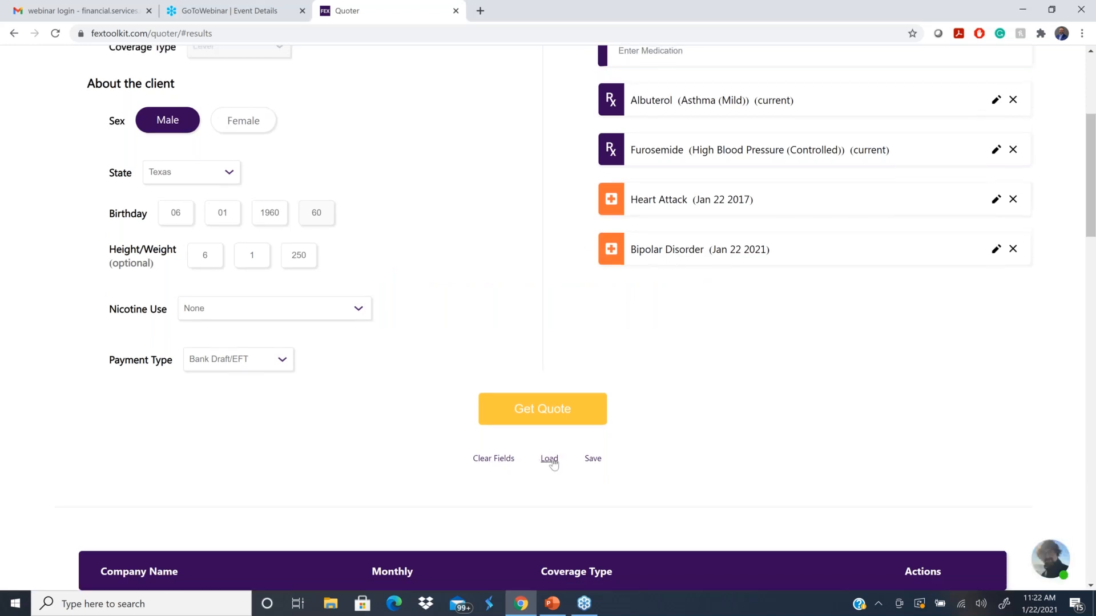
scroll(549, 461, "down", 3)
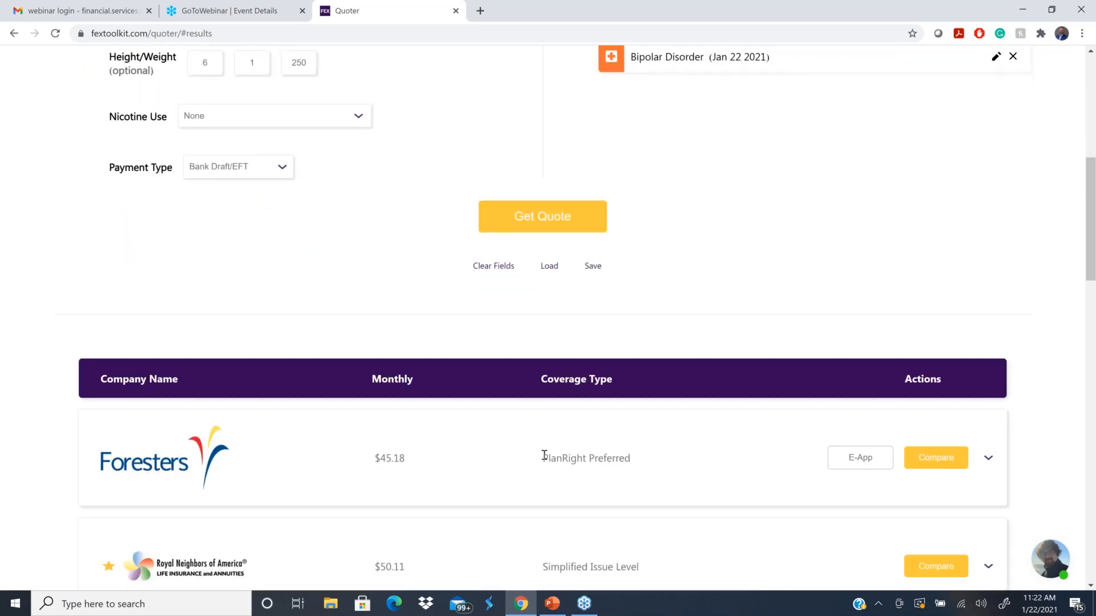
scroll(533, 456, "up", 3)
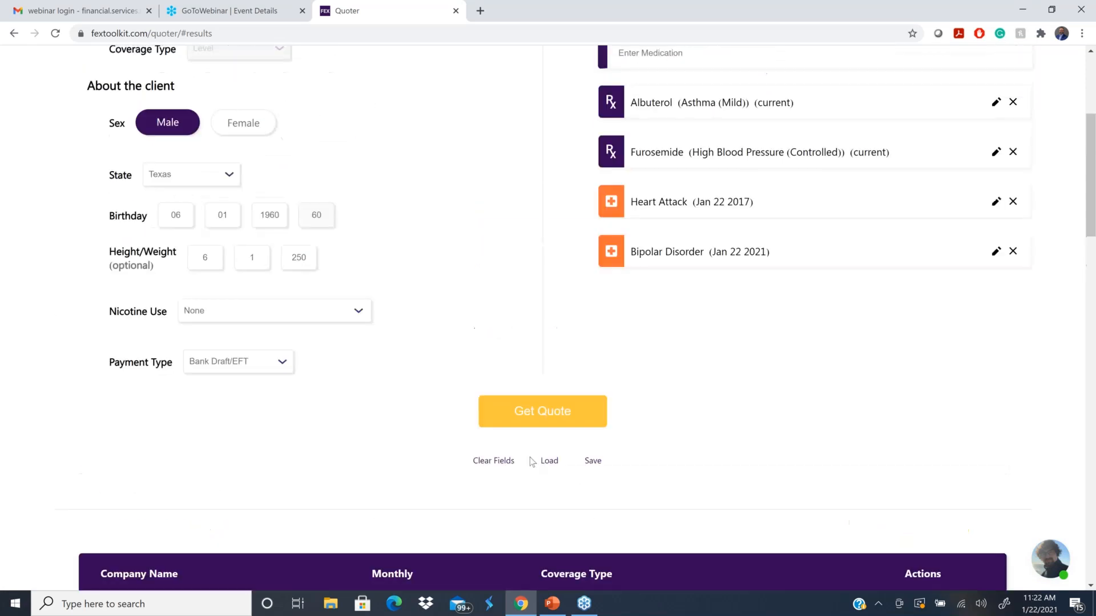
scroll(531, 455, "up", 4)
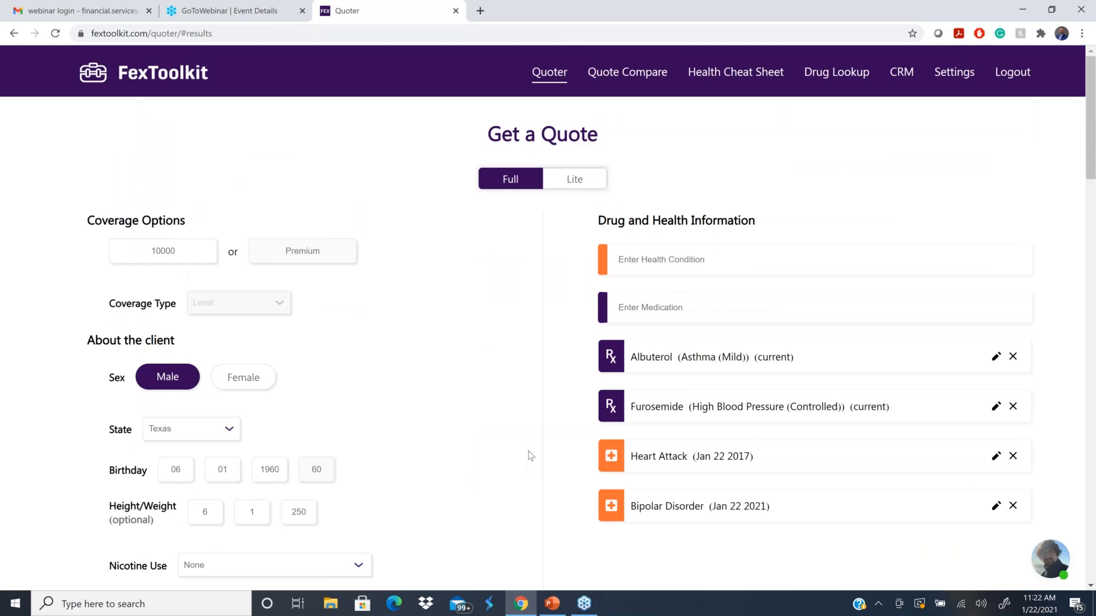
scroll(530, 455, "down", 6)
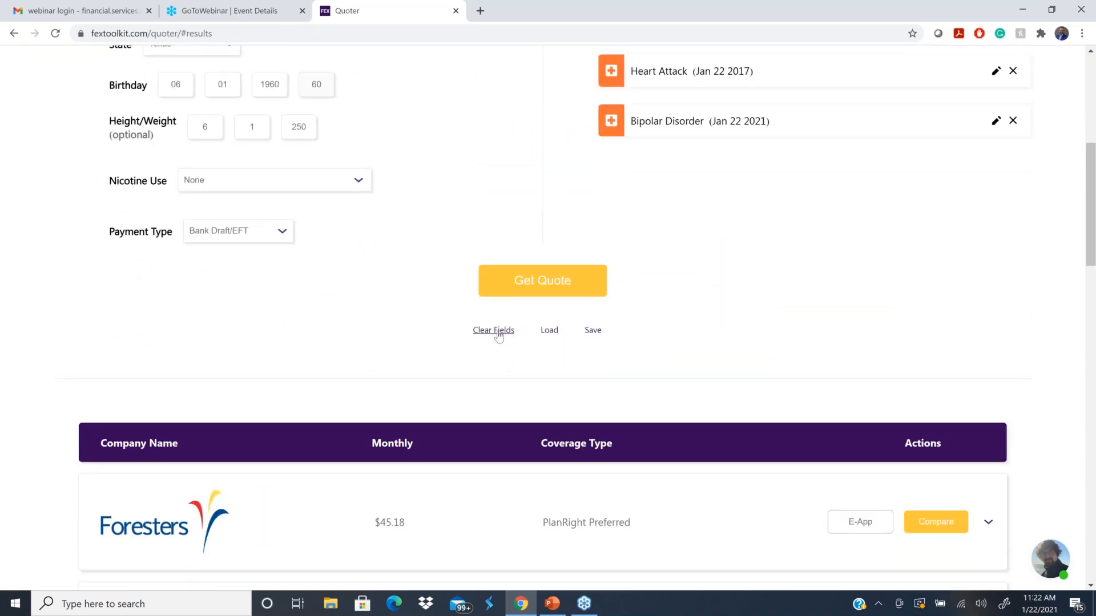
scroll(530, 429, "down", 2)
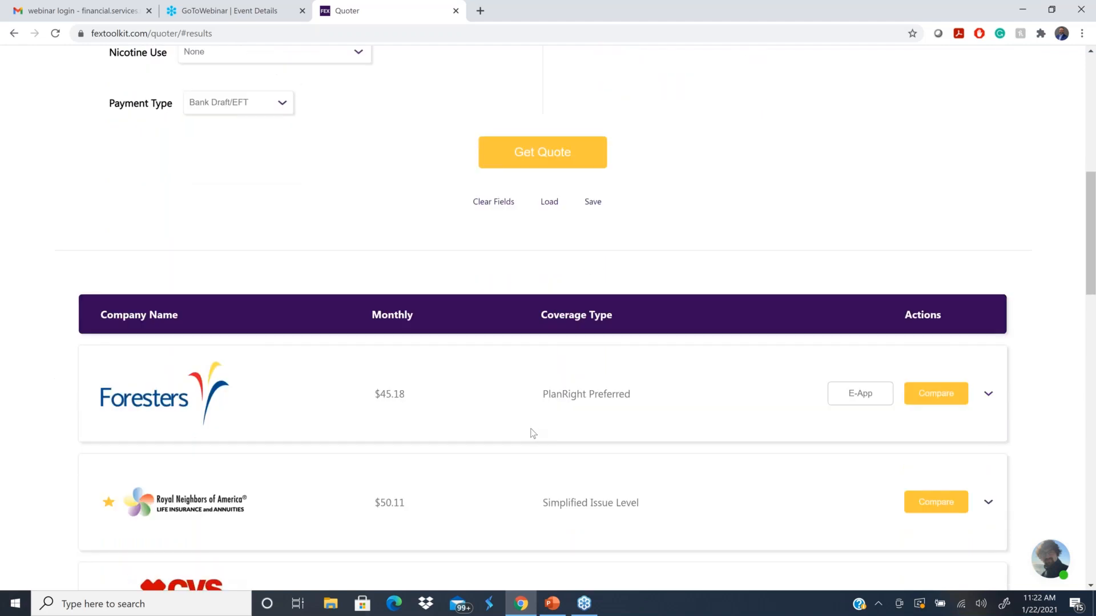
scroll(531, 433, "up", 3)
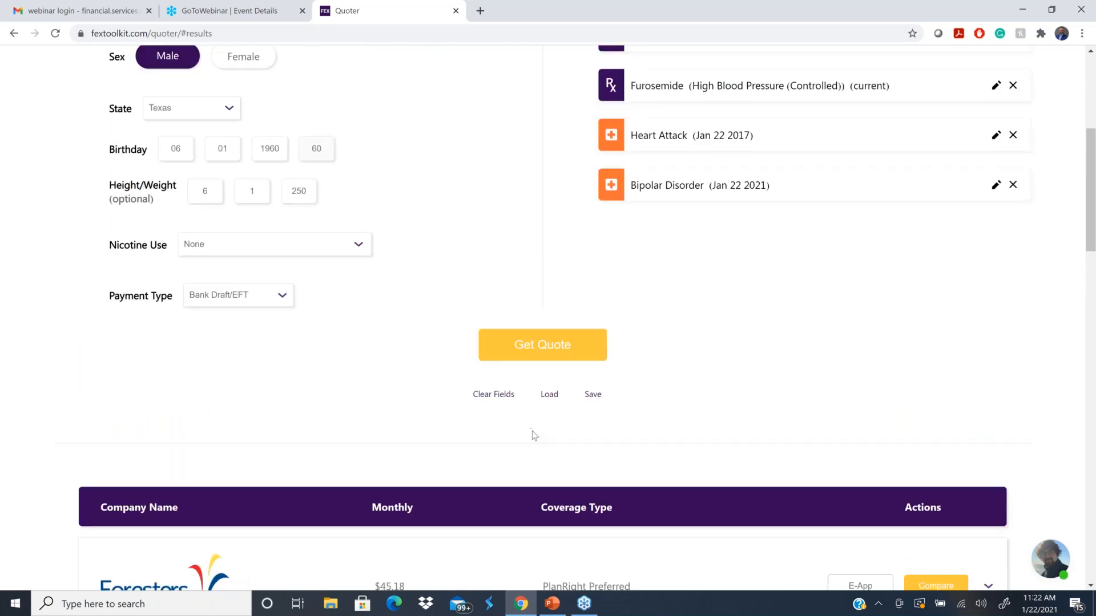
scroll(534, 436, "down", 2)
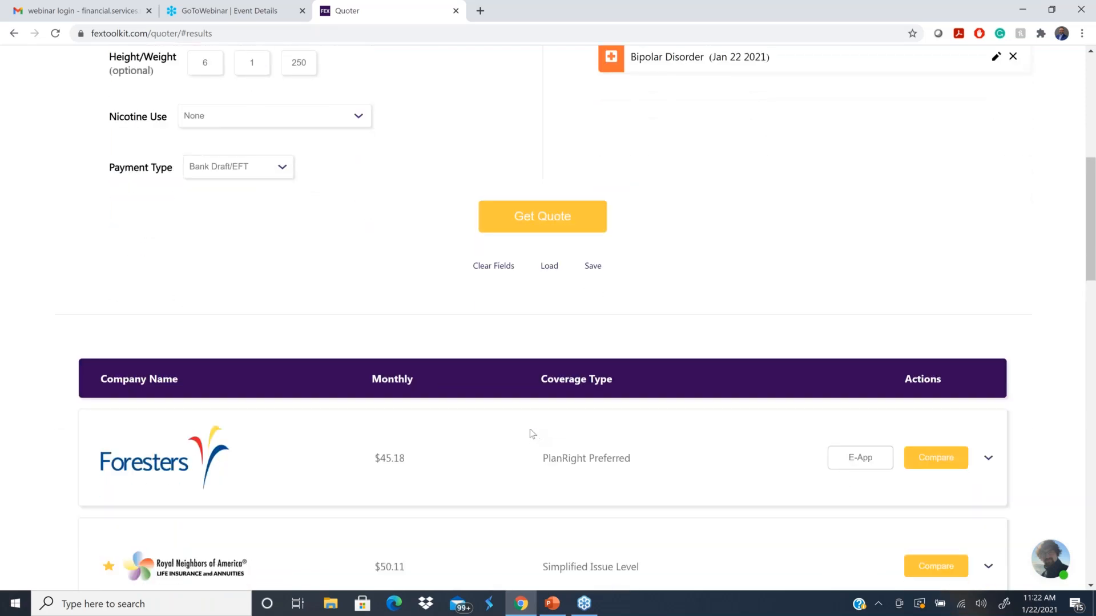
scroll(528, 433, "down", 2)
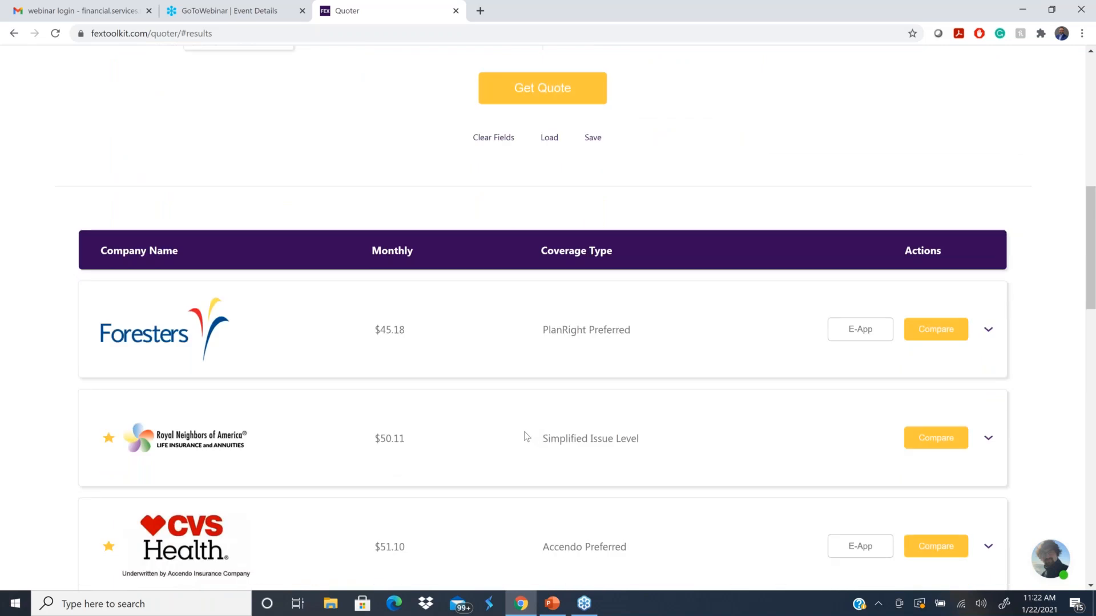
scroll(524, 434, "up", 8)
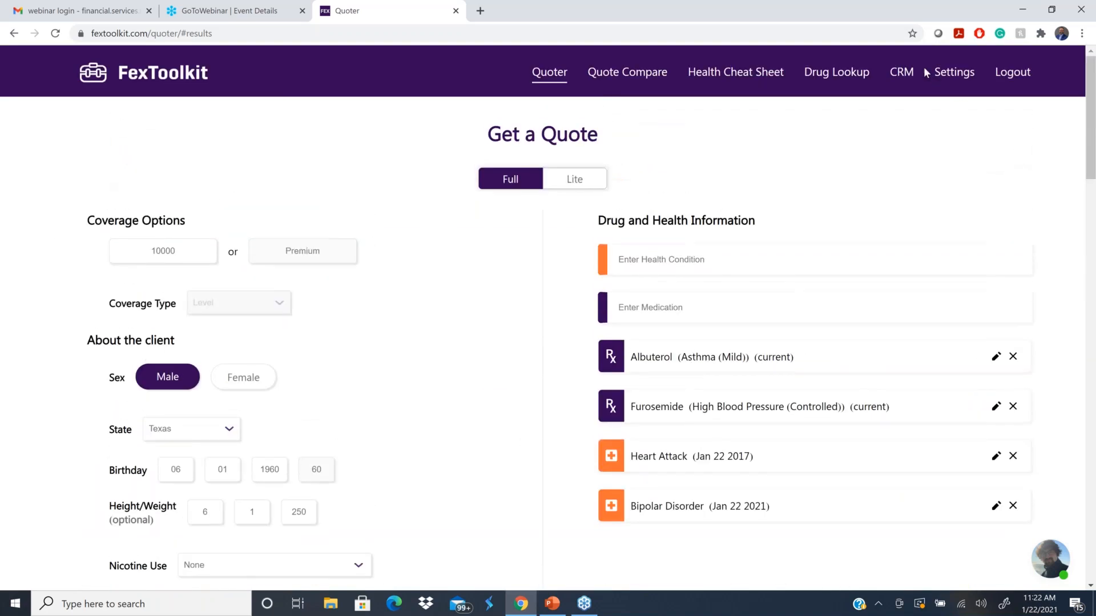
Glance at the CRM dashboard, return to the quote results and view the Foresters PlanRight Preferred quote in Quote Compare.
left_click(900, 75)
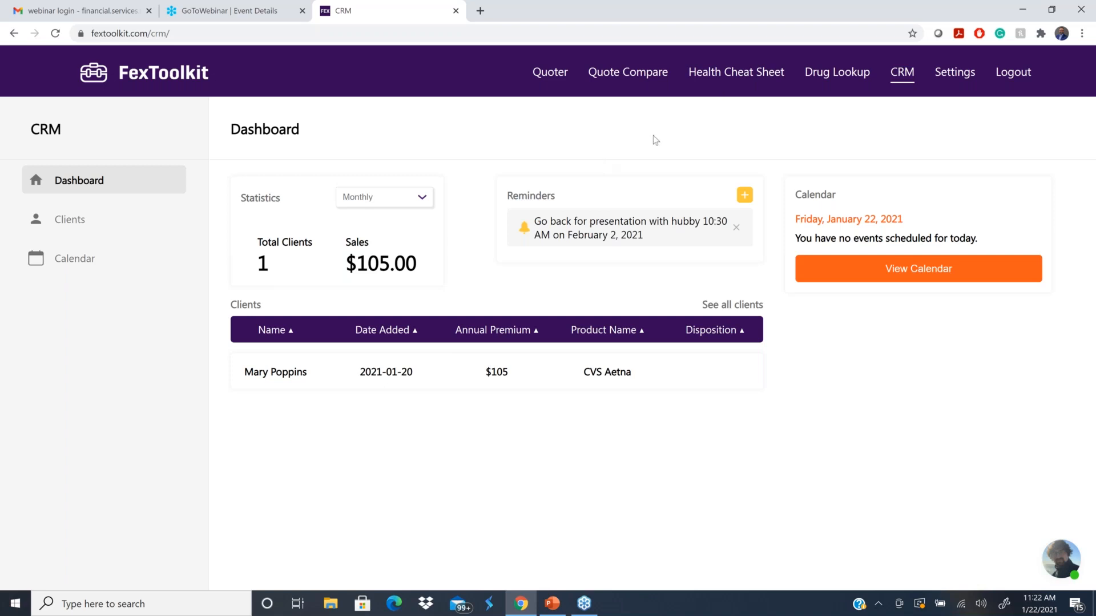
left_click(14, 34)
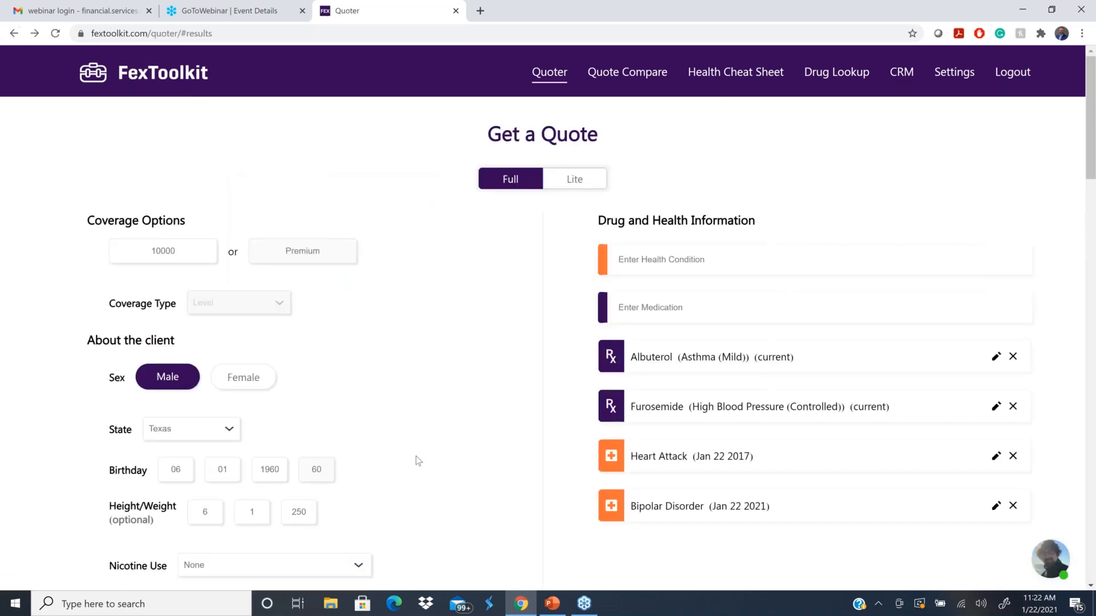
scroll(440, 456, "down", 5)
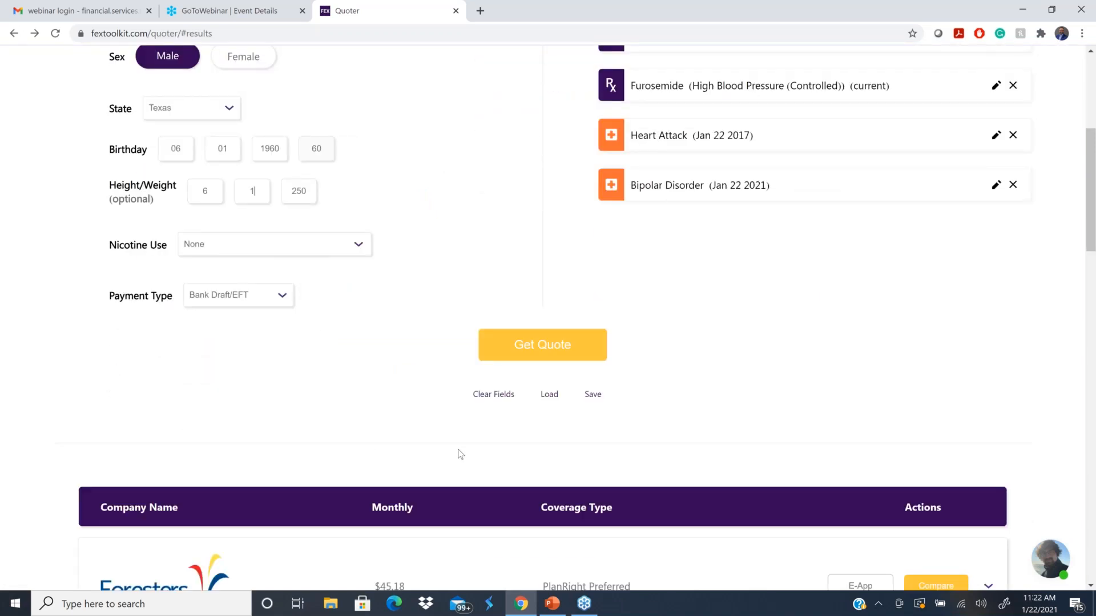
scroll(451, 454, "down", 2)
left_click(936, 462)
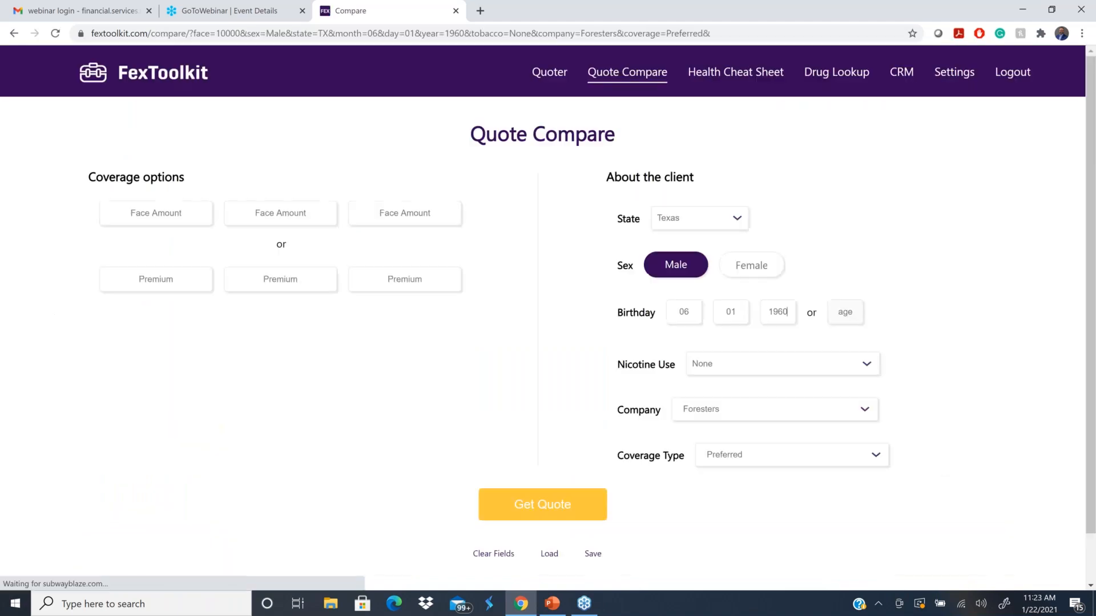
scroll(553, 401, "down", 1)
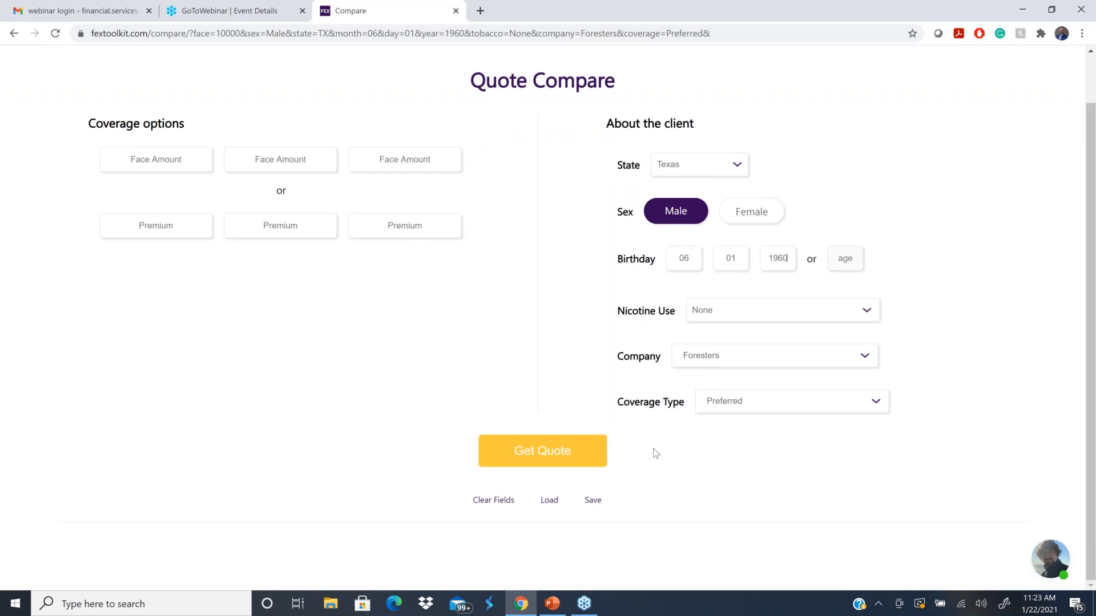
scroll(656, 453, "up", 1)
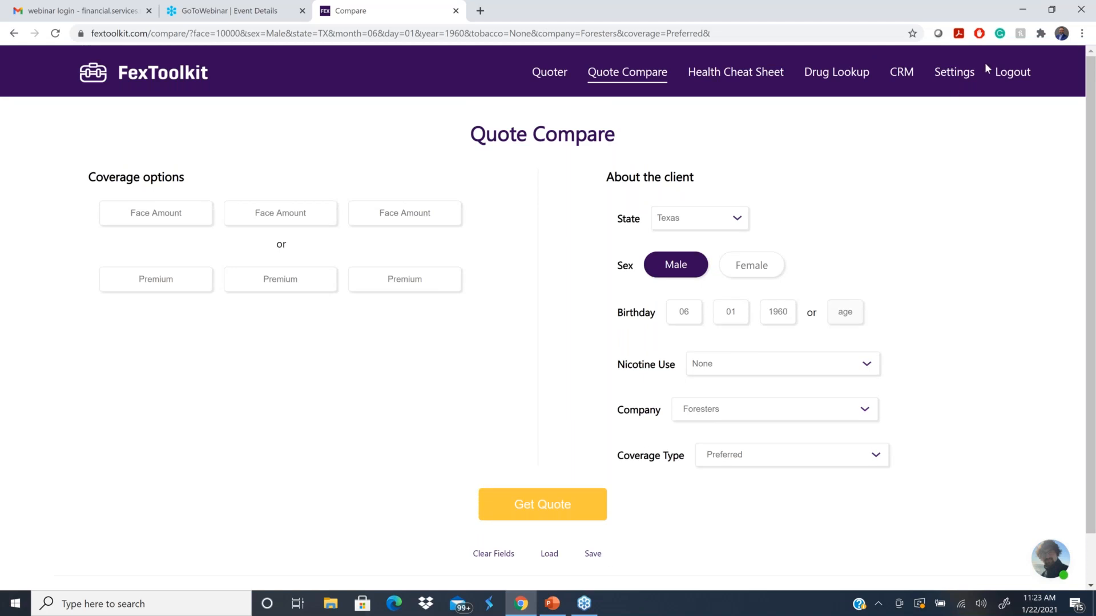
Look over the CRM dashboard and its client list, and return to the Quoter.
left_click(903, 80)
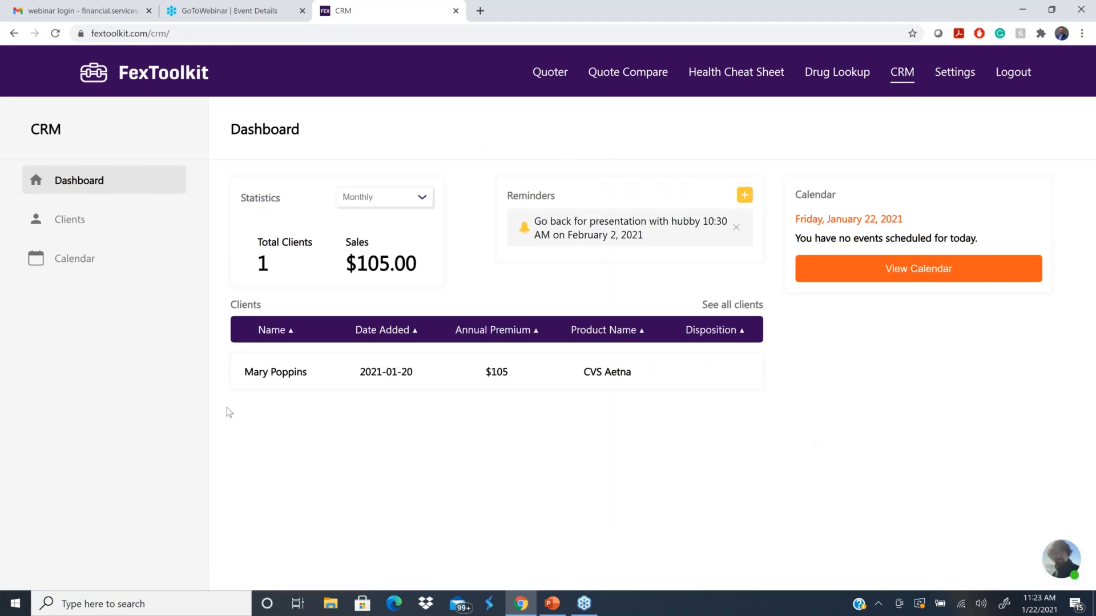
left_click(59, 222)
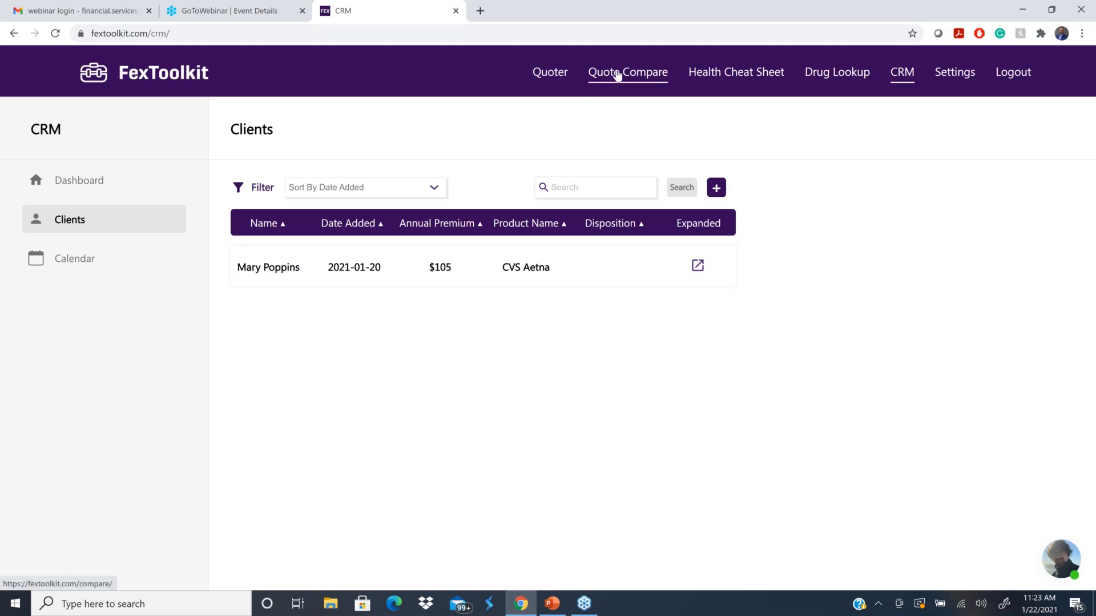
left_click(549, 74)
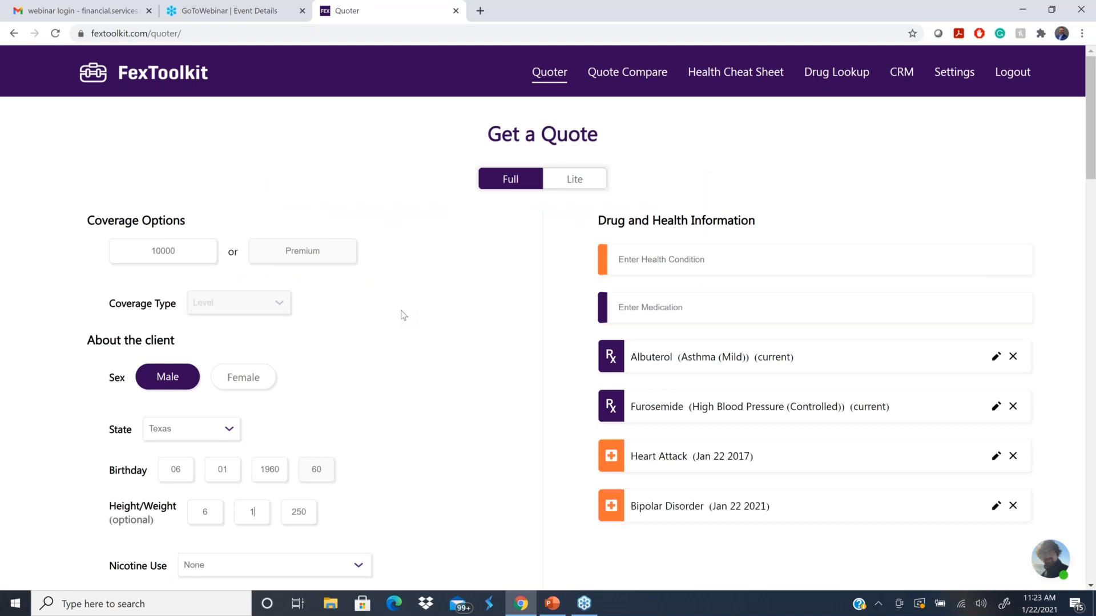
Remove Bipolar Disorder, Heart Attack, Furosemide and Albuterol from the client's drug and health information.
scroll(404, 315, "down", 1)
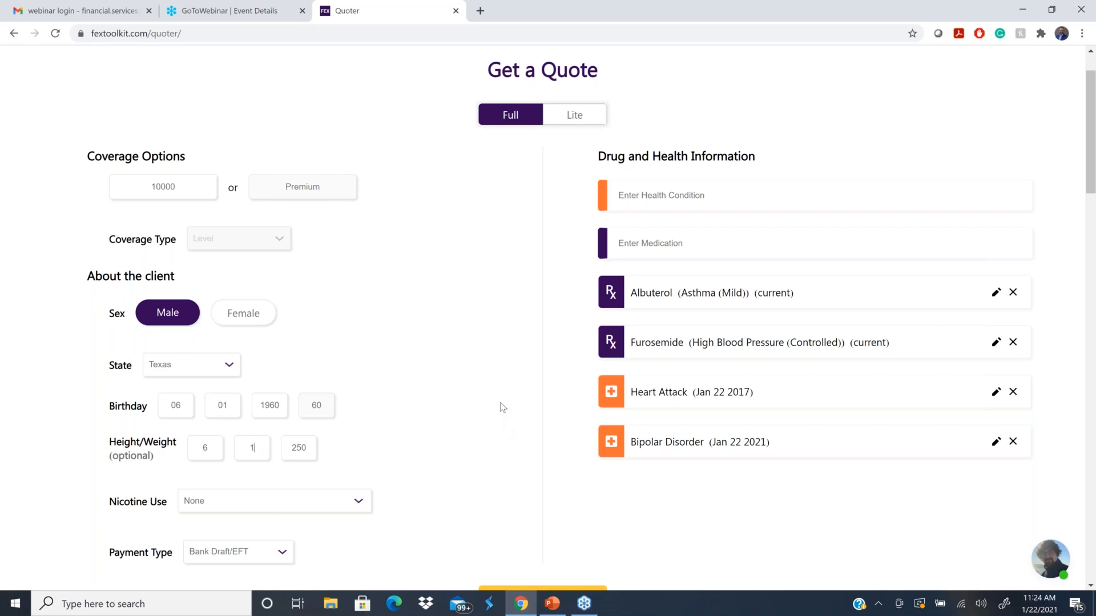
scroll(503, 407, "down", 3)
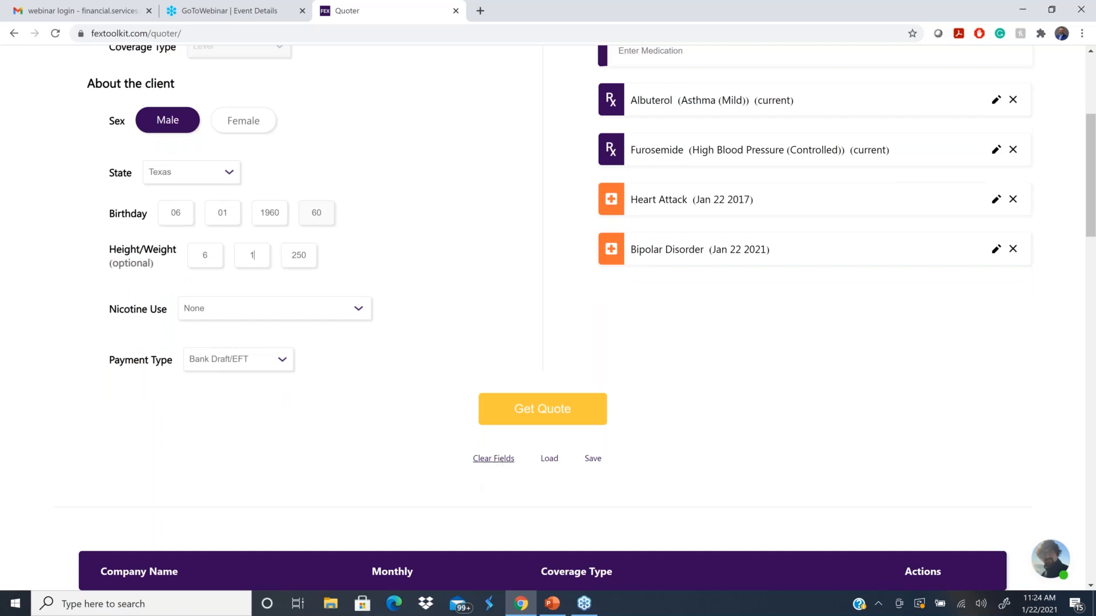
scroll(1010, 440, "up", 2)
left_click(1013, 378)
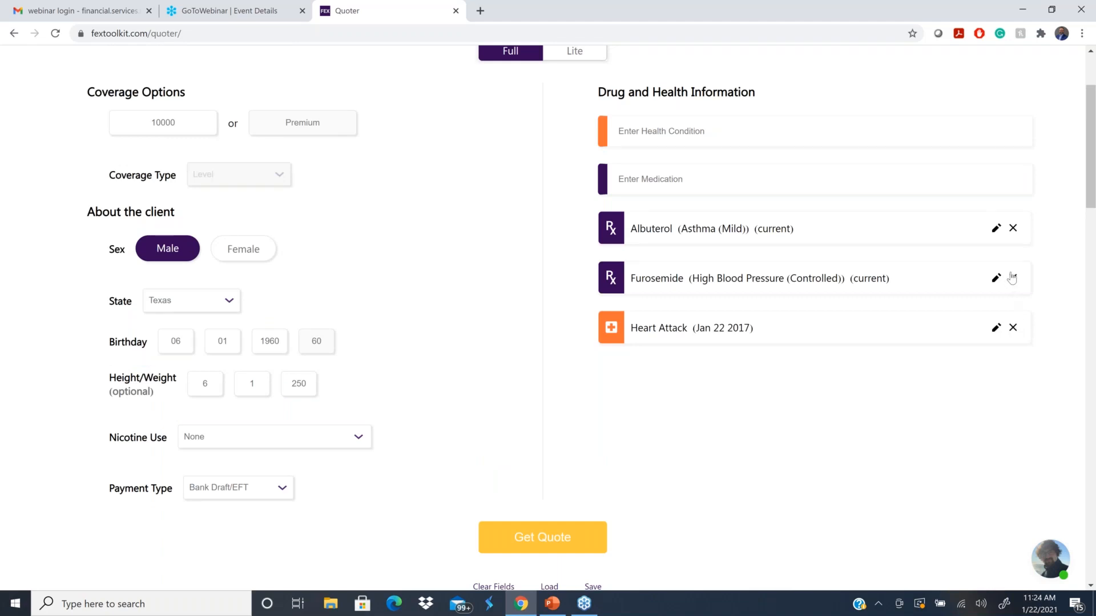
left_click(1013, 328)
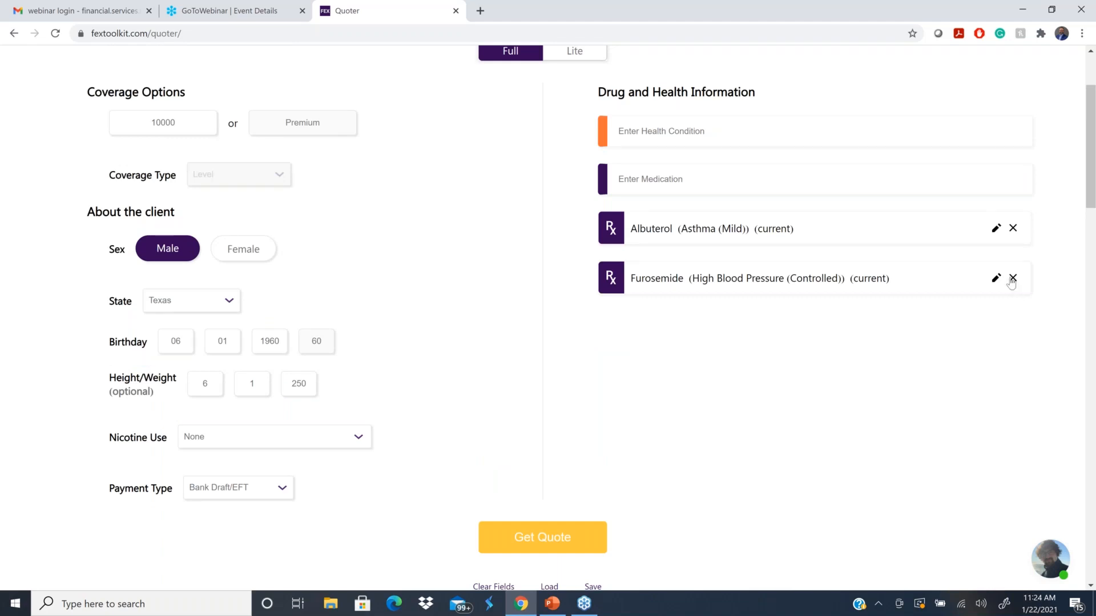
left_click(1012, 278)
left_click(1014, 229)
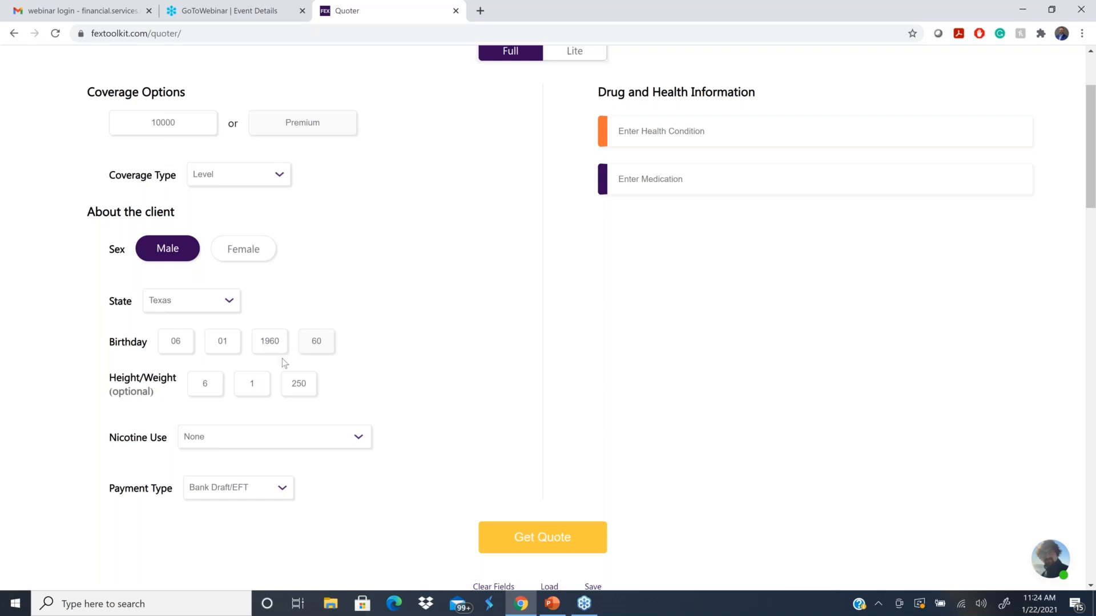
Change the client's birth year to make the client 65 years old.
key("BackSpace")
key("BackSpace")
type("55")
scroll(422, 343, "up", 3)
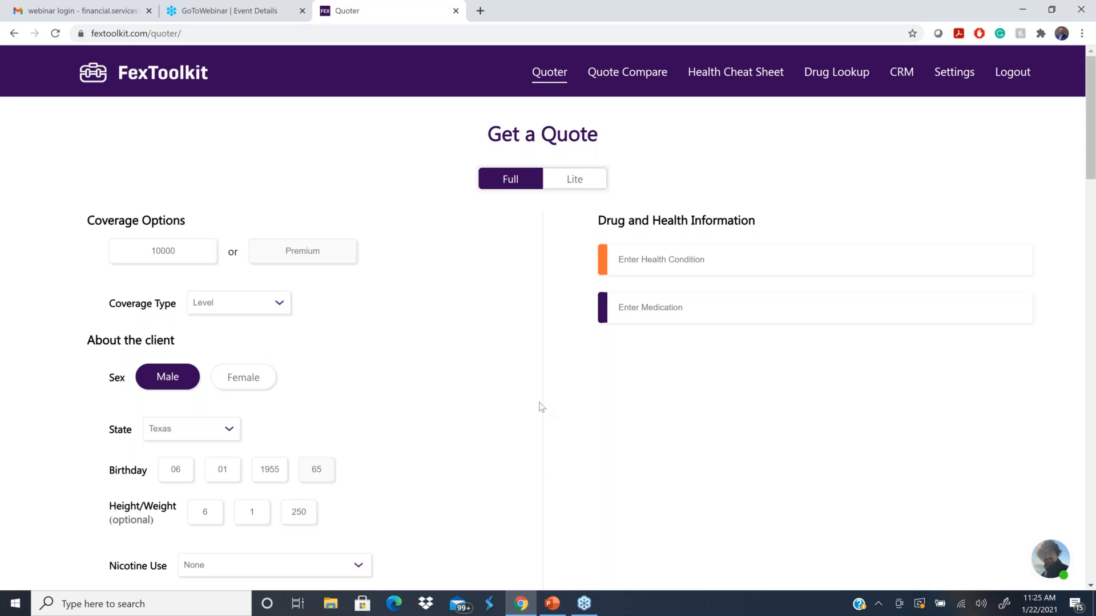
Add Diabetic Neuropathy with last treatment on Jan 22 2021, first diagnosed at age 35, and answer No to unemployed or disabled.
left_click(635, 261)
type("diab")
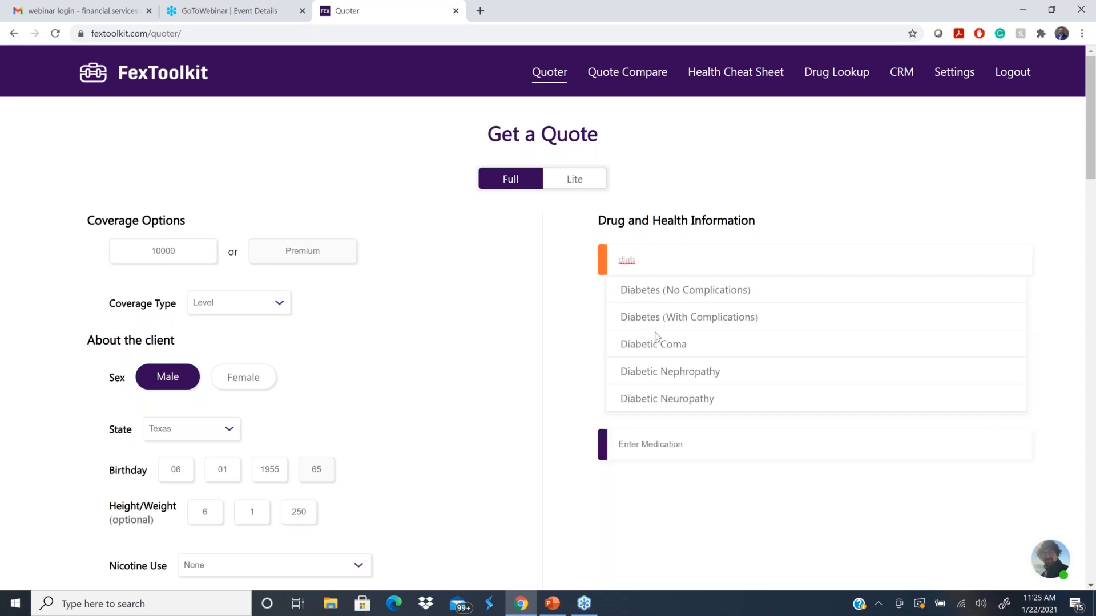
left_click(641, 402)
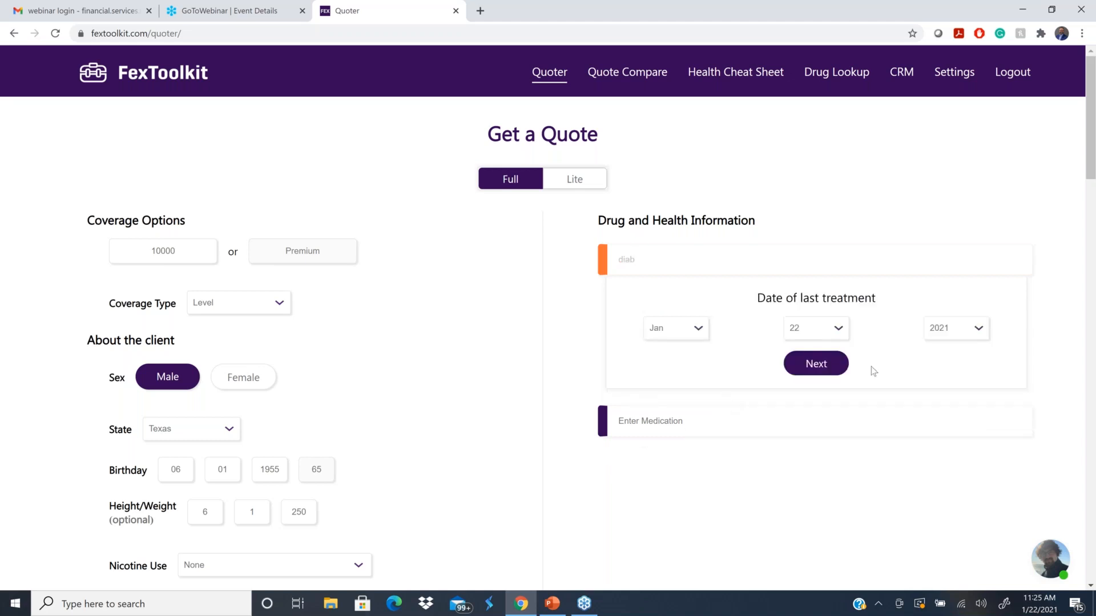
left_click(811, 366)
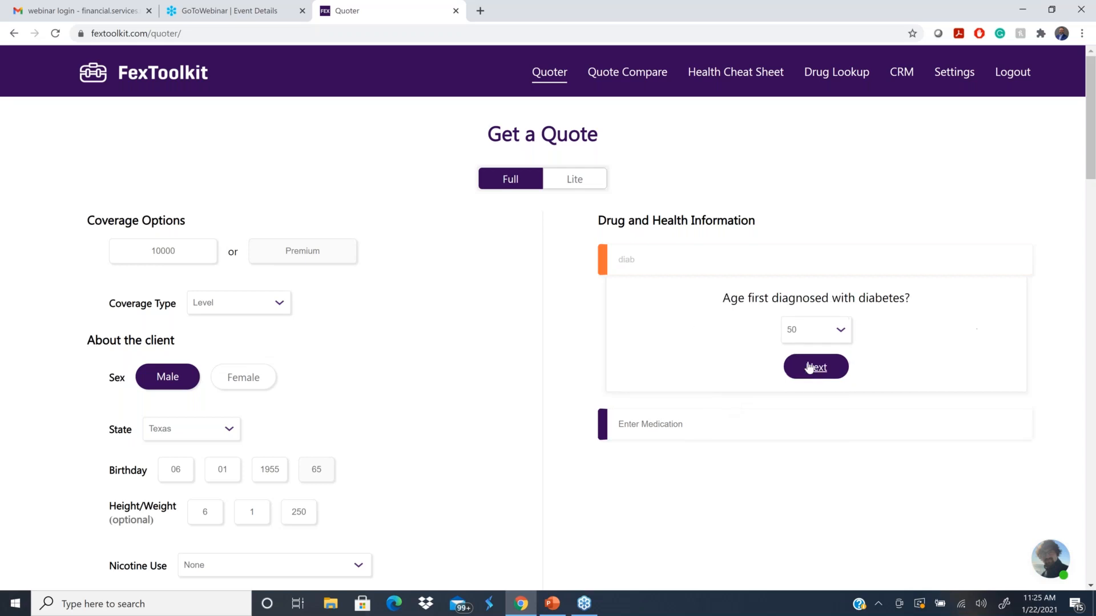
left_click(840, 334)
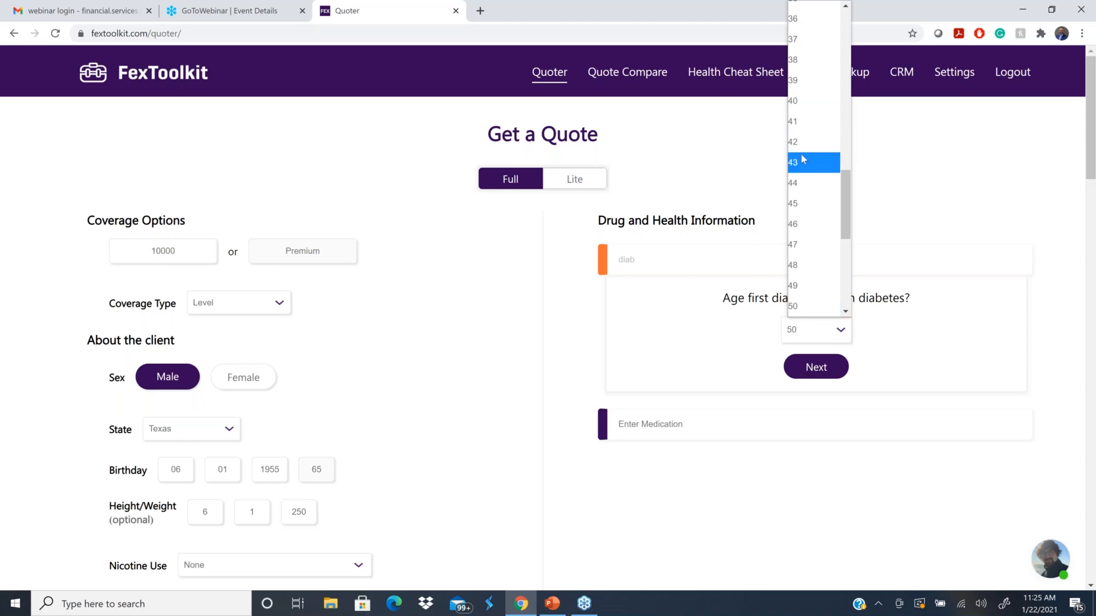
scroll(802, 163, "up", 5)
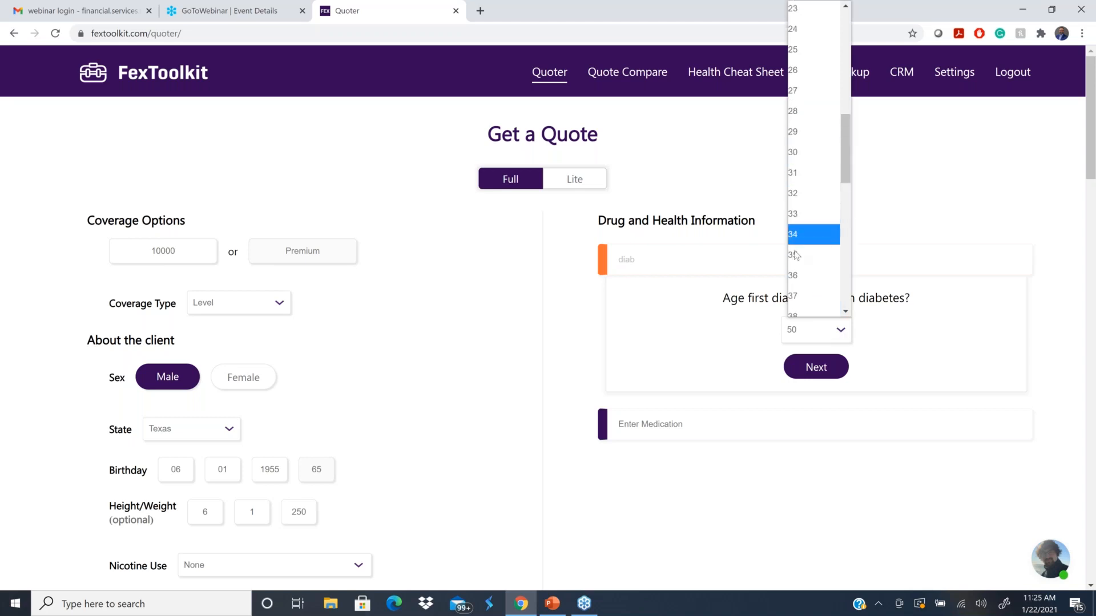
left_click(797, 256)
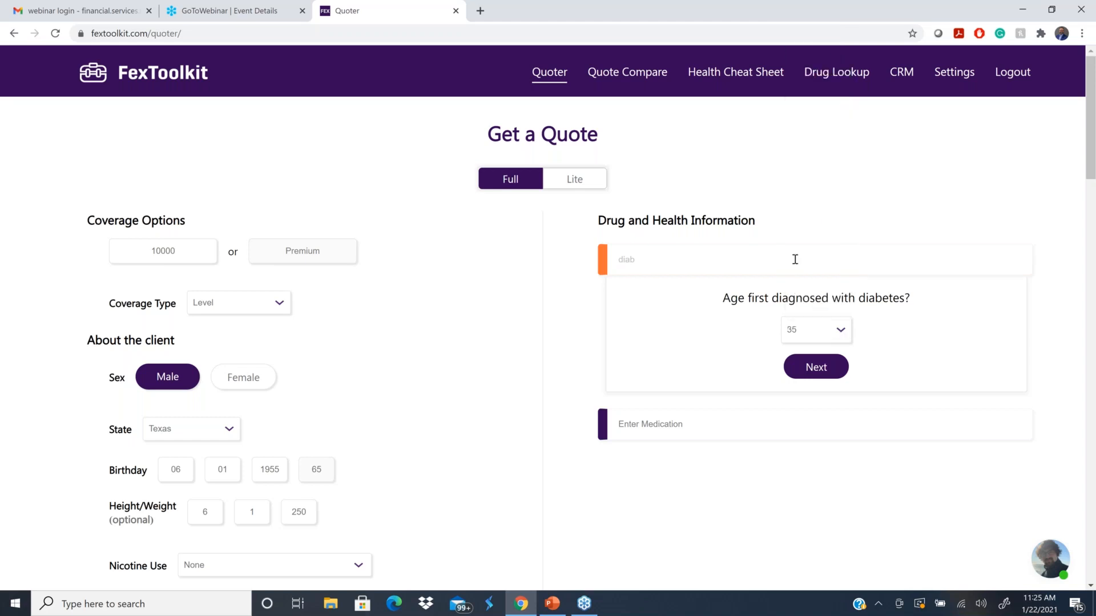
left_click(816, 369)
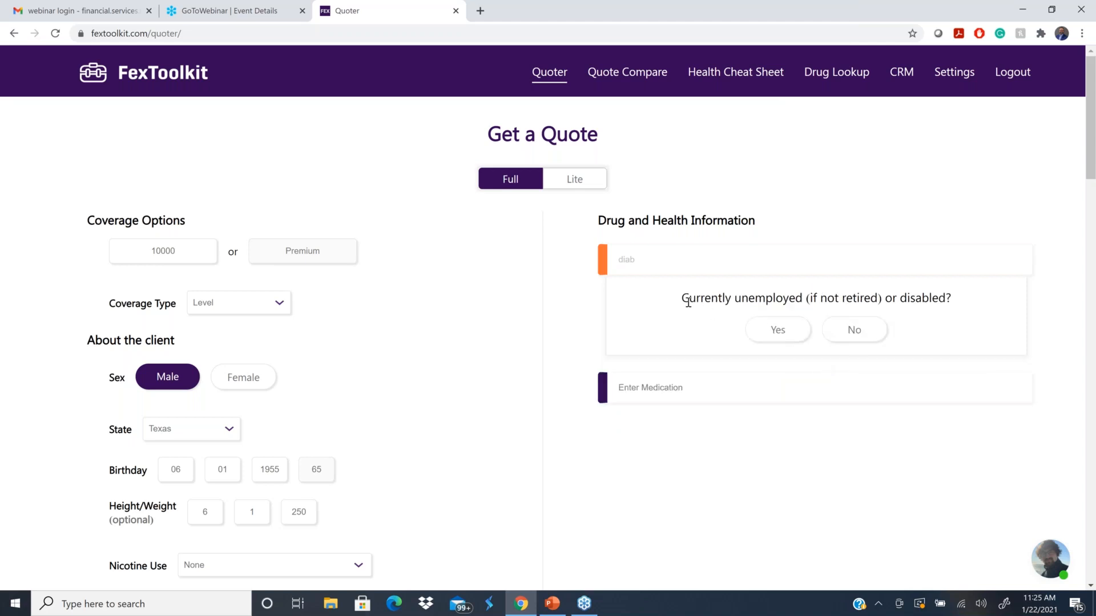
left_click(855, 331)
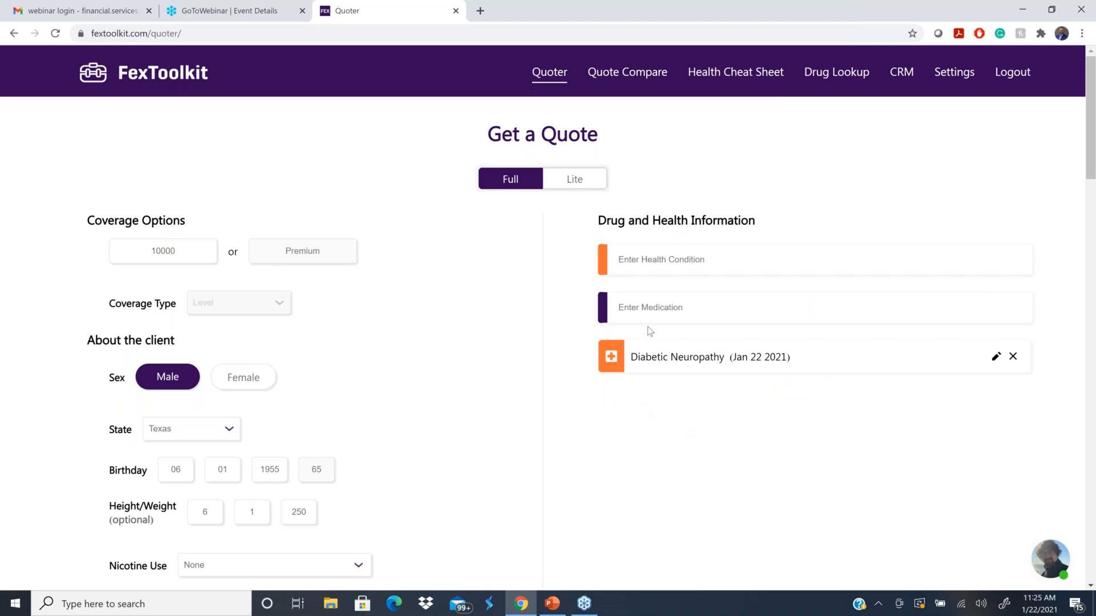
Add COPD with last treatment on Jan 22 2021, diagnosis on Jan 22 2015, and answer No to nebulizer use.
left_click(632, 260)
type("copd")
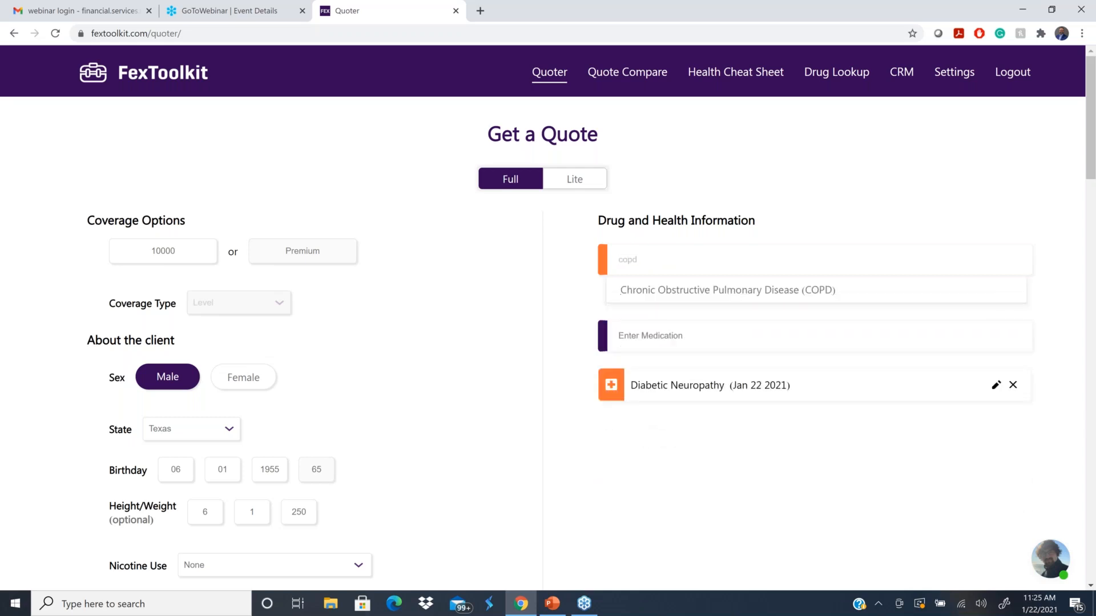
left_click(639, 290)
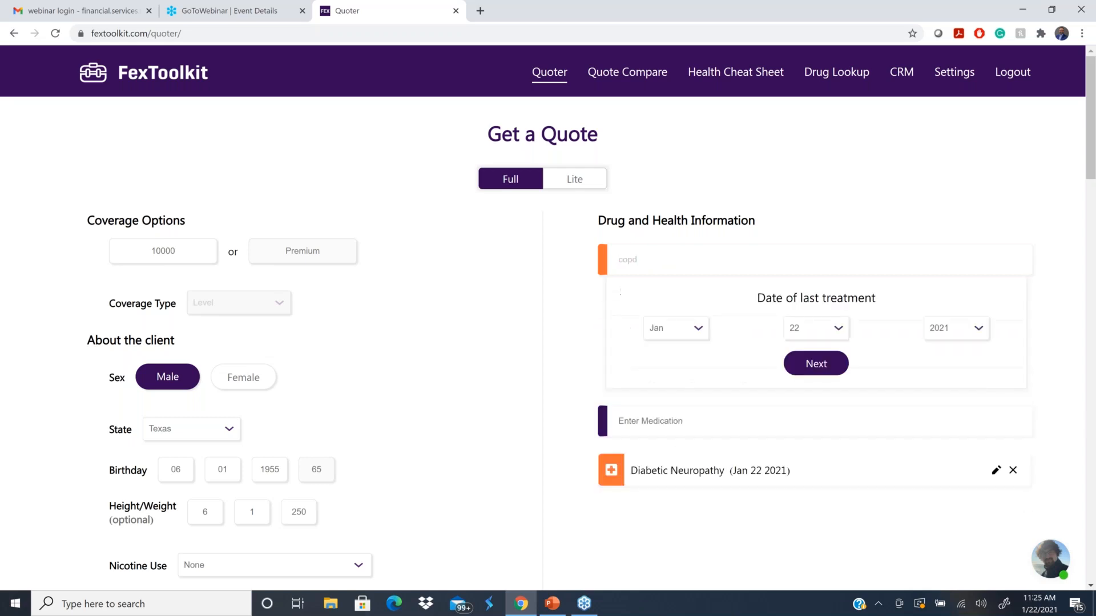
left_click(811, 370)
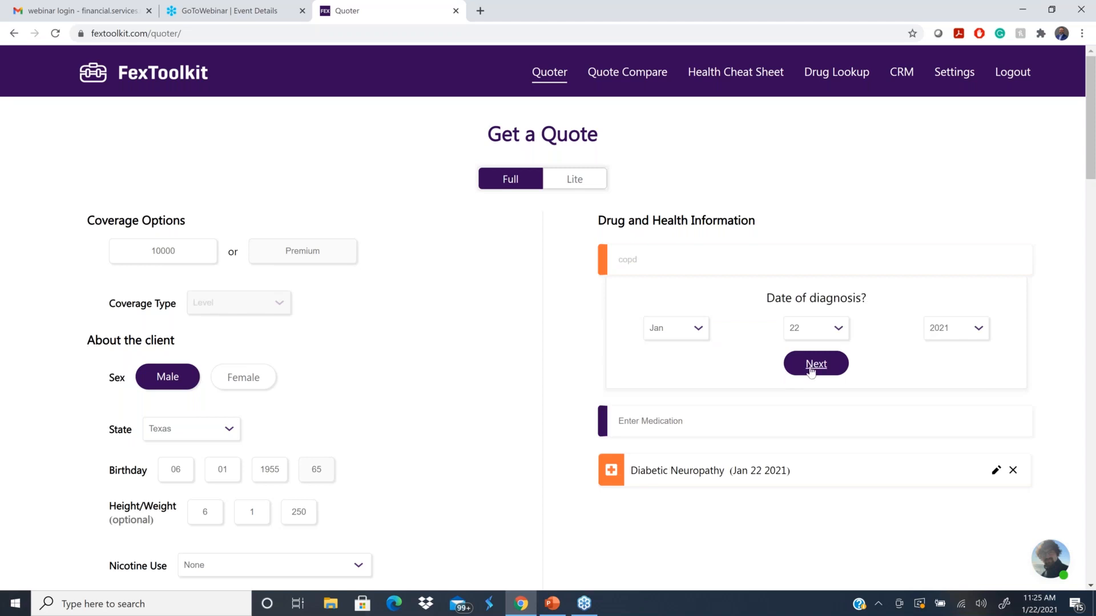
left_click(977, 334)
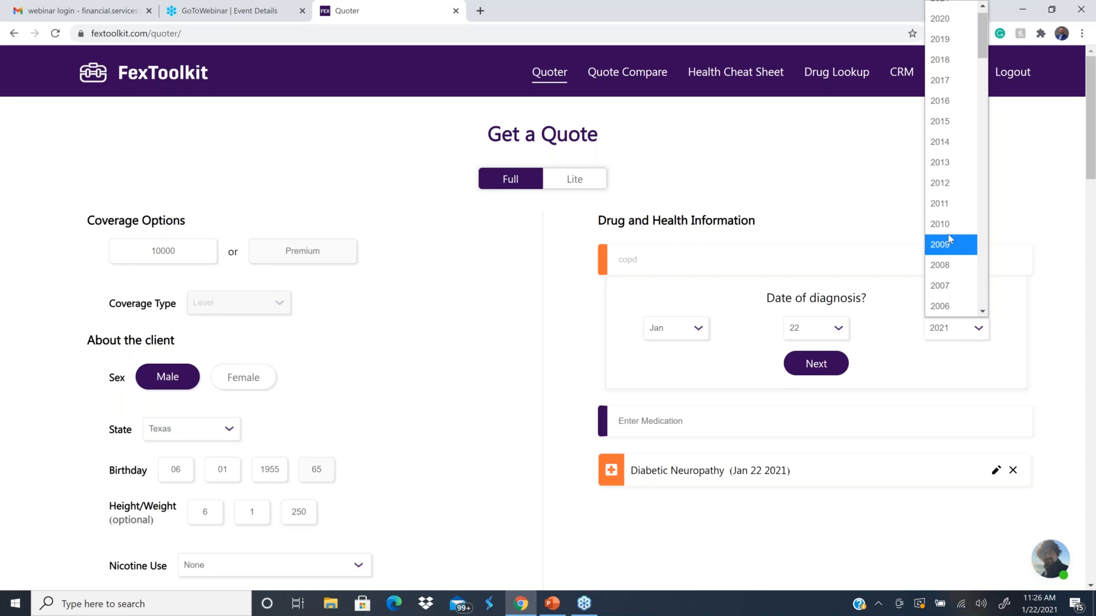
left_click(945, 122)
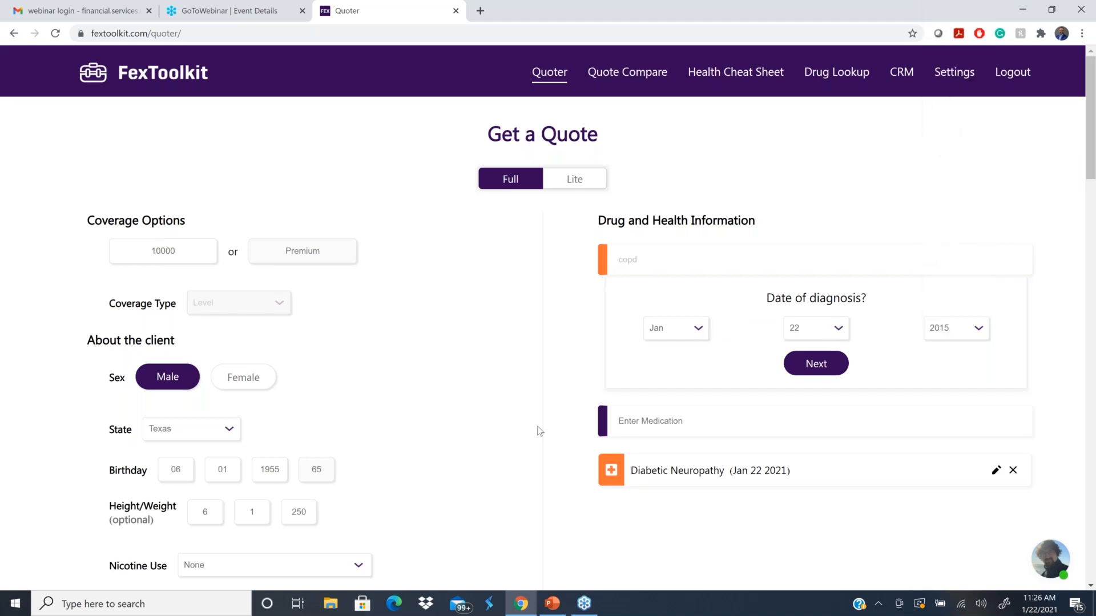
left_click(815, 366)
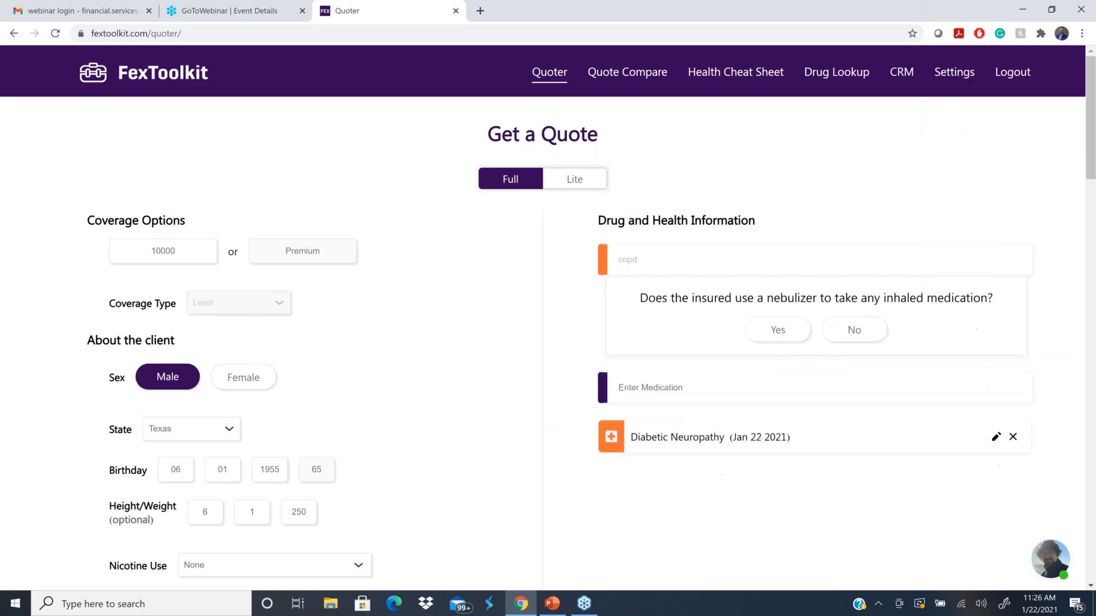
left_click(856, 332)
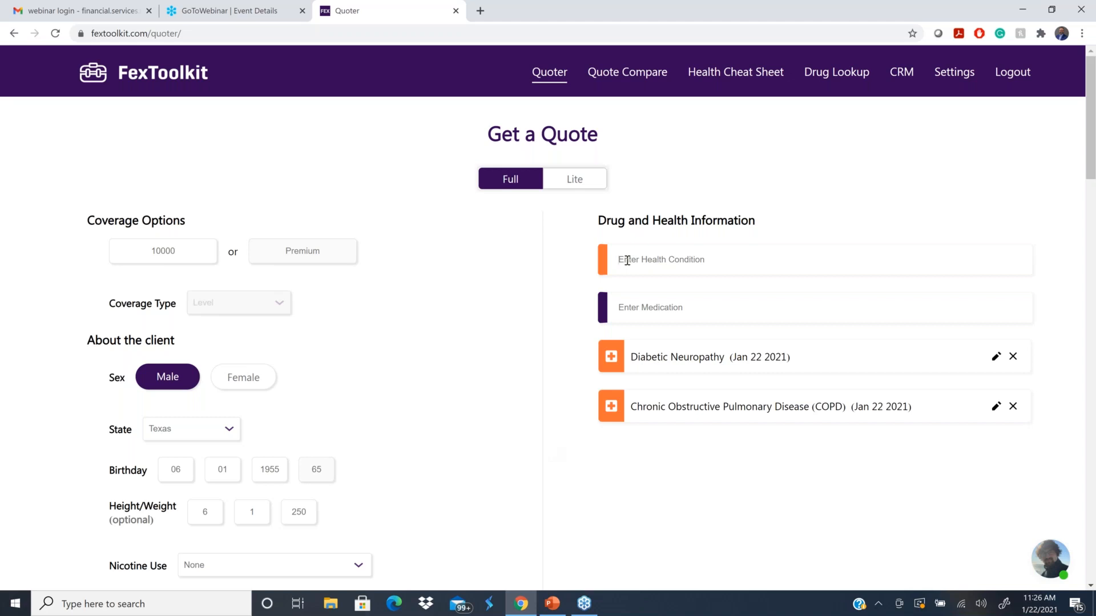
Add Bipolar Disorder to the client's health conditions with last treatment on Jan 22 2021.
left_click(628, 260)
type("bipo")
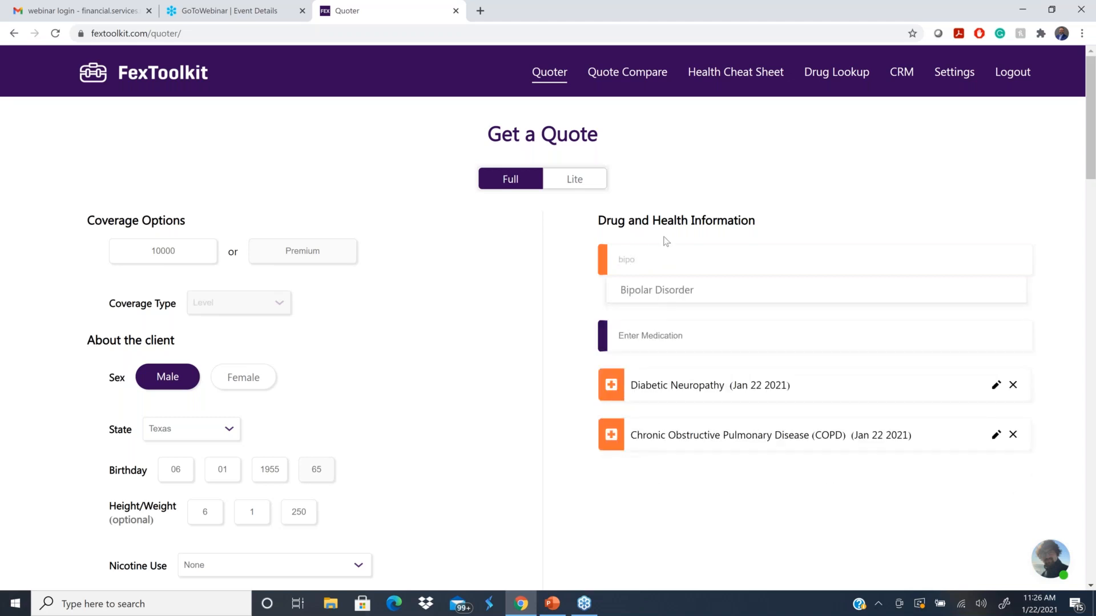
left_click(663, 290)
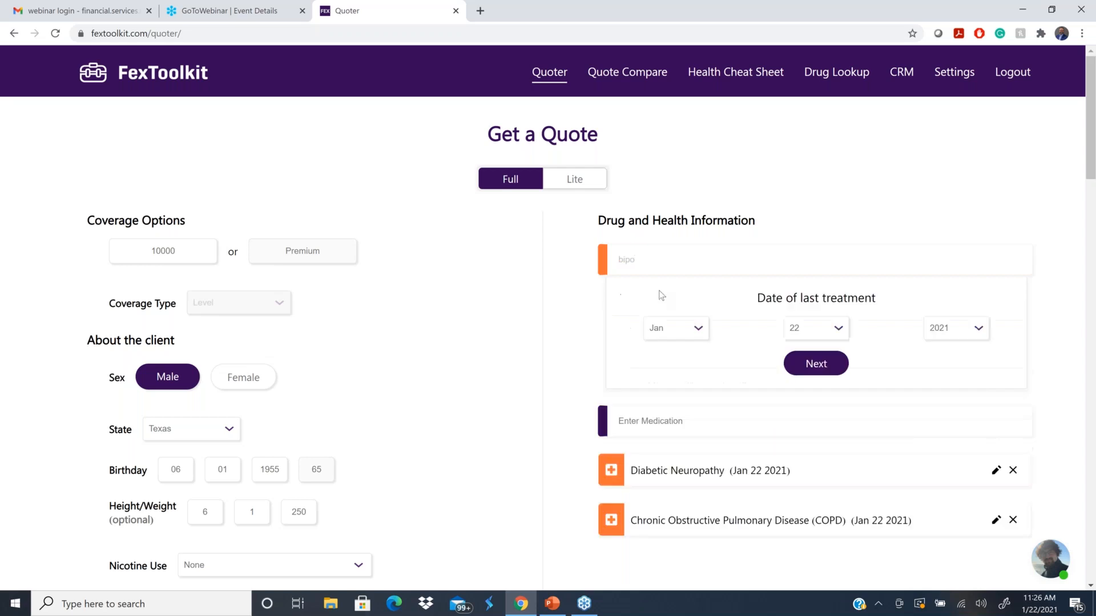
left_click(818, 366)
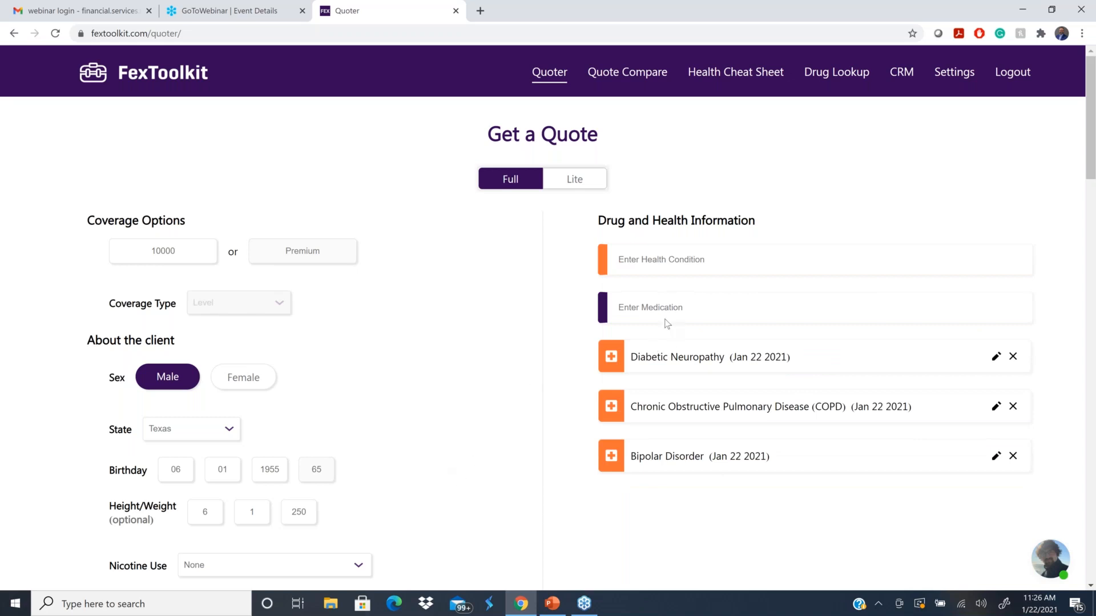
Add Heart Attack to the client's health conditions with Jul 22 2019 as the date of occurrence.
left_click(628, 258)
type("hear")
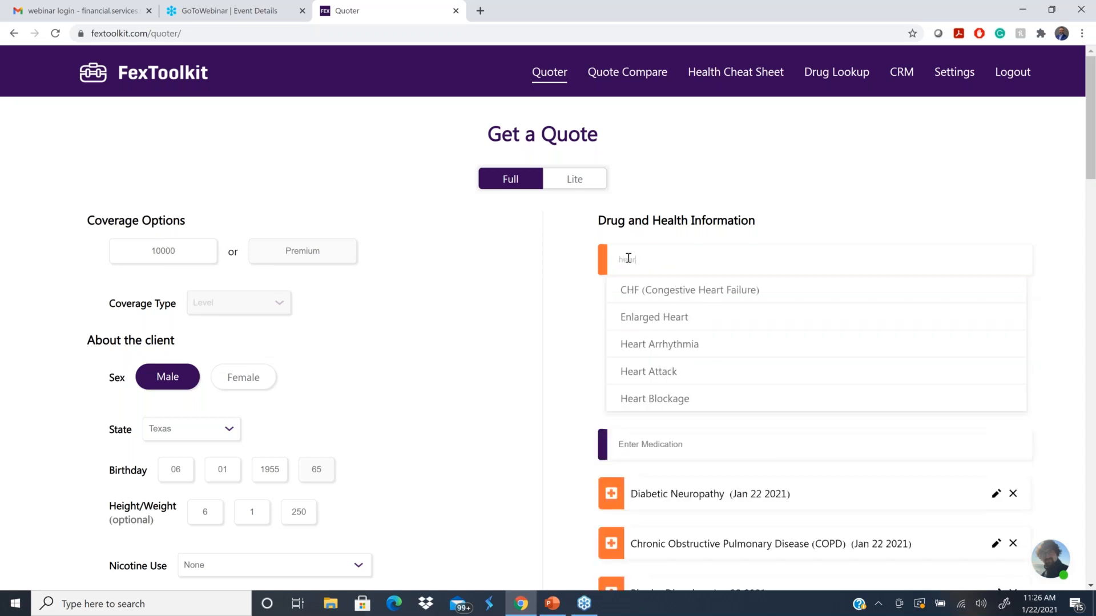
left_click(632, 374)
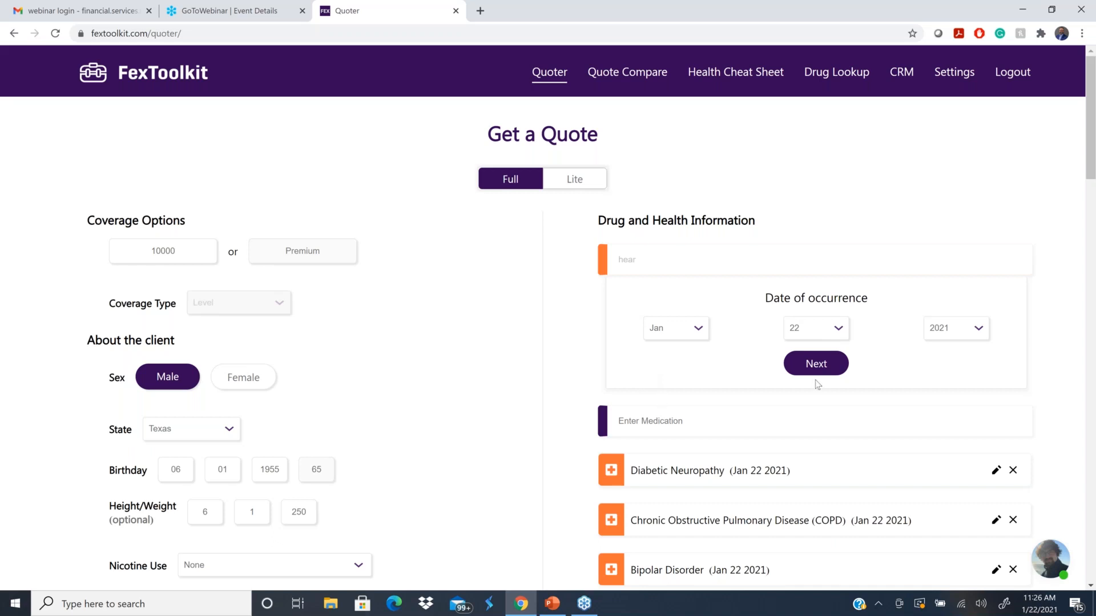
left_click(699, 327)
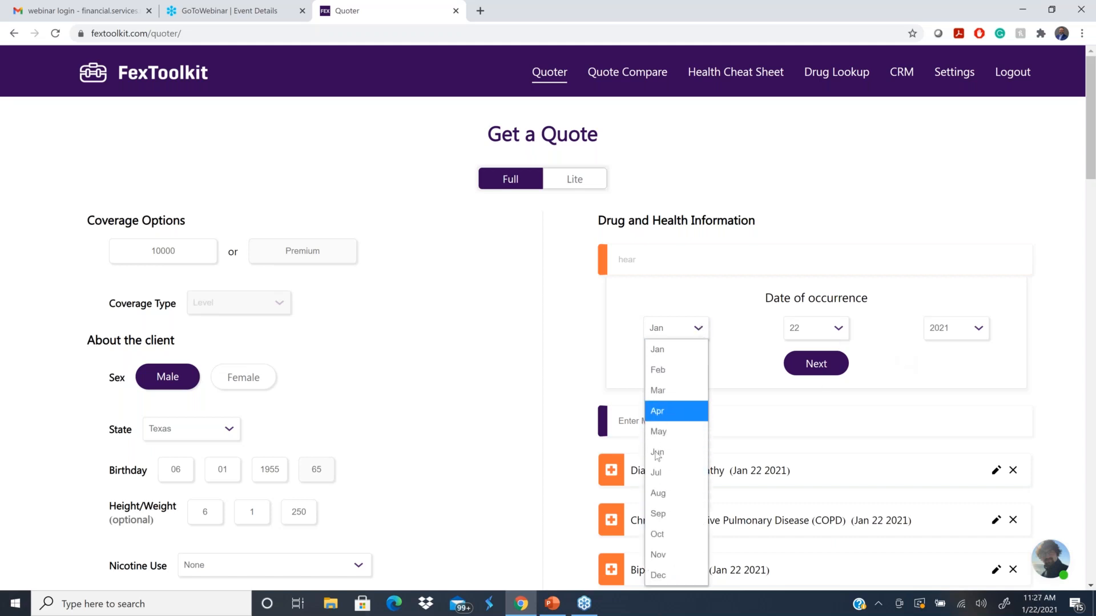
left_click(660, 473)
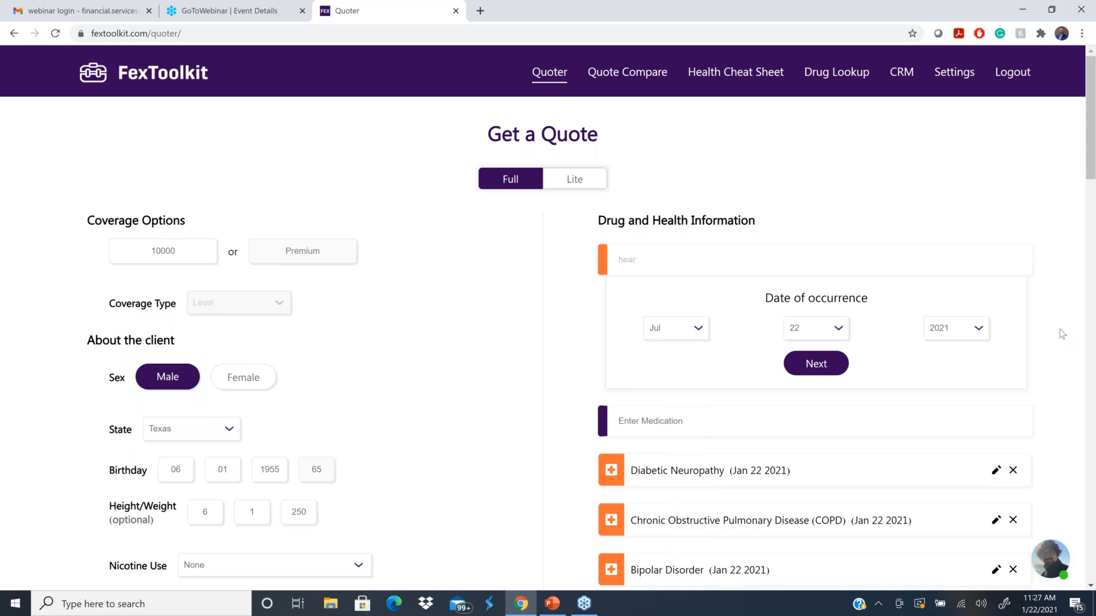
left_click(978, 334)
scroll(943, 217, "down", 1)
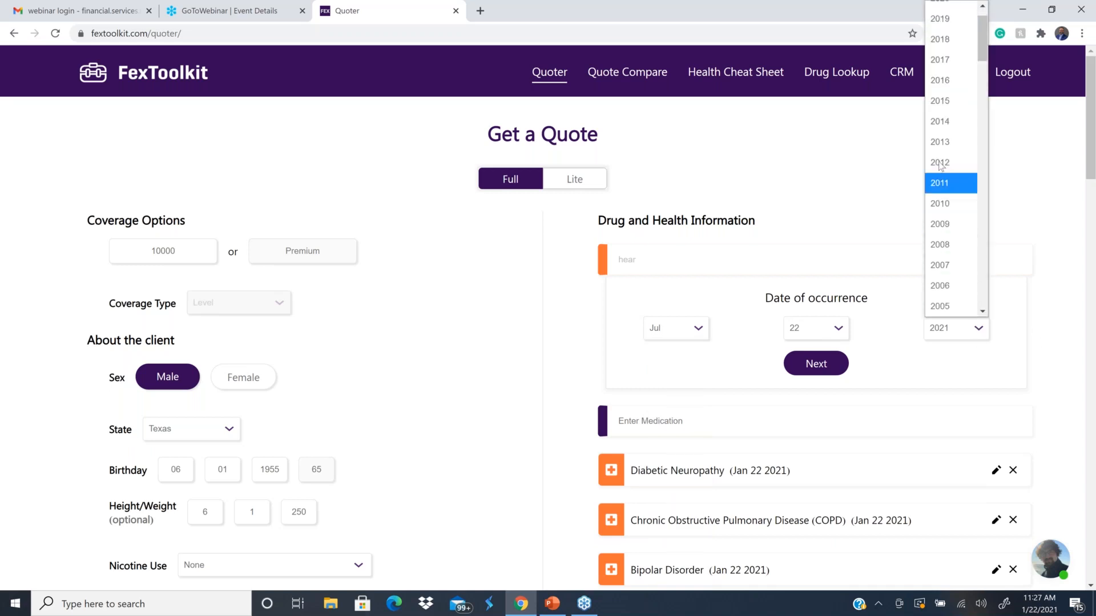
left_click(941, 20)
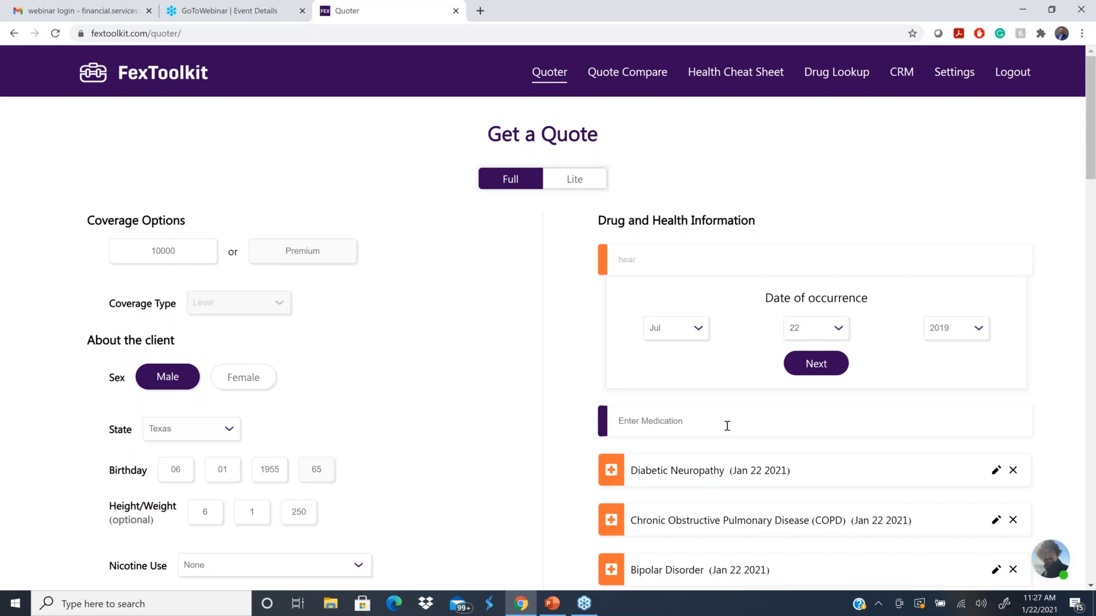
left_click(818, 368)
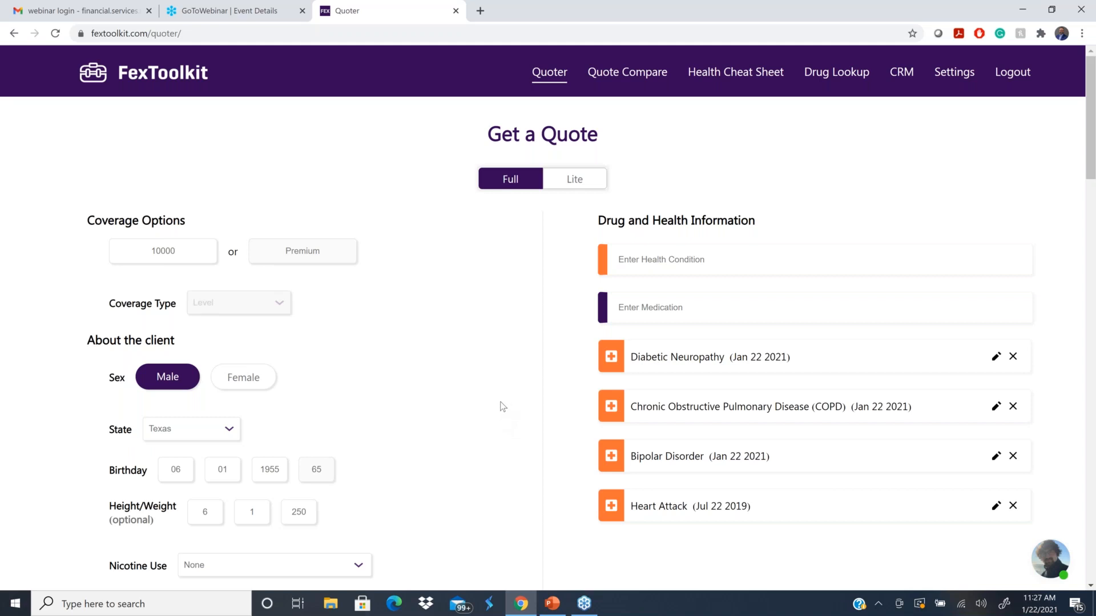
Get the quote for the client with the four health conditions and look over the companies and coverage types offered.
scroll(507, 401, "down", 2)
scroll(508, 402, "down", 2)
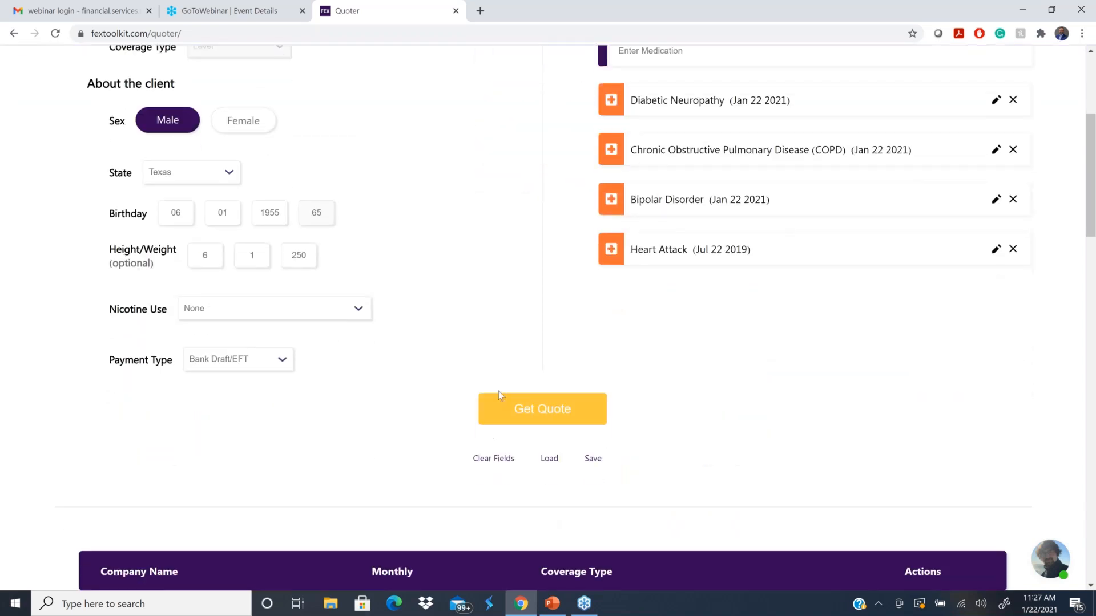
left_click(542, 411)
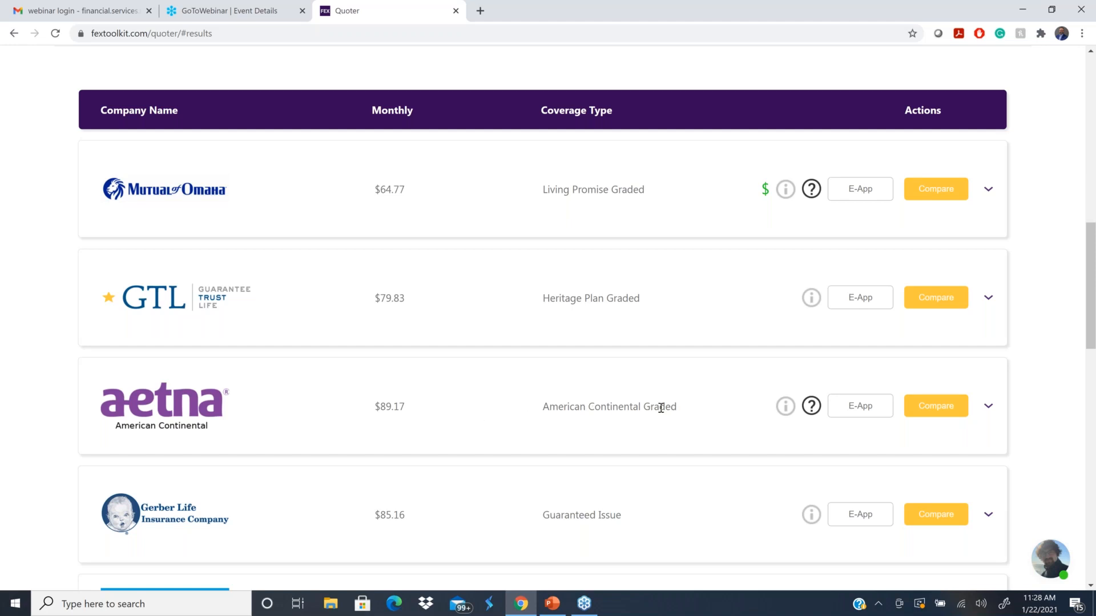
scroll(655, 416, "down", 1)
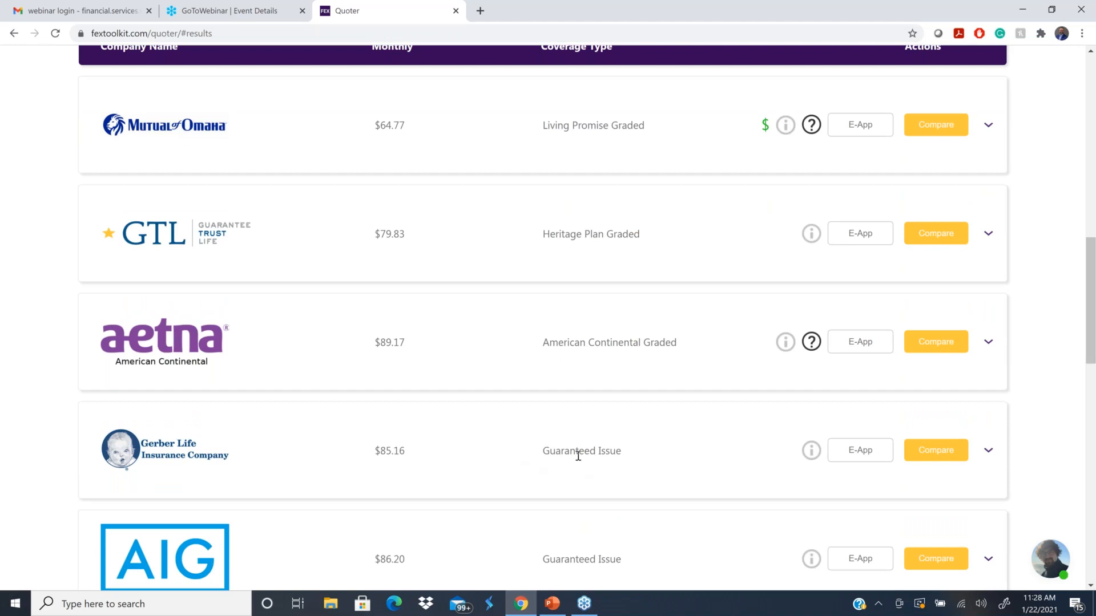
scroll(577, 463, "up", 3)
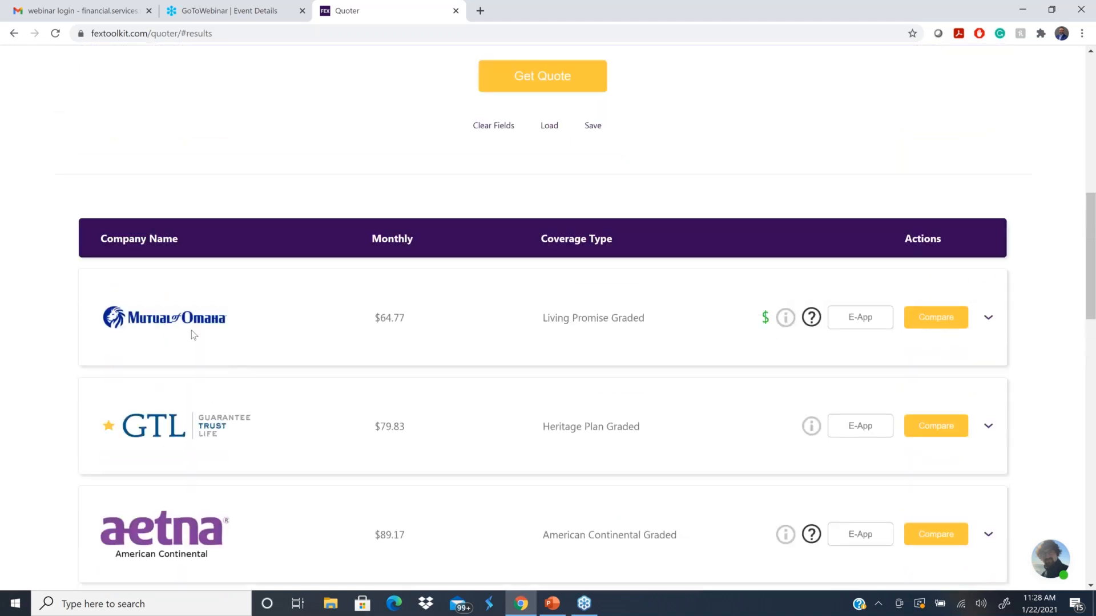
Compare Mutual of Omaha's Living Promise Graded plan at face amounts of 20000, 15000 and 10000.
left_click(934, 318)
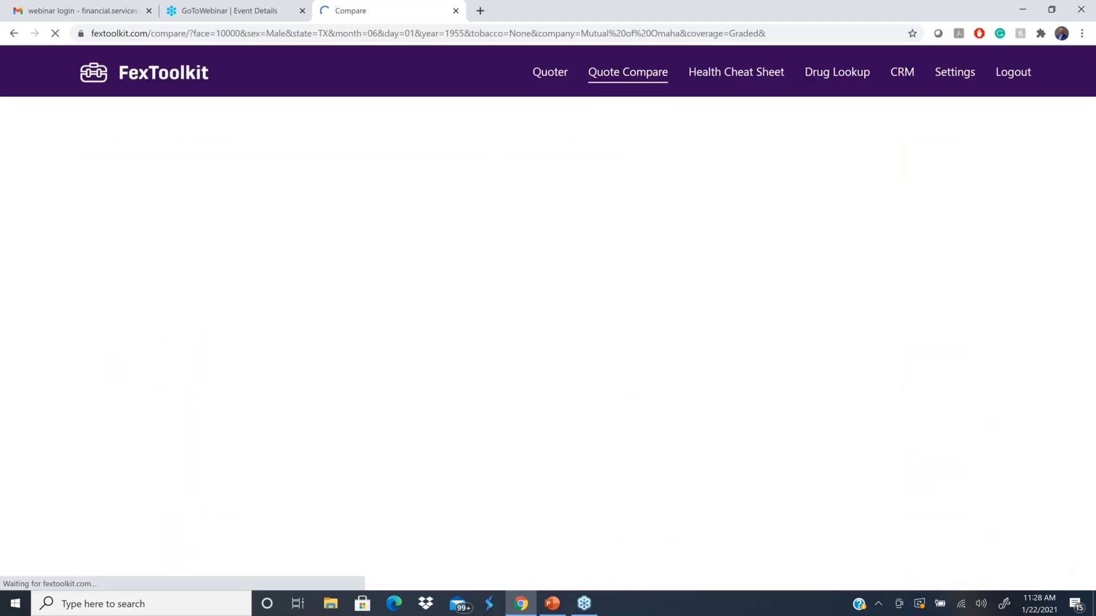
left_click(135, 209)
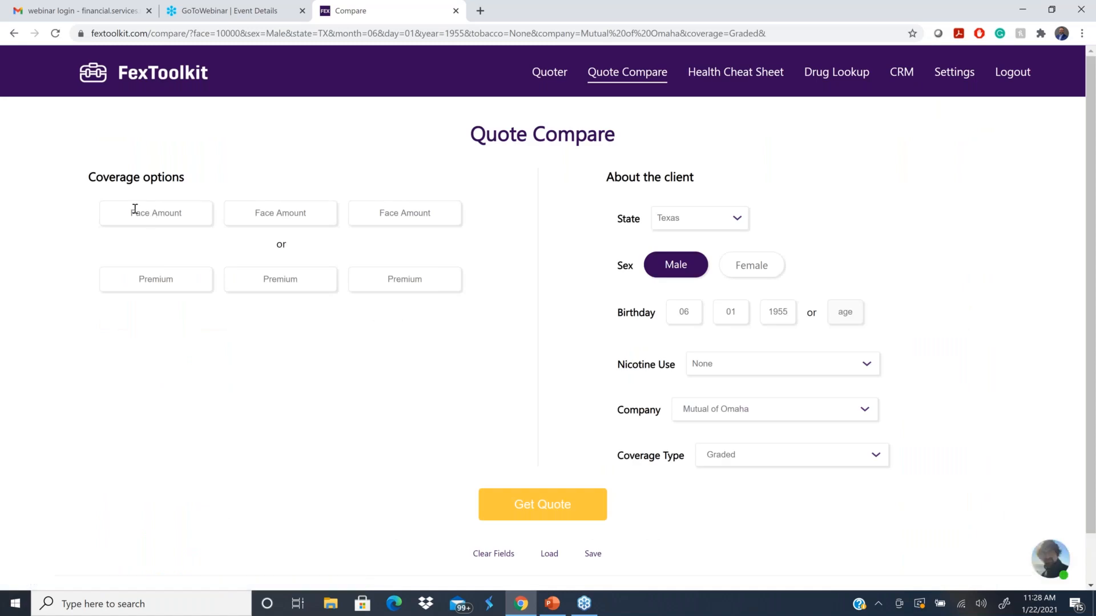
type("20000")
left_click(253, 214)
type("15000")
left_click(380, 216)
type("10000")
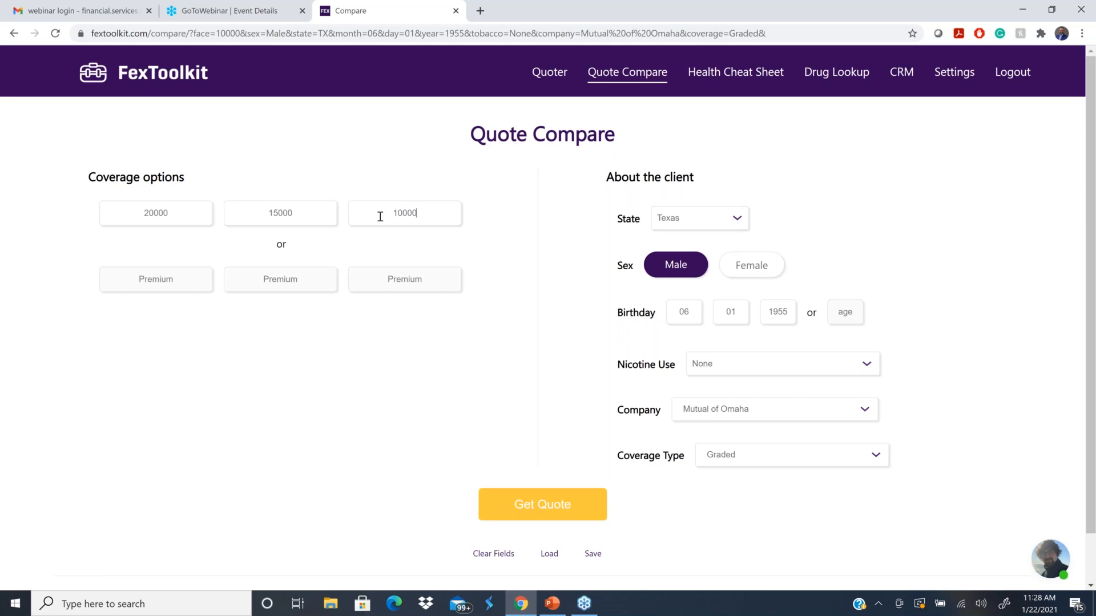
left_click(557, 510)
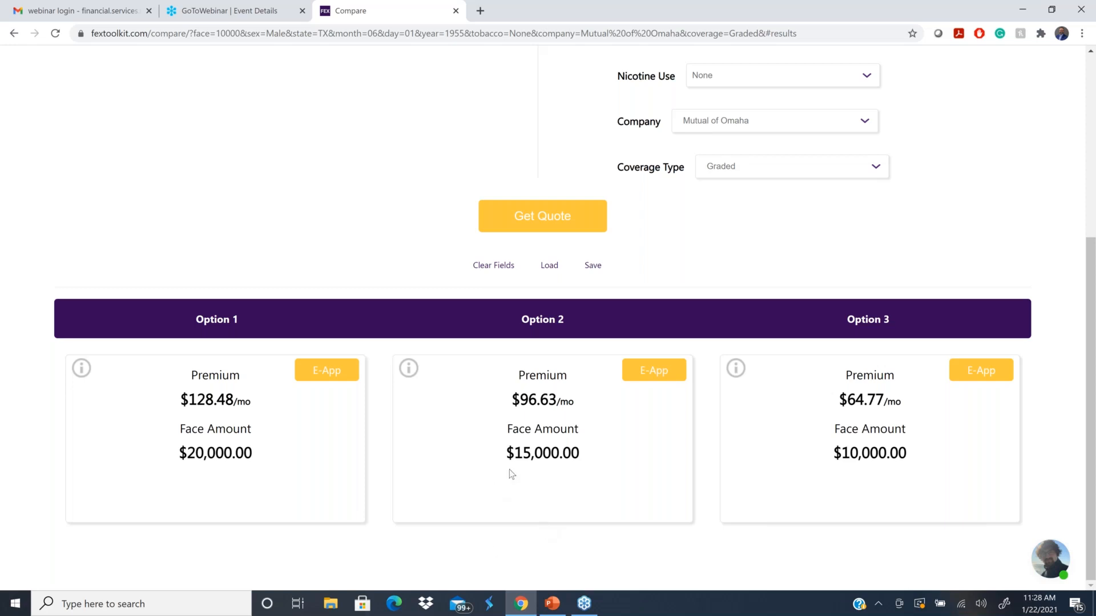
Look over the compared coverage options and client details, and return to the Quoter.
scroll(512, 475, "up", 5)
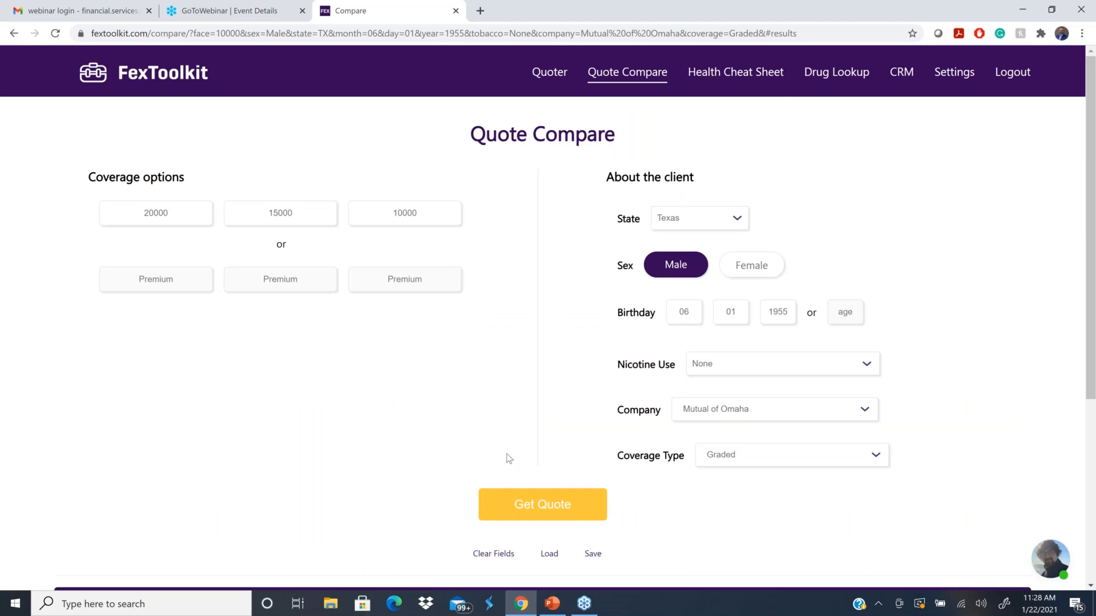
scroll(503, 453, "down", 2)
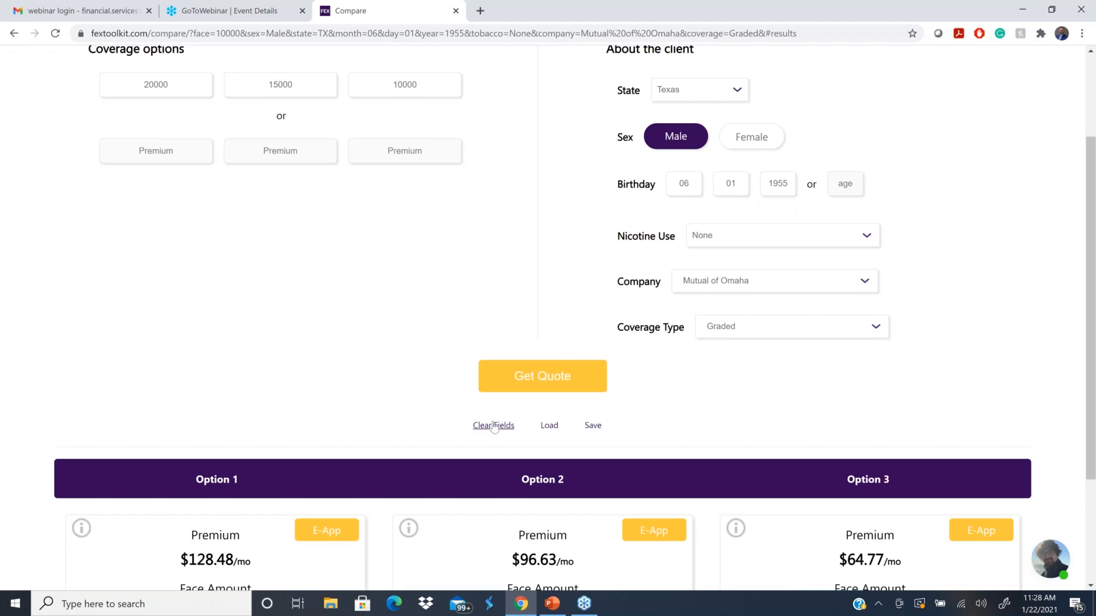
scroll(549, 459, "up", 2)
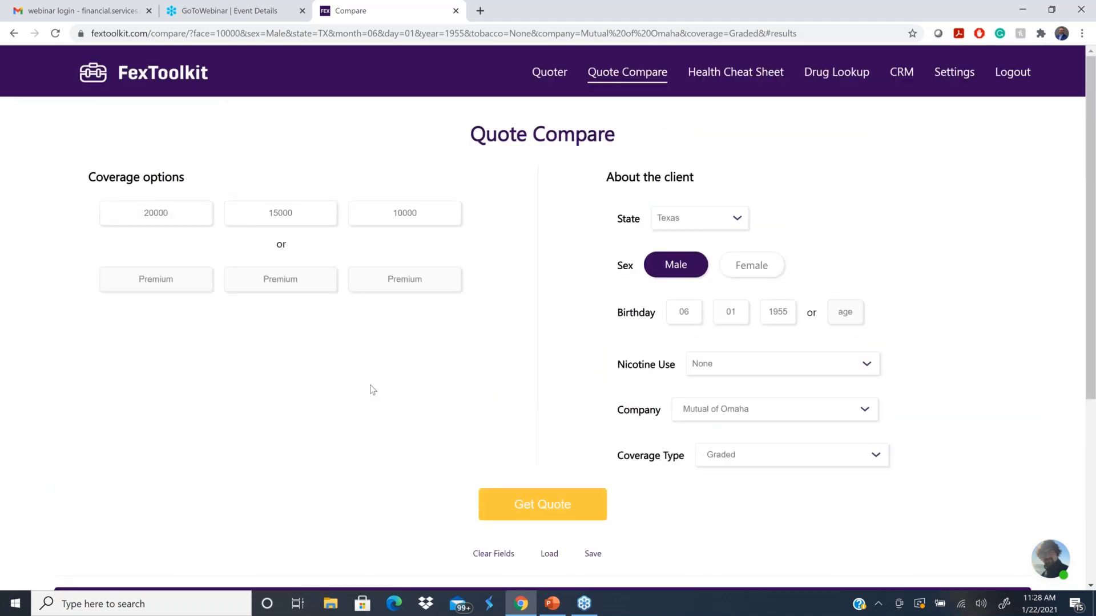
left_click(549, 78)
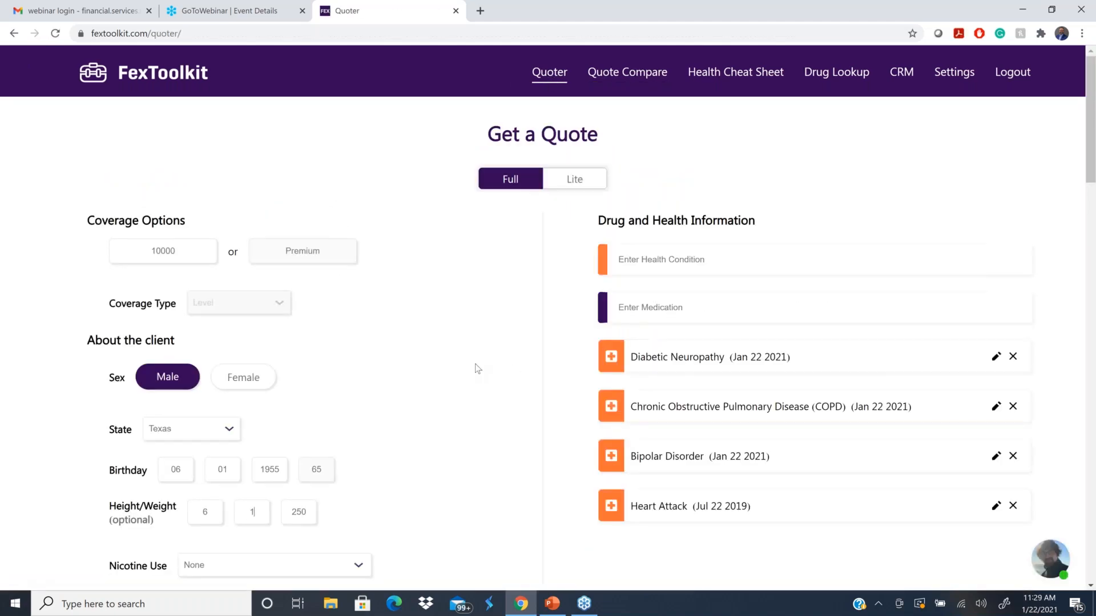
Edit the Diabetic Neuropathy condition, setting the age first diagnosed with diabetes to 55 and answering No to currently unemployed or disabled.
scroll(492, 366, "down", 1)
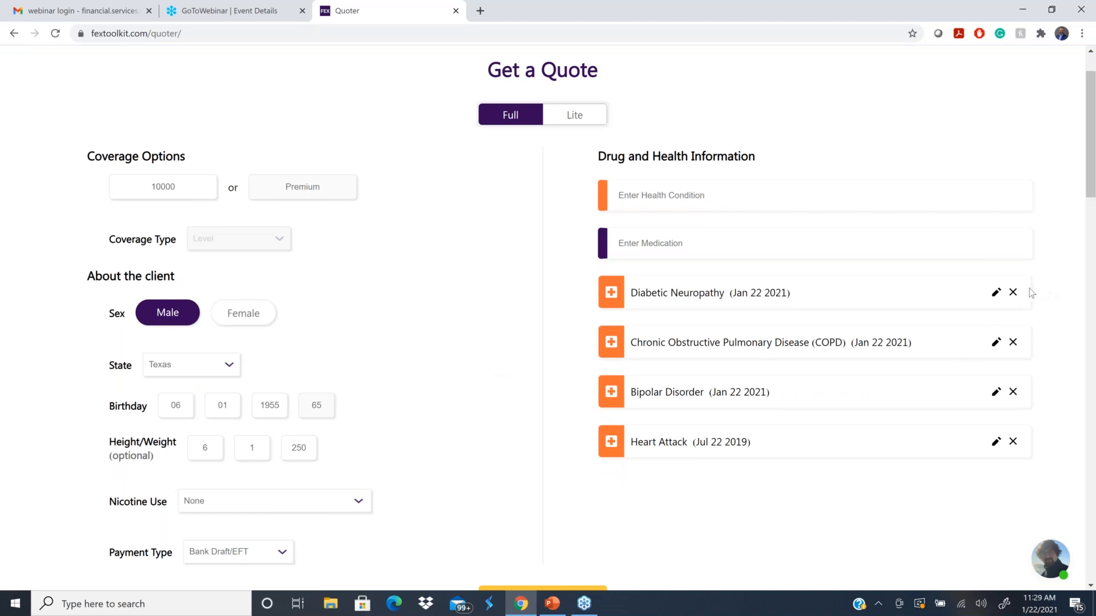
left_click(997, 294)
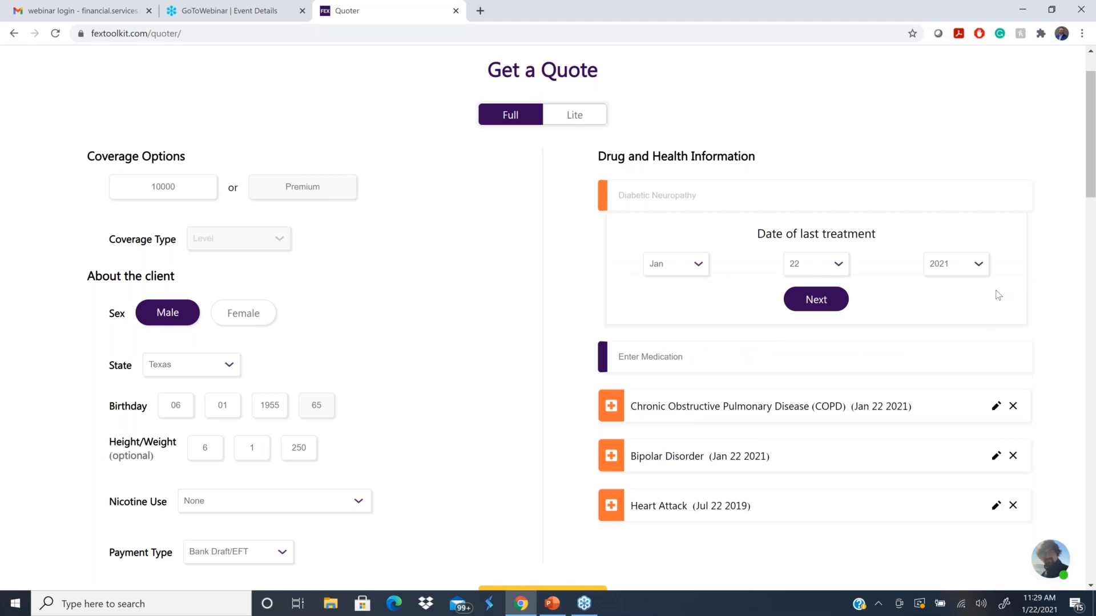
left_click(820, 301)
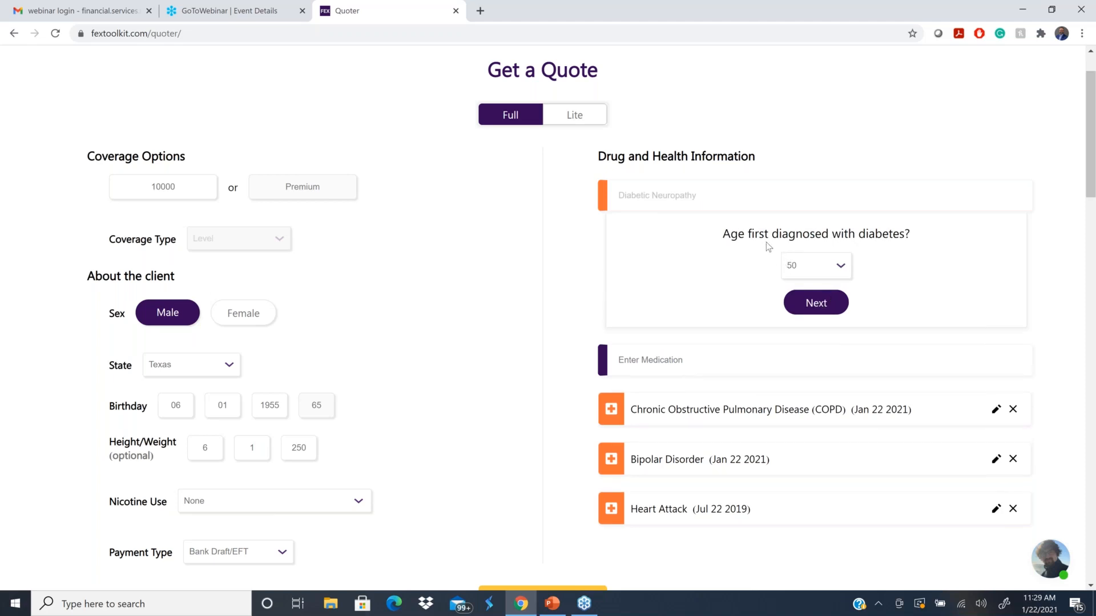
left_click(841, 266)
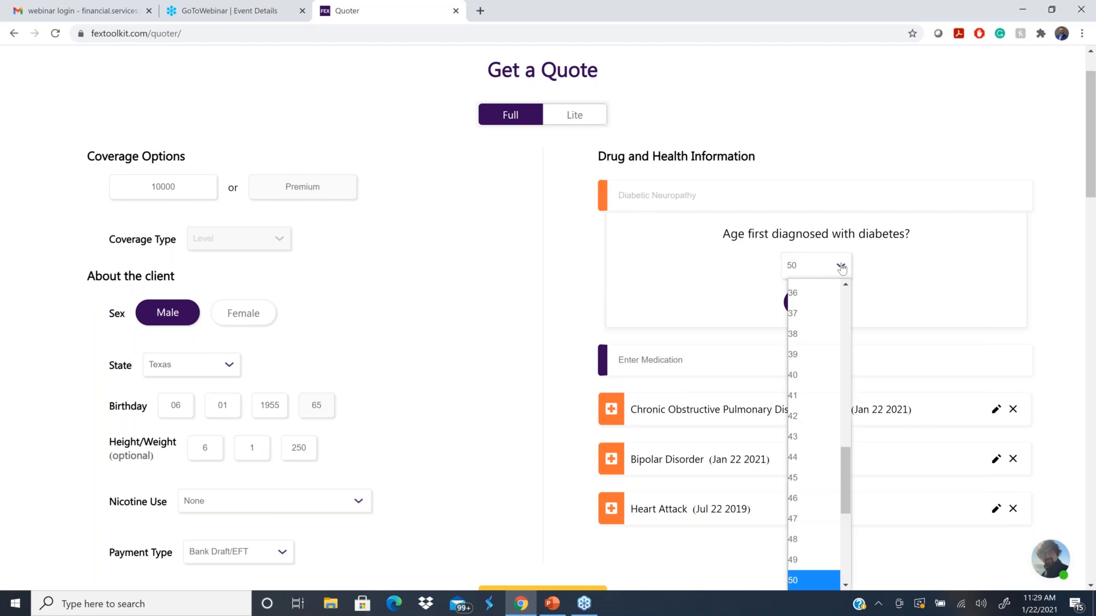
scroll(803, 431, "down", 5)
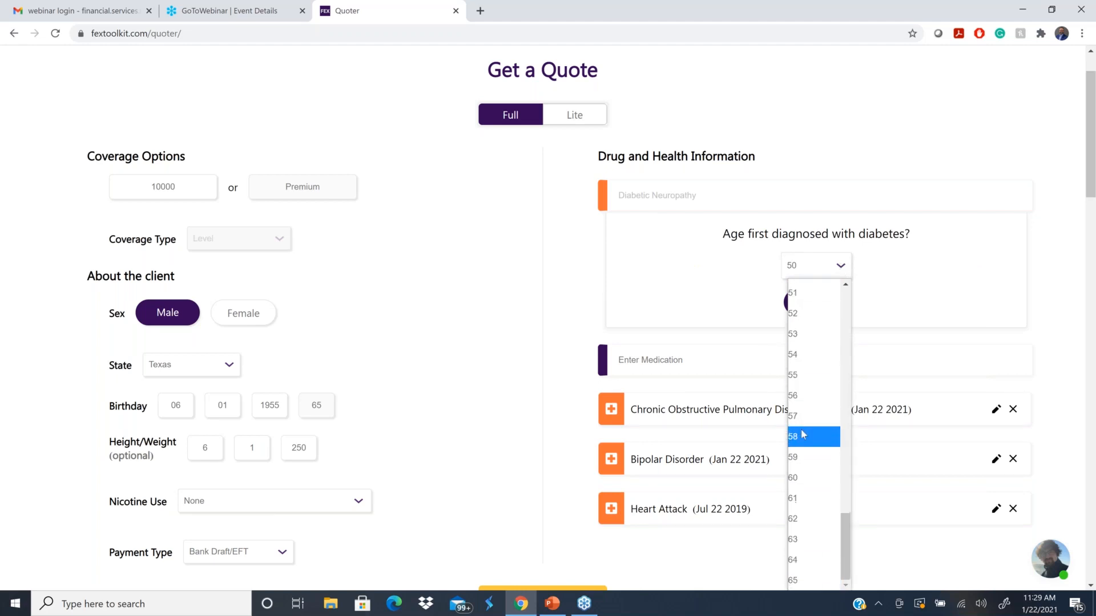
left_click(794, 376)
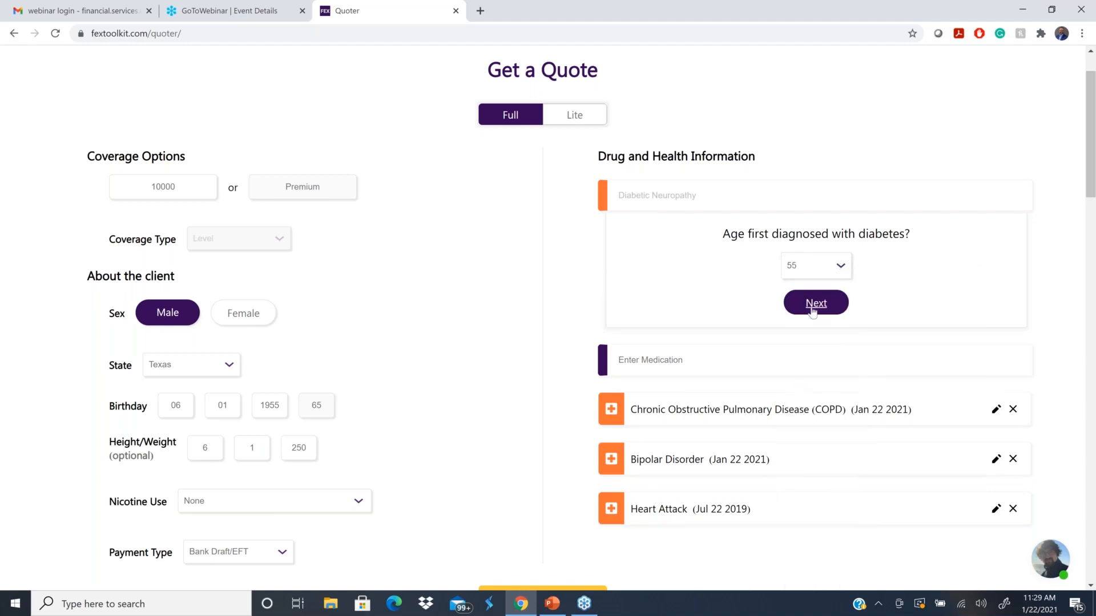
left_click(817, 306)
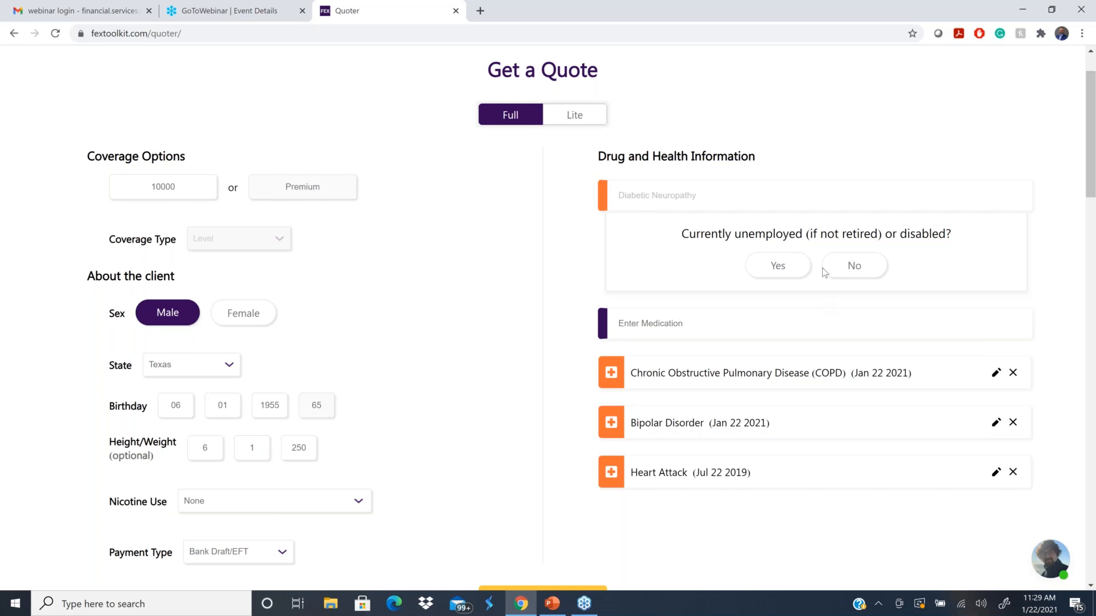
left_click(855, 266)
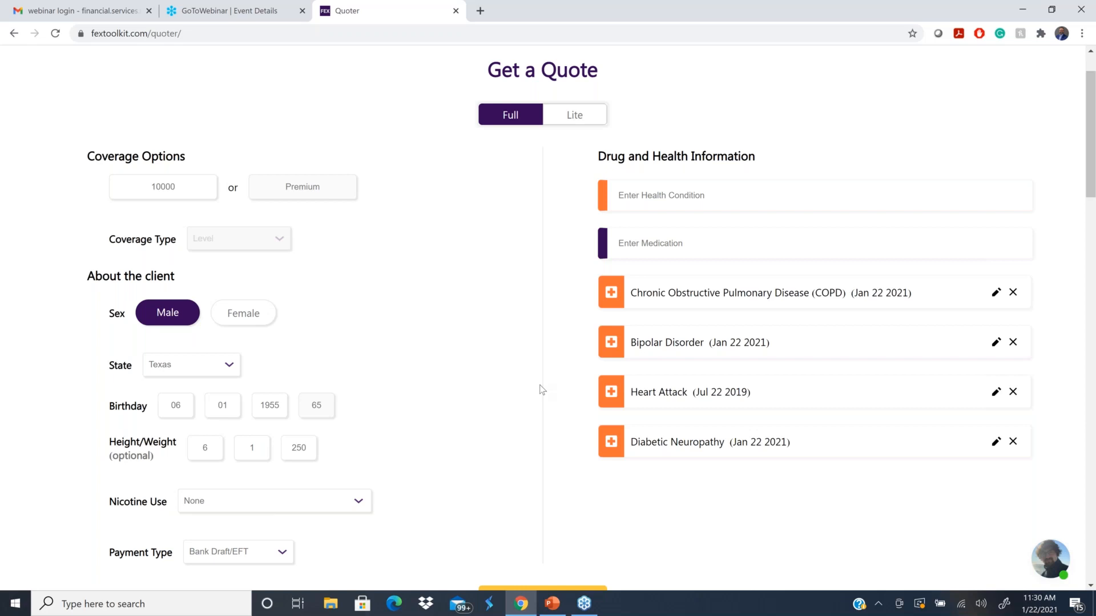
Get the quote with the revised diabetic neuropathy details and return to the client's health information.
scroll(545, 479, "down", 3)
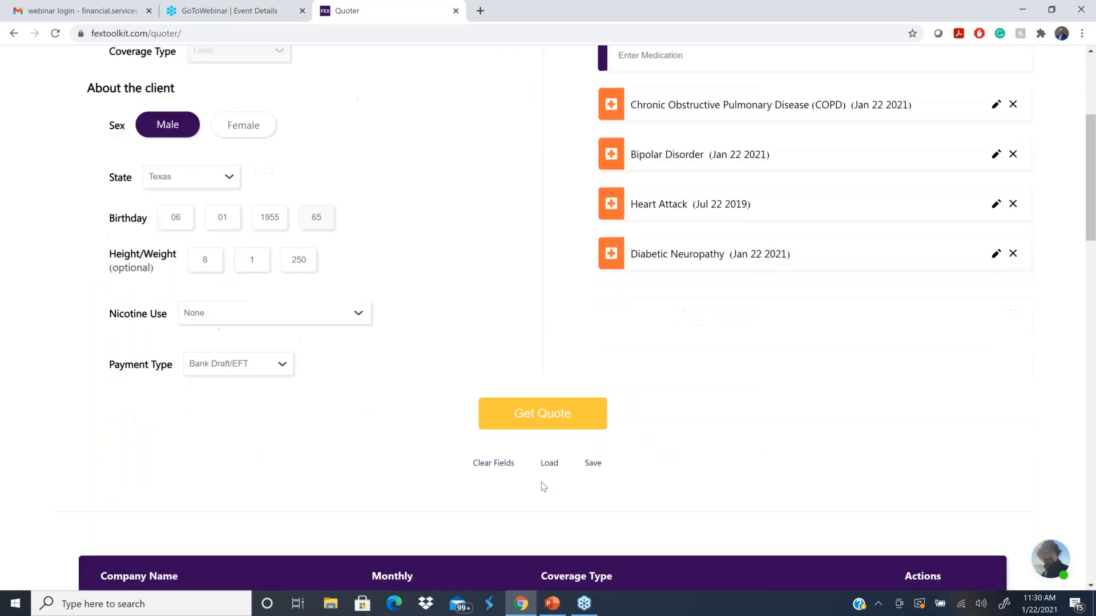
left_click(538, 411)
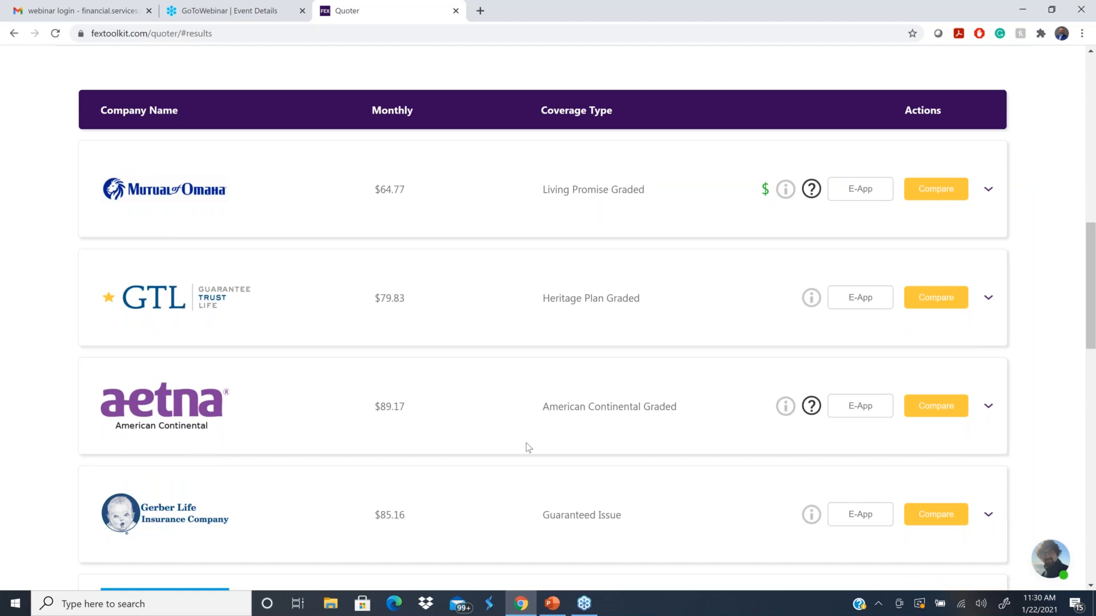
scroll(526, 443, "up", 3)
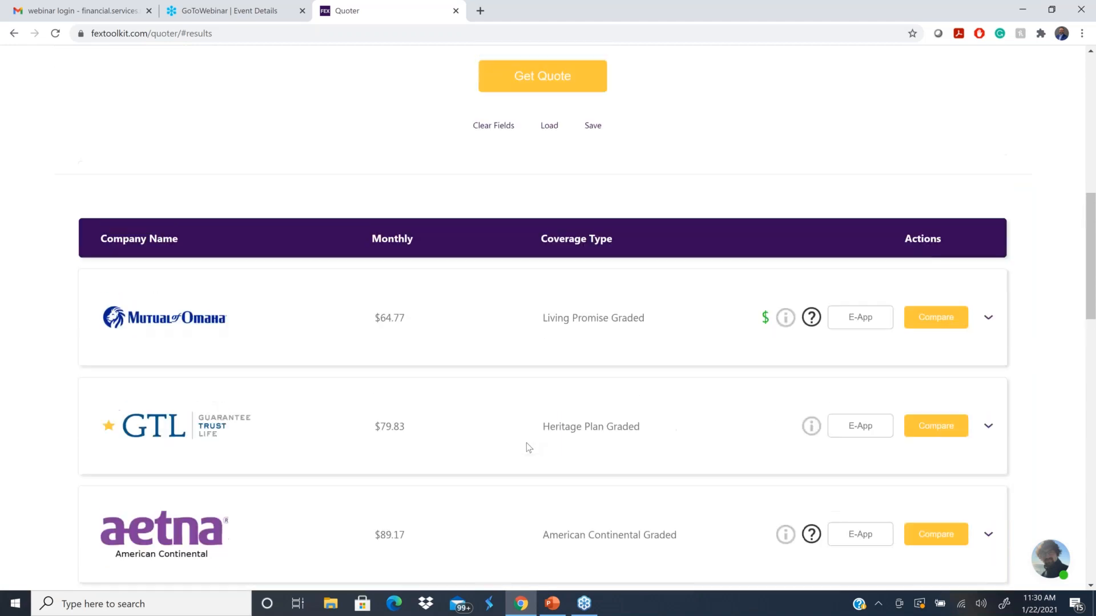
scroll(526, 443, "up", 3)
scroll(527, 443, "up", 3)
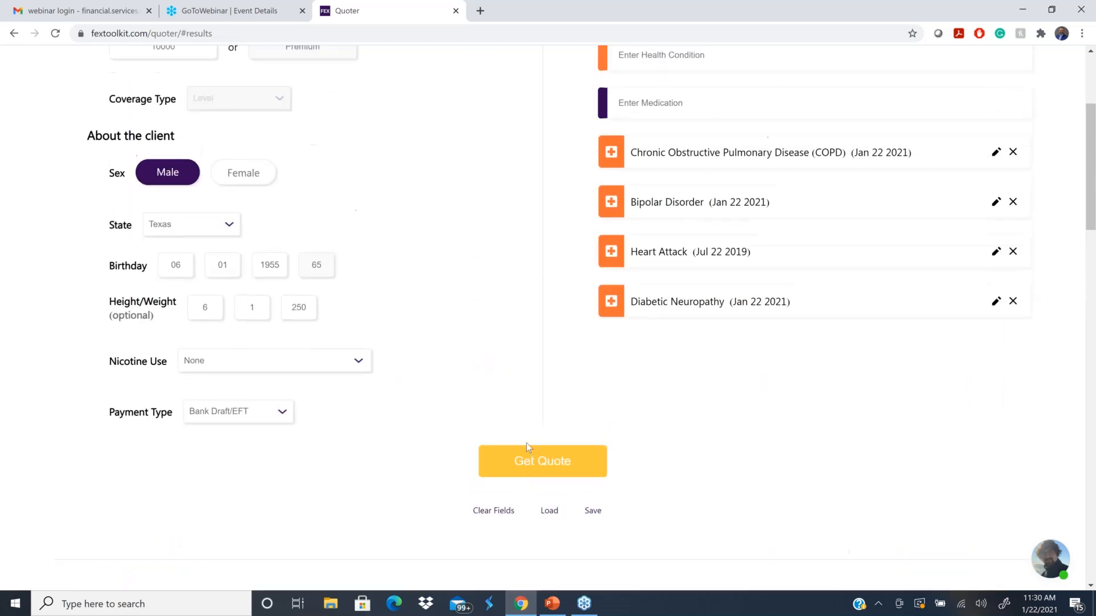
scroll(526, 443, "up", 2)
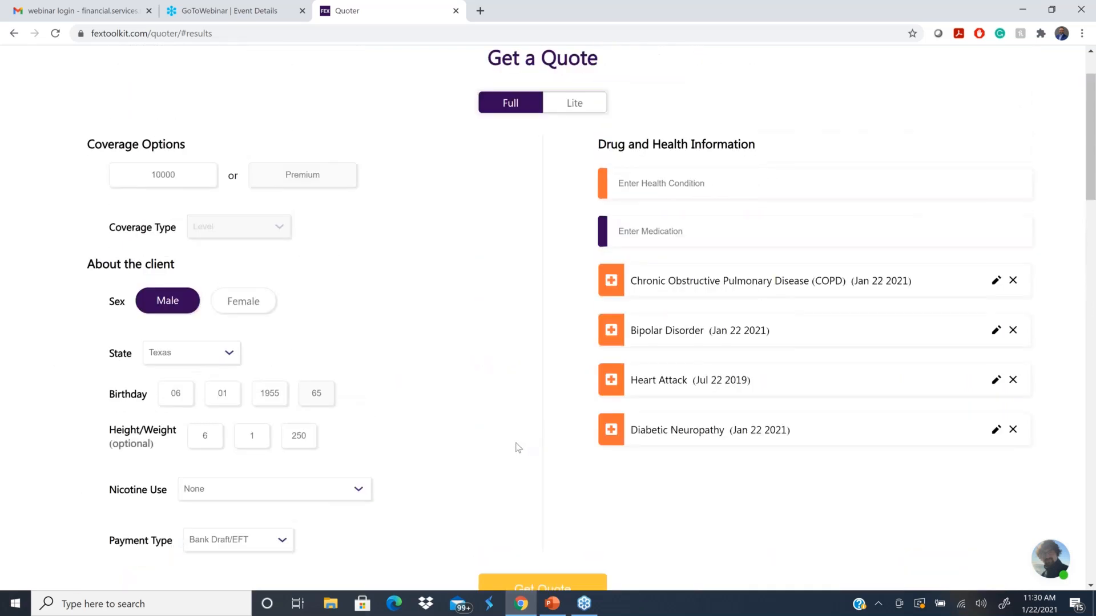
Add CHF (Congestive Heart Failure) to the health conditions with last treatment Jan 22 2021 and diagnosis date Jan 22 2010.
left_click(639, 180)
type("chf")
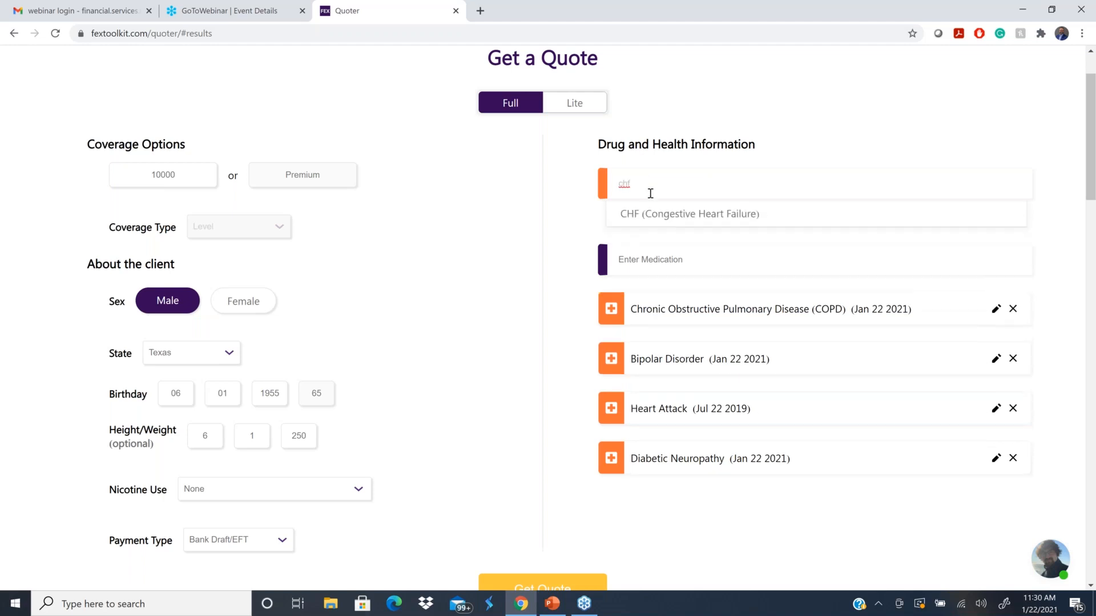
left_click(645, 215)
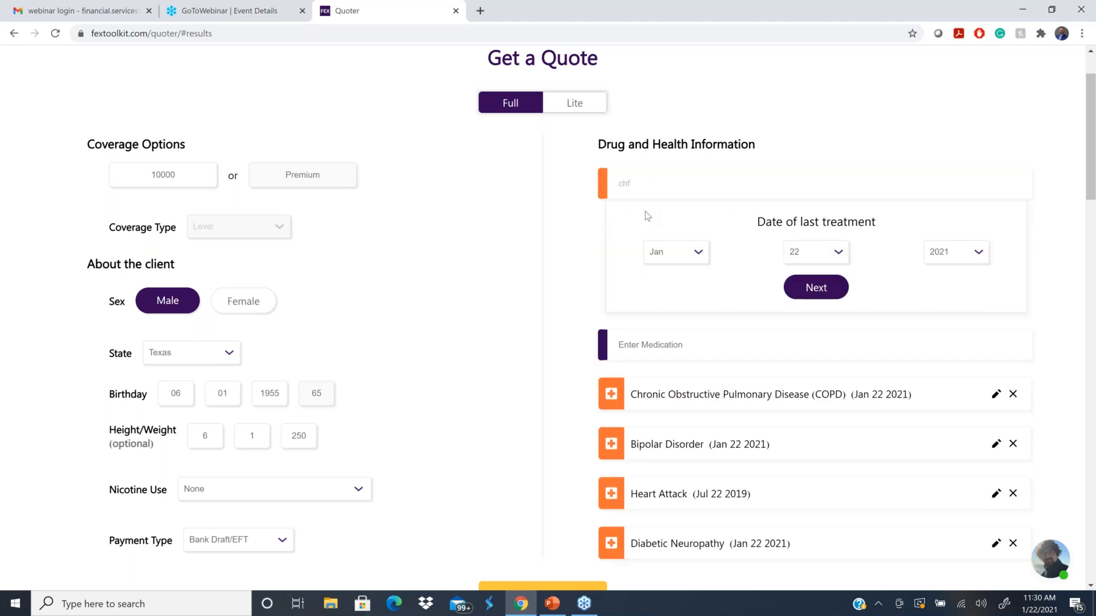
left_click(819, 289)
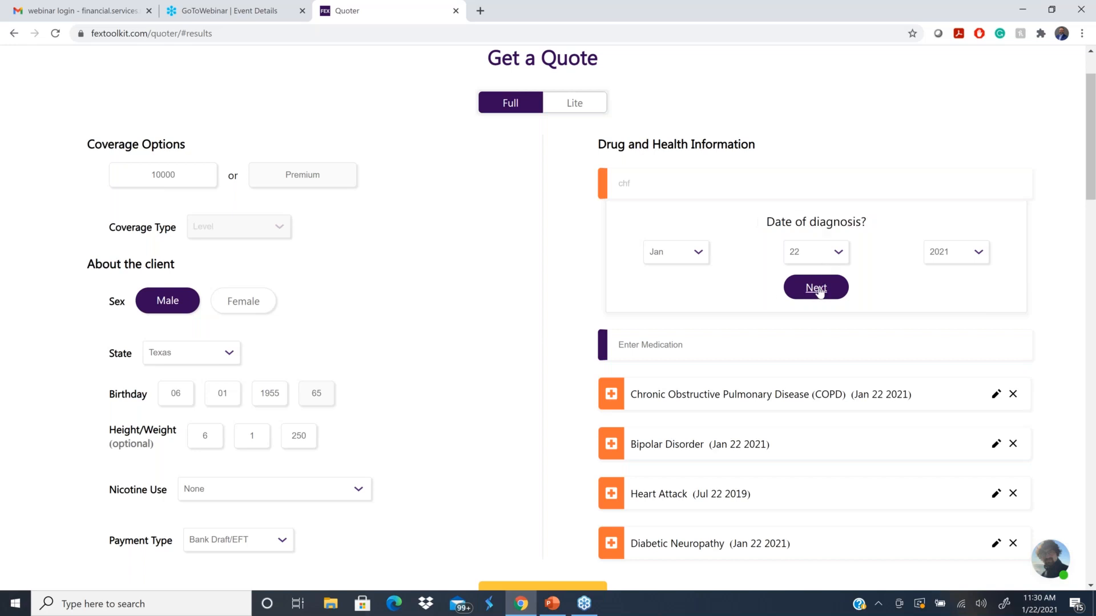
left_click(974, 252)
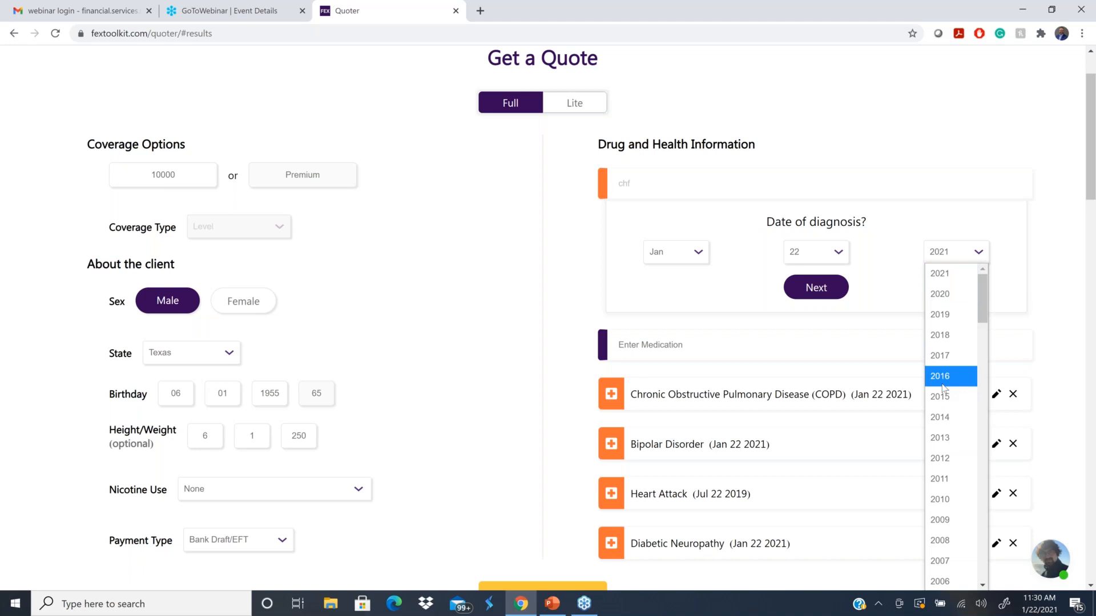
left_click(940, 495)
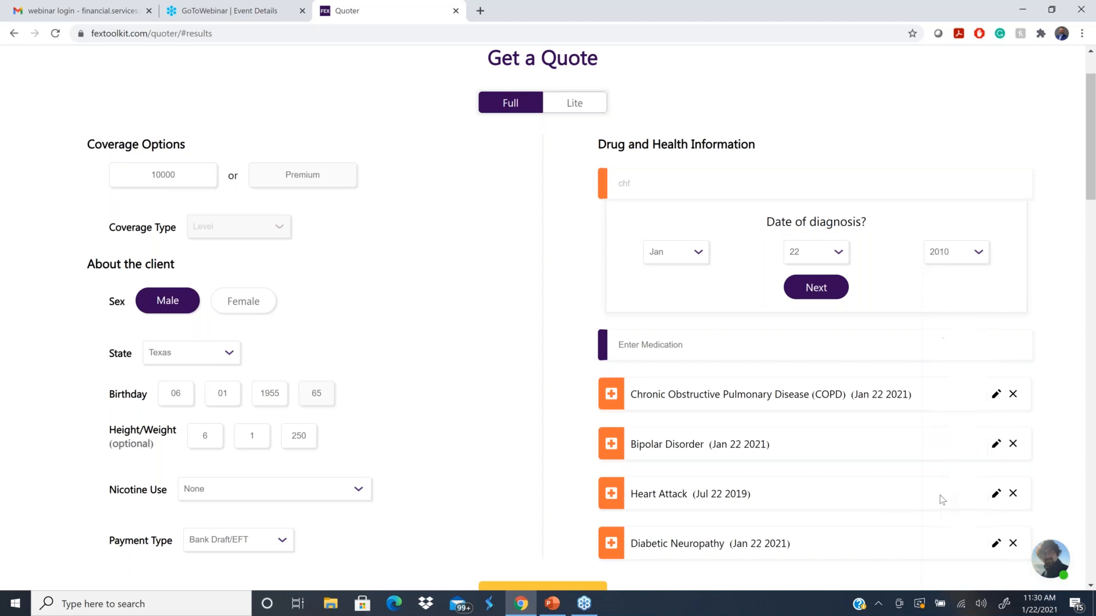
left_click(816, 288)
Get the quote with congestive heart failure included and look over the companies and coverage types offered.
scroll(534, 471, "down", 2)
left_click(545, 462)
scroll(793, 495, "down", 5)
scroll(767, 470, "down", 3)
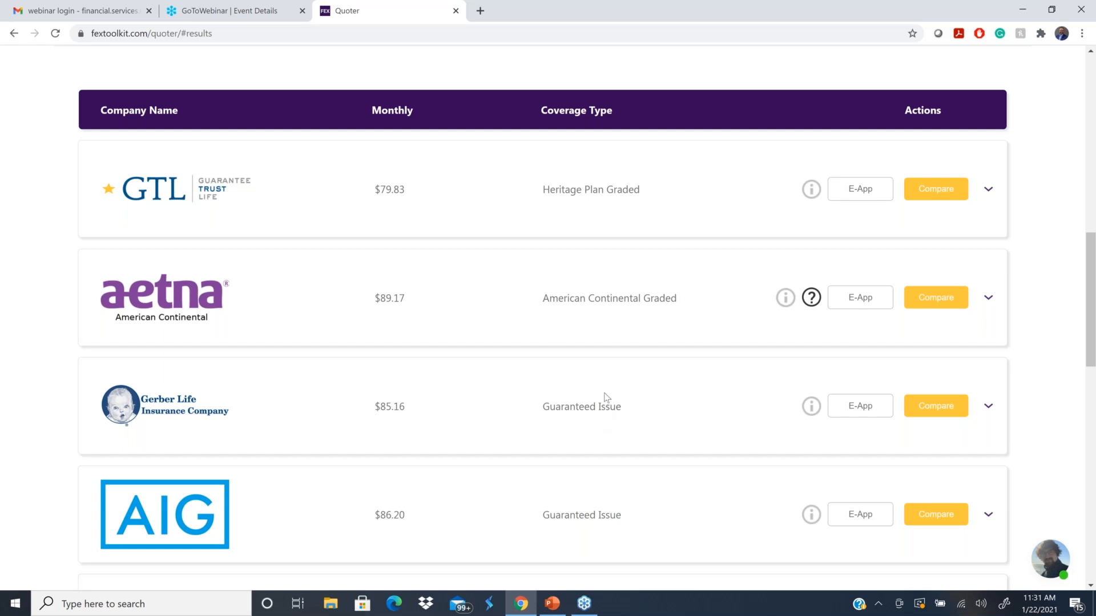
scroll(587, 384, "down", 1)
scroll(582, 381, "down", 1)
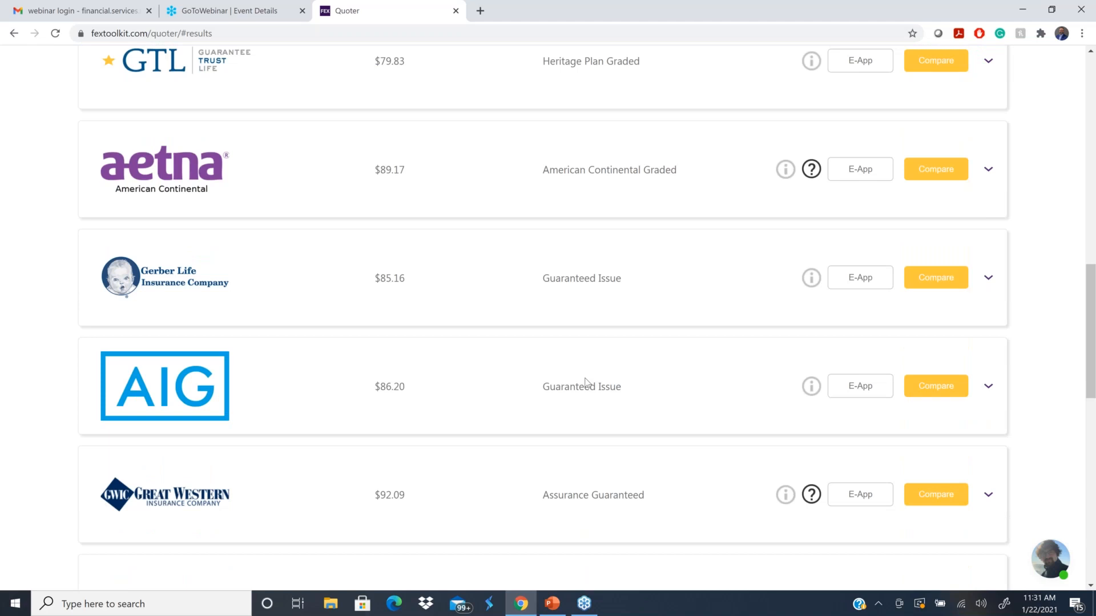
scroll(582, 381, "up", 2)
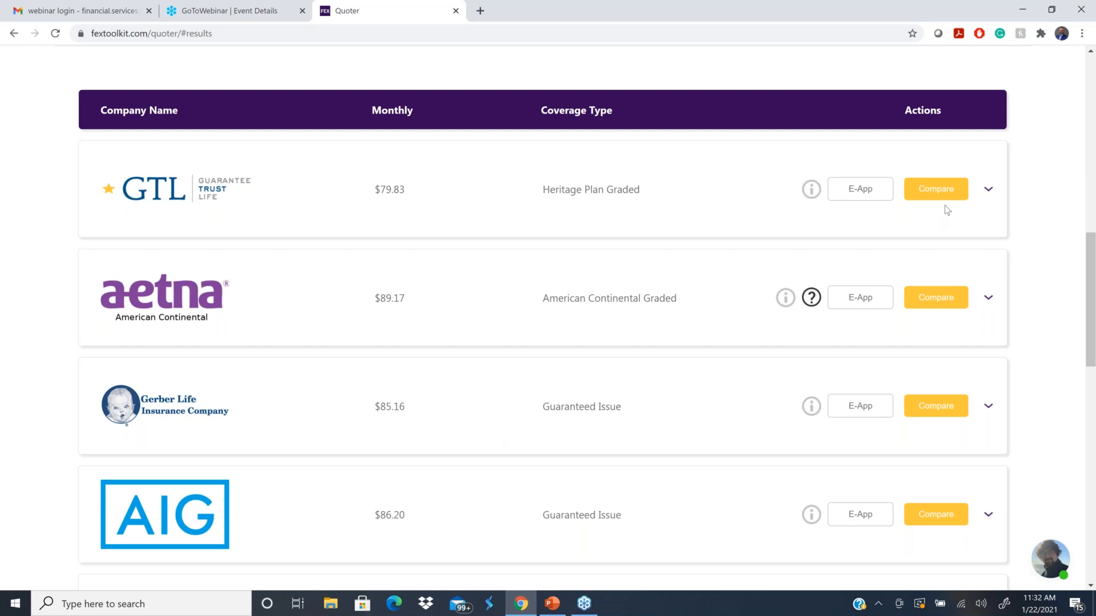
Compare Guarantee Trust Life's Heritage Plan Graded at premiums of 200, 1500 and 100.
left_click(932, 192)
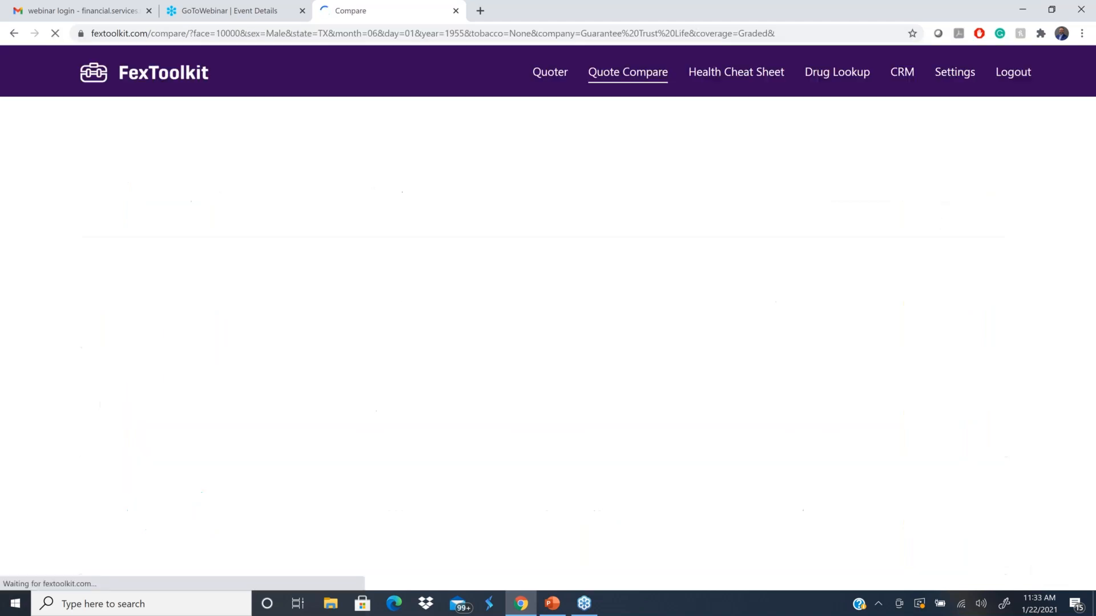
left_click(141, 279)
type("200")
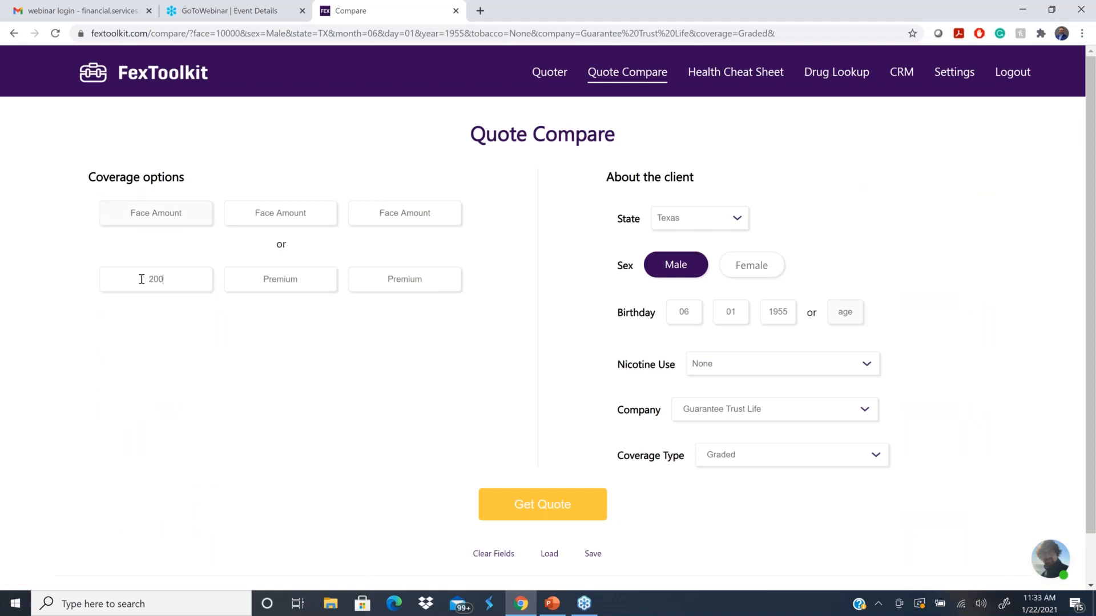
left_click(281, 277)
type("1500")
left_click(392, 282)
type("100")
left_click(541, 506)
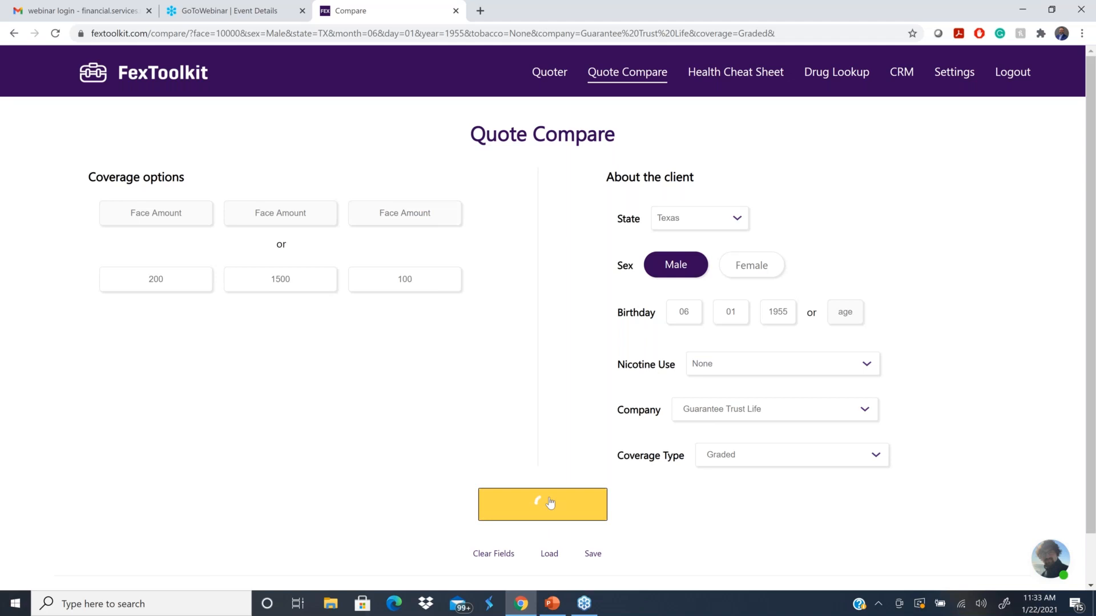
scroll(542, 506, "down", 1)
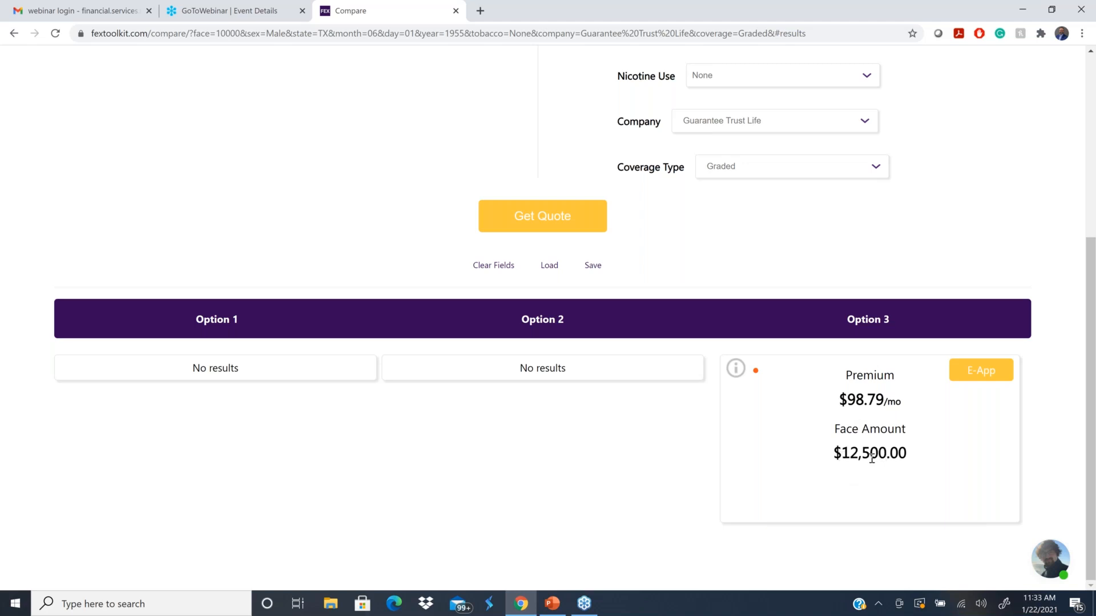
mouse_move(757, 372)
Clear all three premium amounts from the comparison's coverage options.
scroll(472, 468, "up", 5)
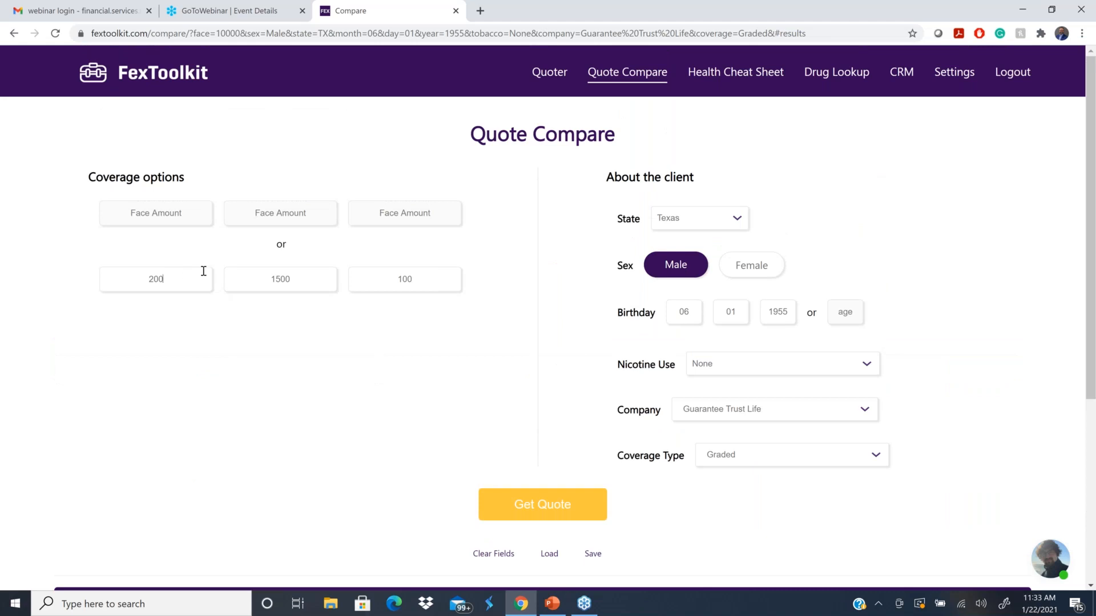
key("BackSpace")
key("BackSpace")
key("BackSpace")
left_click(297, 280)
key("BackSpace")
key("BackSpace")
key("BackSpace")
key("BackSpace")
left_click(421, 280)
key("BackSpace")
key("BackSpace")
key("BackSpace")
Compare the Guarantee Trust Life graded coverage at face amounts of 20000, 15000 and 10000.
left_click(140, 219)
type("20000")
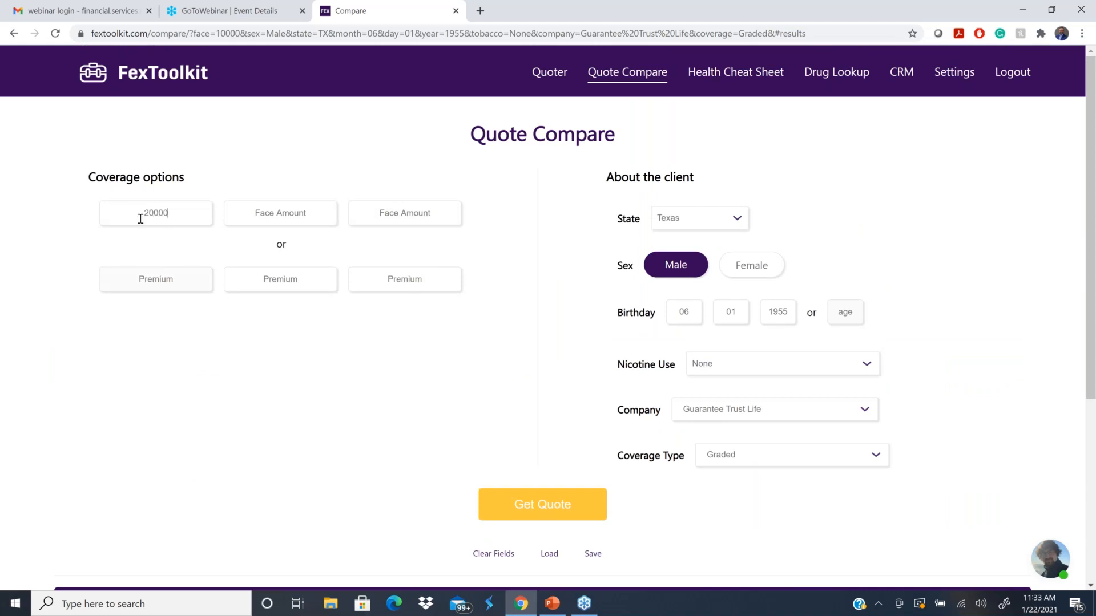
type("15000")
left_click(399, 214)
type("1000")
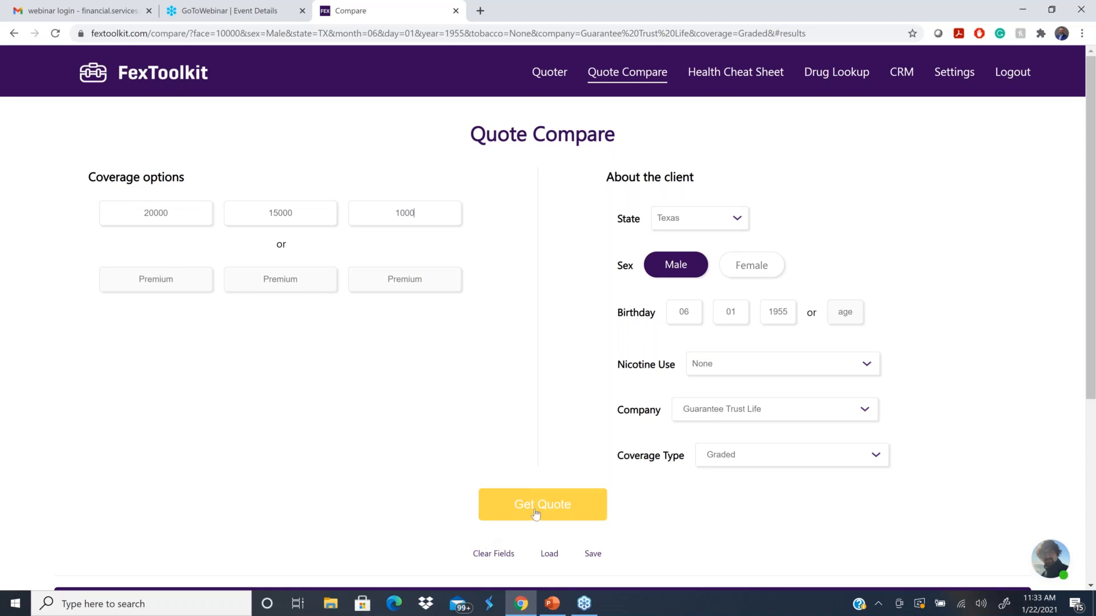
type("0")
left_click(548, 507)
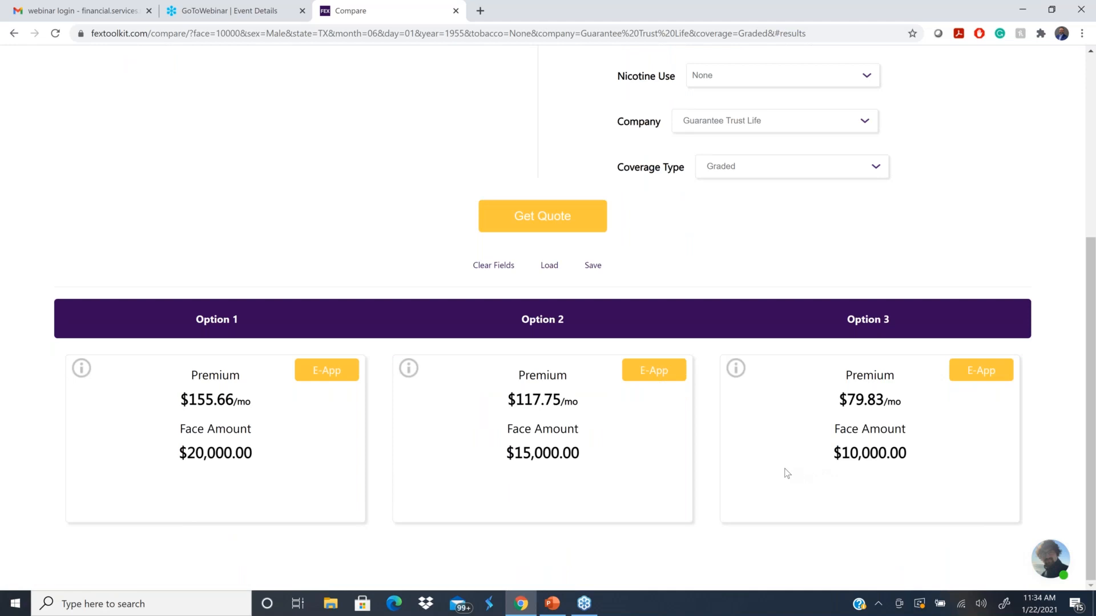
Return to the Quoter and remove CHF, Diabetic Neuropathy, Heart Attack, Bipolar Disorder and COPD from the client's health conditions.
scroll(782, 471, "up", 5)
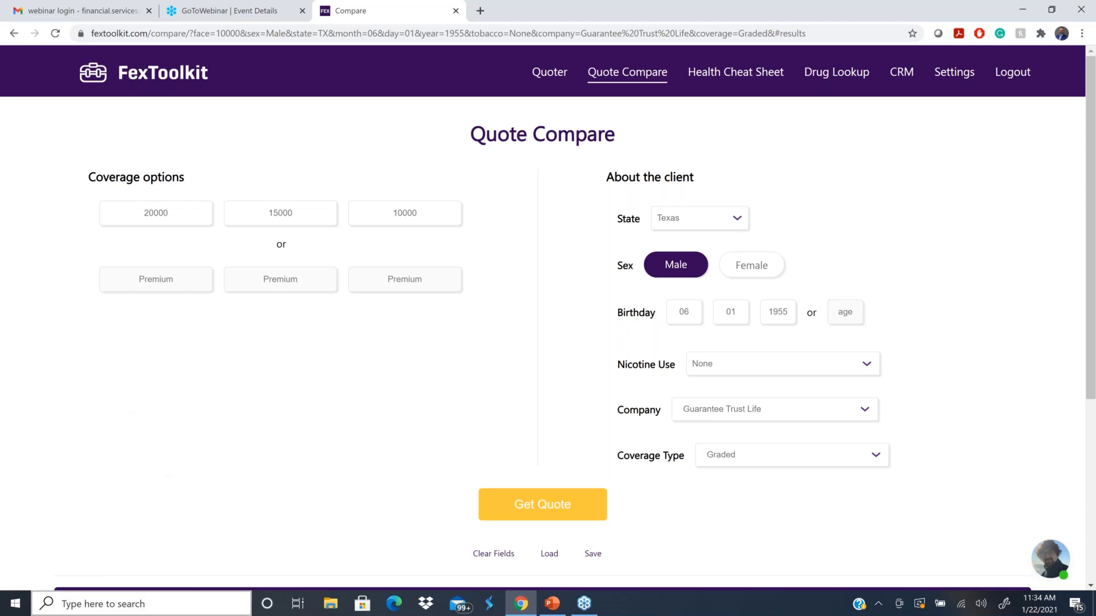
left_click(541, 78)
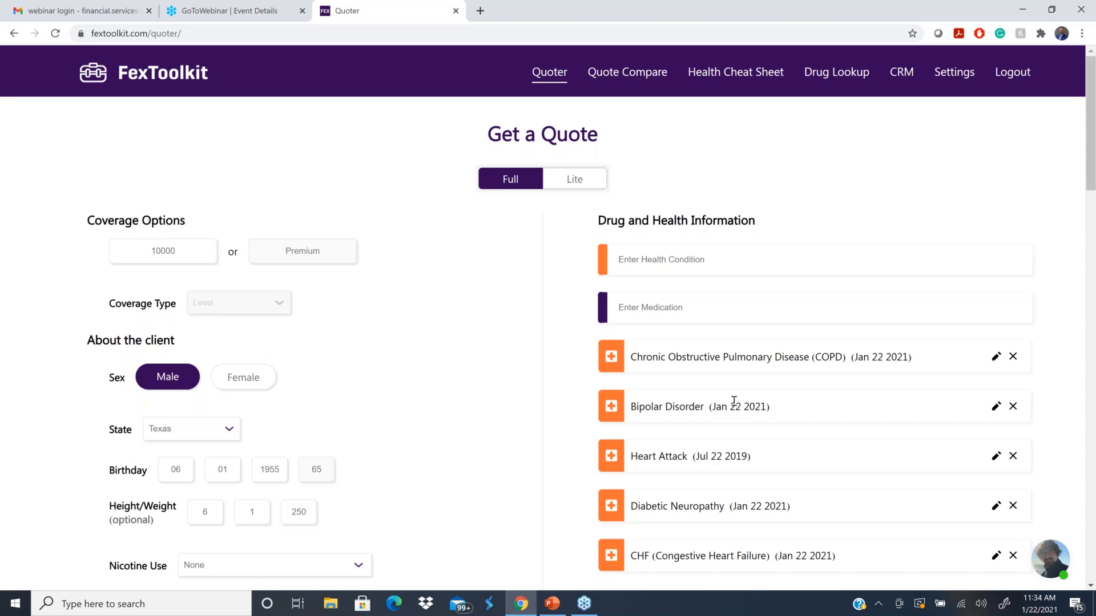
scroll(1072, 379, "down", 1)
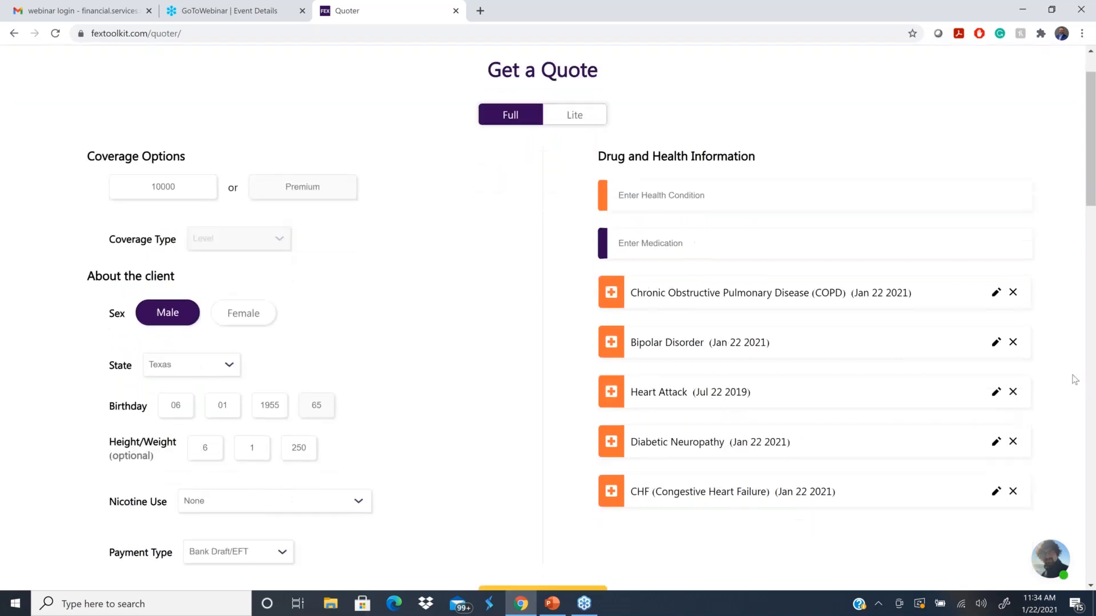
left_click(1013, 491)
left_click(1013, 442)
left_click(1013, 391)
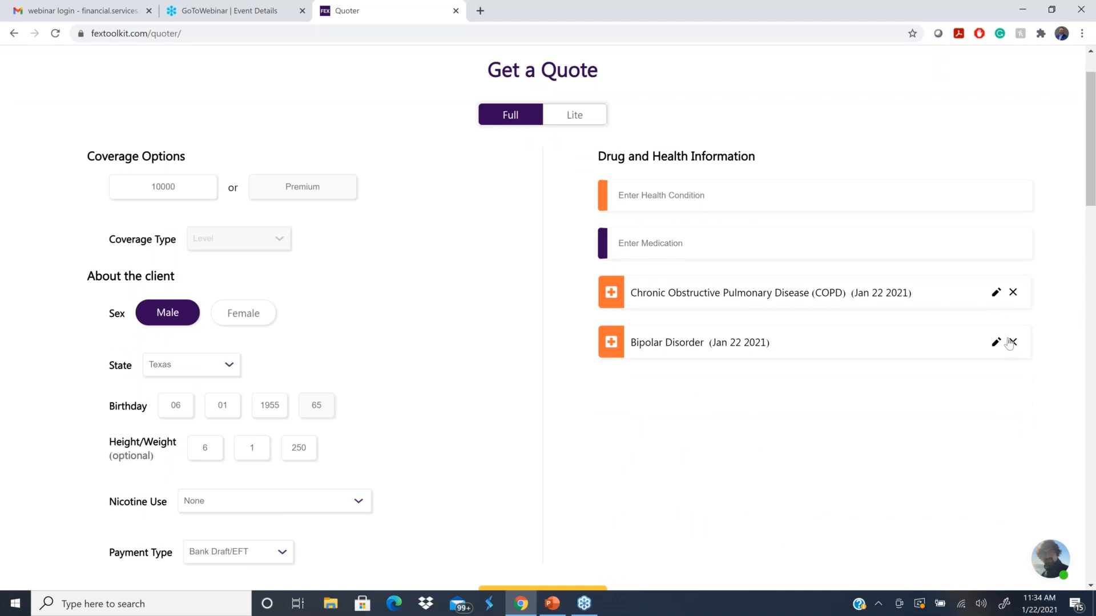
left_click(1013, 342)
left_click(1013, 292)
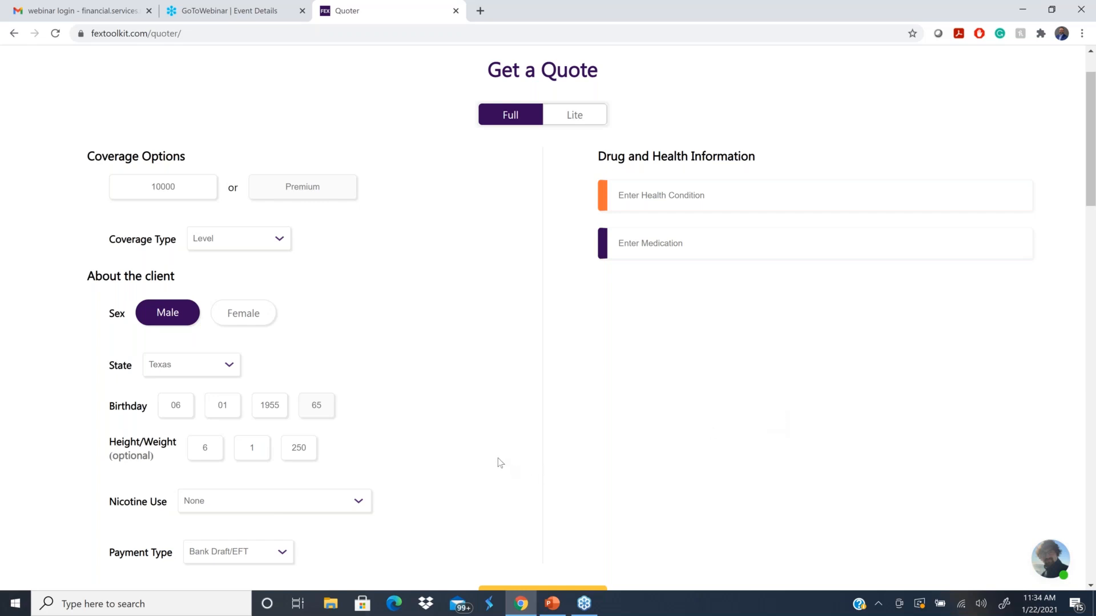
scroll(498, 463, "down", 1)
scroll(498, 463, "down", 2)
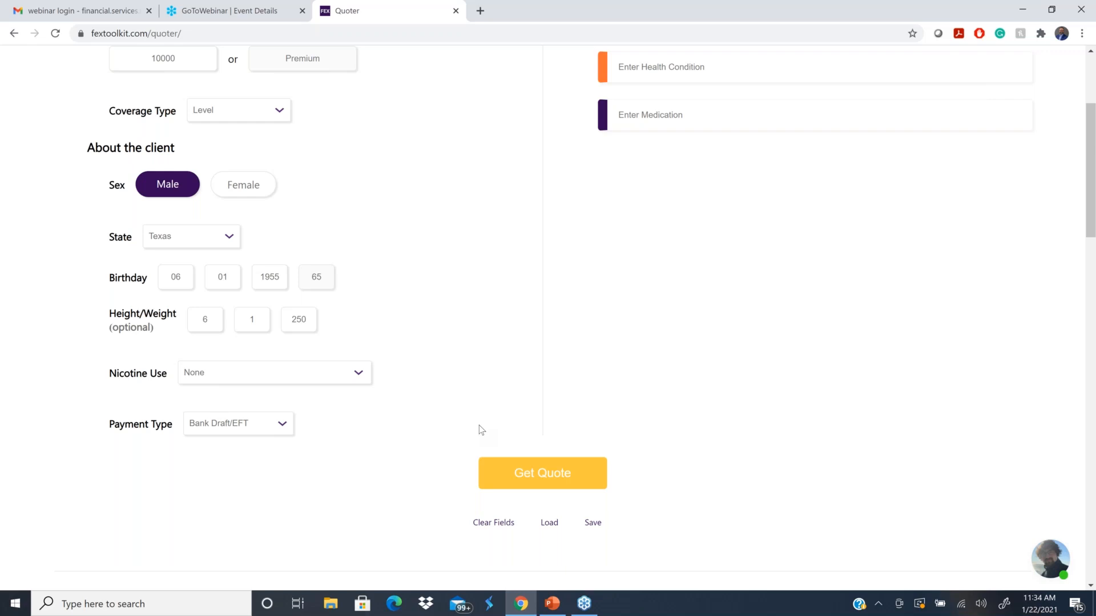
Set the client's weight to 350 and get a new quote for the 10000 level coverage.
scroll(477, 410, "up", 1)
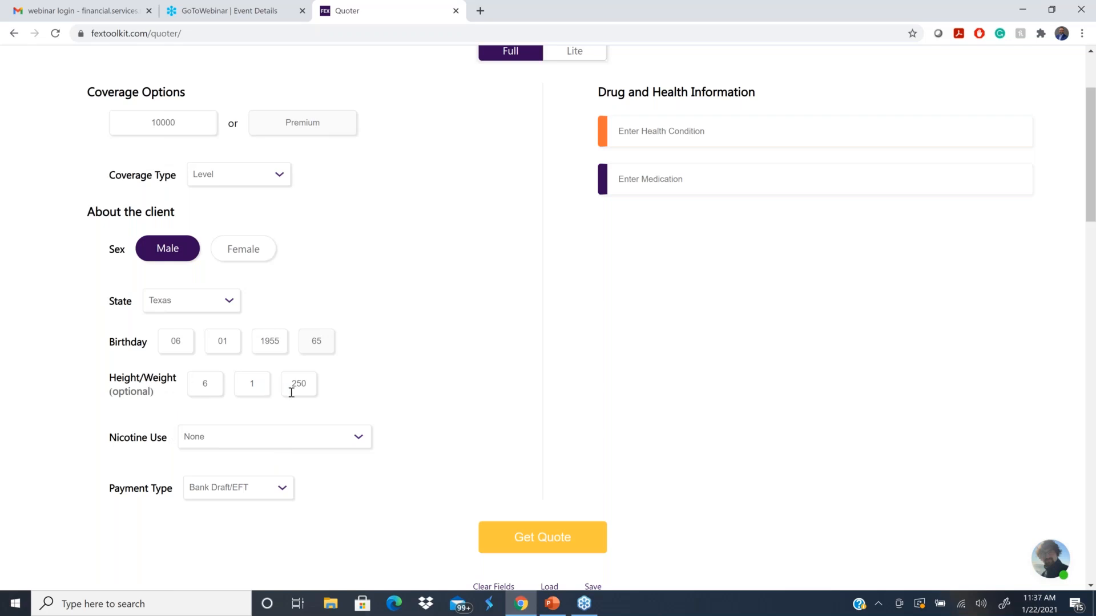
key("BackSpace")
key("BackSpace")
key("BackSpace")
type("350")
left_click(521, 540)
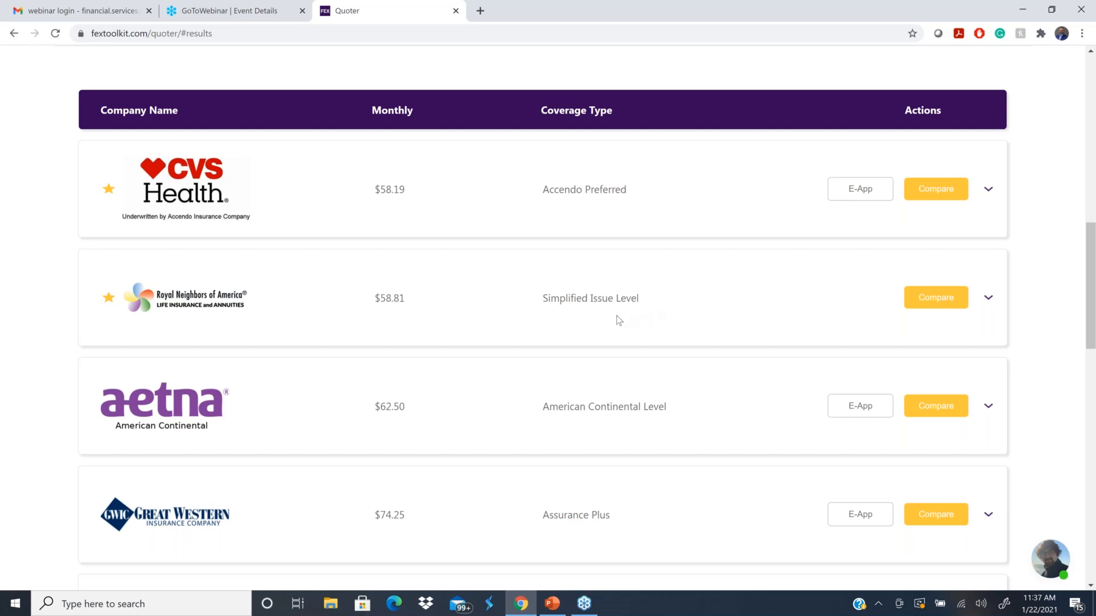
Set the client's weight to 250 and the payment type to Direct Express, and get a new quote.
scroll(618, 318, "up", 8)
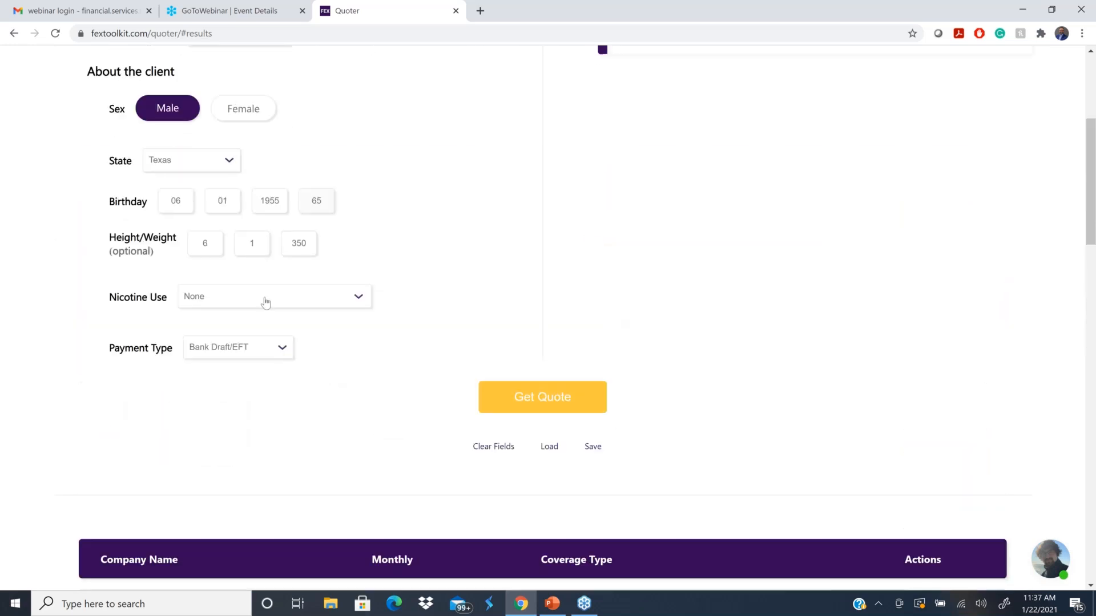
left_click(313, 243)
key("BackSpace")
key("BackSpace")
key("BackSpace")
type("250")
left_click(282, 350)
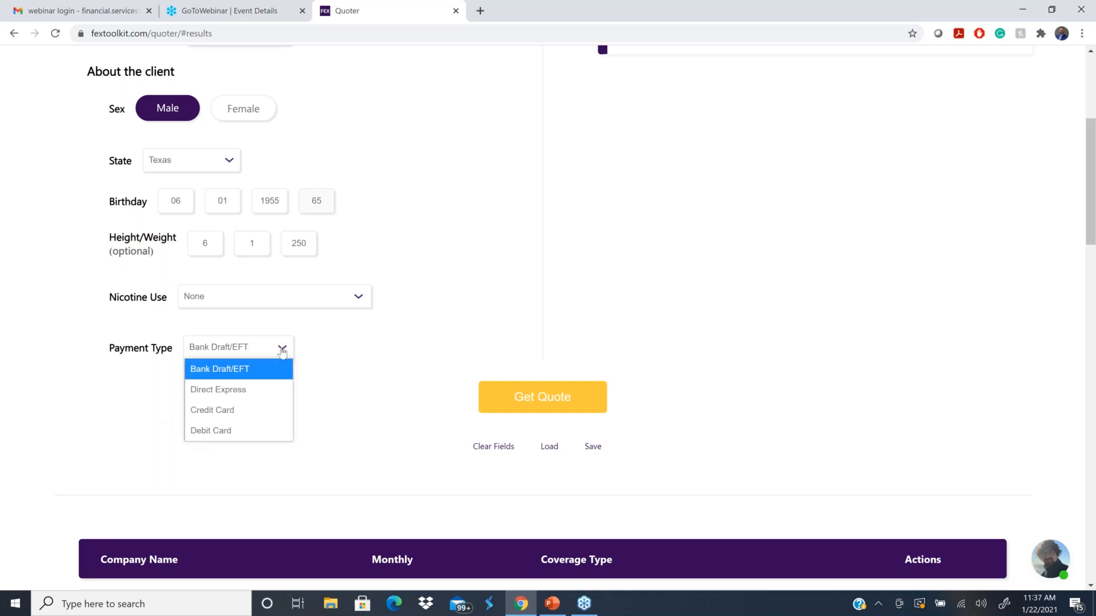
left_click(225, 392)
left_click(541, 403)
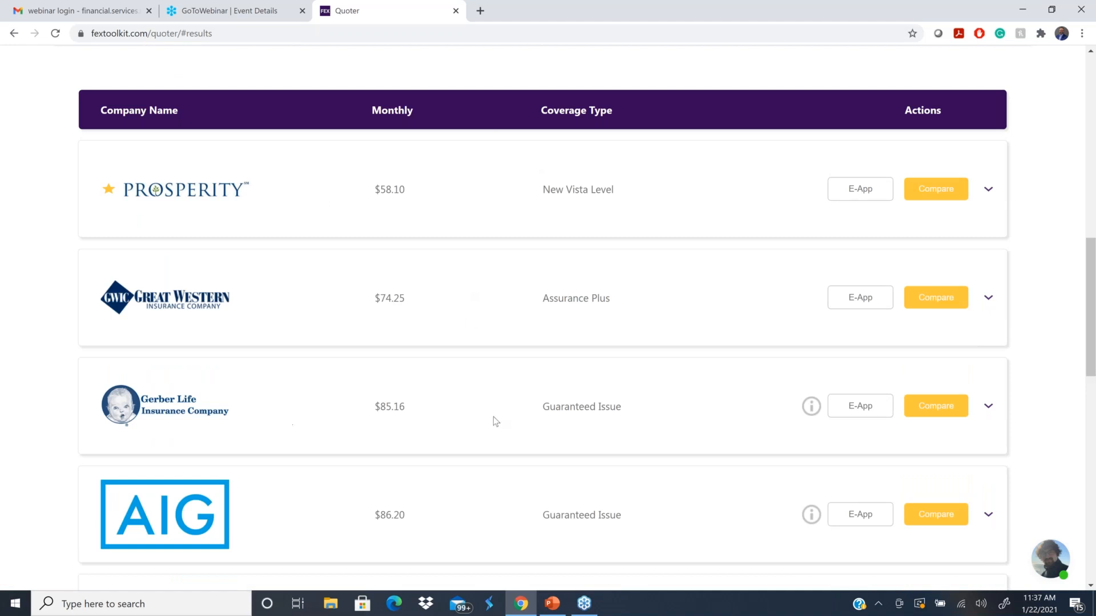
Change the payment type to Debit Card and get the quote again.
scroll(471, 500, "up", 5)
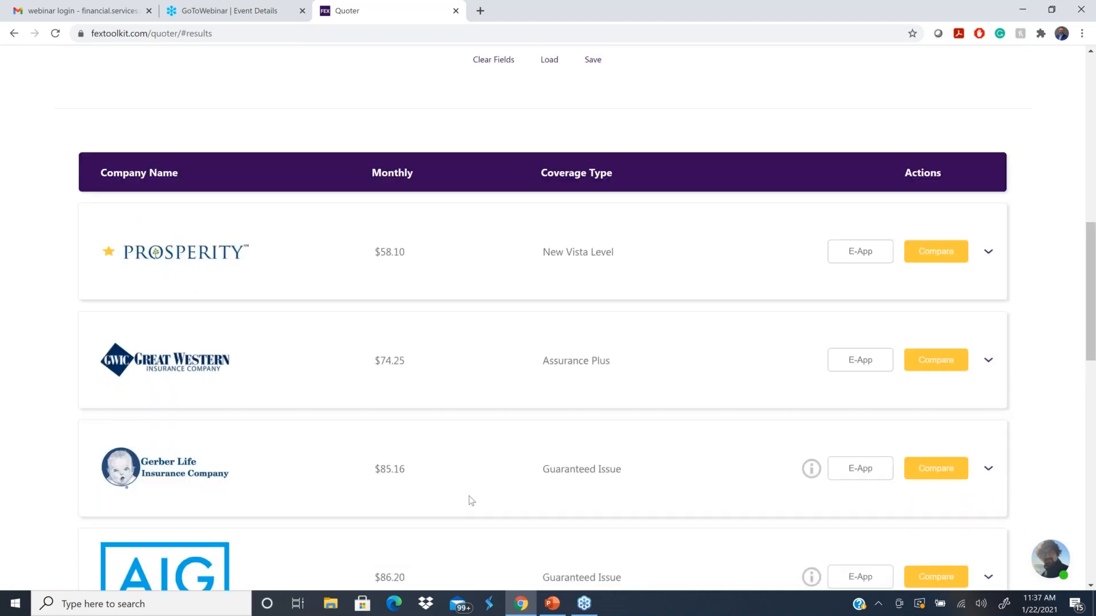
left_click(280, 161)
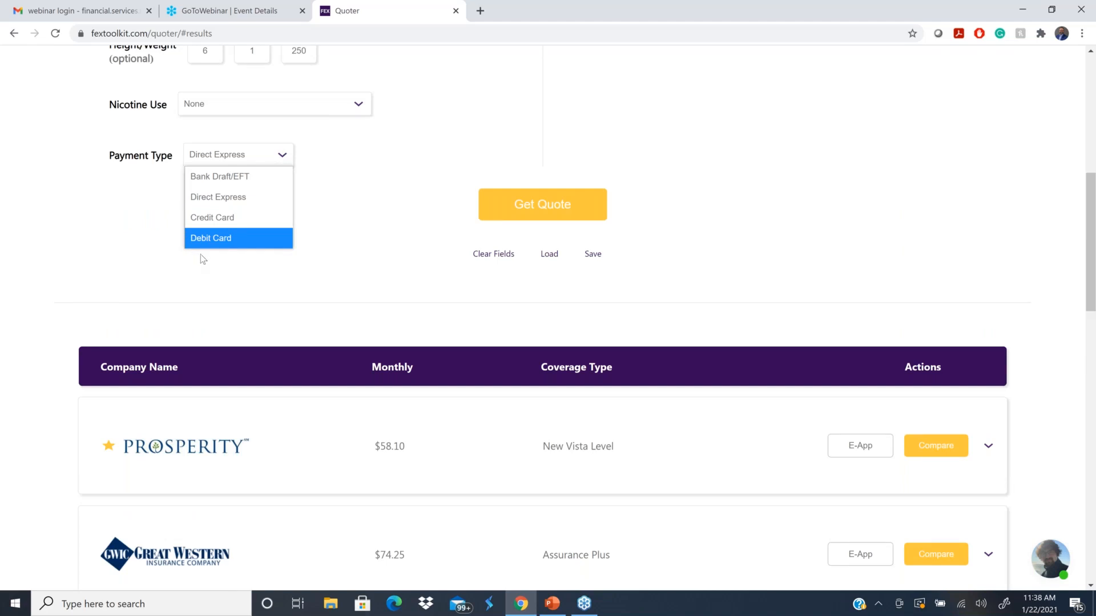
left_click(205, 239)
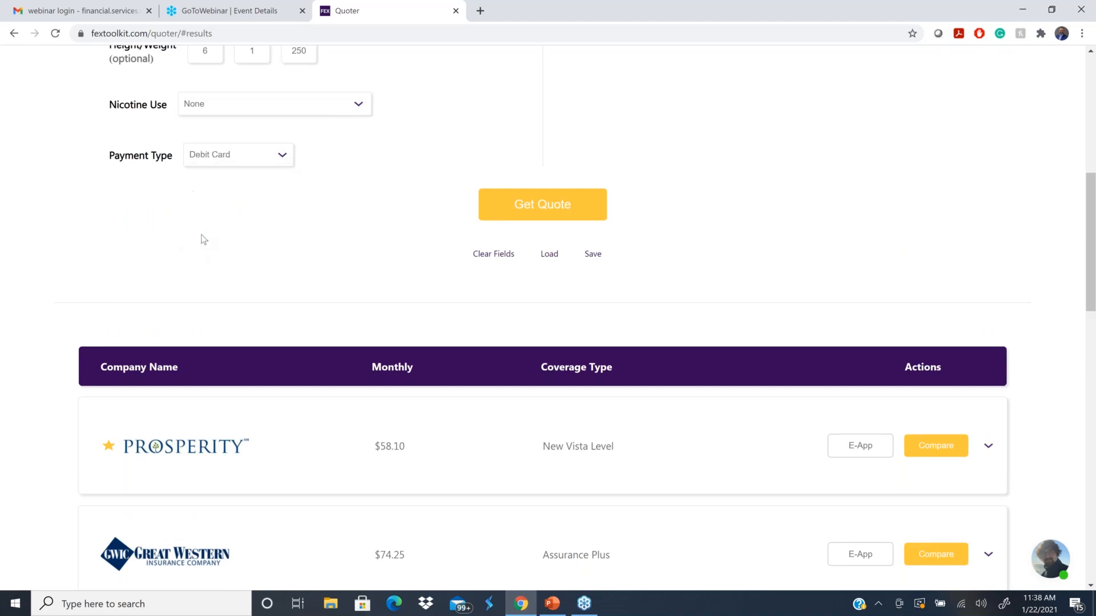
left_click(525, 216)
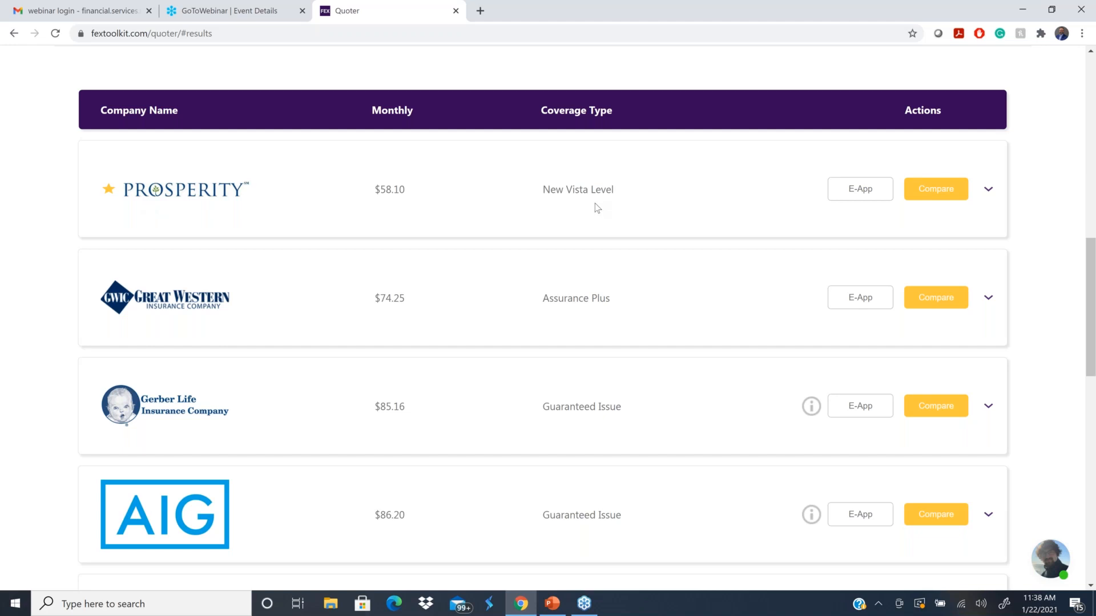
scroll(454, 340, "up", 1)
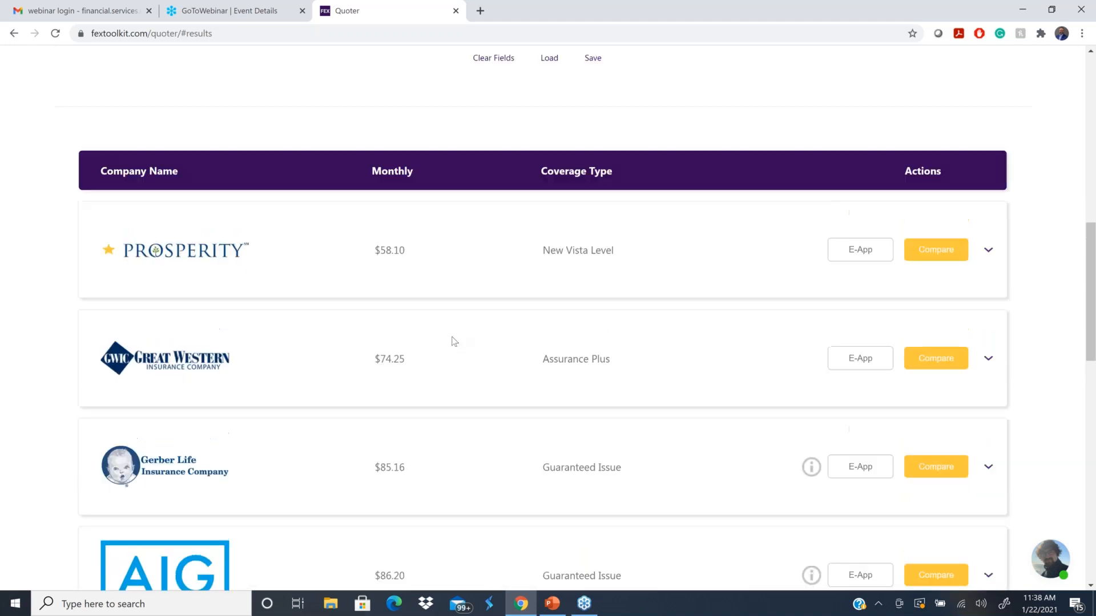
scroll(455, 341, "up", 1)
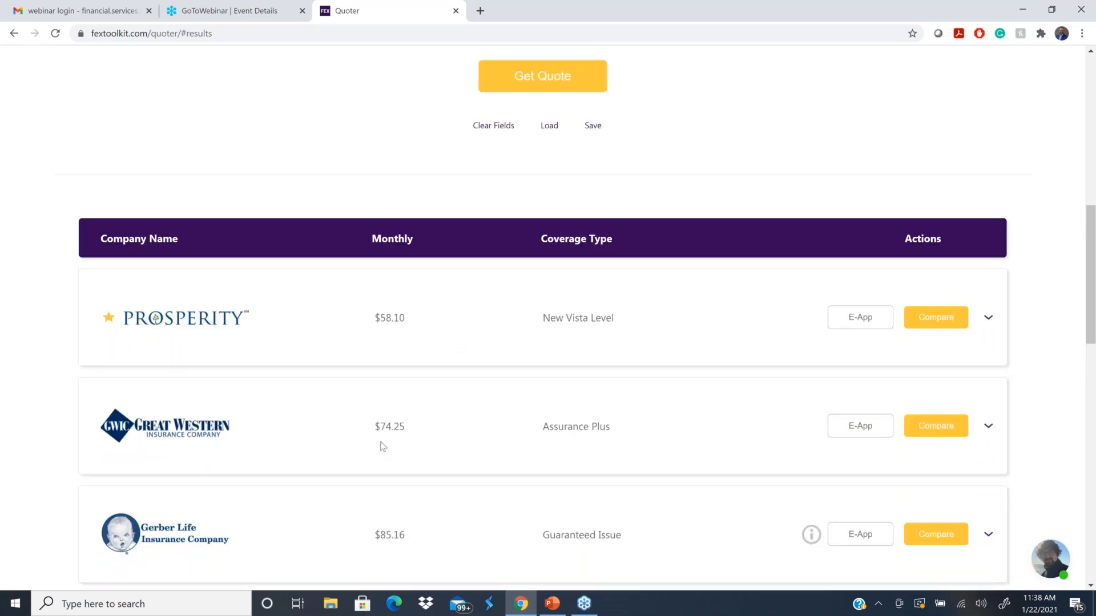
scroll(355, 446, "up", 3)
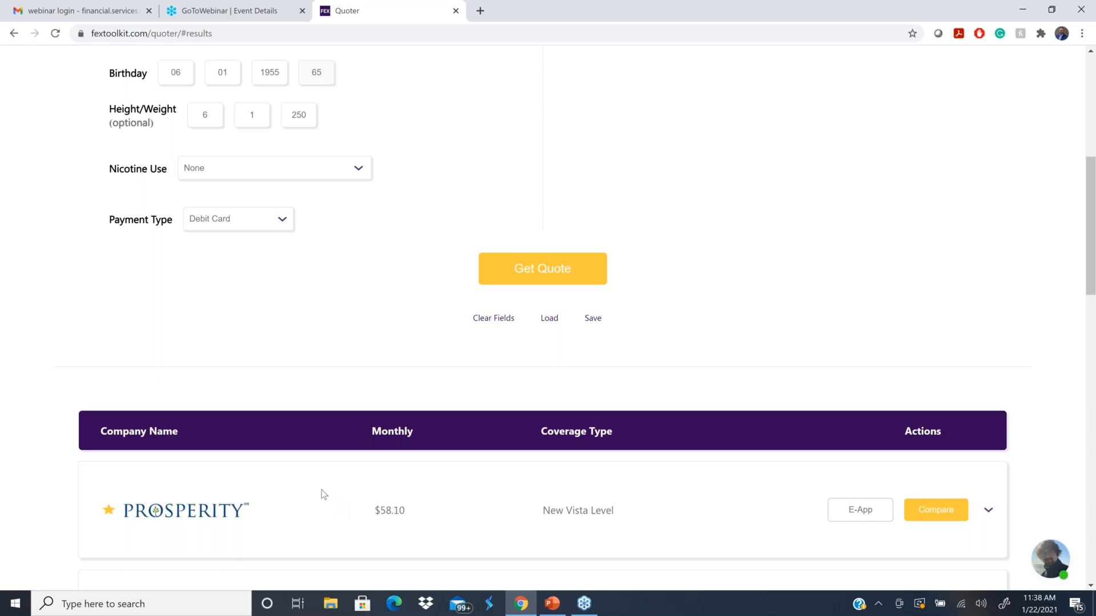
scroll(325, 500, "up", 3)
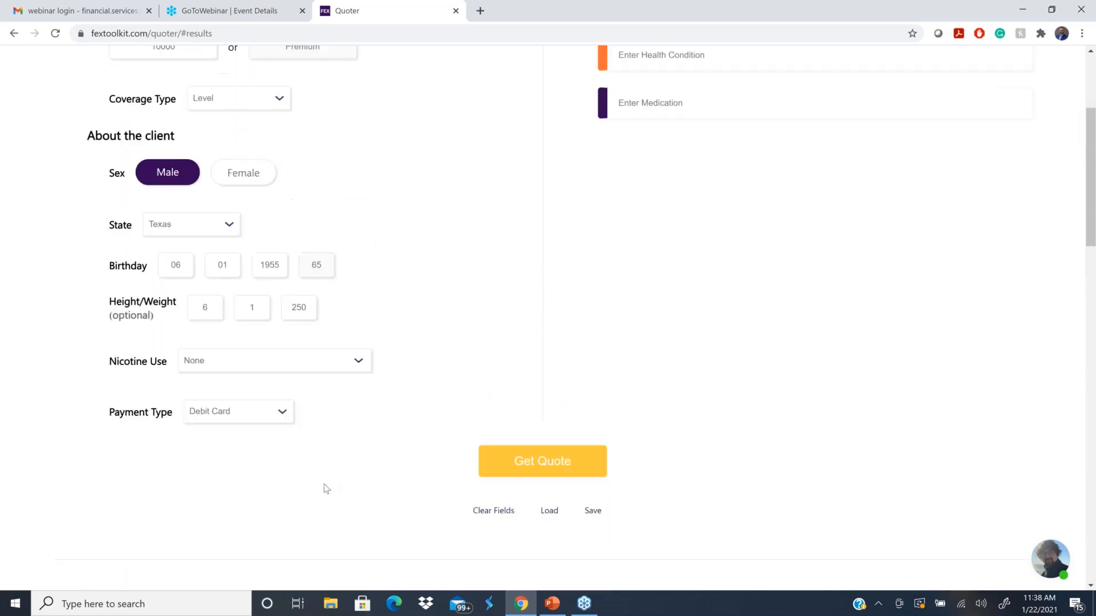
scroll(326, 489, "up", 3)
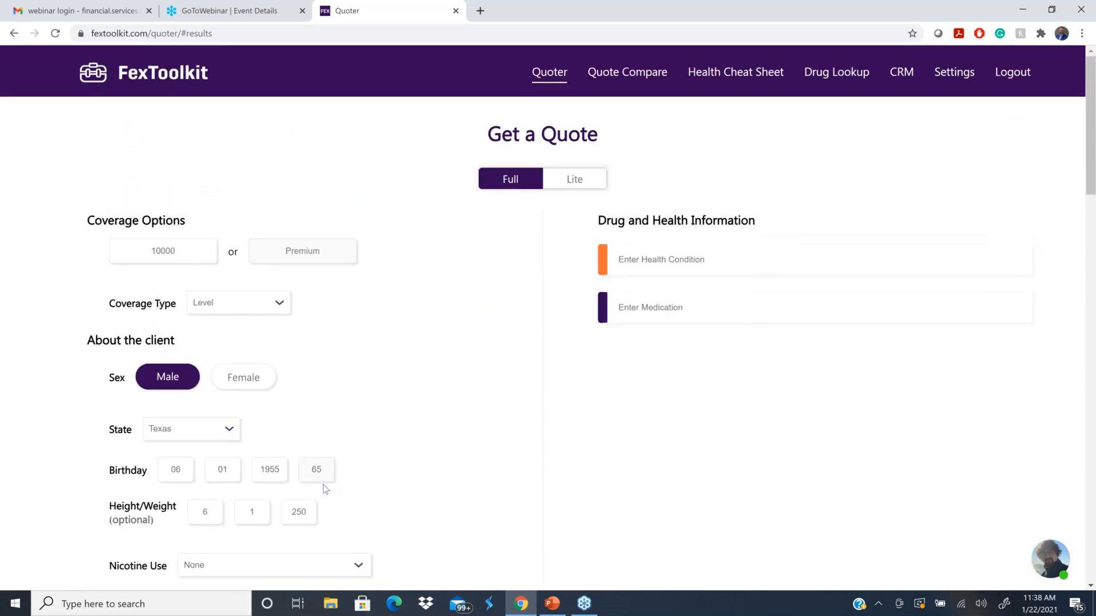